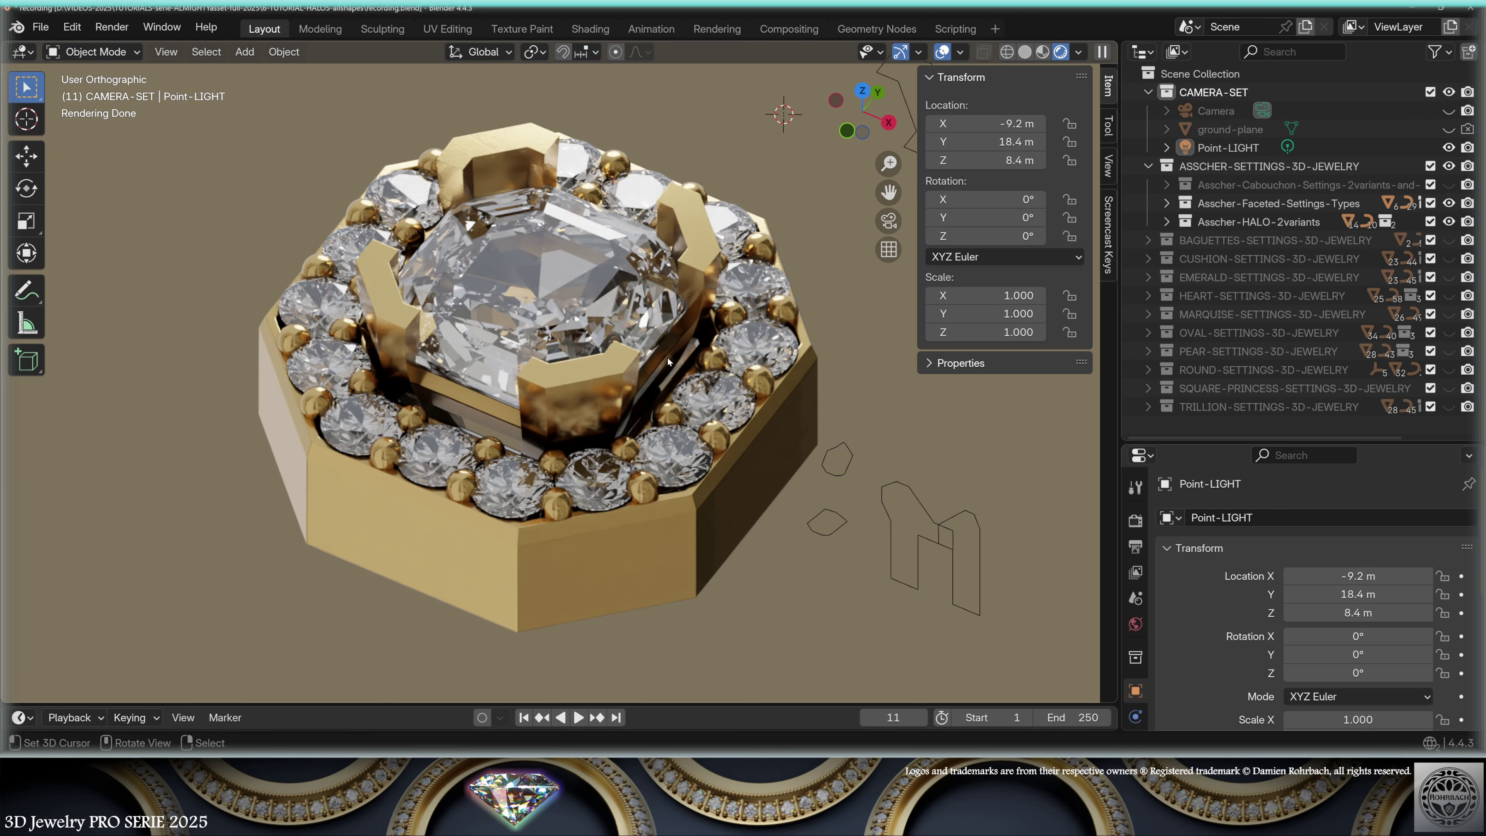
- Expand the Asscher halo and faceted settings collections, and inspect the basket setting from the side with the halo collection hidden
left_click(1166, 223)
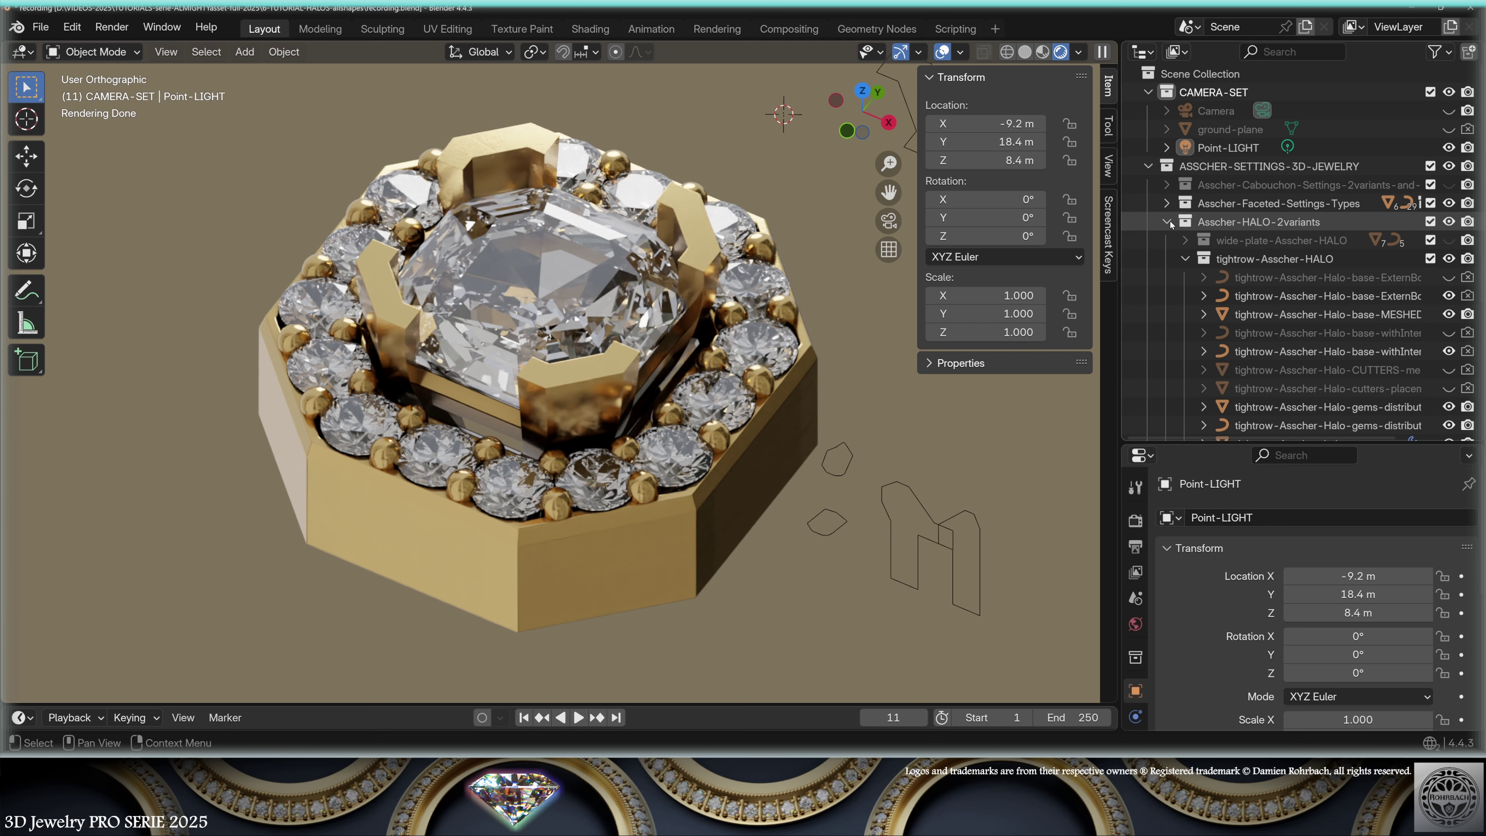
left_click(1165, 223)
left_click(1162, 205)
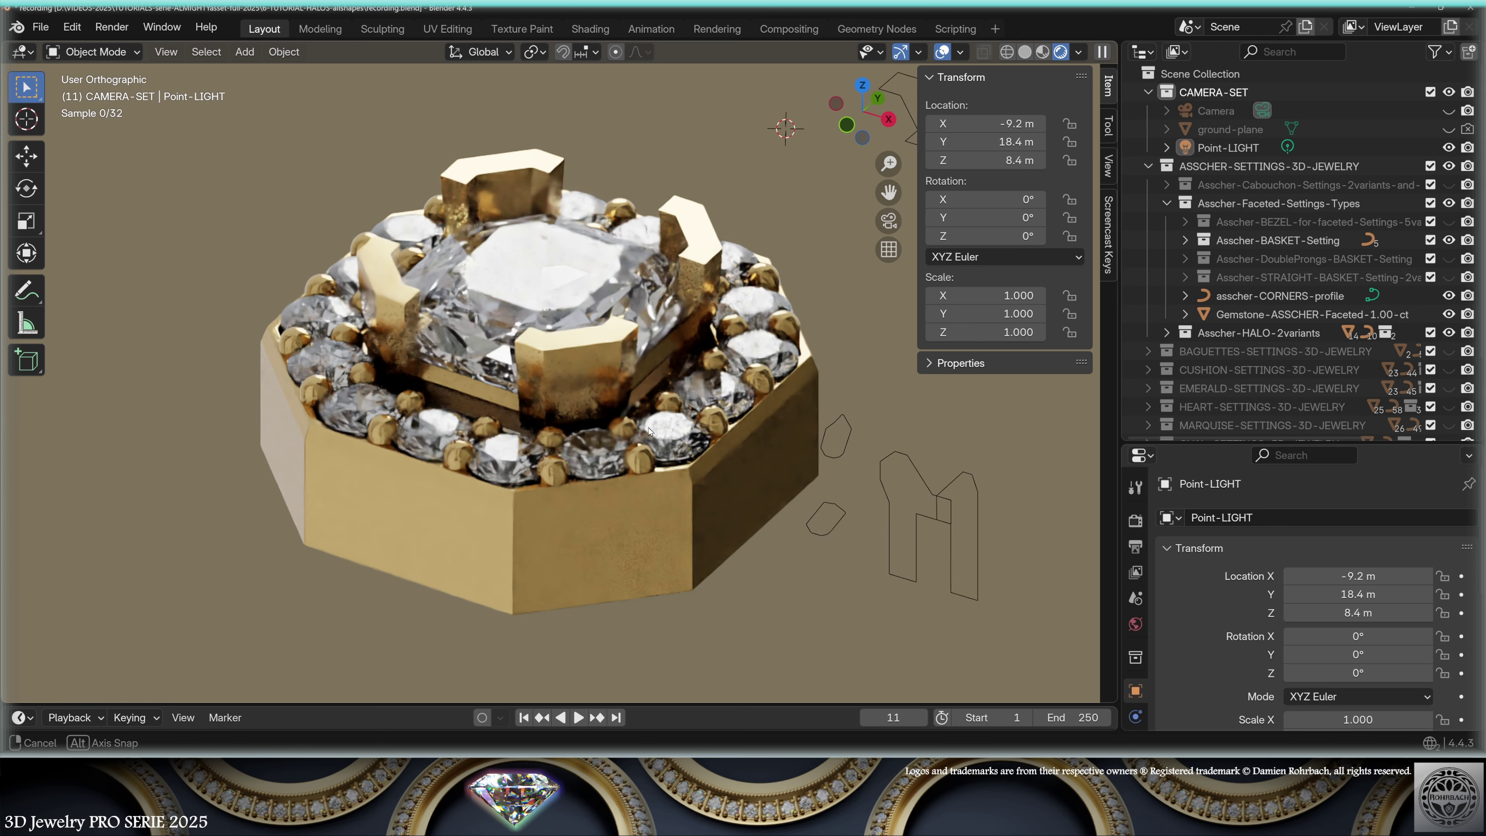
left_click(1185, 241)
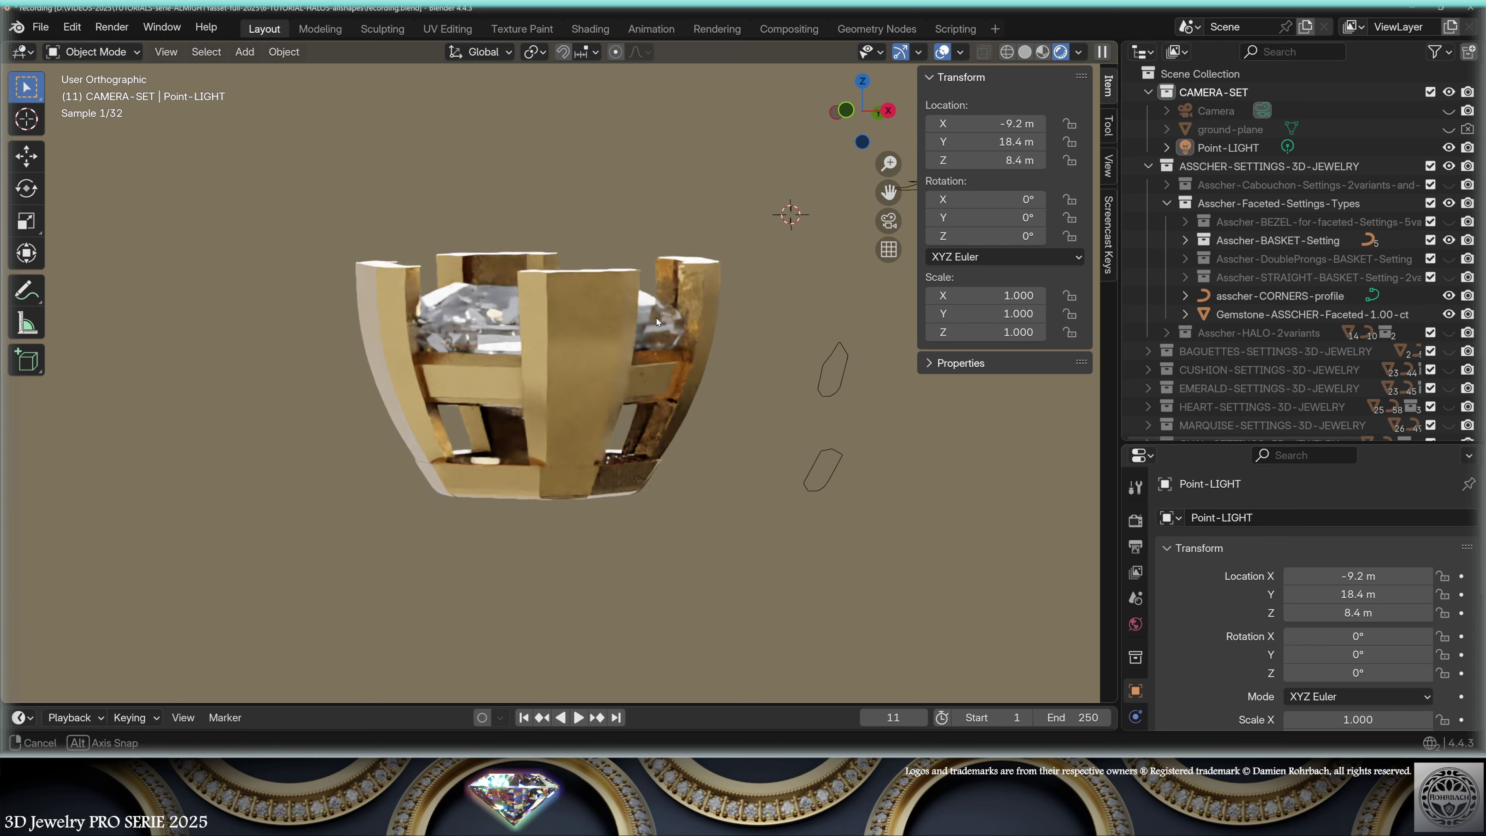
middle_click_drag(661, 251, 665, 416)
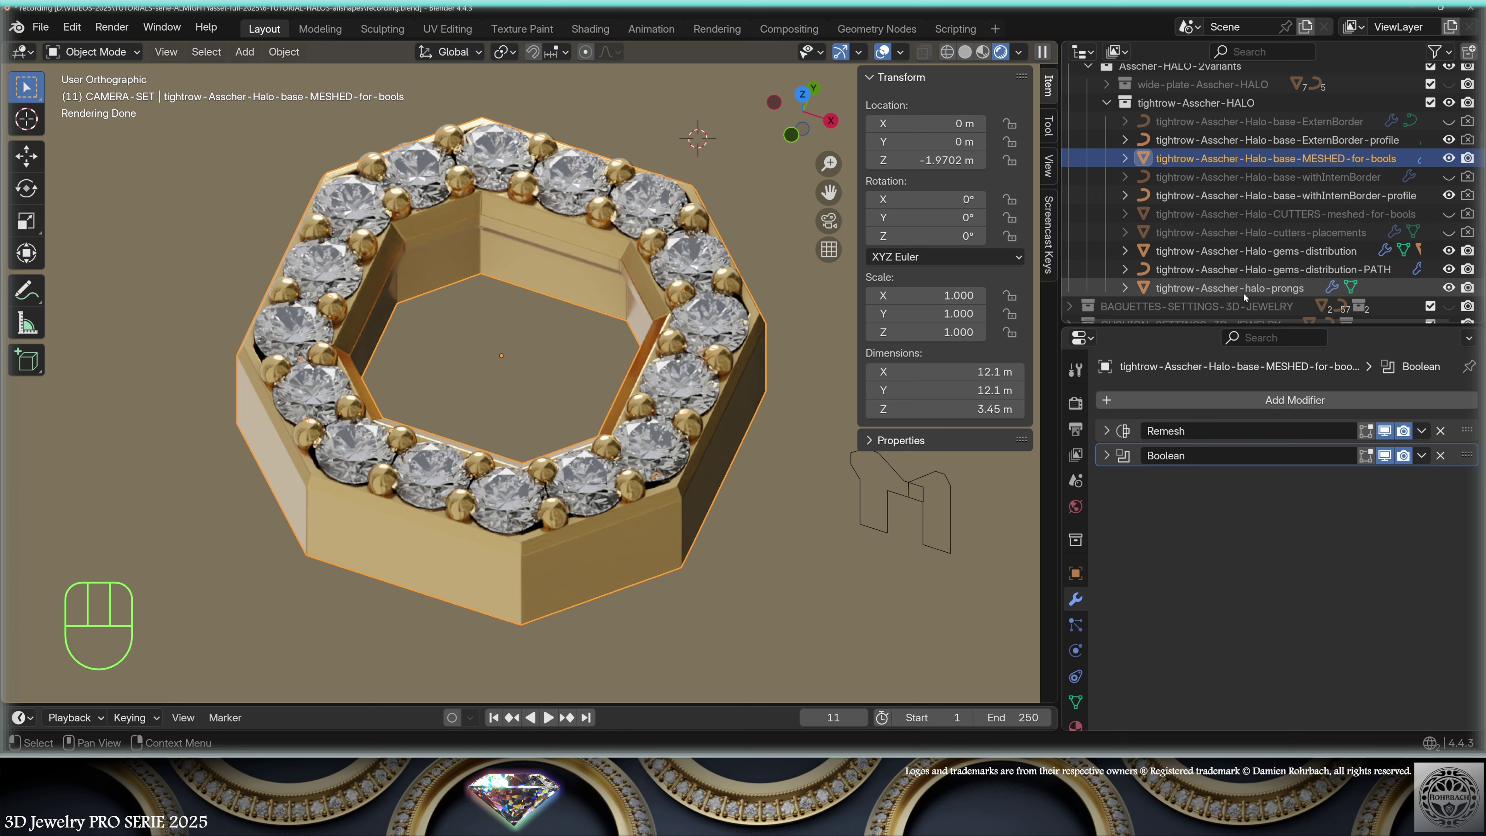
- Inspect the tightrow halo's gems distribution object in isolation, then return to the full scene
left_click(1244, 251)
key("KP_Divide")
key("KP_Divide")
key("KP_Divide")
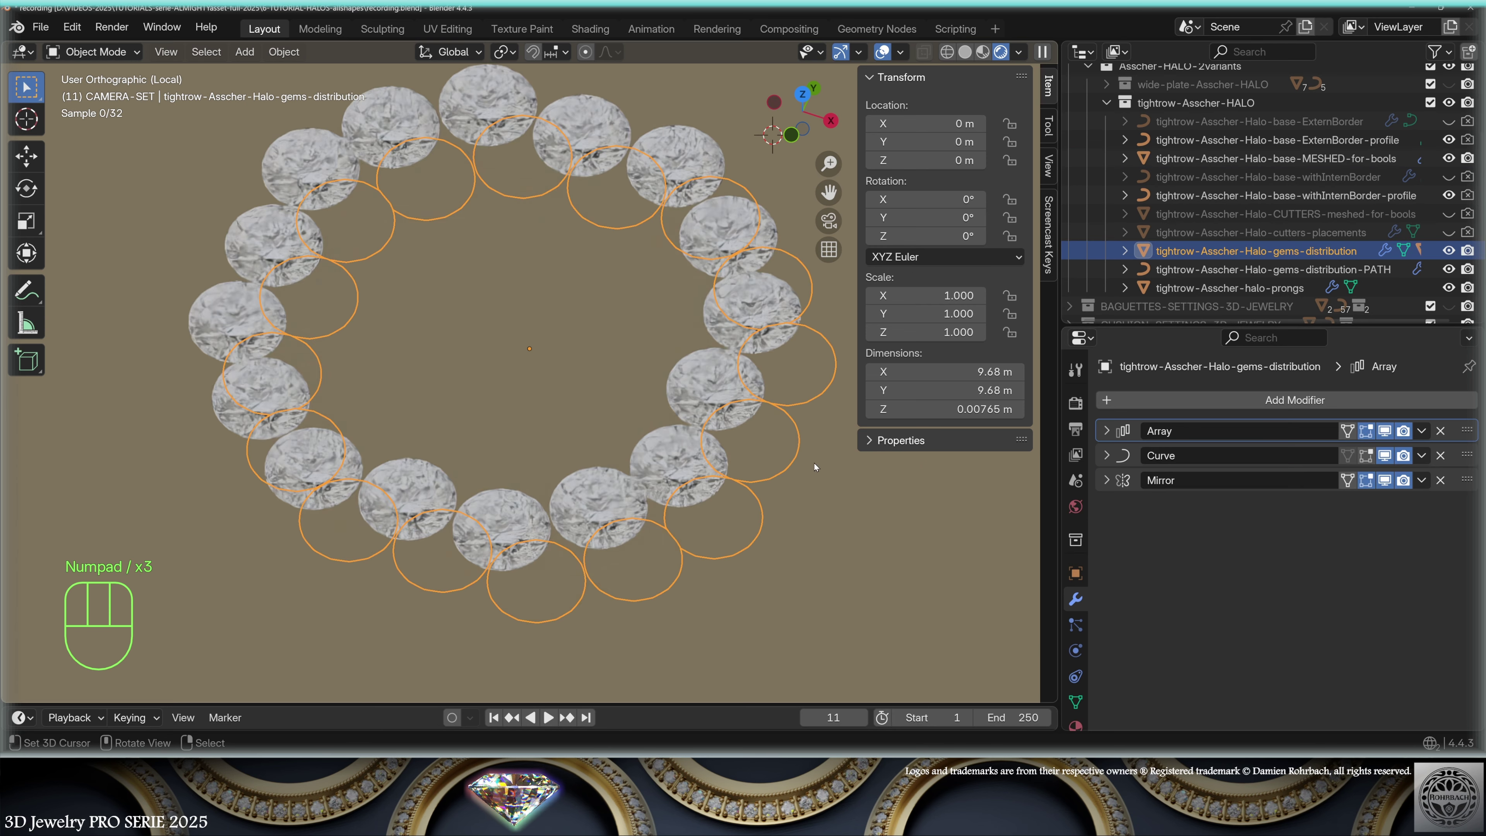
key("KP_Divide")
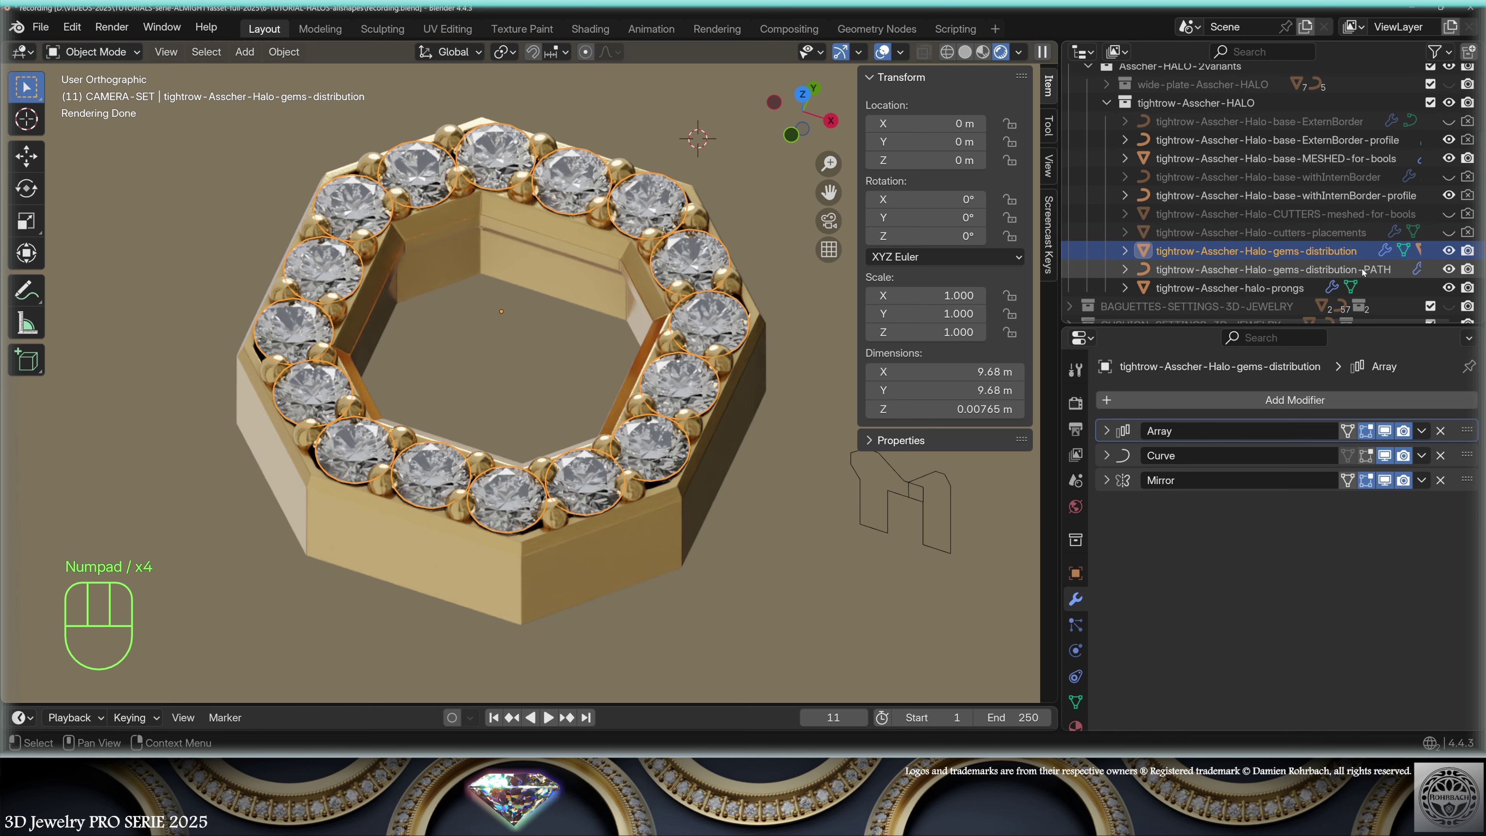
- Inspect the tightrow halo's gem distribution path and its prongs one after the other in isolation
left_click(1340, 270)
key("KP_Divide")
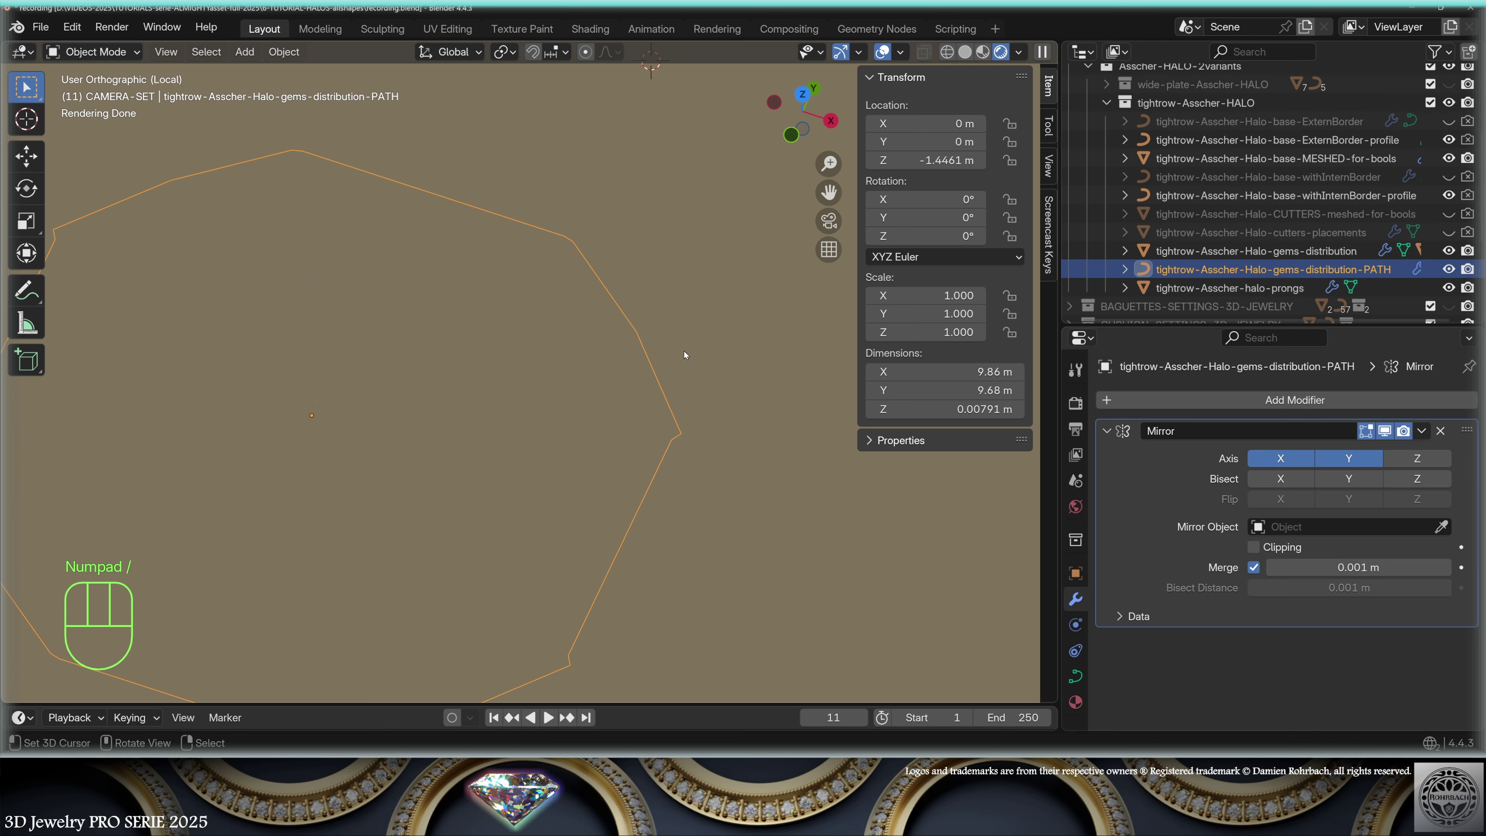
key("KP_Divide")
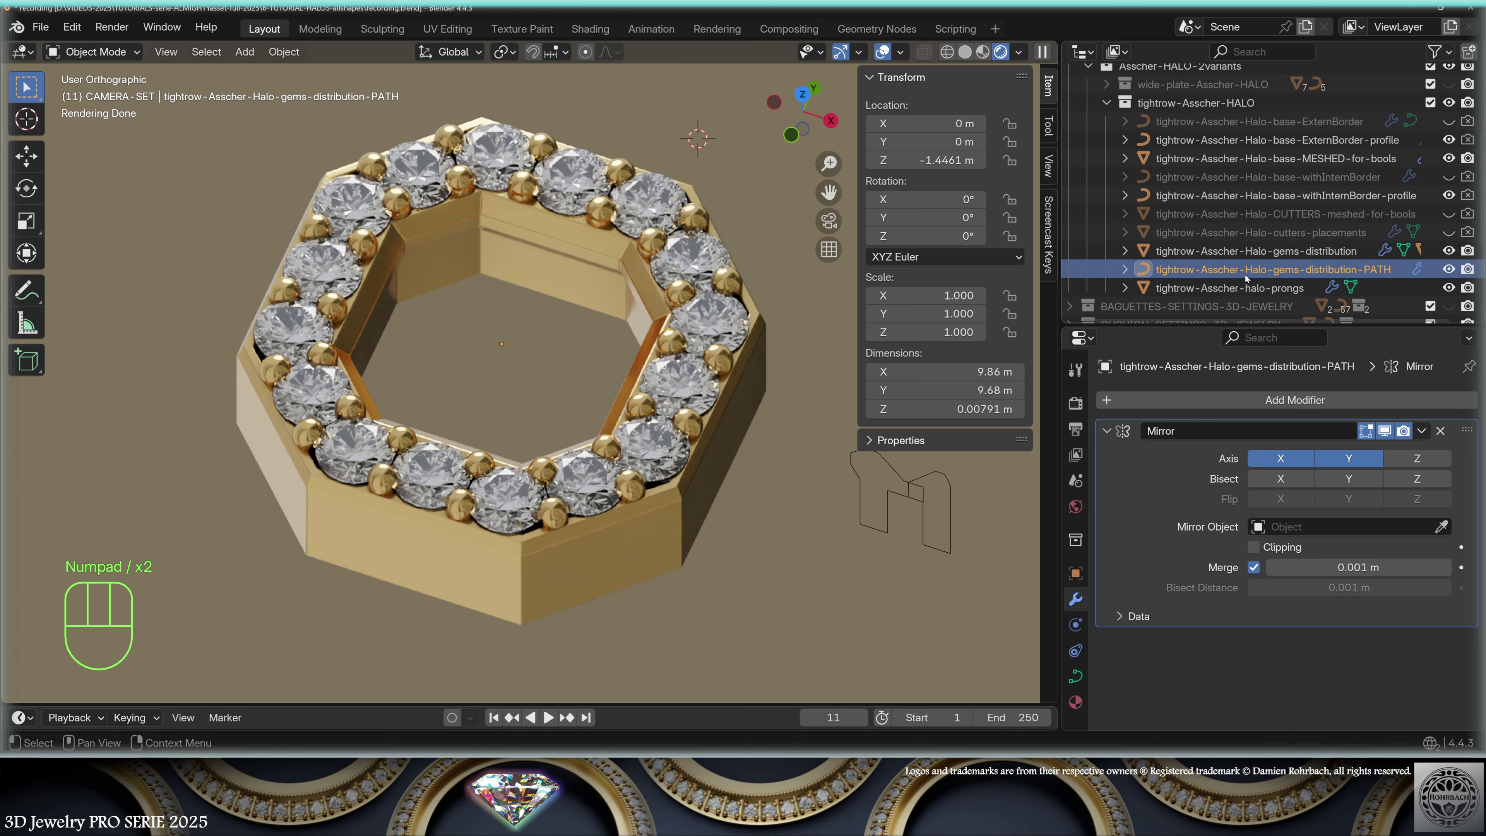
left_click(689, 356)
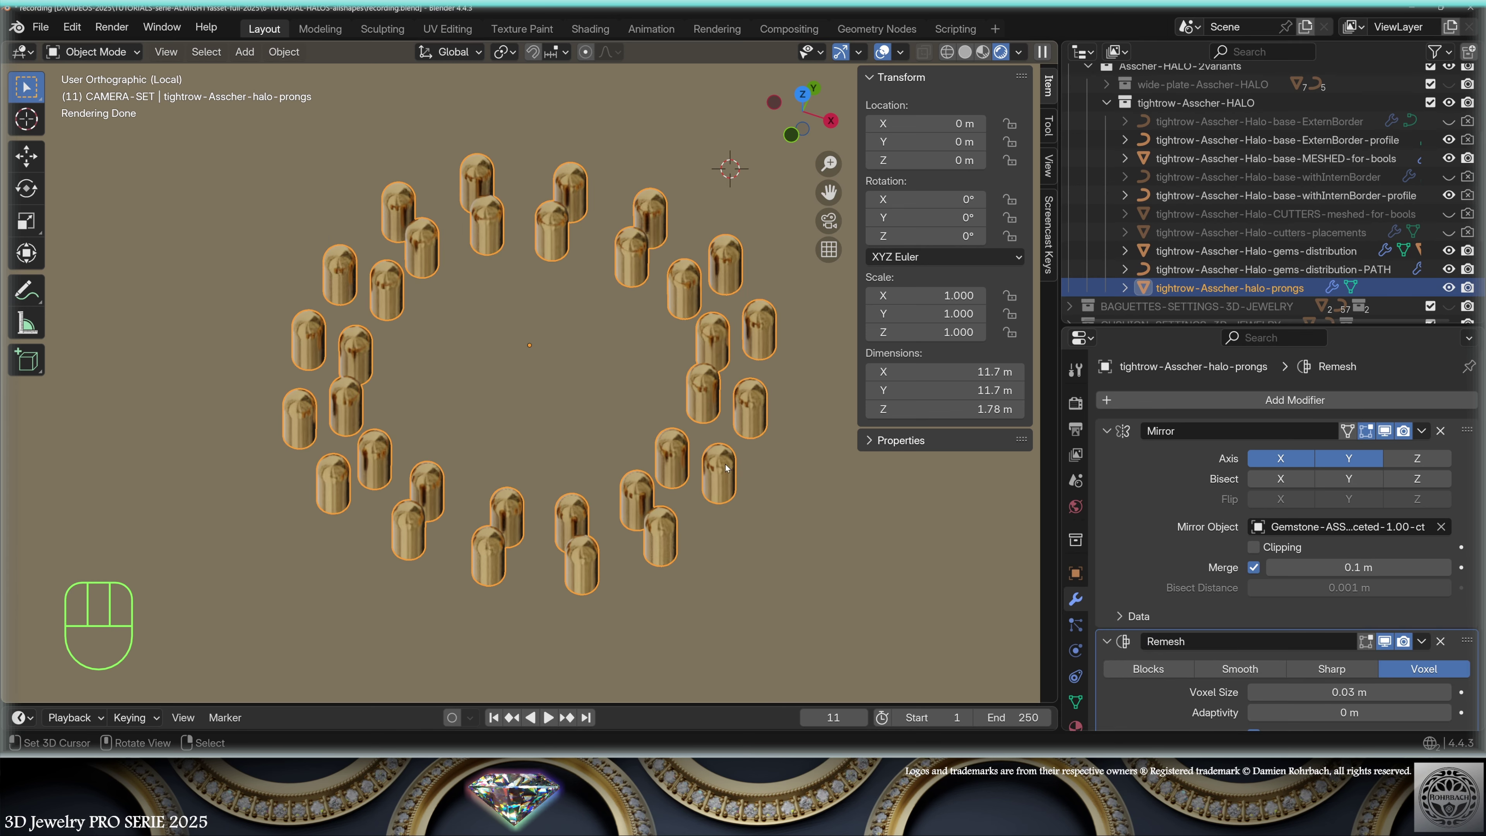
key("KP_Divide")
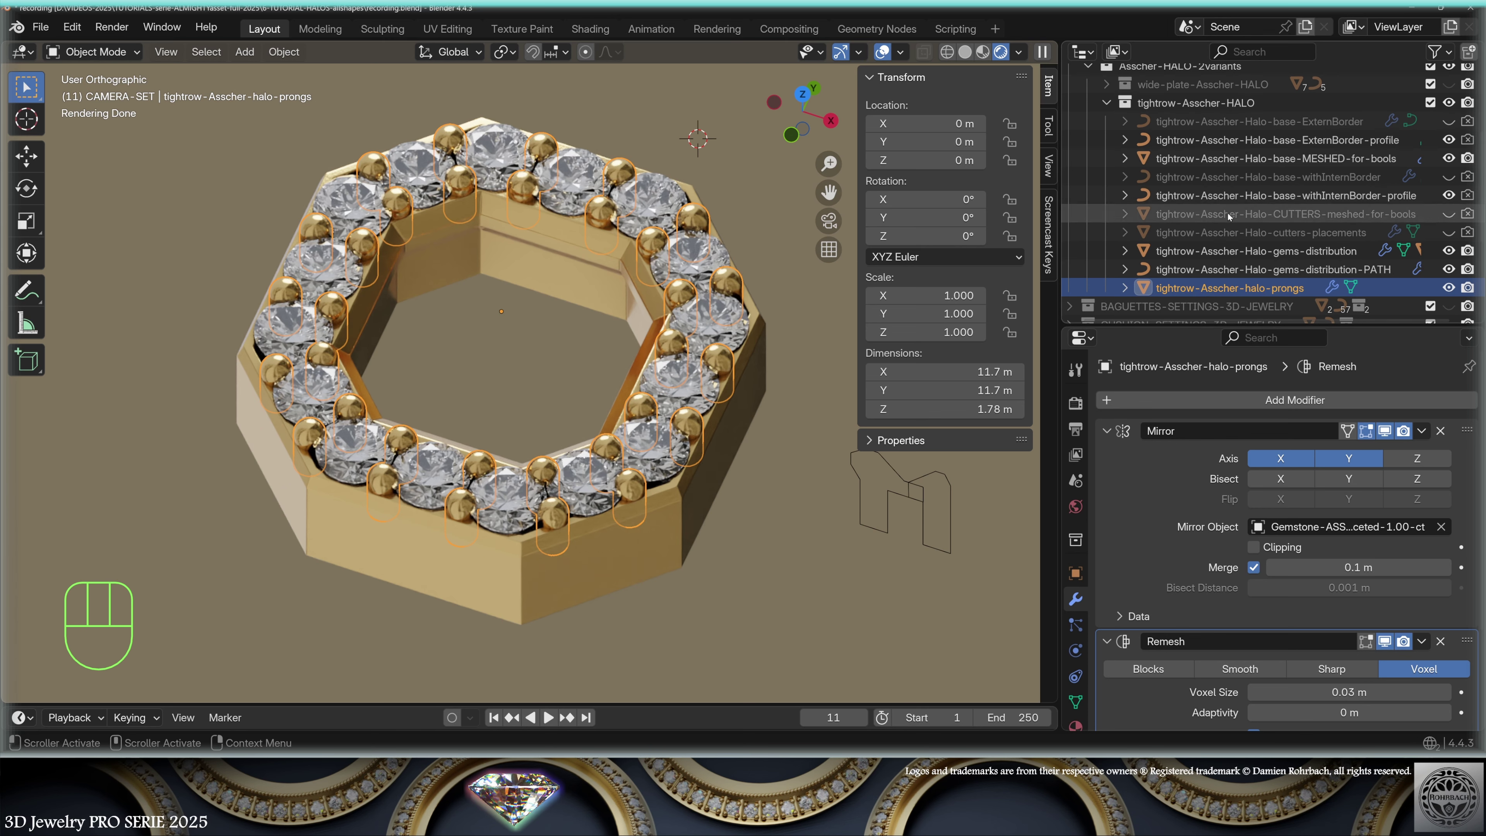
- Isolate the meshed halo base and examine its Boolean modifier settings, then return to the full scene
left_click(1250, 159)
key("KP_Divide")
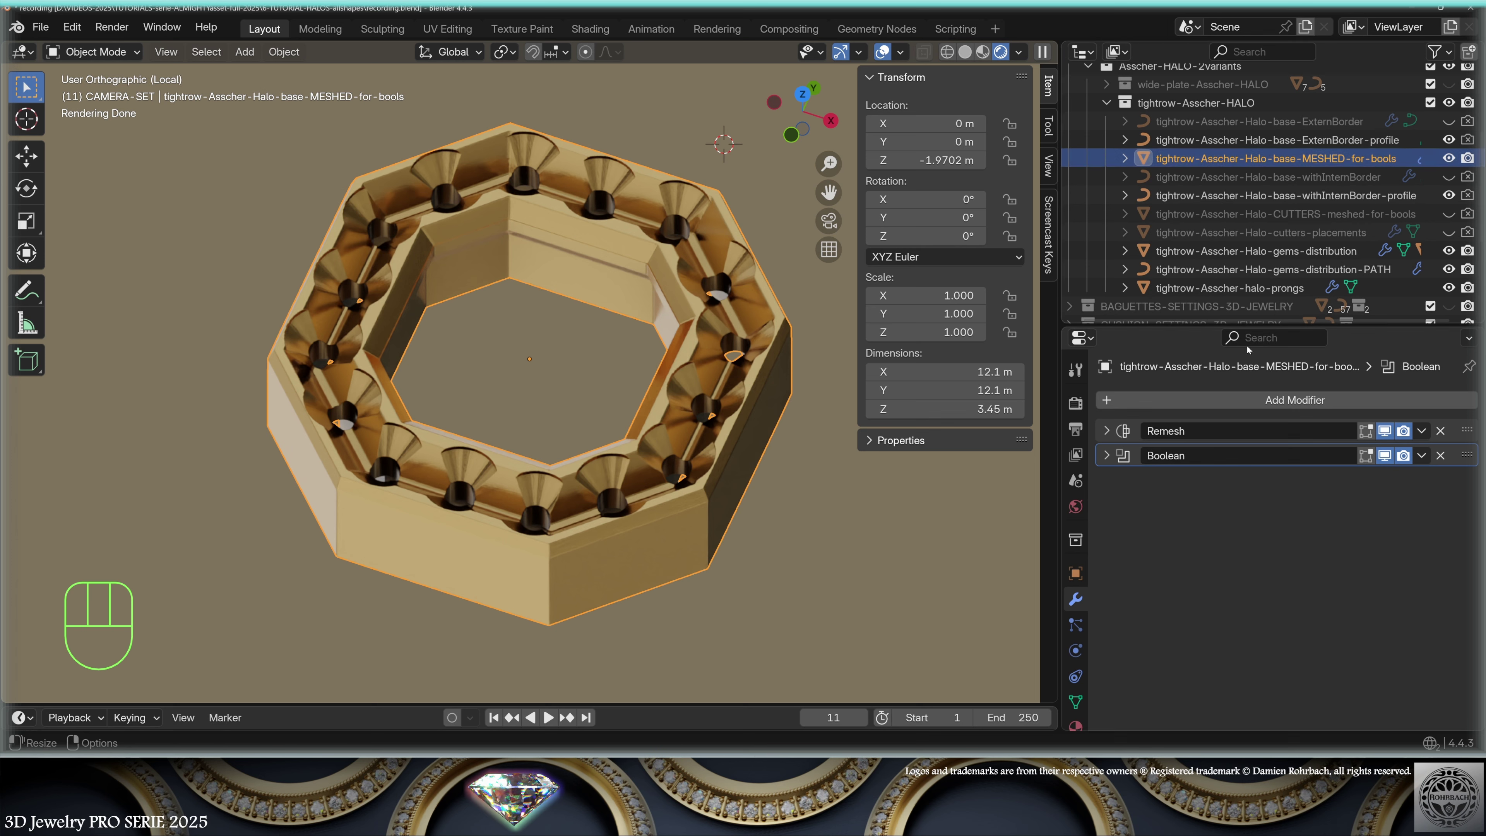
left_click(1106, 455)
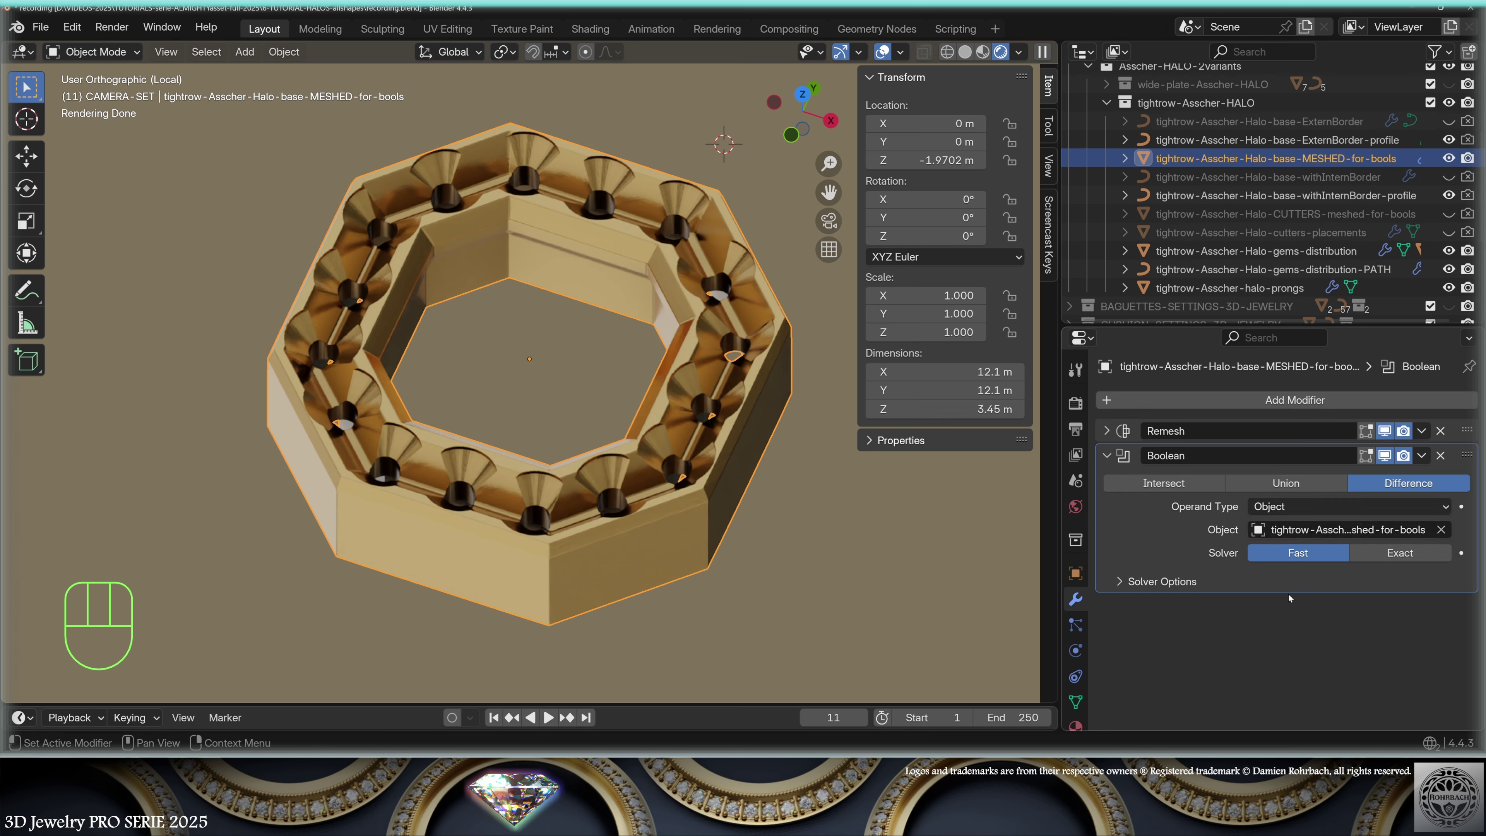
key("KP_Divide")
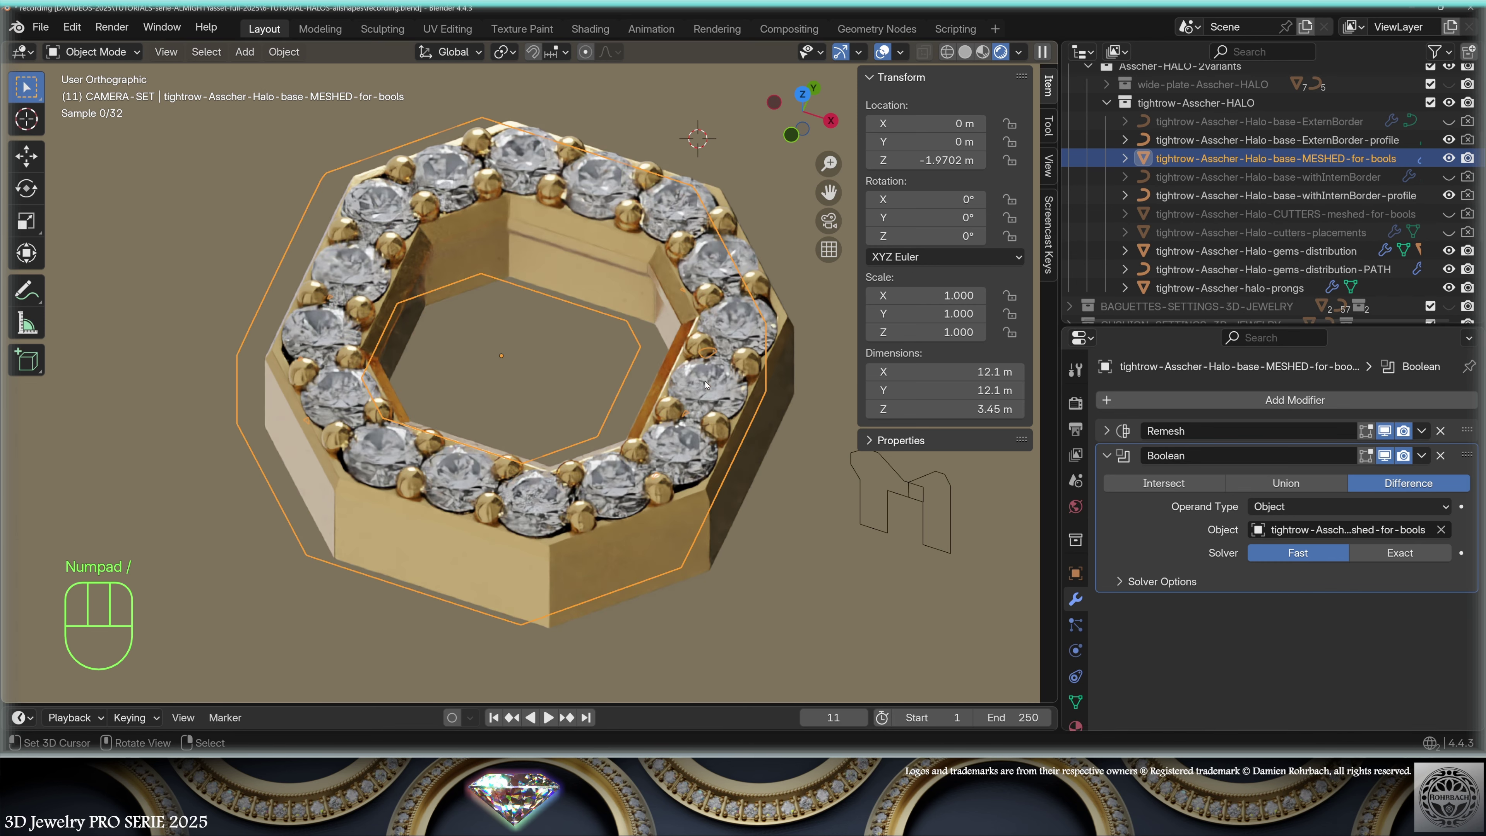
- Unhide the meshed halo cutters, inspect them in isolation, and hide them again
left_click(1449, 214)
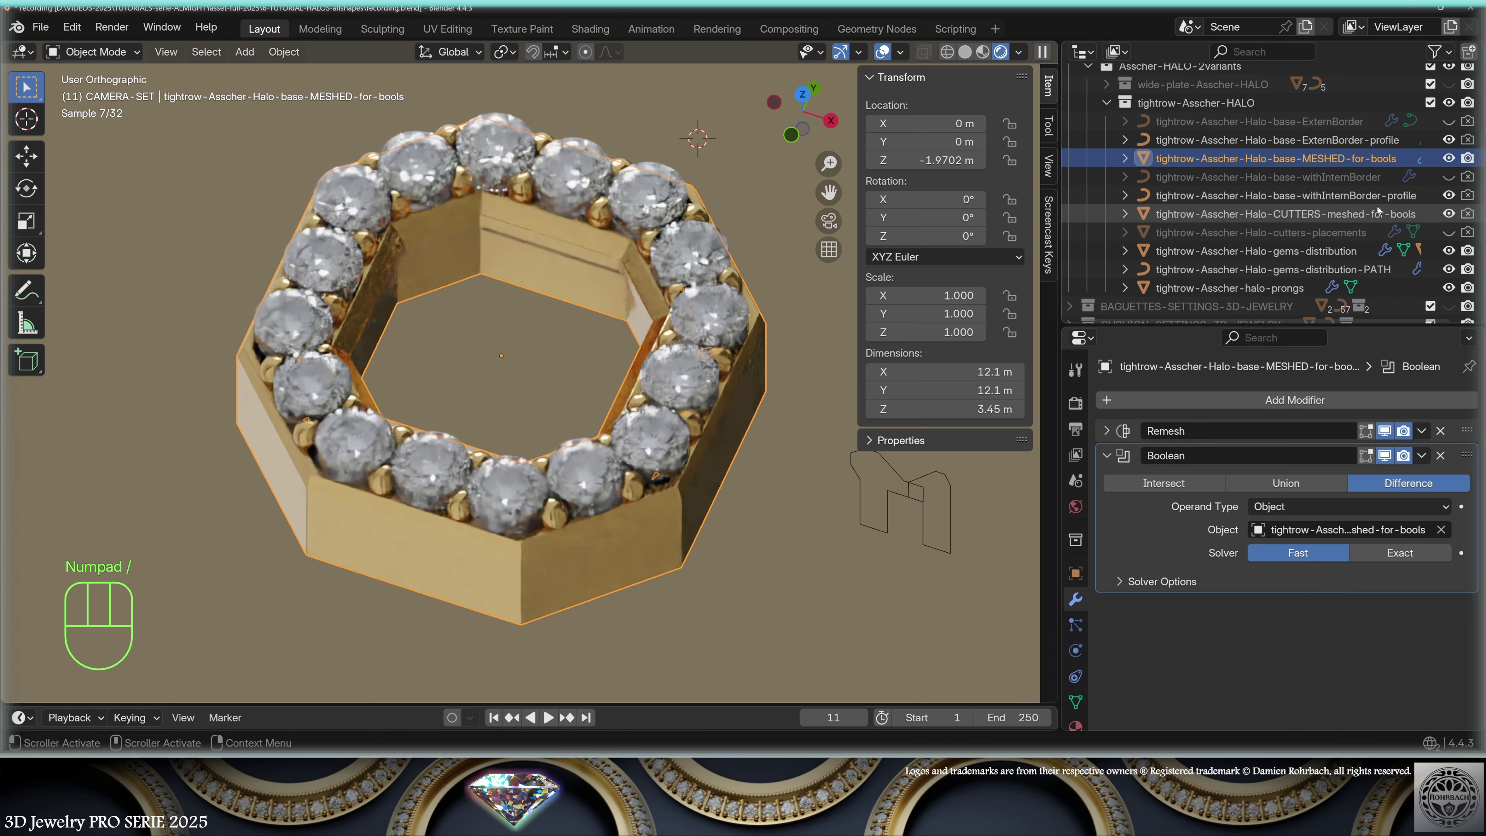
left_click(1282, 213)
key("KP_Divide")
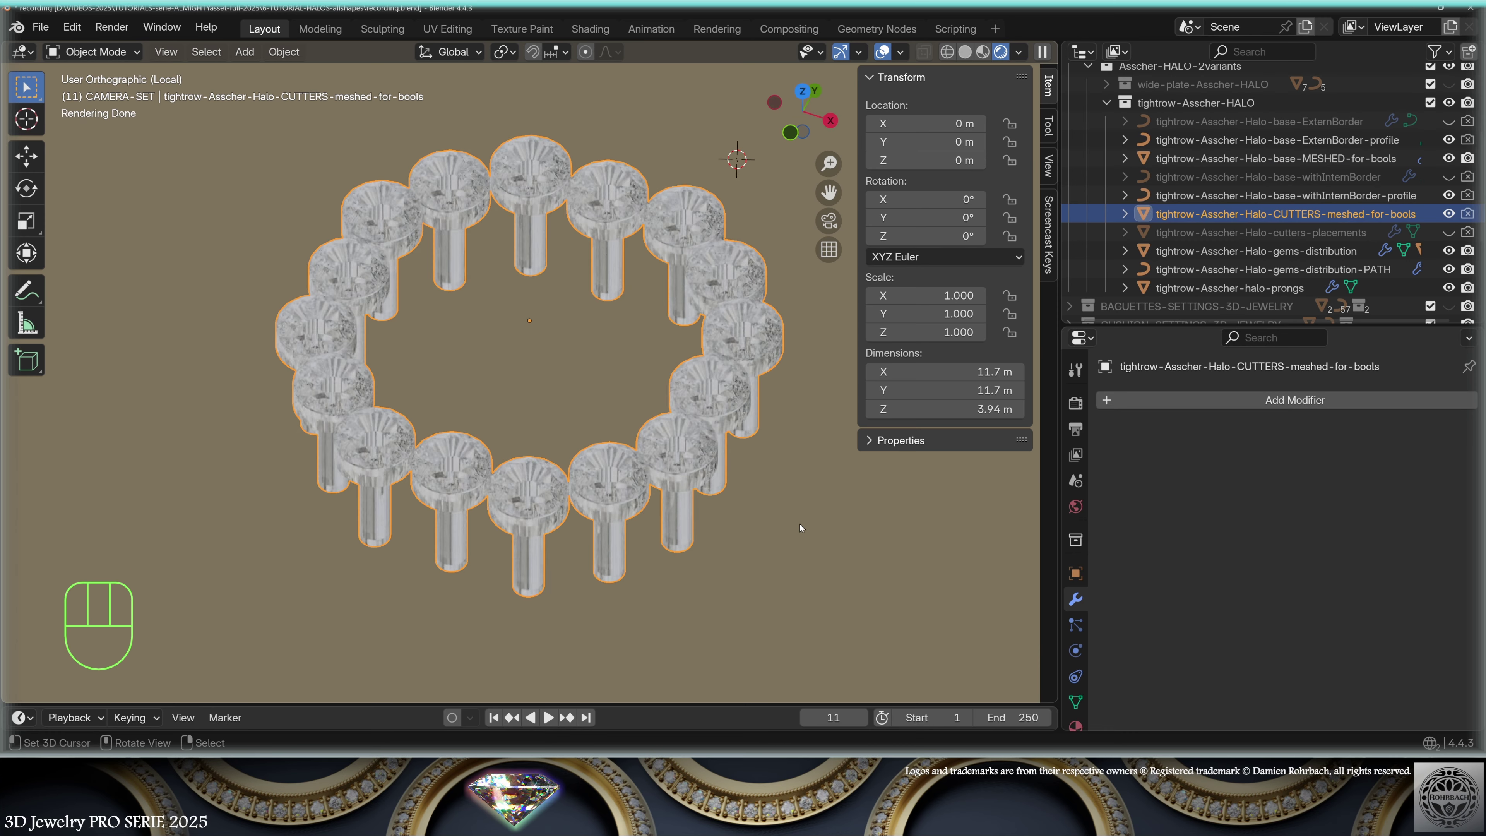
key("h")
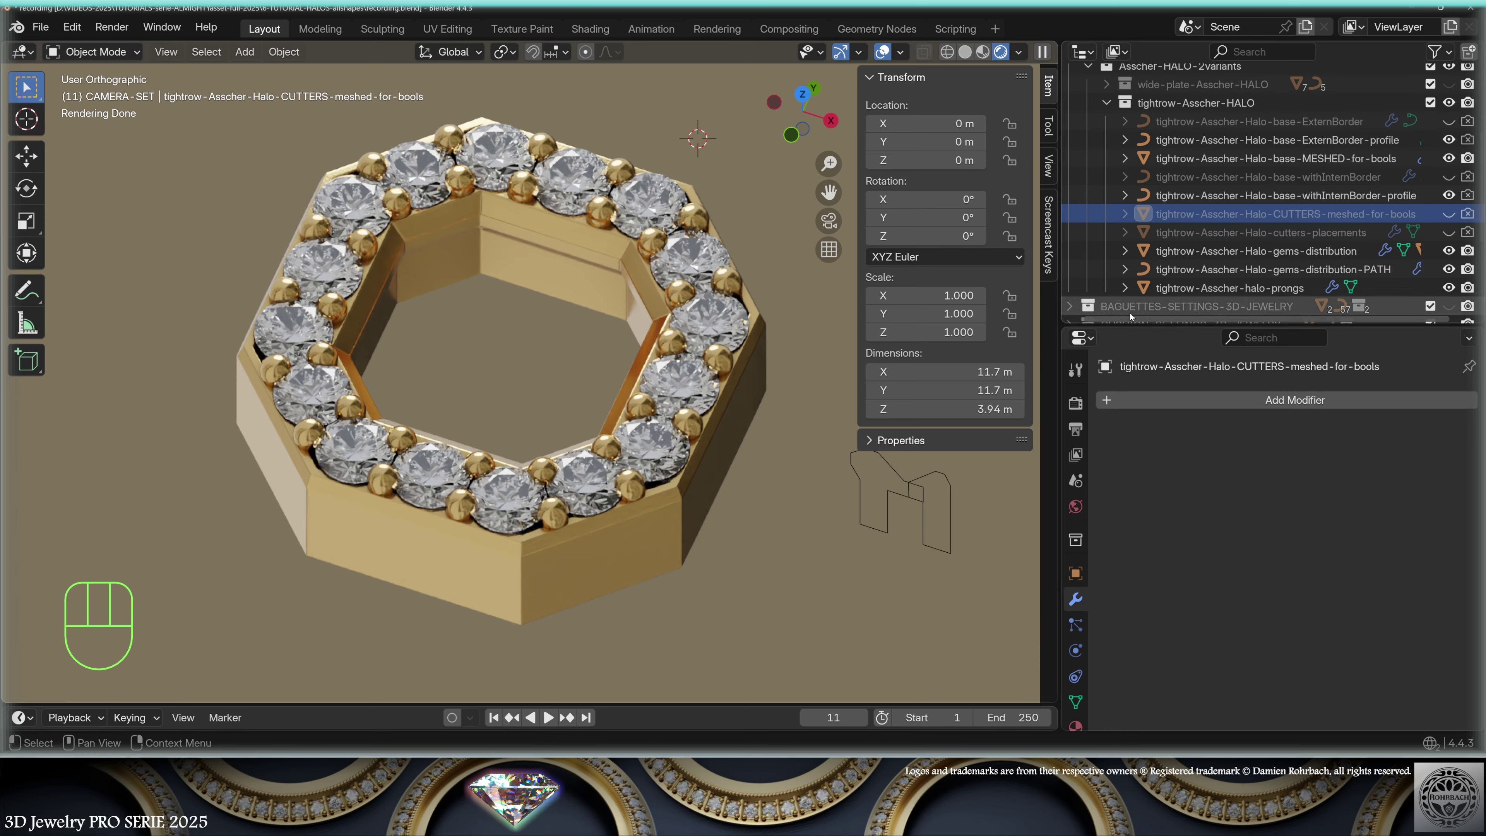
- Hide the meshed halo base and unhide the base curve with the extern border
left_click(1325, 159)
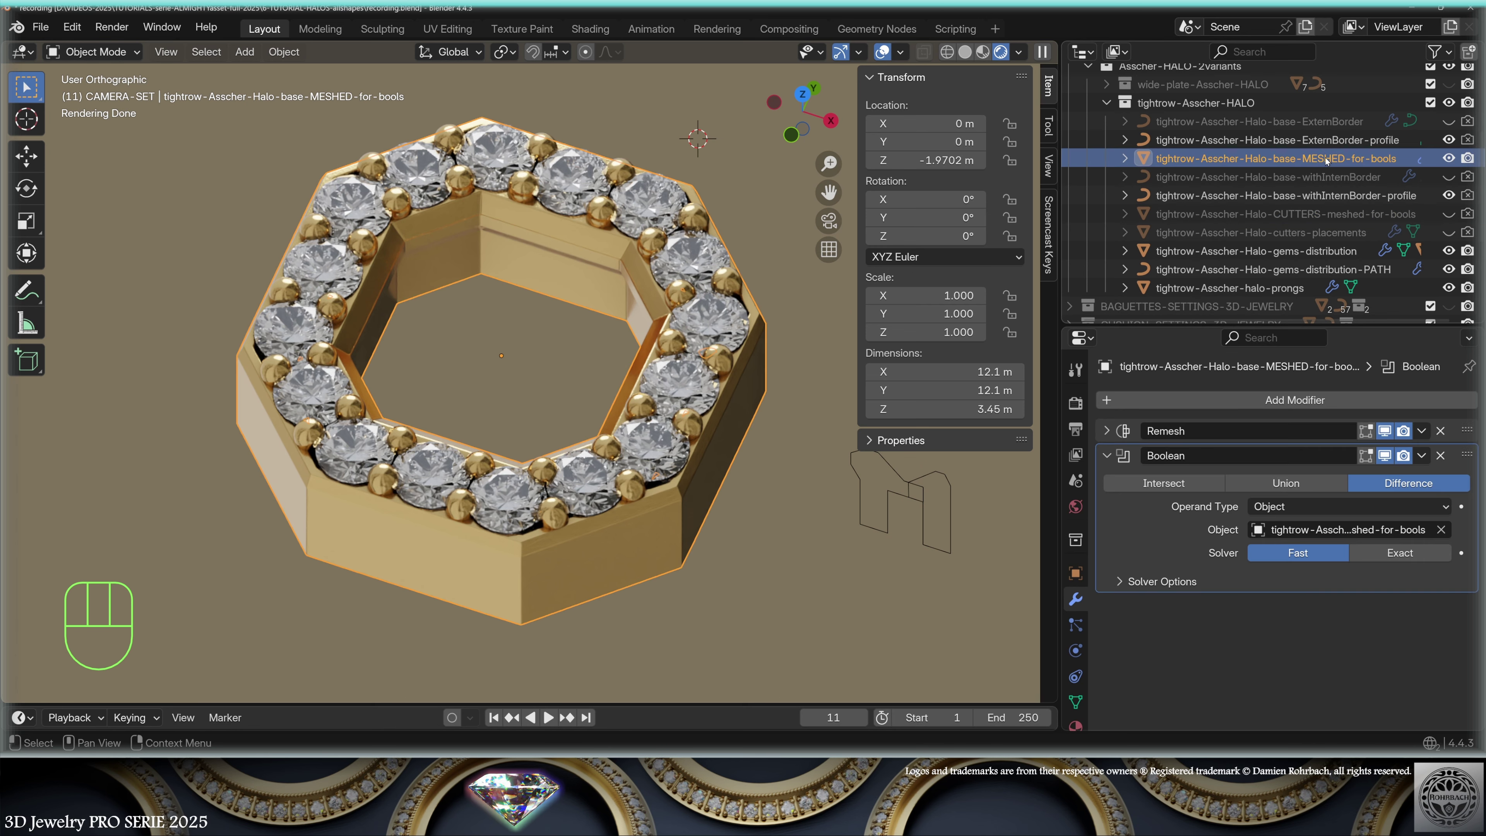
left_click(1449, 158)
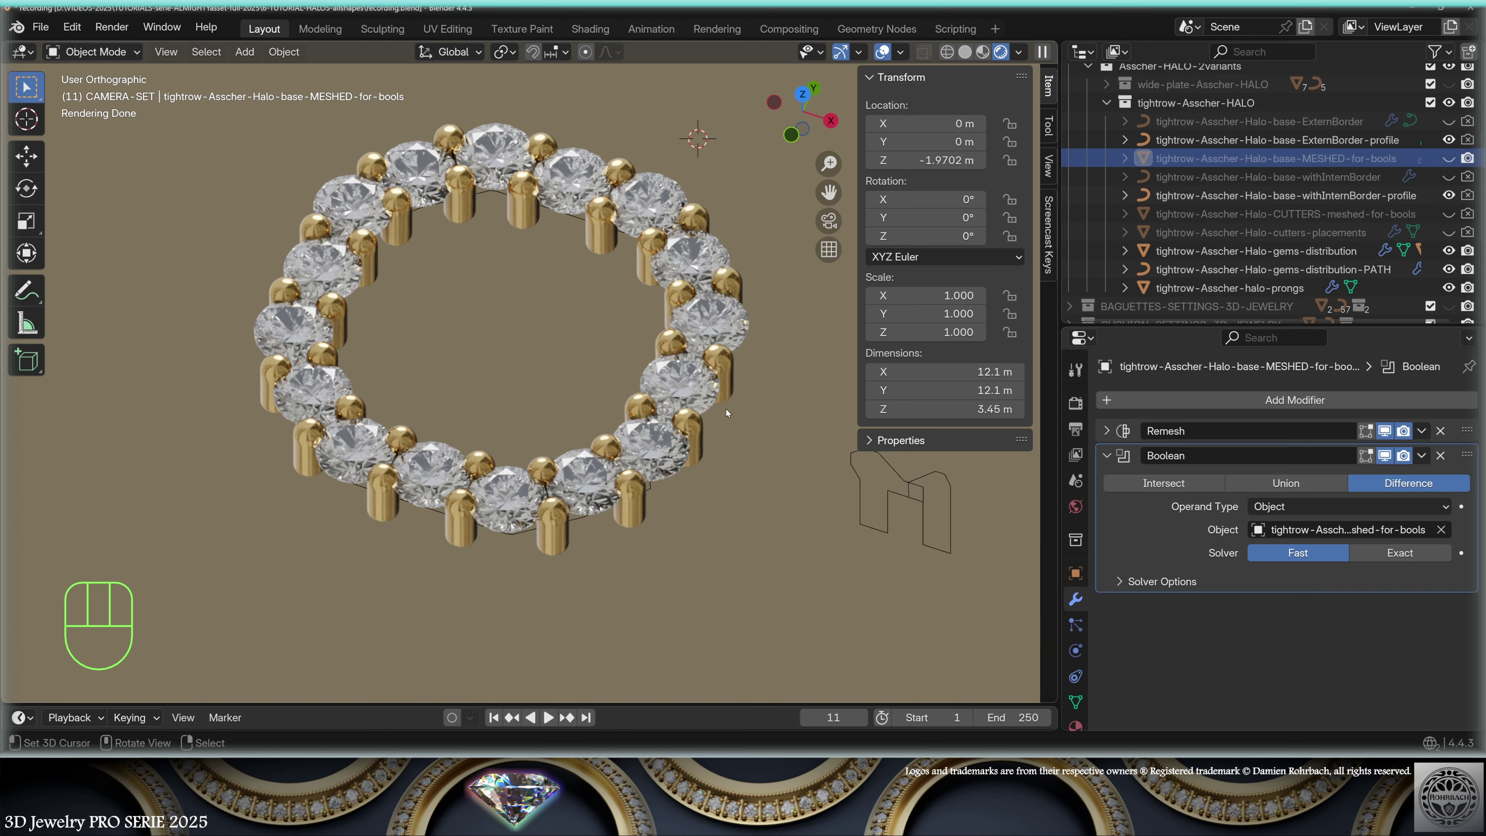
left_click(1449, 121)
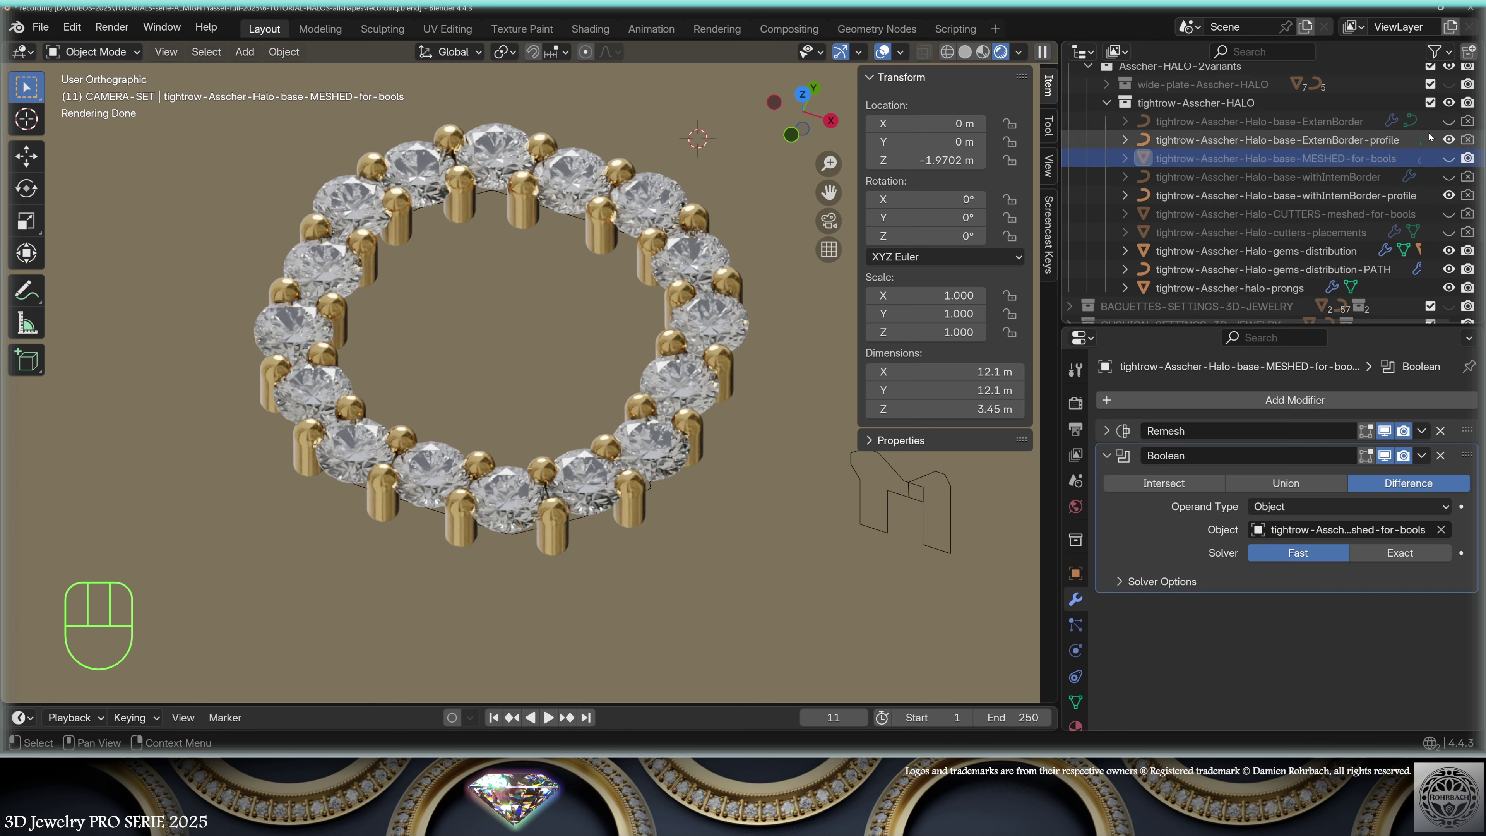
middle_click_drag(644, 176, 653, 476)
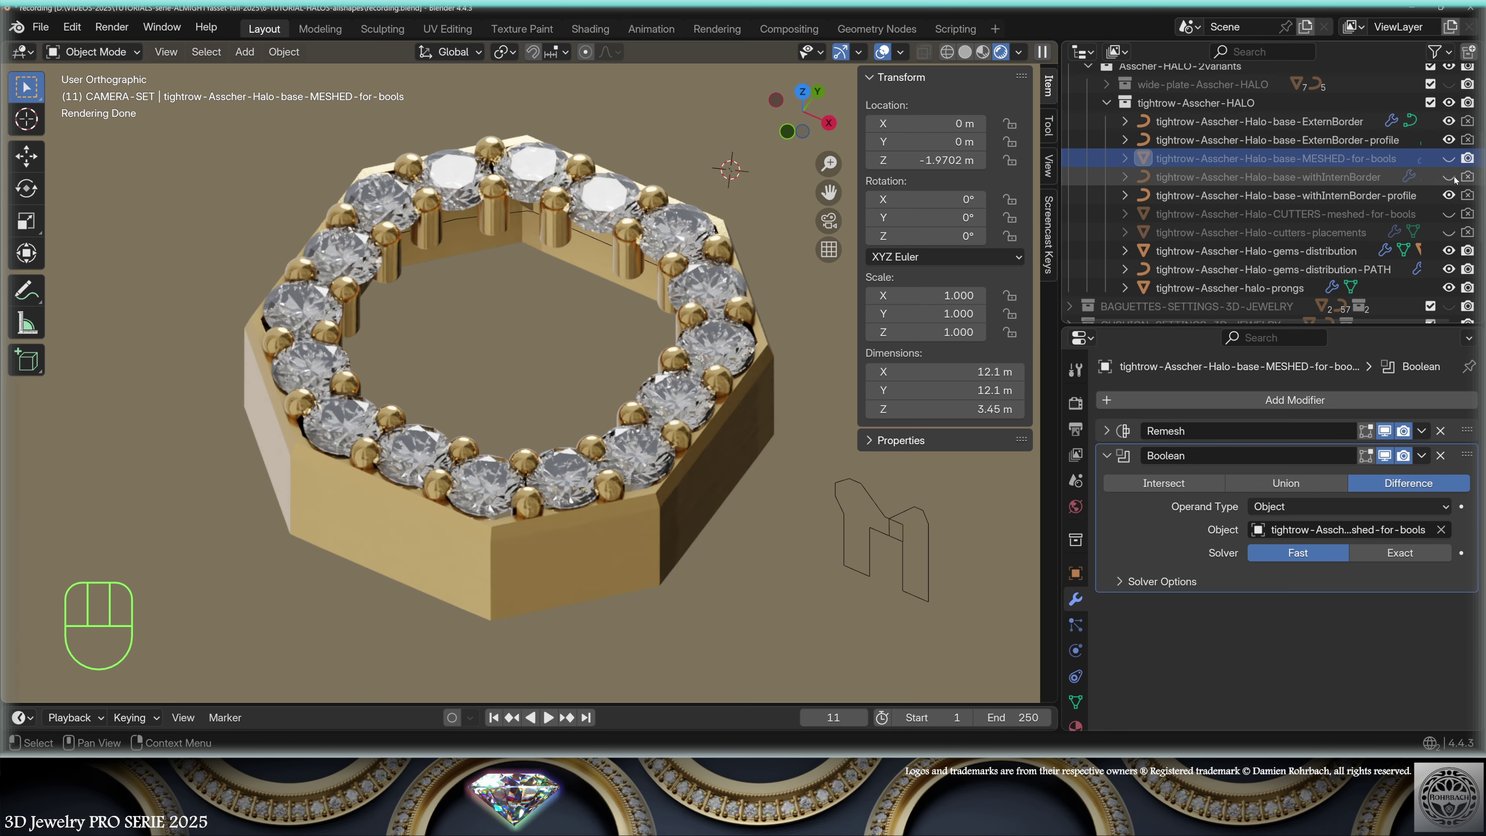
- Inspect the halo base with the intern border in isolation, then return to the full scene
left_click(689, 416)
key("KP_Divide")
middle_click_drag(705, 499, 687, 557)
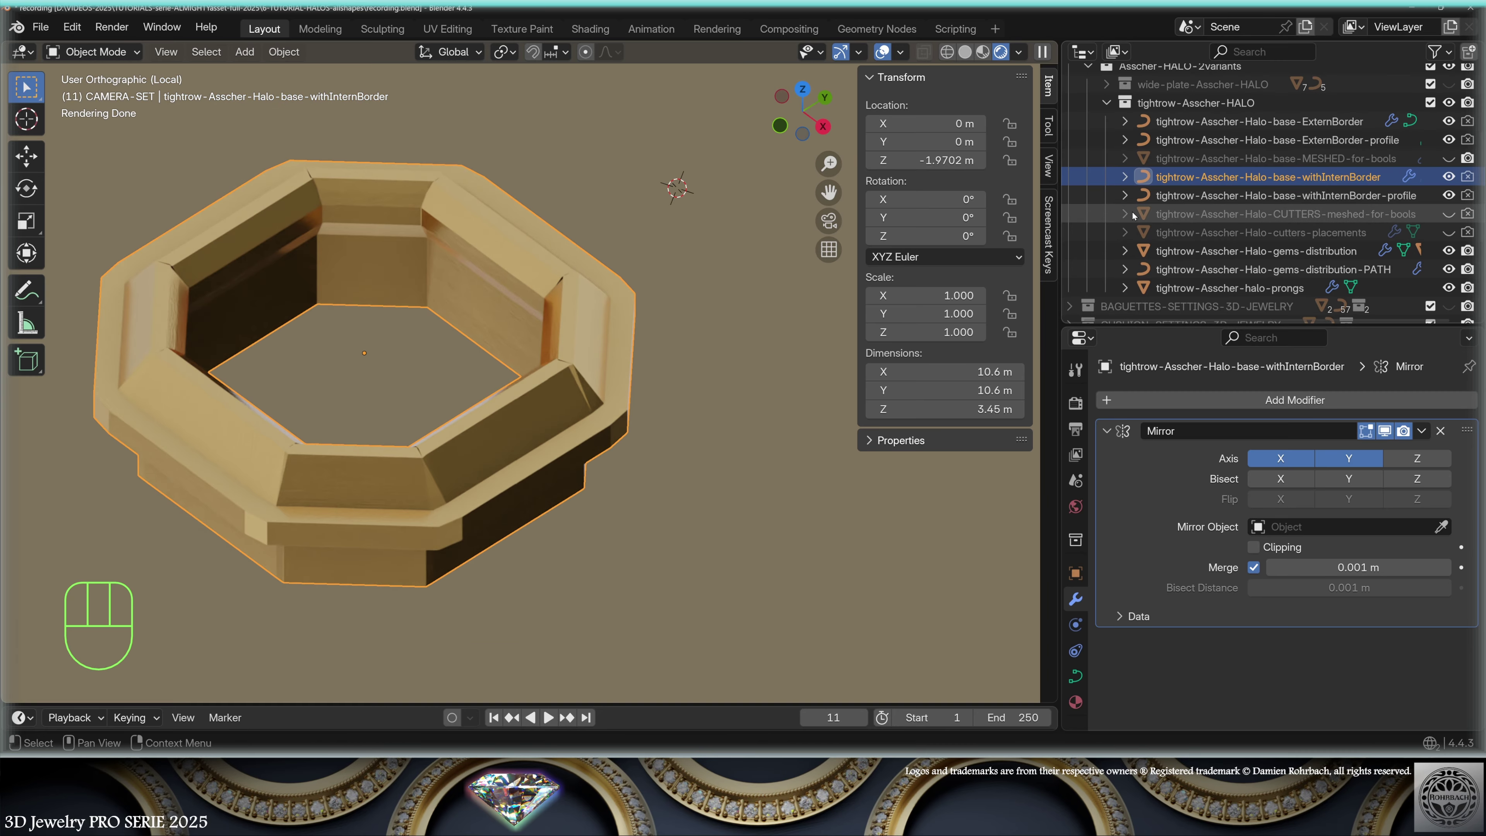
key("KP_Divide")
- Isolate the extern and intern border halo bases together with their two profile curves
left_click(1279, 121)
left_click(1287, 139, "ctrl")
left_click(1307, 177, "ctrl")
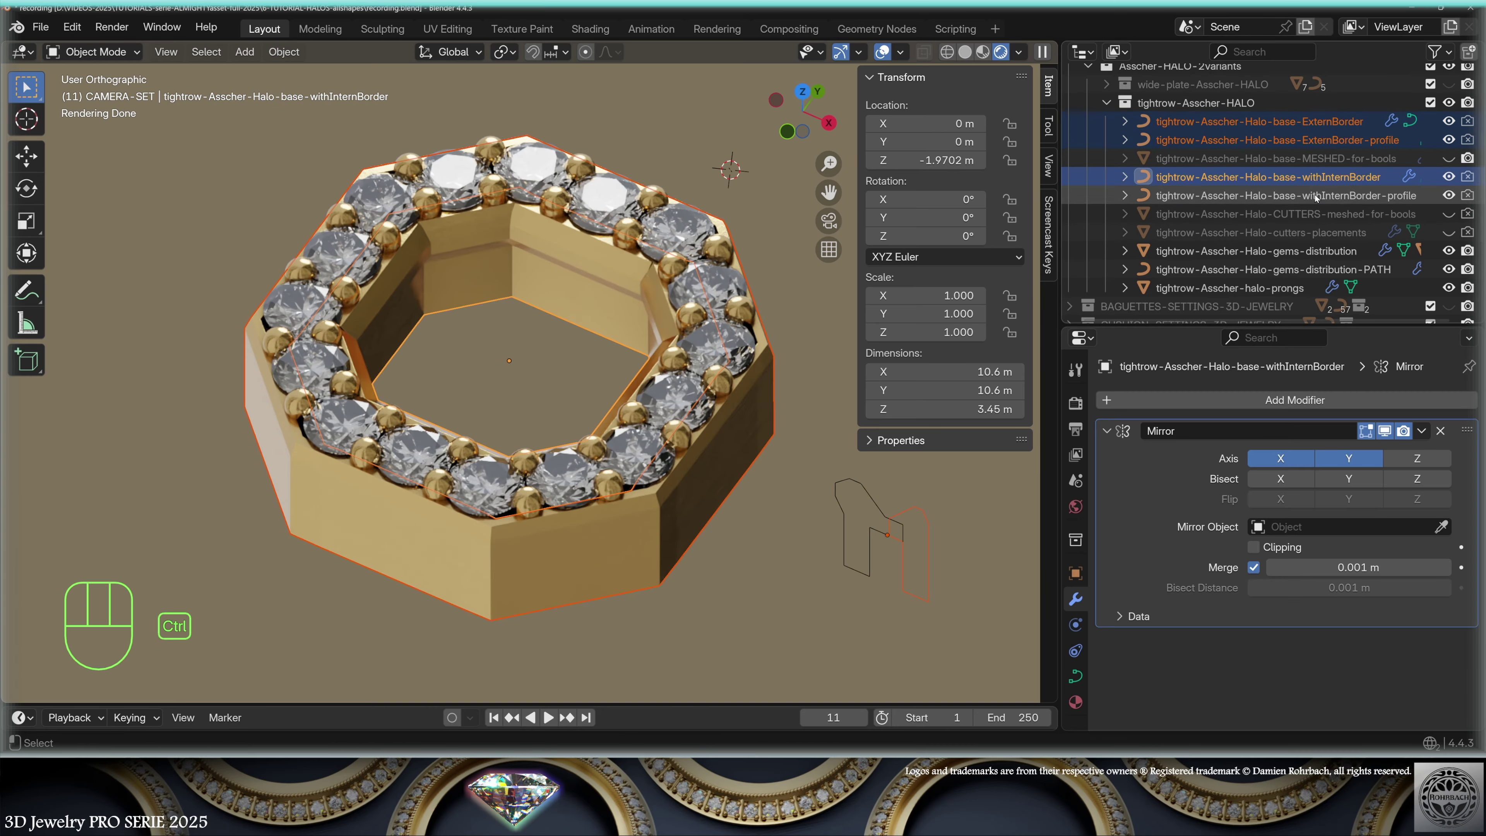
left_click(1307, 195, "ctrl")
key("KP_Divide")
middle_click_drag(662, 550, 642, 508)
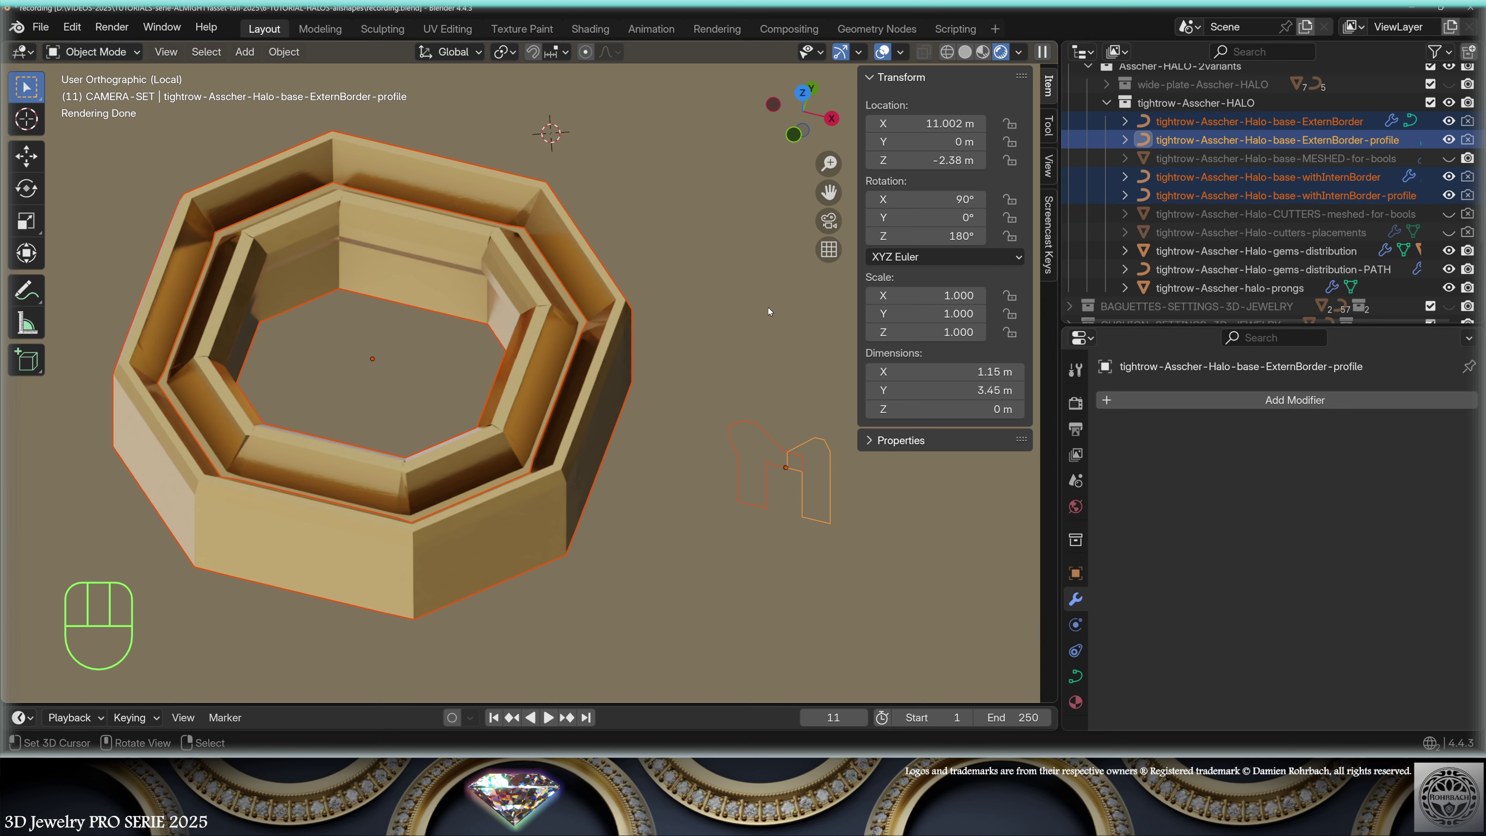
- Examine the halo bases' path and profile points in Edit Mode, then return to the full scene and clear the selection
key("Tab")
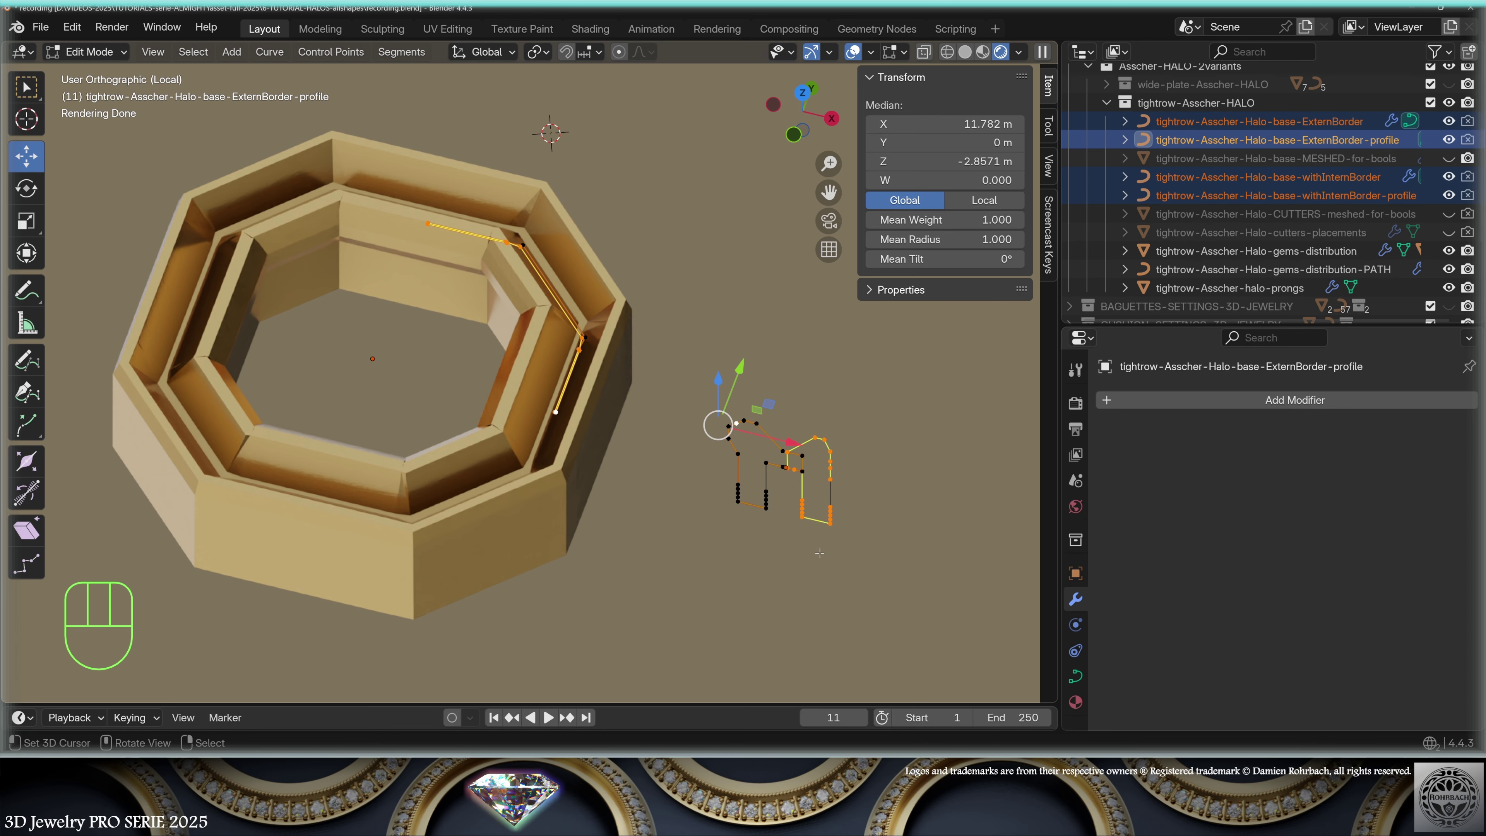
middle_click_drag(819, 553, 671, 423)
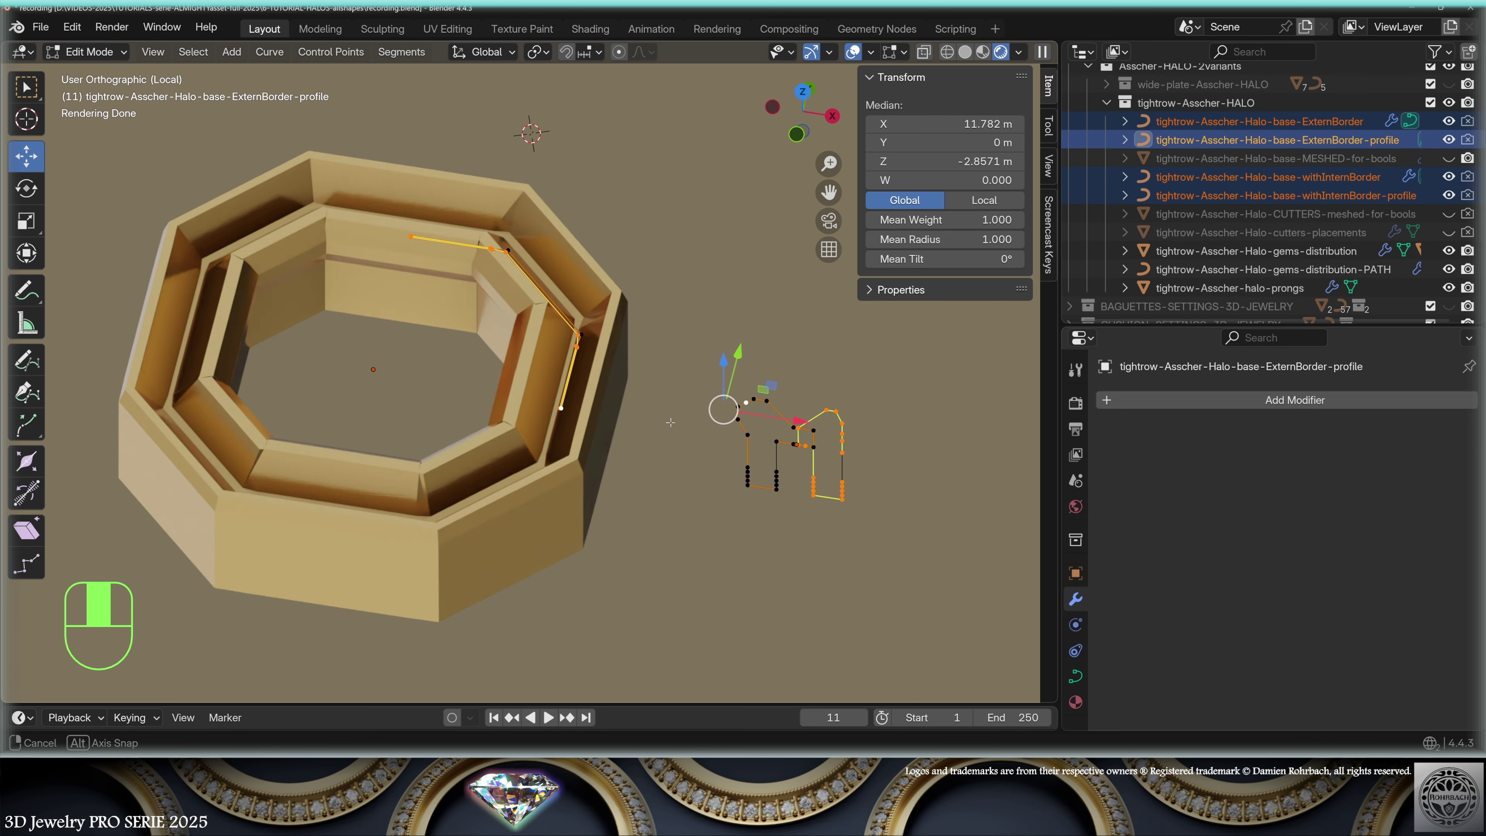
key("Tab")
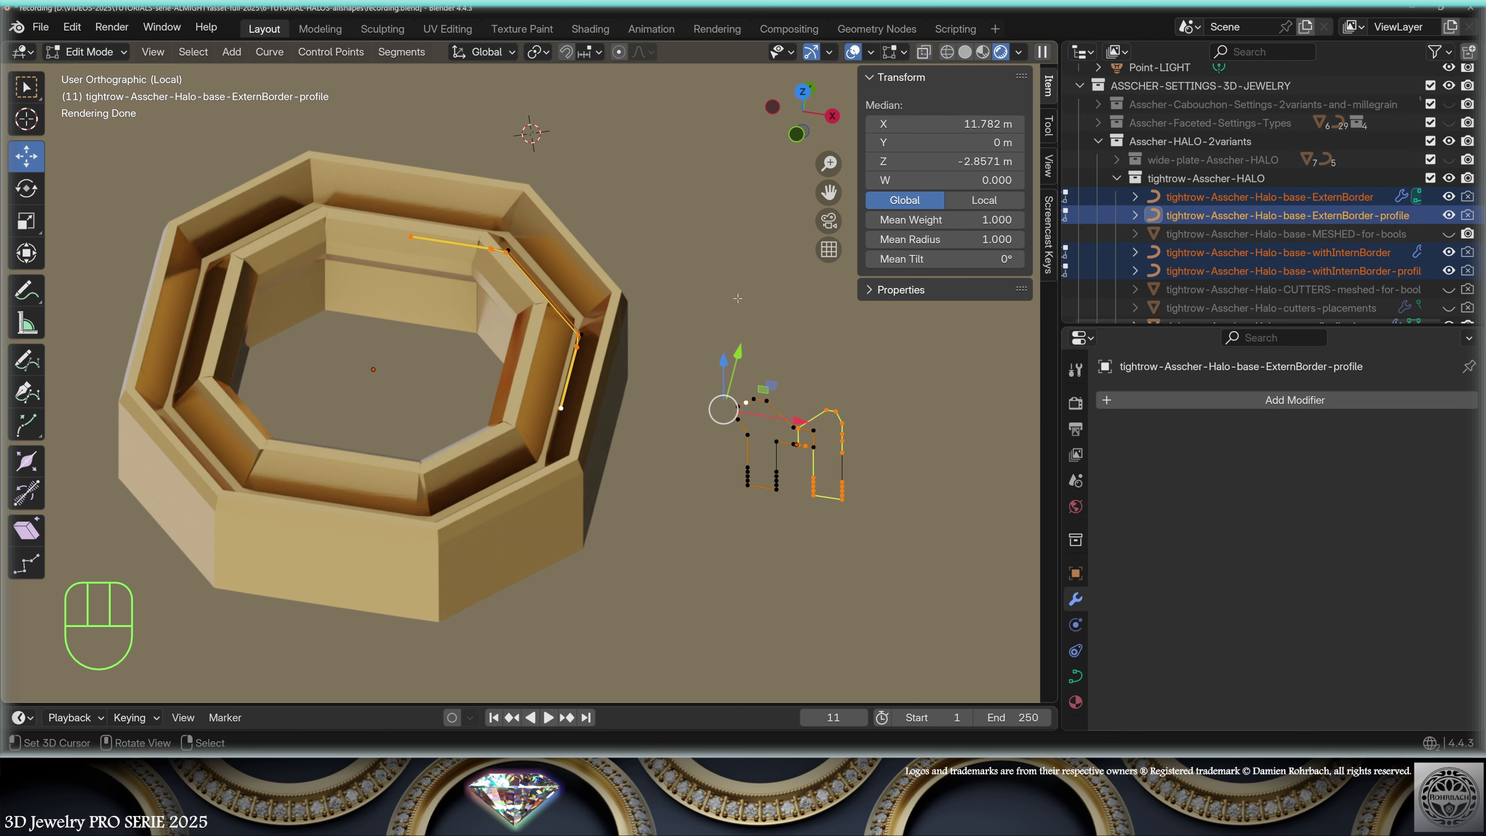
key("Tab")
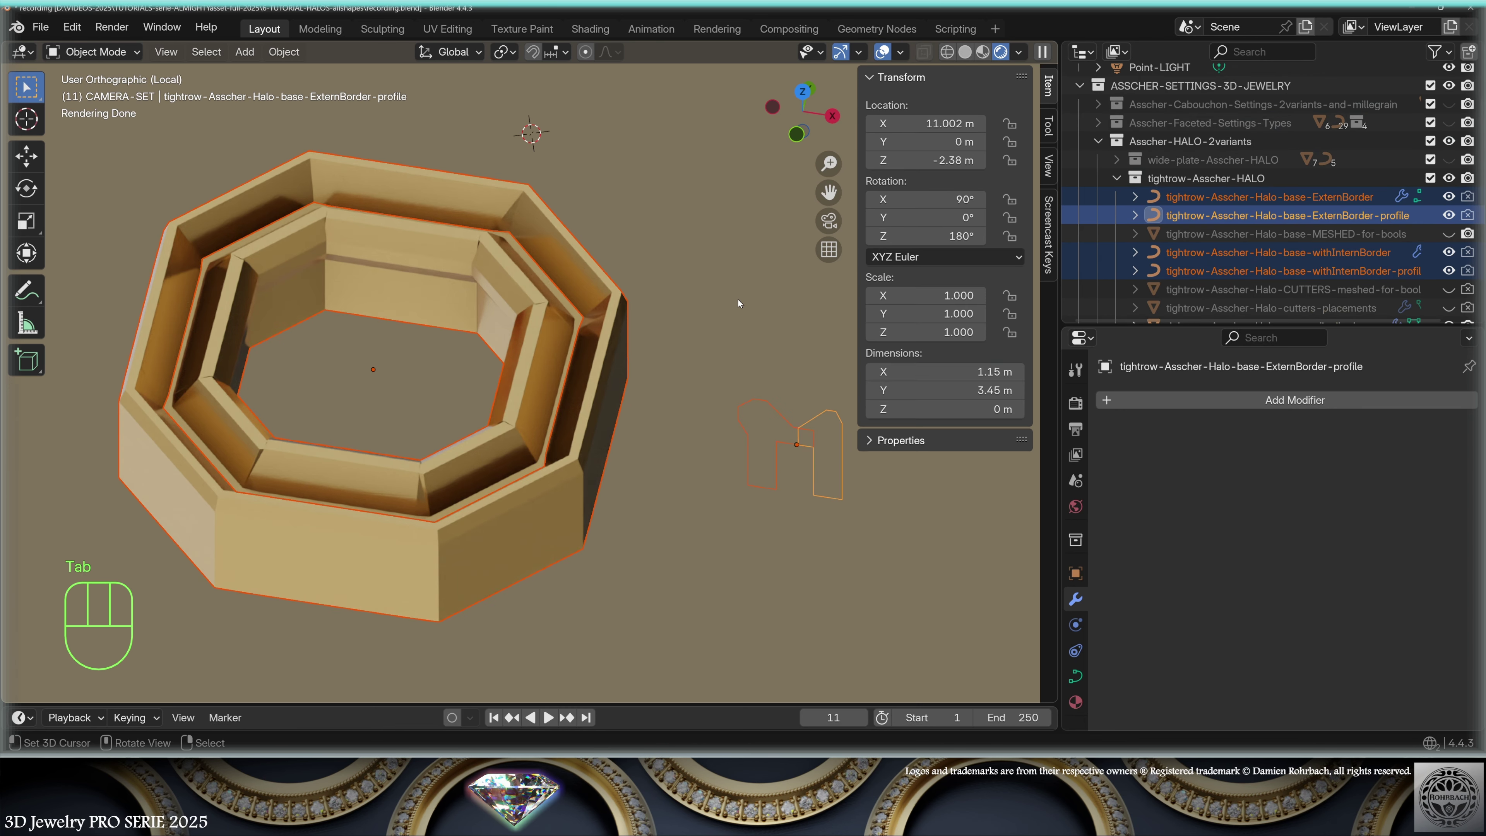
key("KP_Divide")
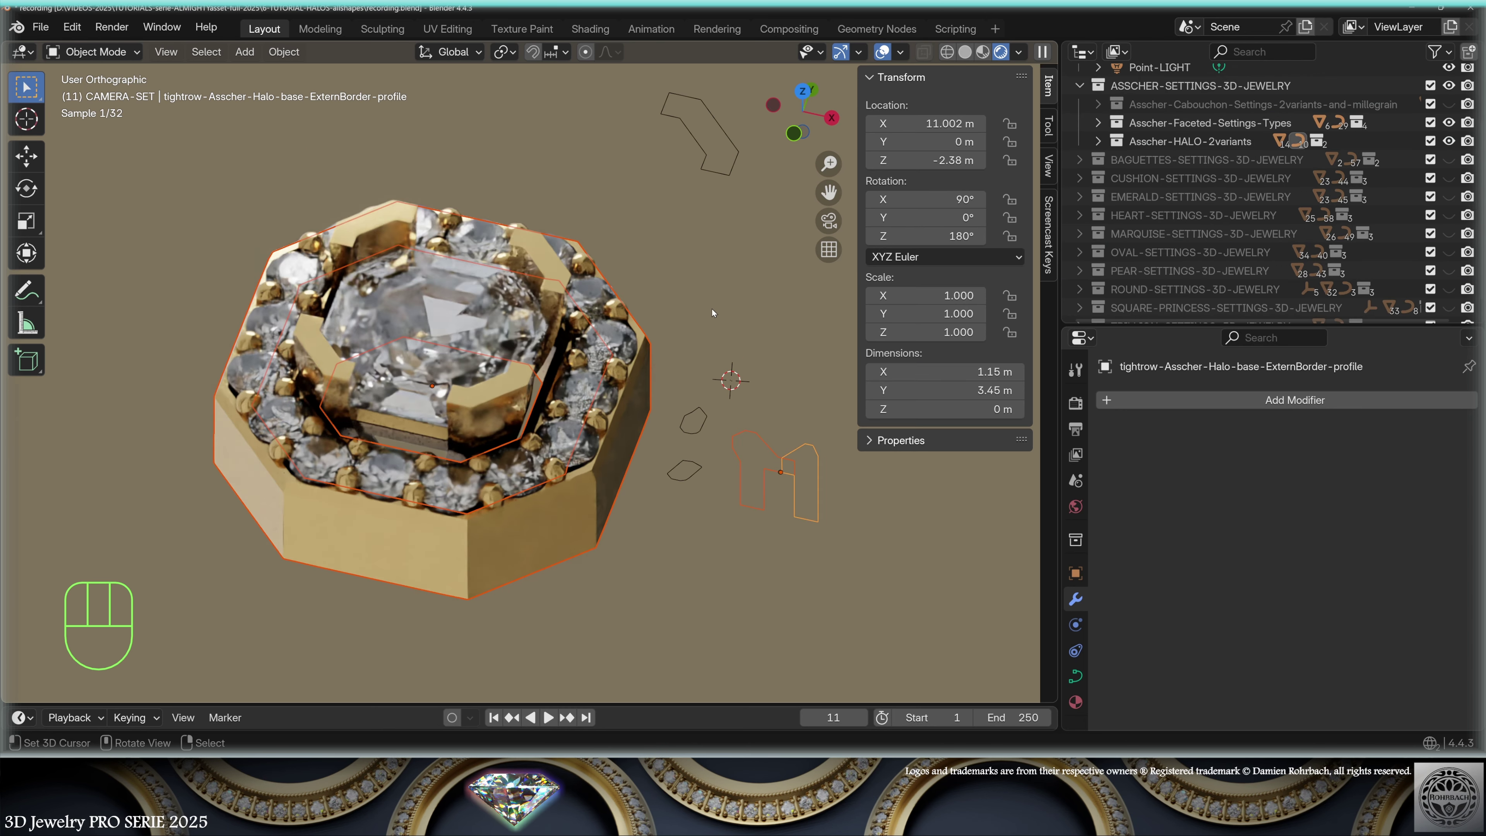
key("alt+a")
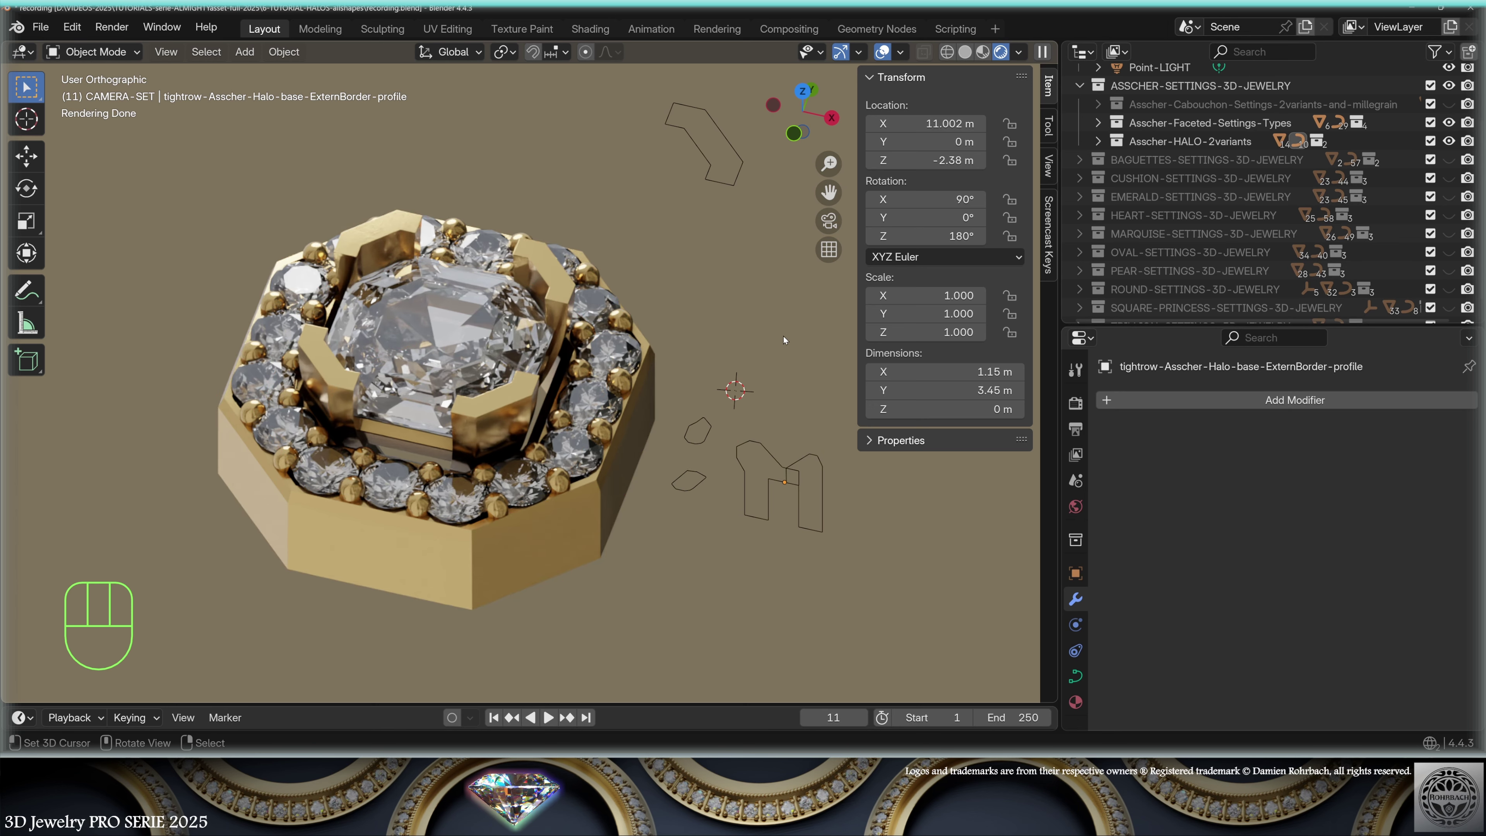
- Duplicate the tightrow halo's extern border and intern border base curves in place
left_click(1245, 88)
left_click(1245, 88)
left_click(1237, 141, "ctrl")
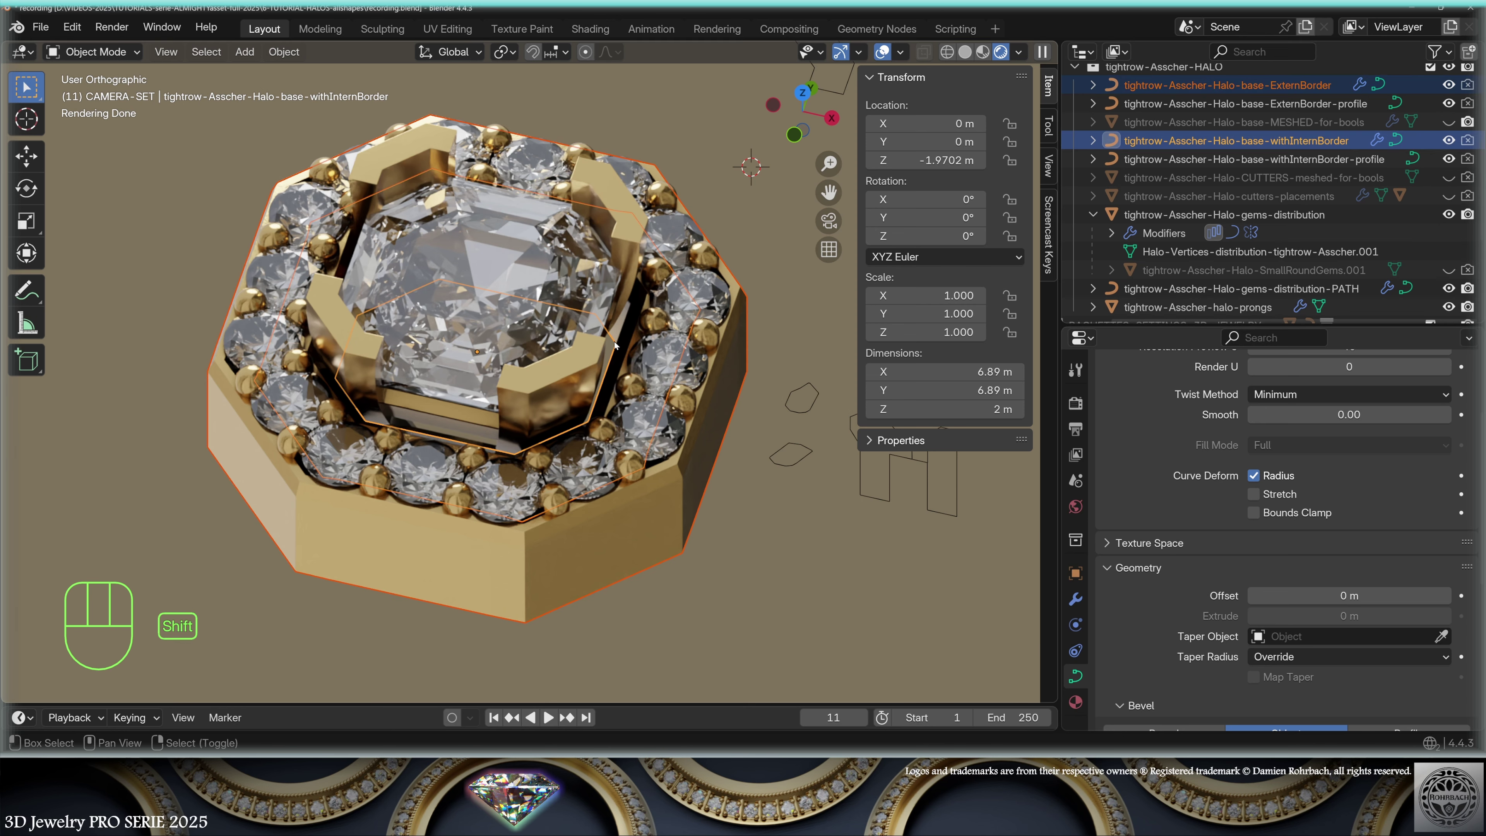
key("shift+d")
key("KP_Enter")
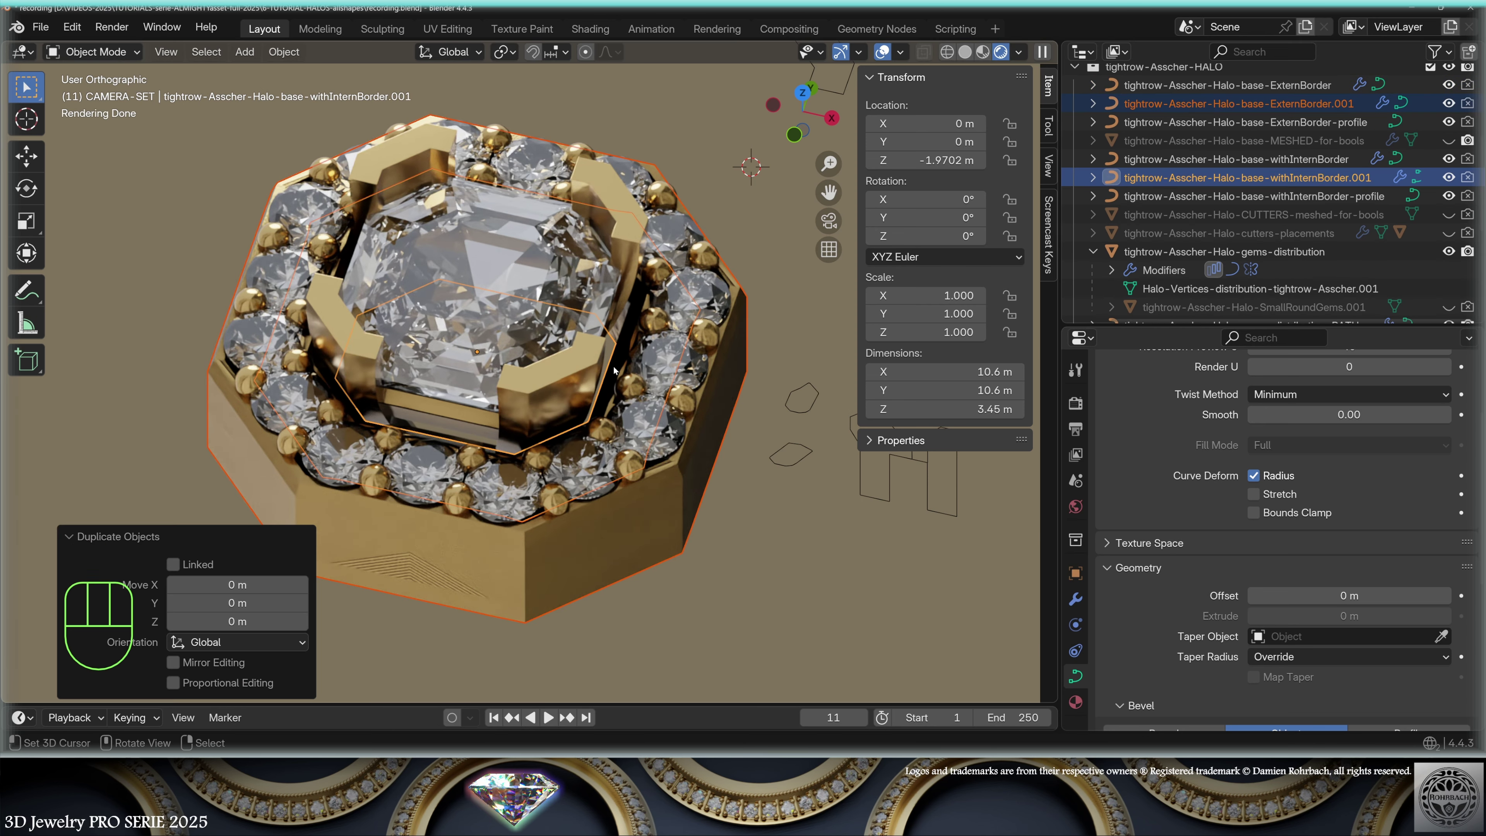
- Snap the 3D cursor to the two selected duplicate halo bases
key("shift")
key("shift+s")
left_click(617, 480)
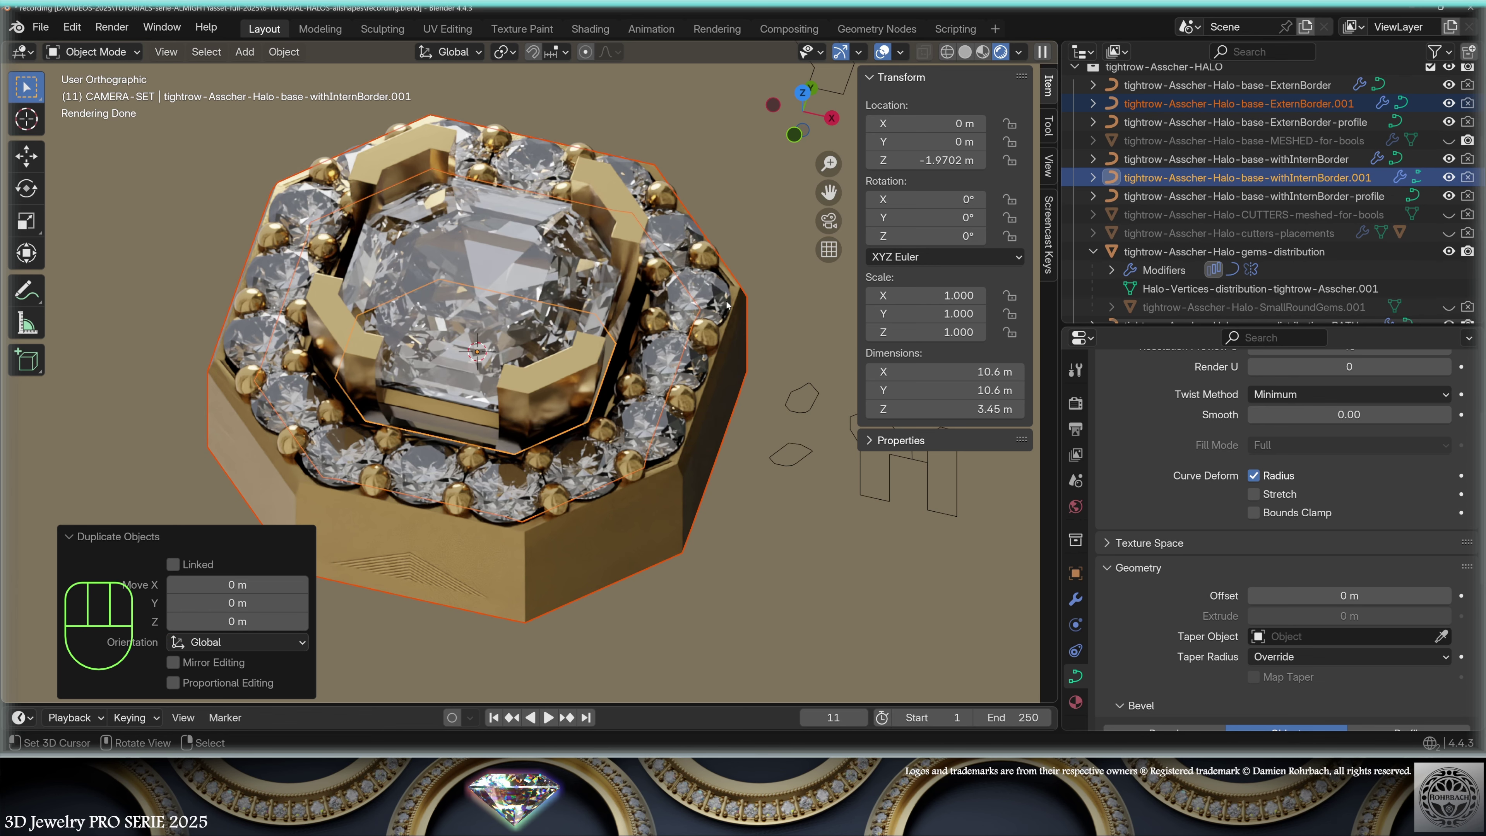
- In Edit Mode, scale all points of both duplicate halo bases by about 1.534 around the 3D cursor
key("Tab")
left_click(537, 52)
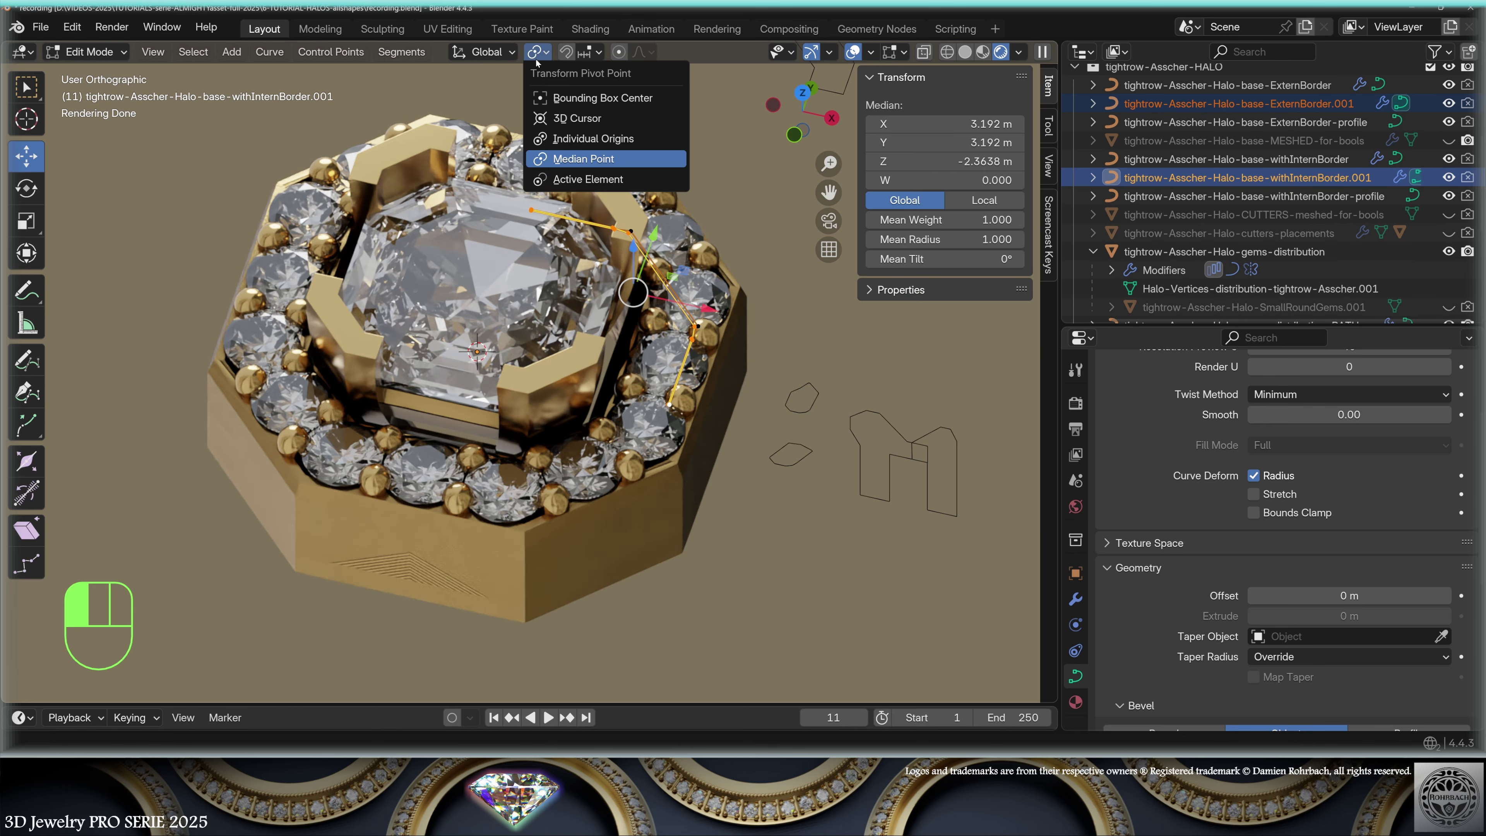
left_click(580, 119)
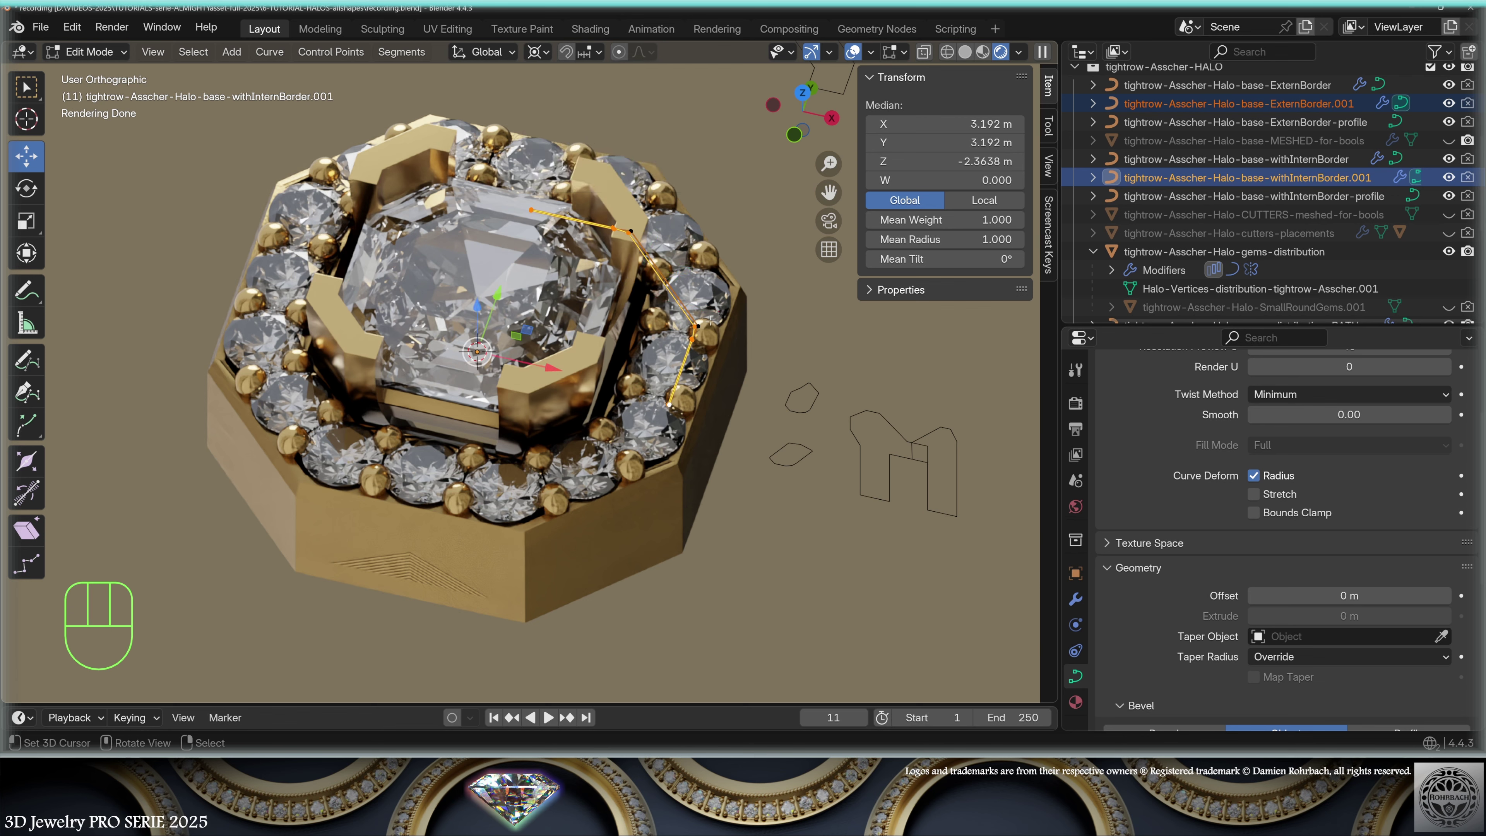
key("a")
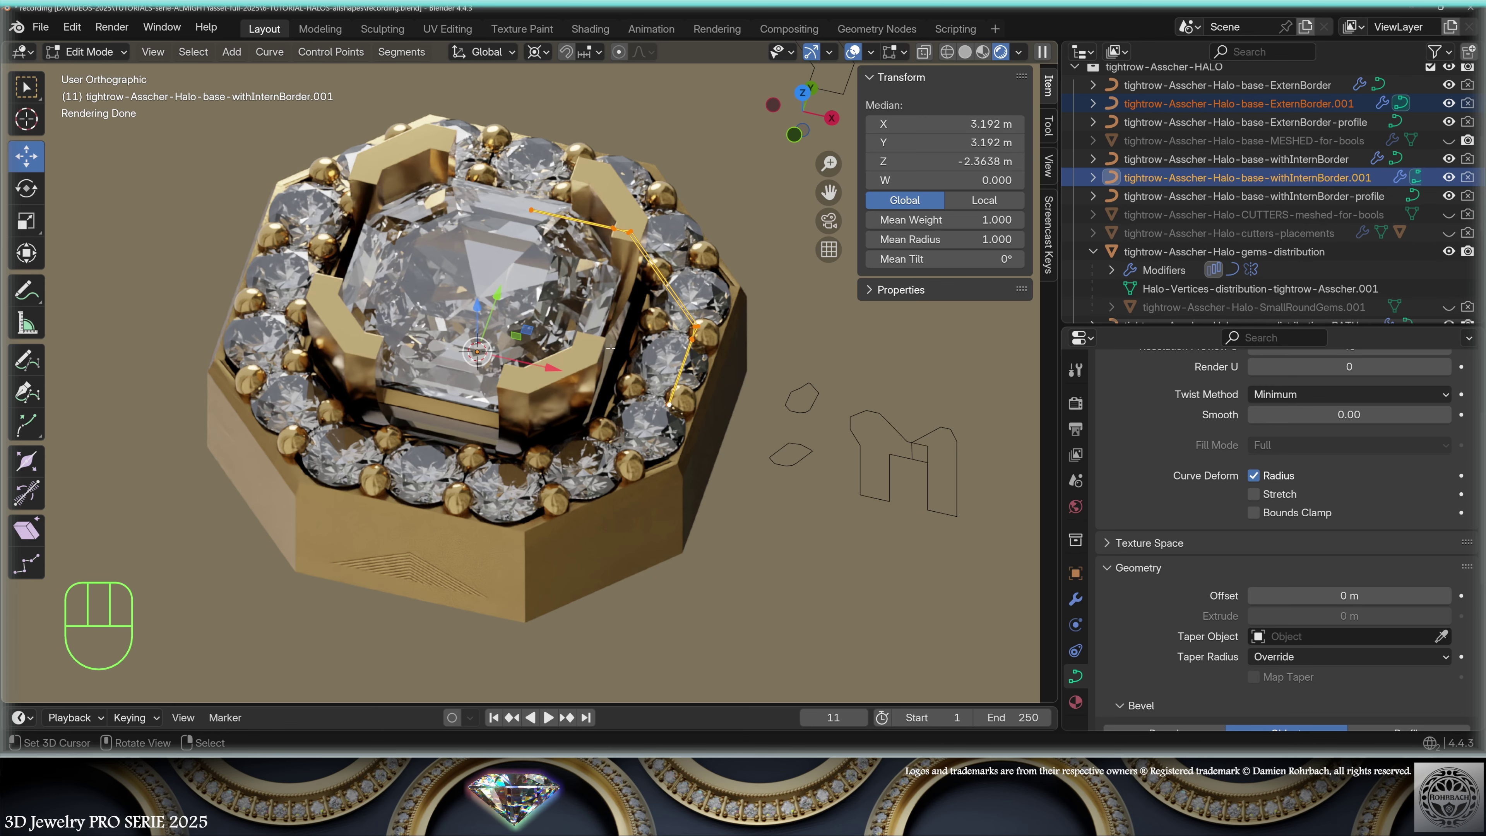
key("s")
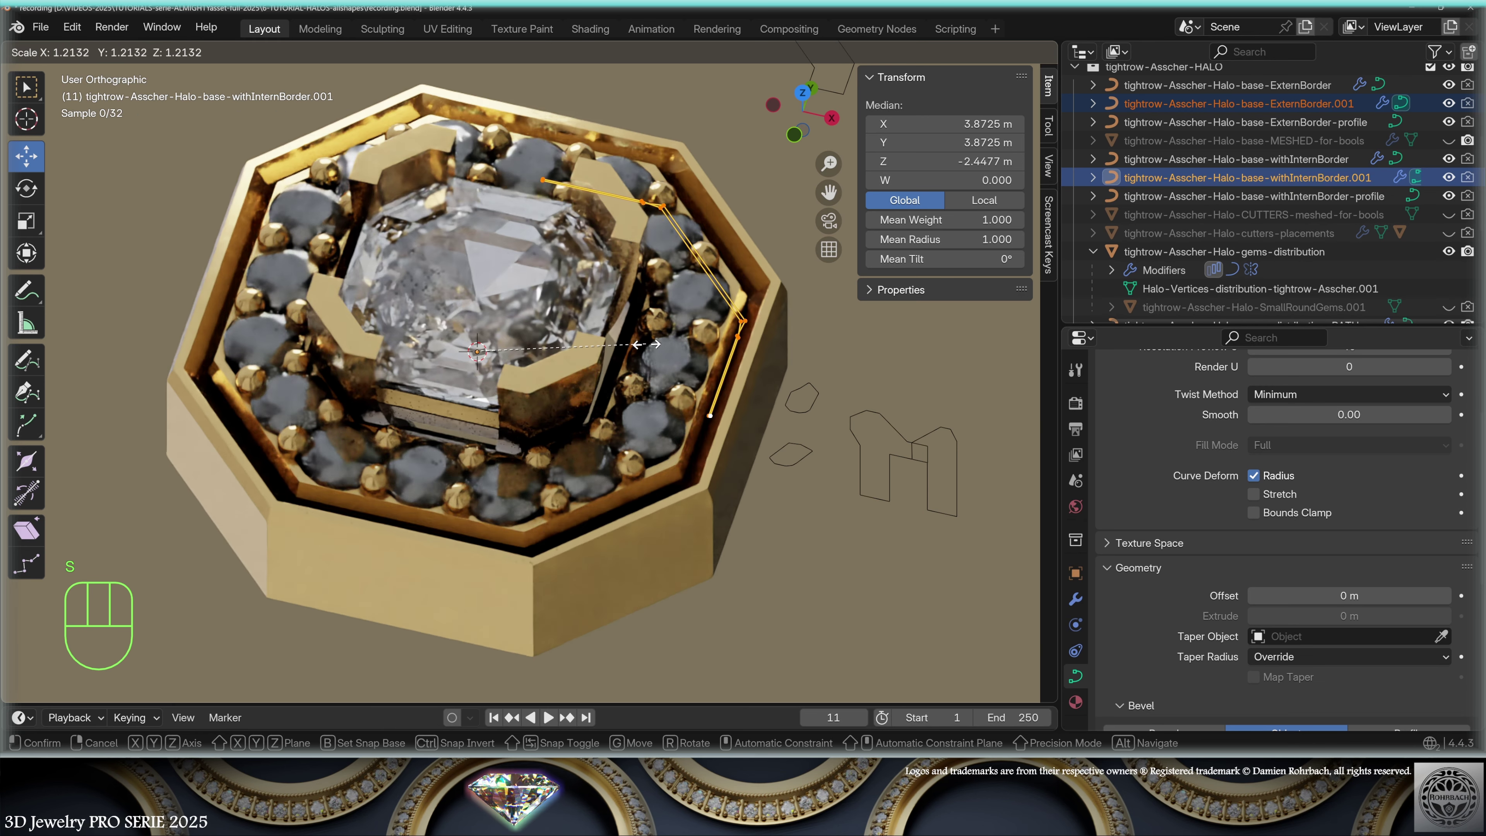
left_click(686, 399)
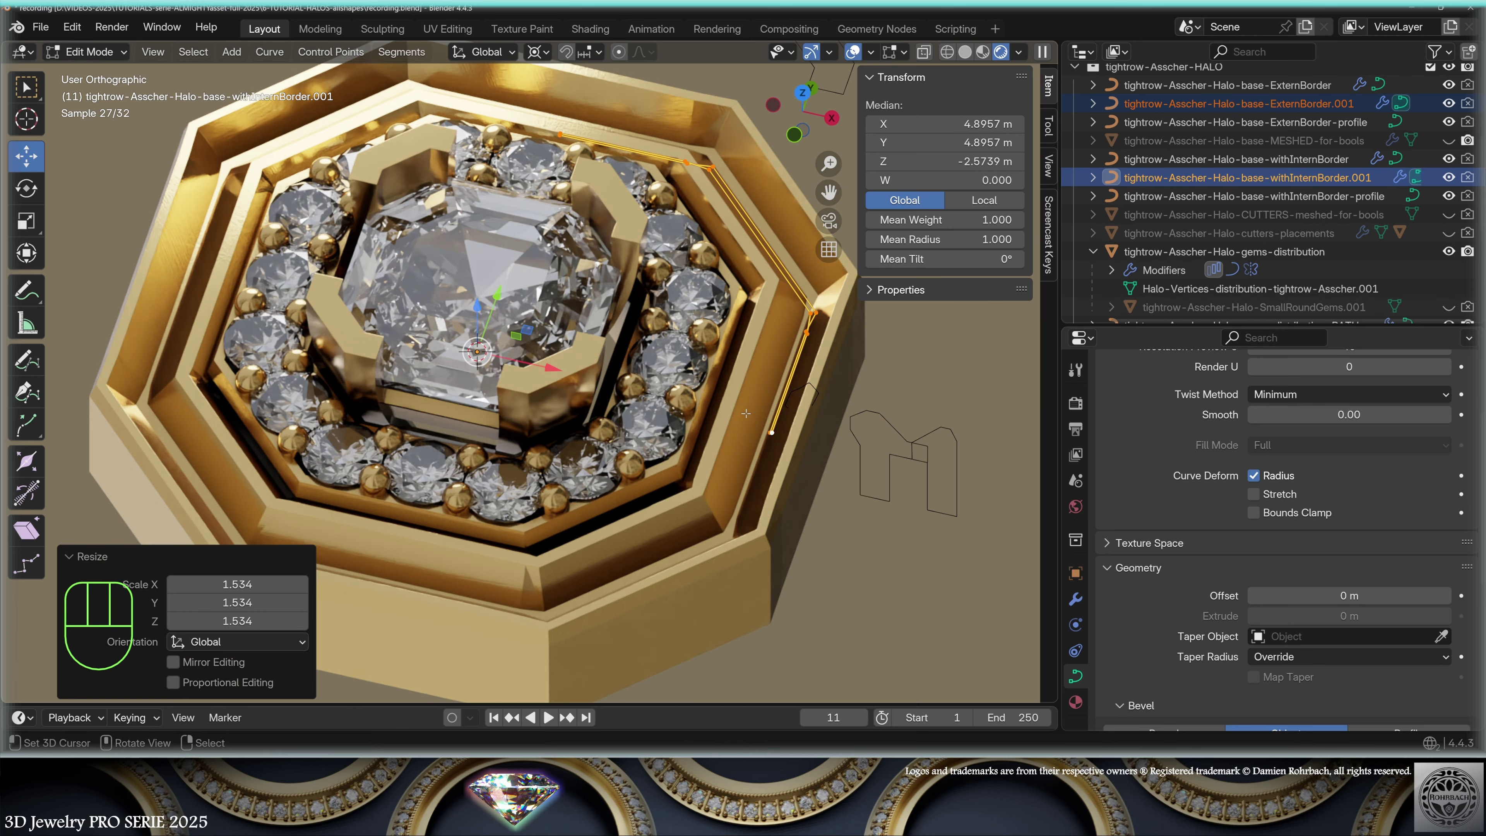
- Move the points of both enlarged halo bases down about 0.54 m along Z
middle_click_drag(650, 424, 652, 306)
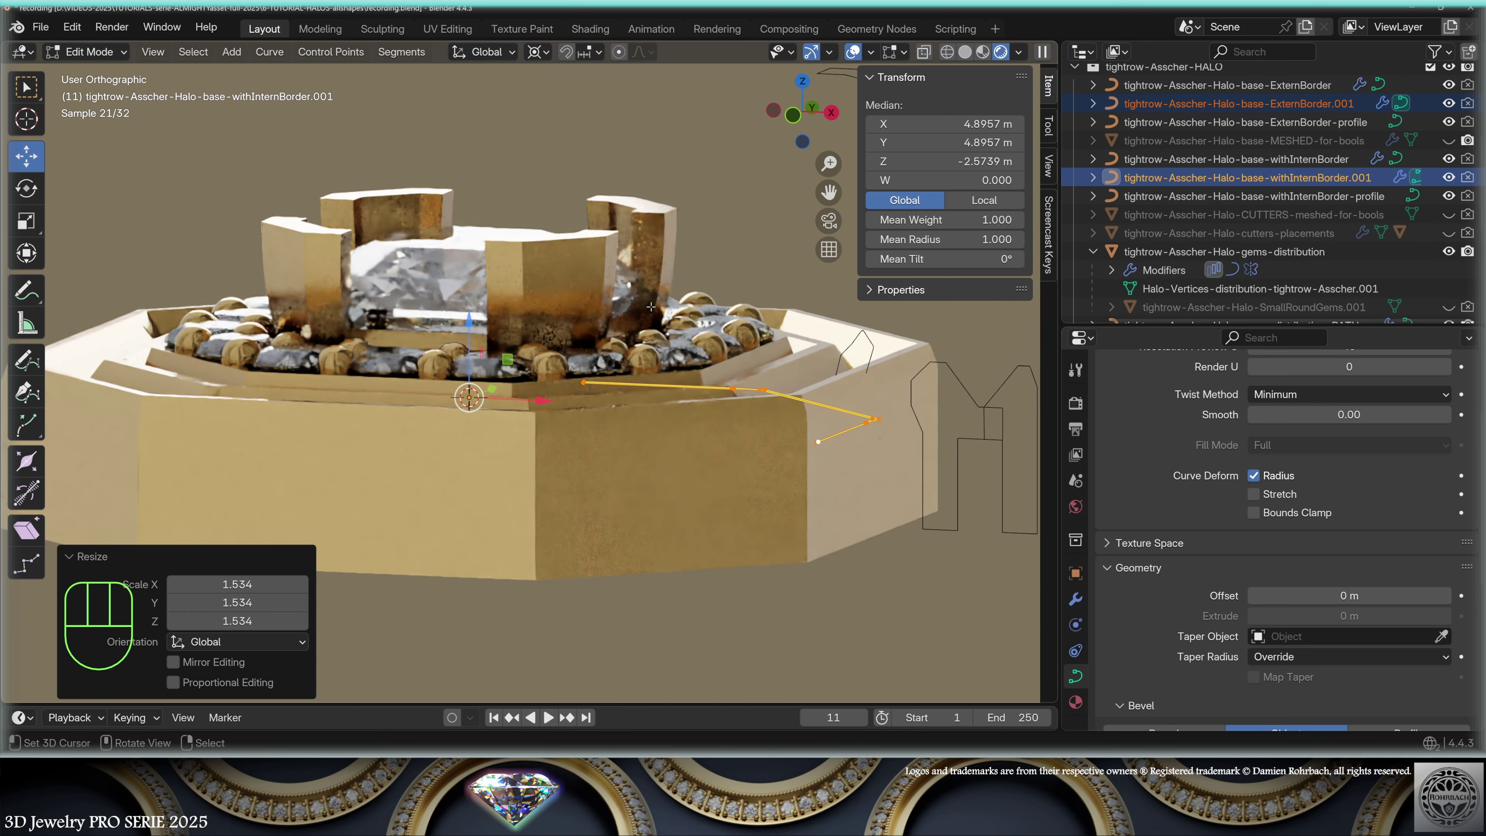
key("g")
key("z")
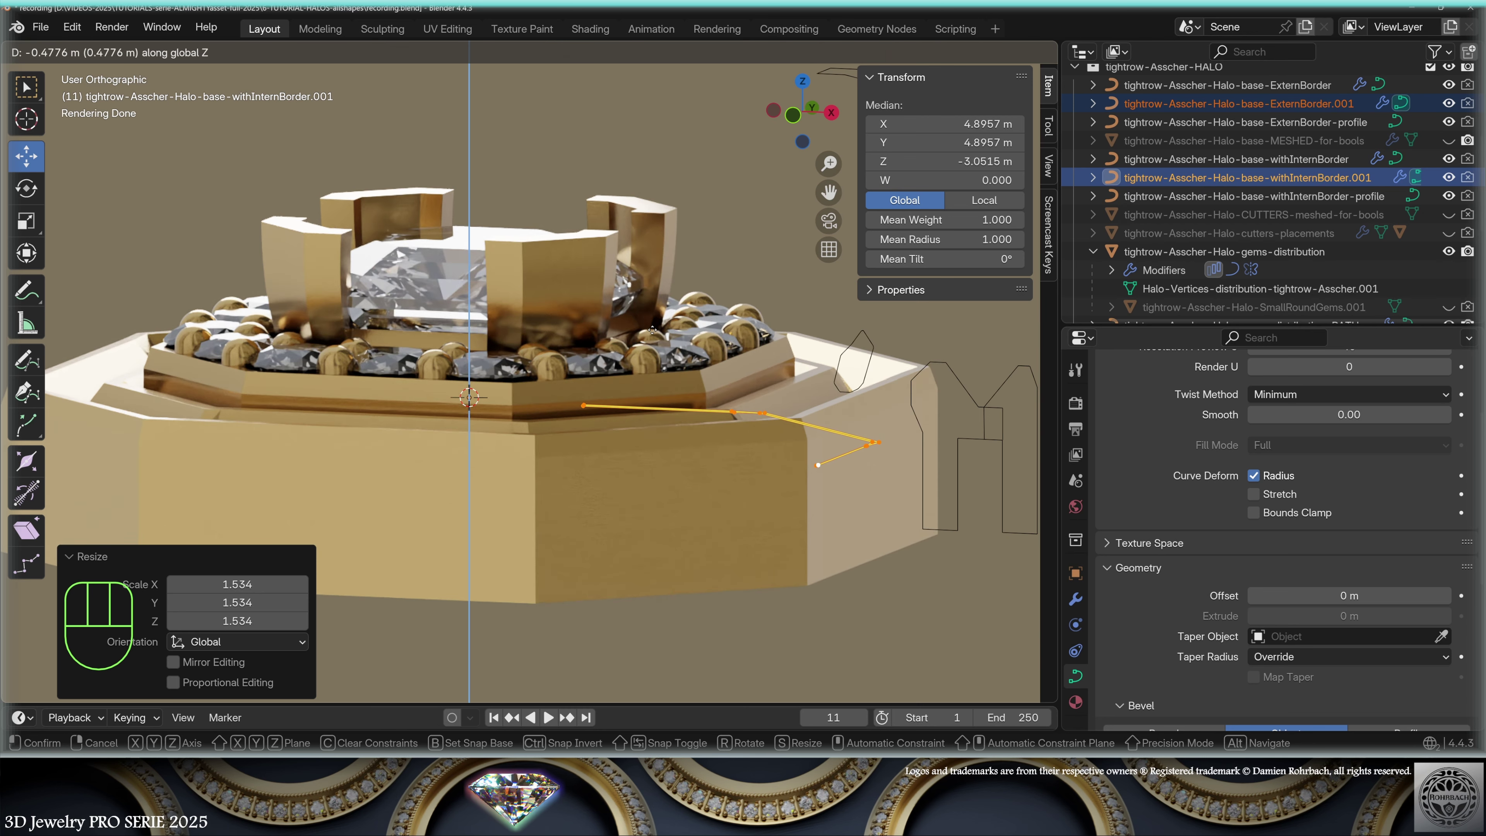
left_click(656, 348)
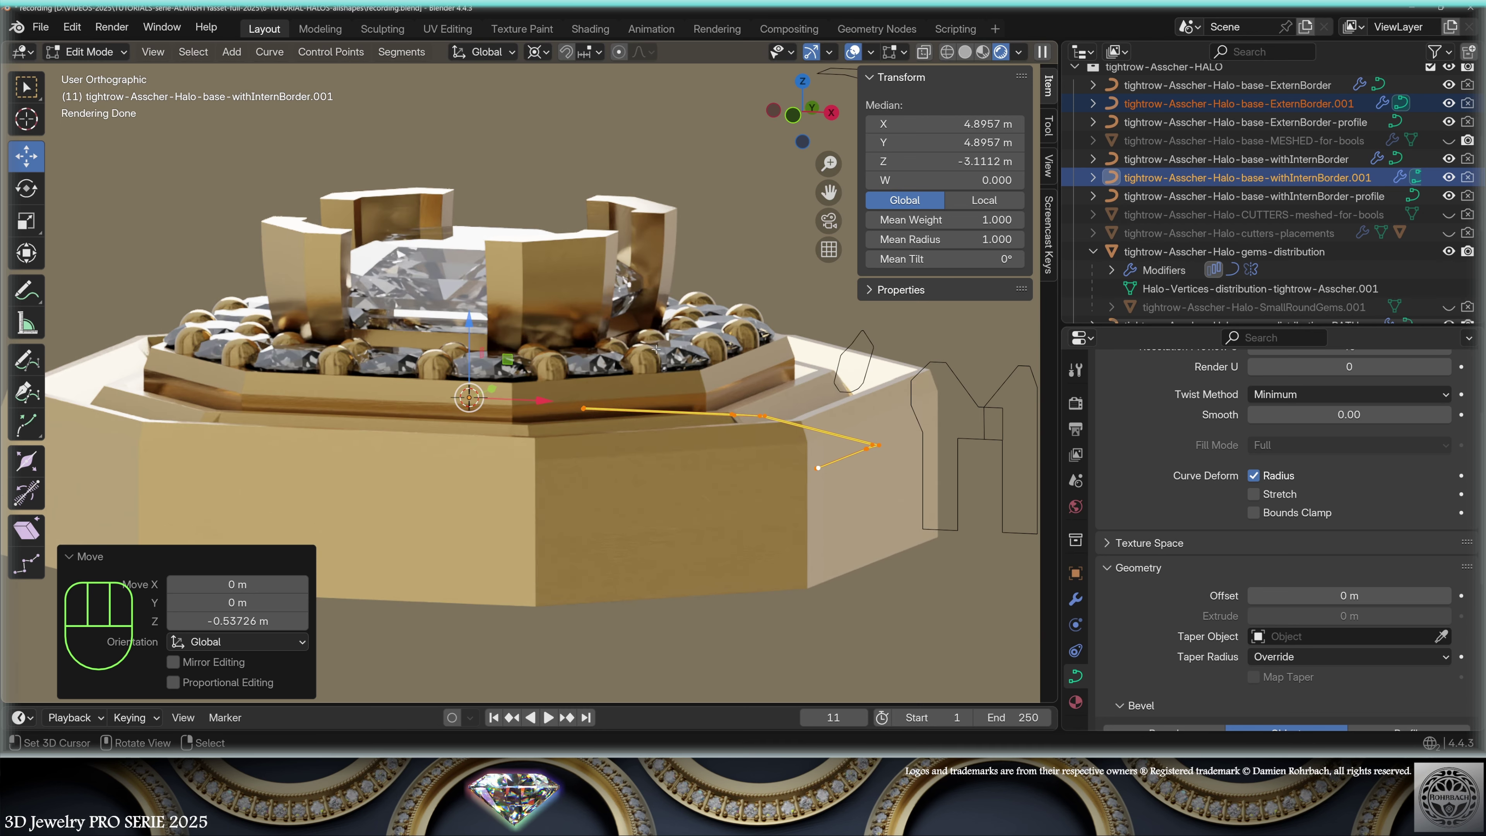
- With the Median Point pivot, move both curves' corner points at the upper end of the diagonal, seen from above, by -0.375 m along X
scroll(656, 350, "down", 3)
middle_click_drag(656, 349, 556, 216)
scroll(556, 216, "up", 4)
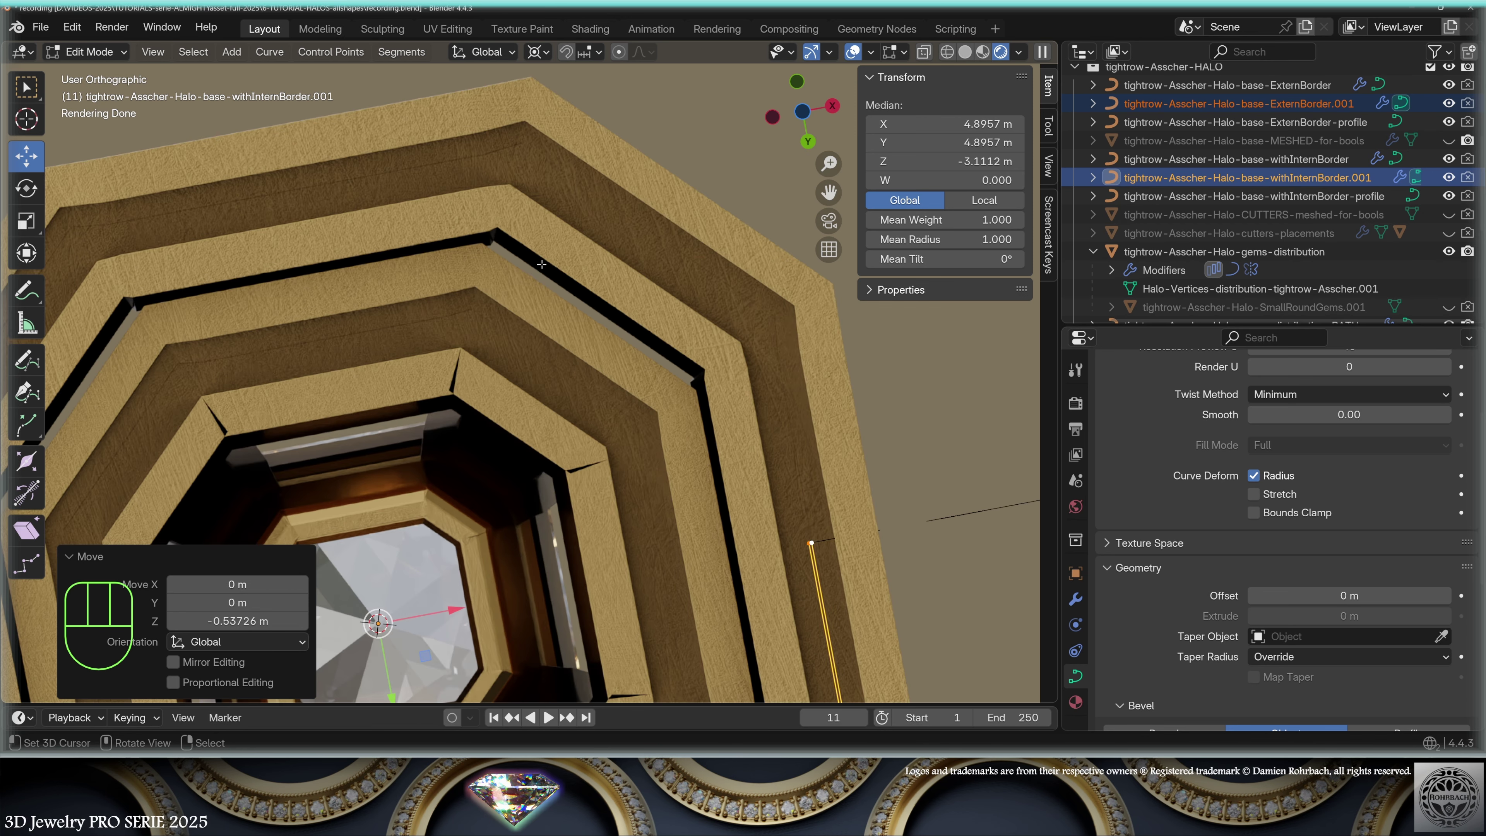
key("KP_7")
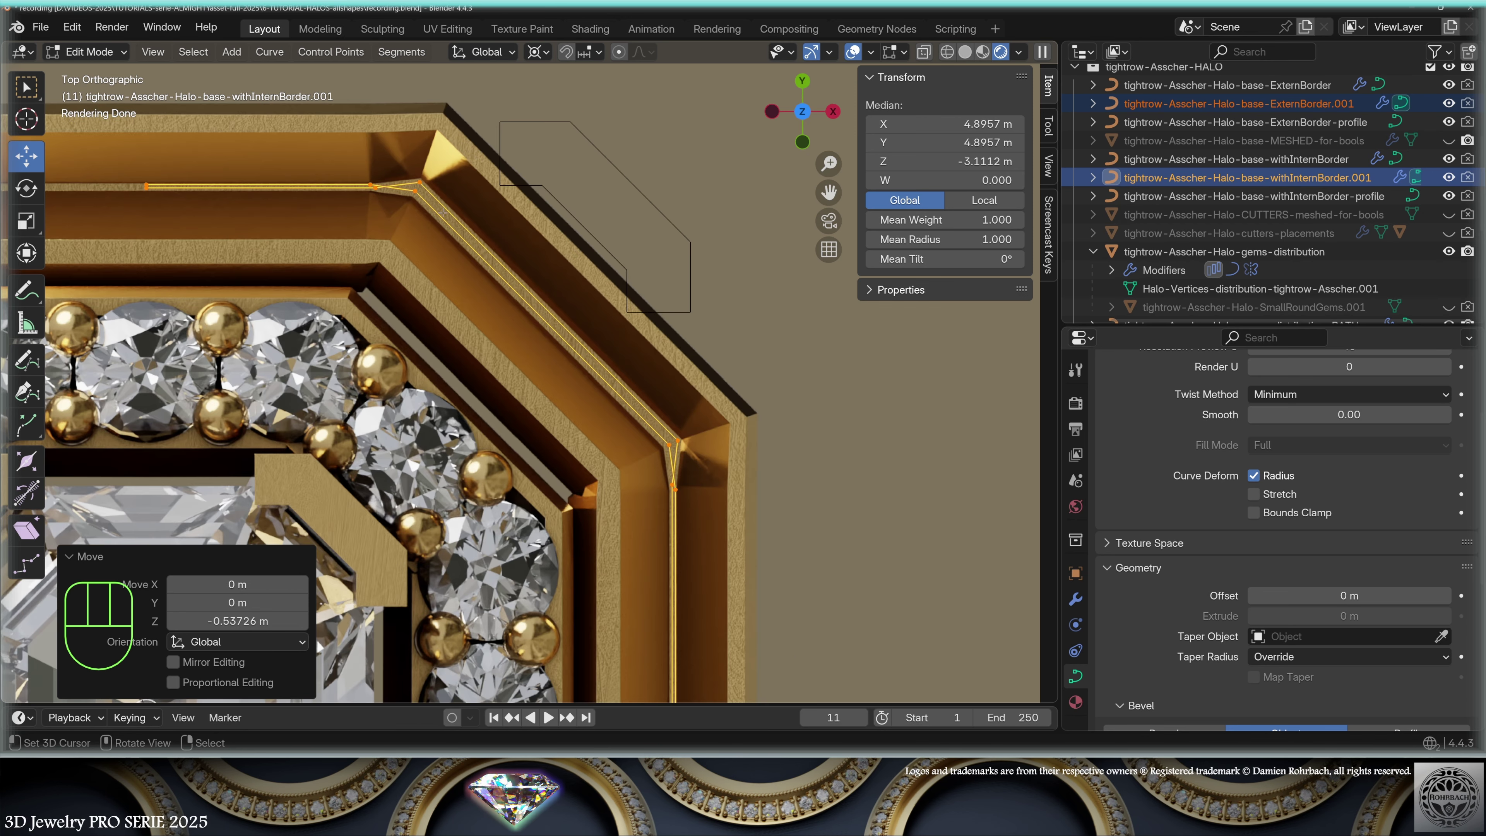
key("alt+a")
key("b")
left_click_drag(330, 141, 449, 233)
left_click(535, 51)
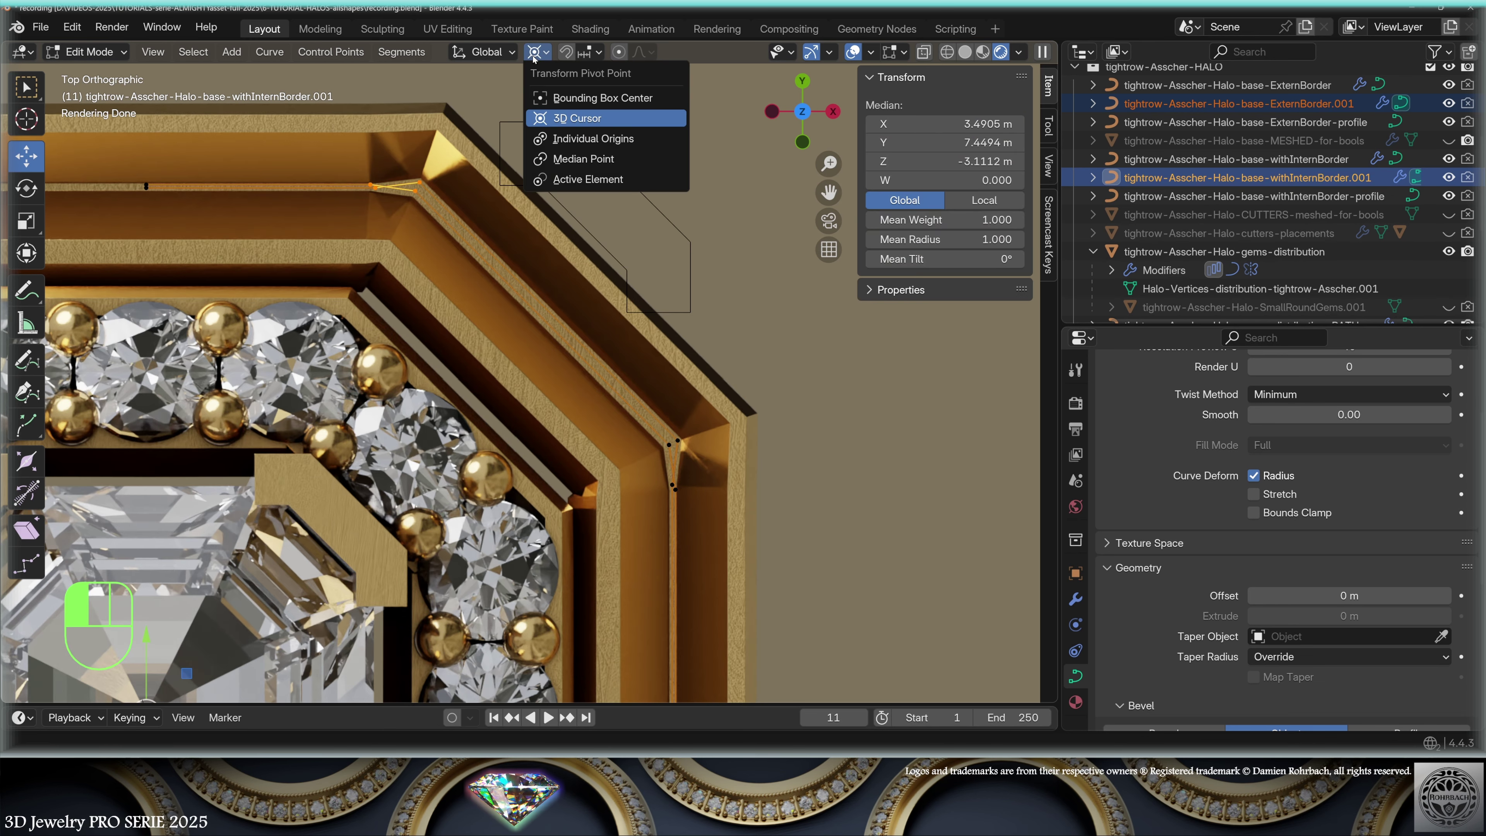
left_click(545, 159)
middle_click_drag(471, 187, 530, 231, "shift")
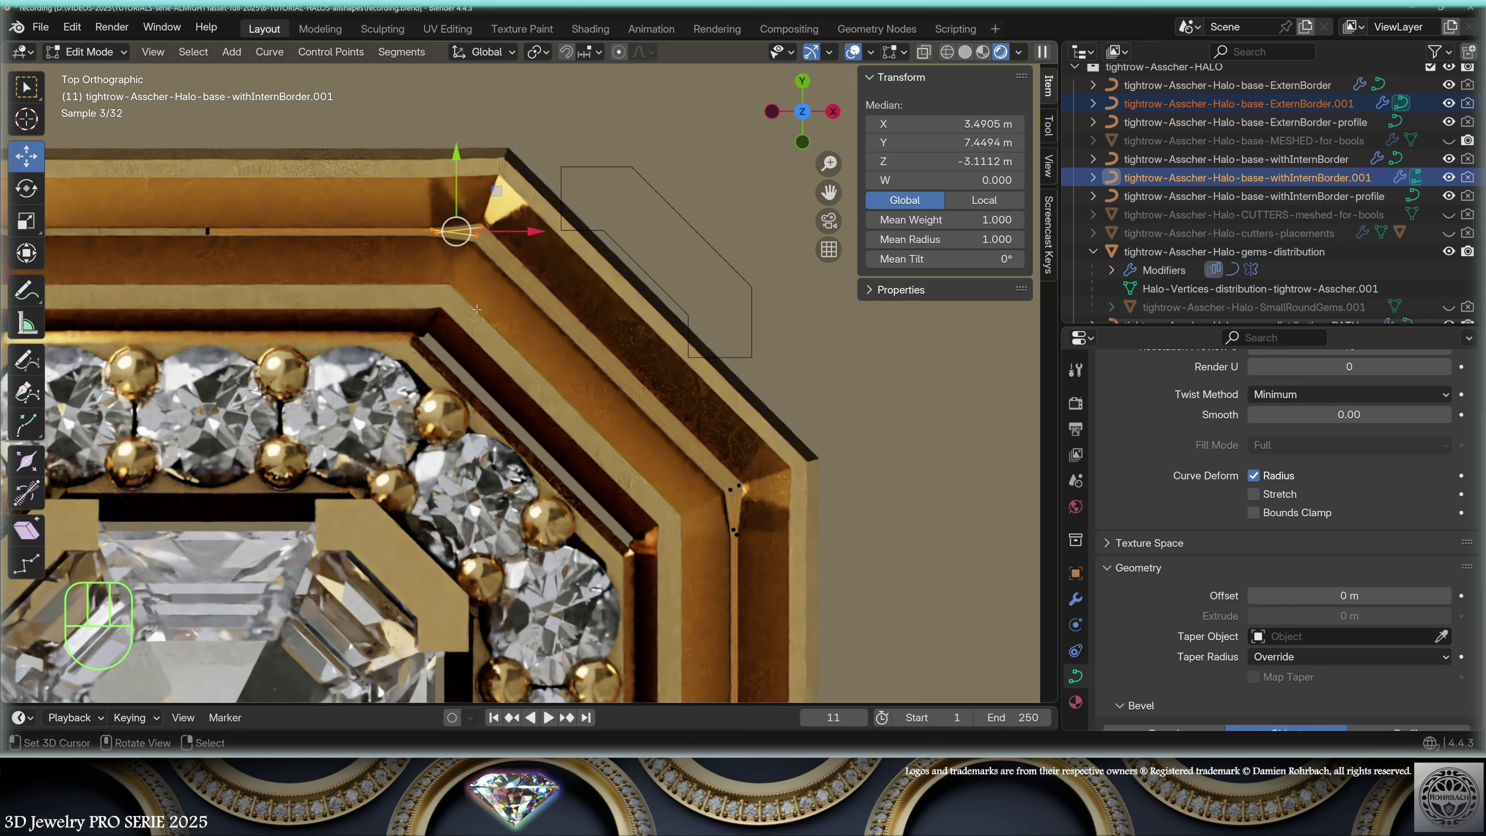
key("g")
key("x")
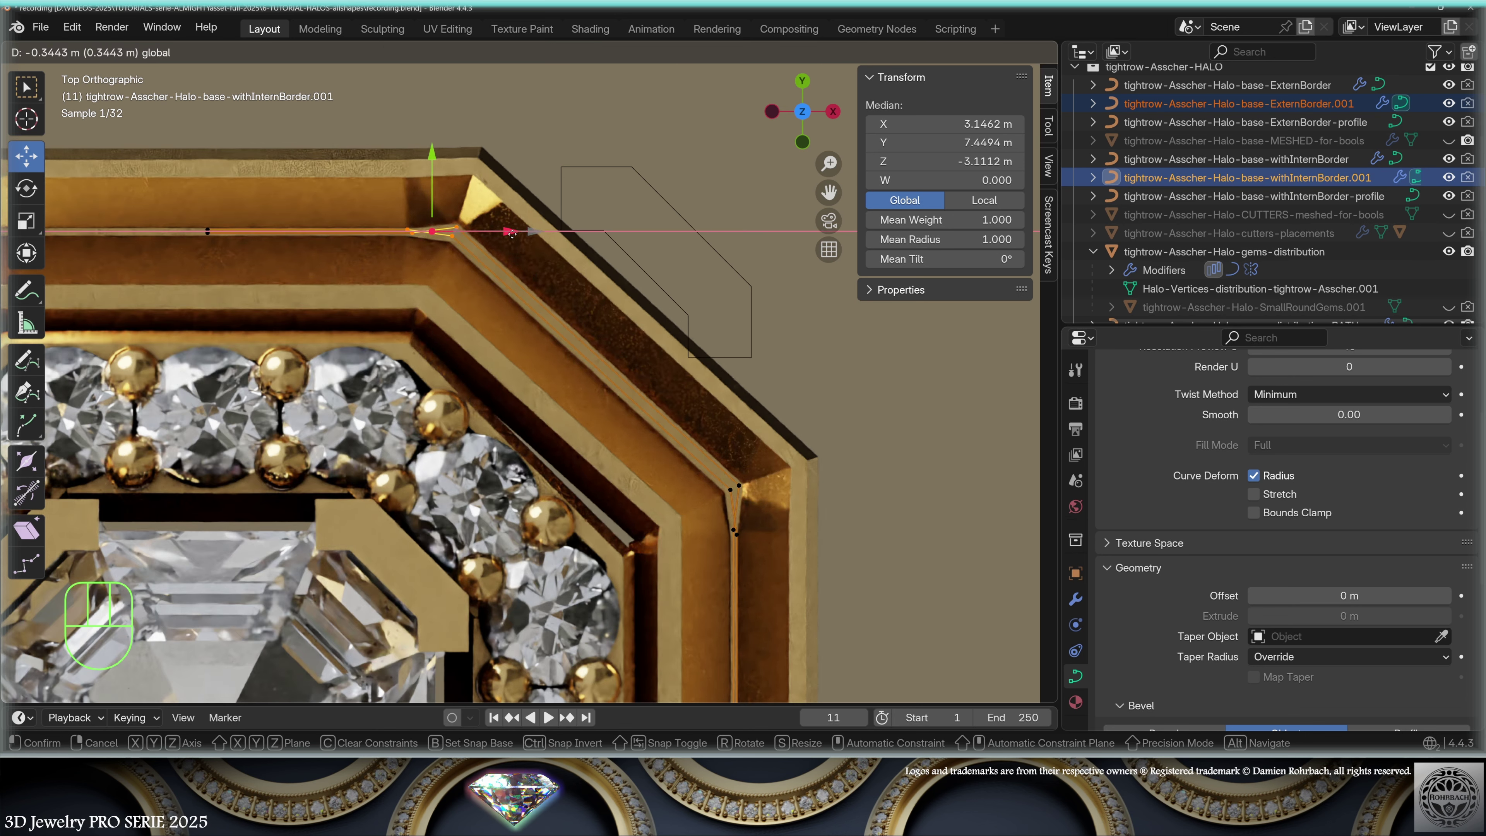
left_click_drag(511, 234, 511, 234)
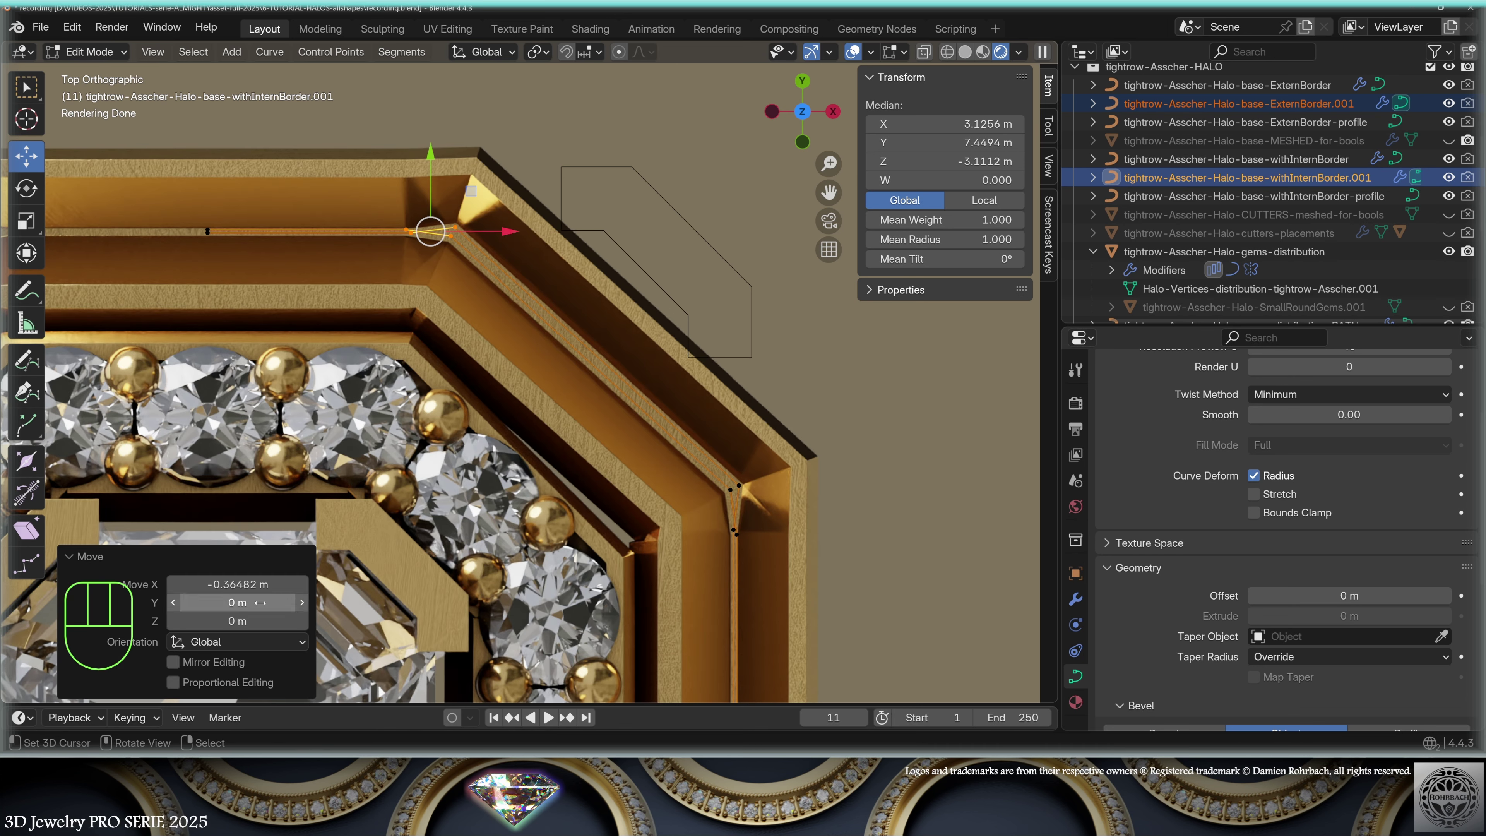
left_click(269, 584)
left_click_drag(269, 584, 197, 584)
type("75")
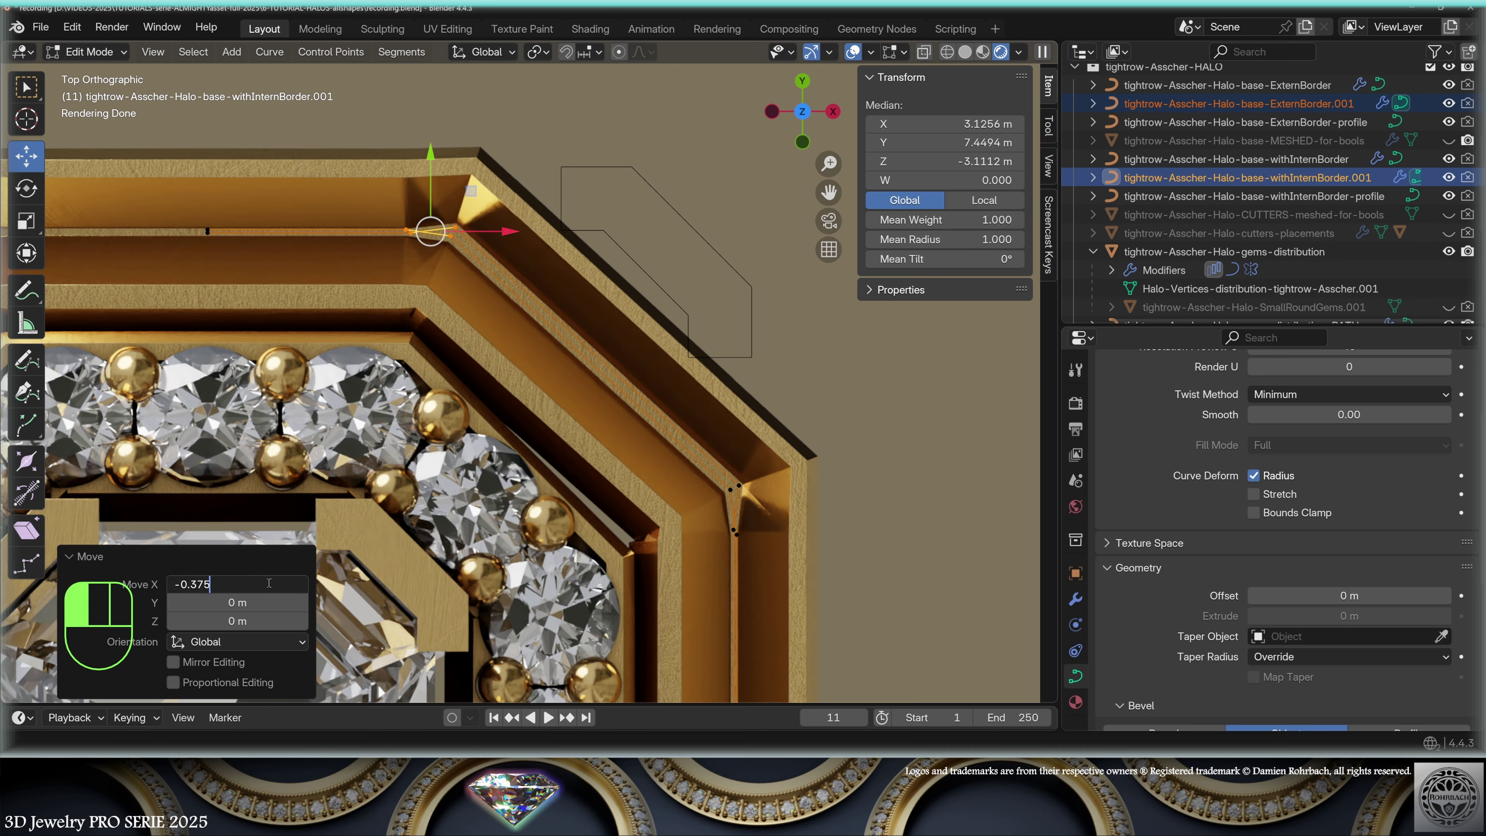
key("Return")
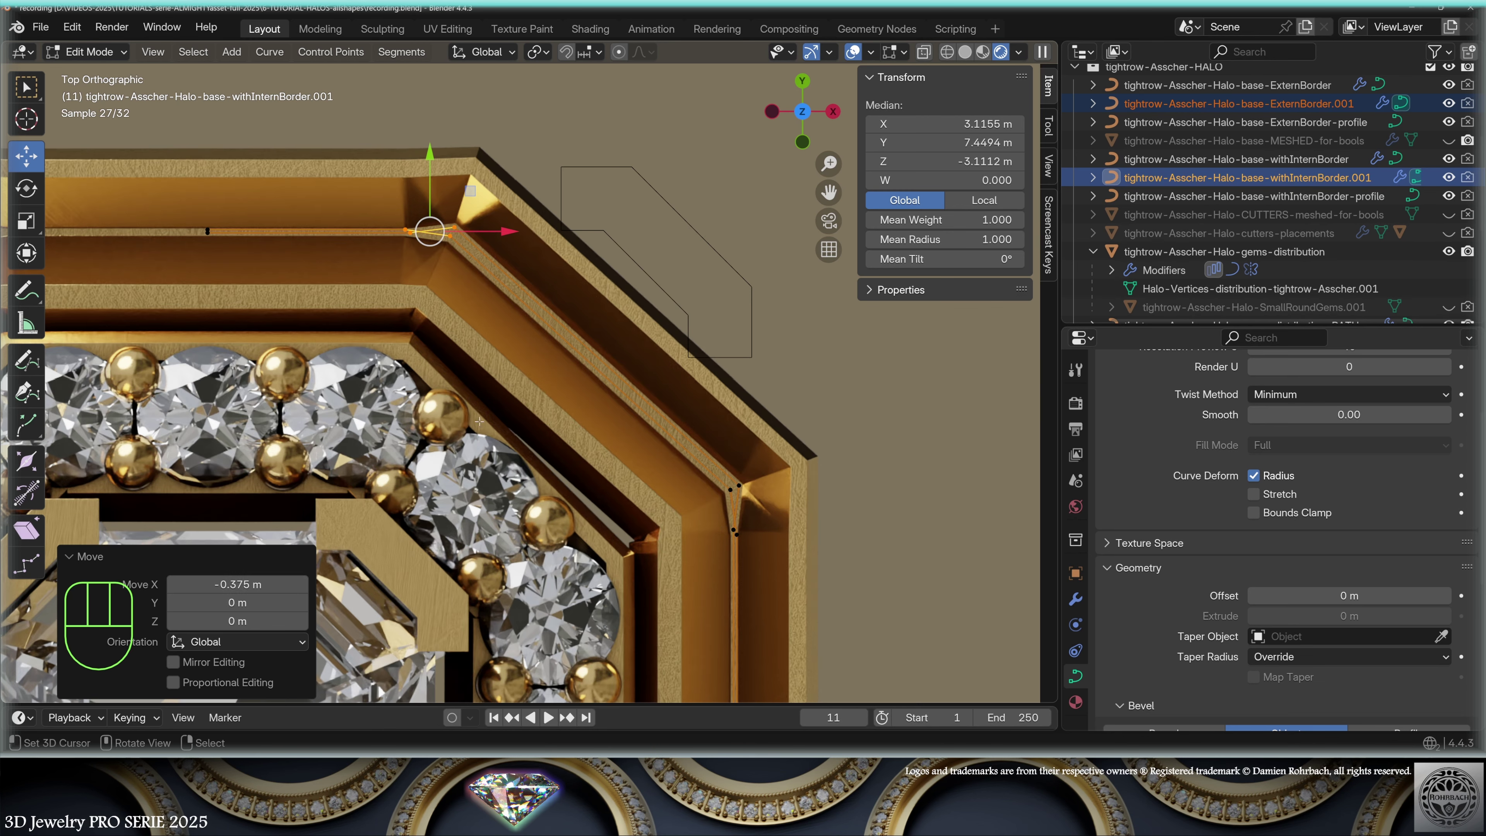
- Move both curves' corner points at the lower end of the diagonal by -0.375 m along Y, then return to Object Mode
key("alt+a")
key("b")
left_click_drag(666, 417, 809, 583)
middle_click_drag(759, 542, 699, 496, "shift")
left_click_drag(675, 387, 675, 417)
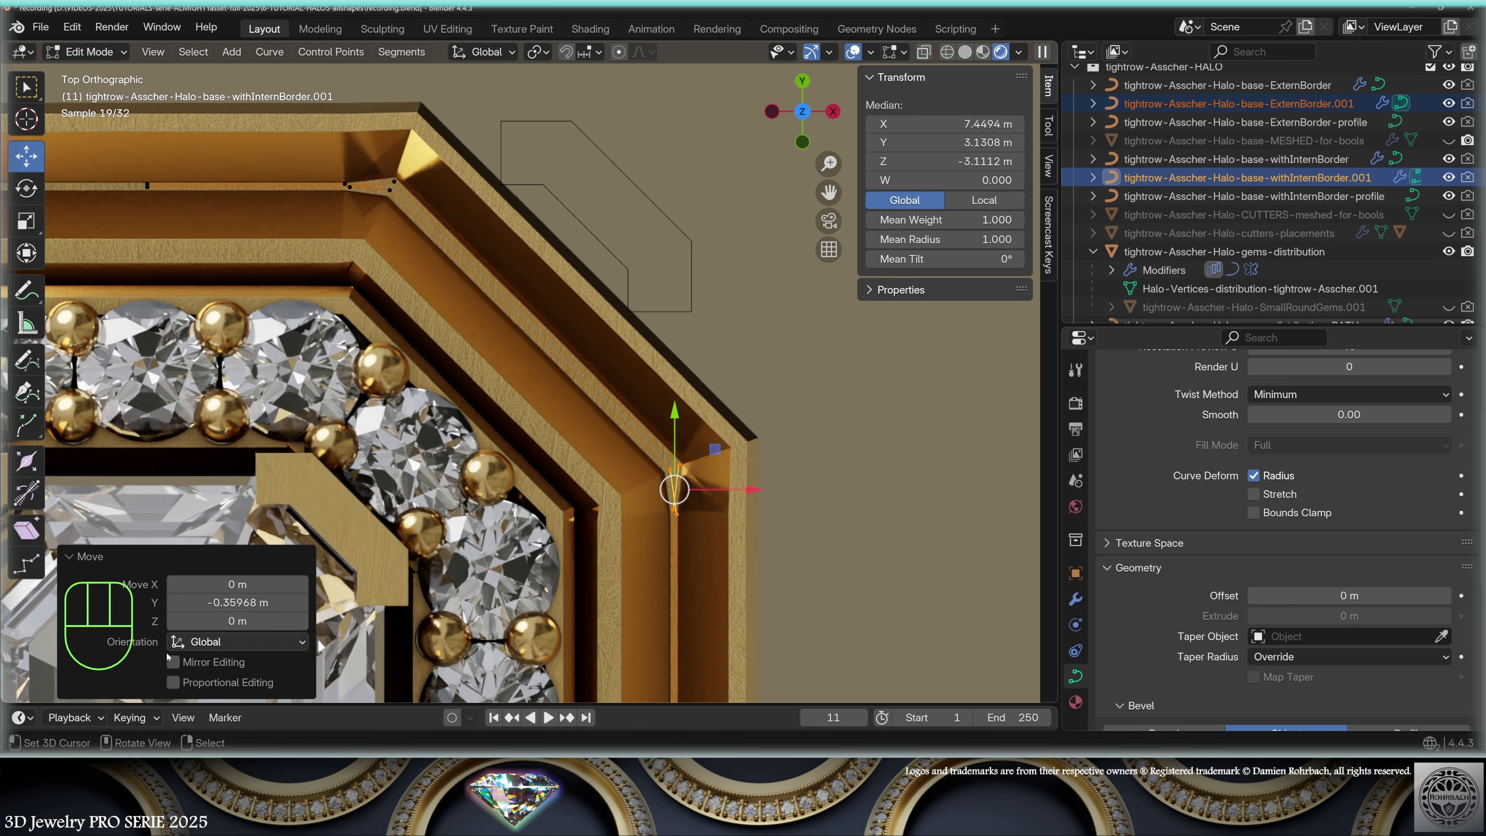
left_click(276, 601)
type("-0.375")
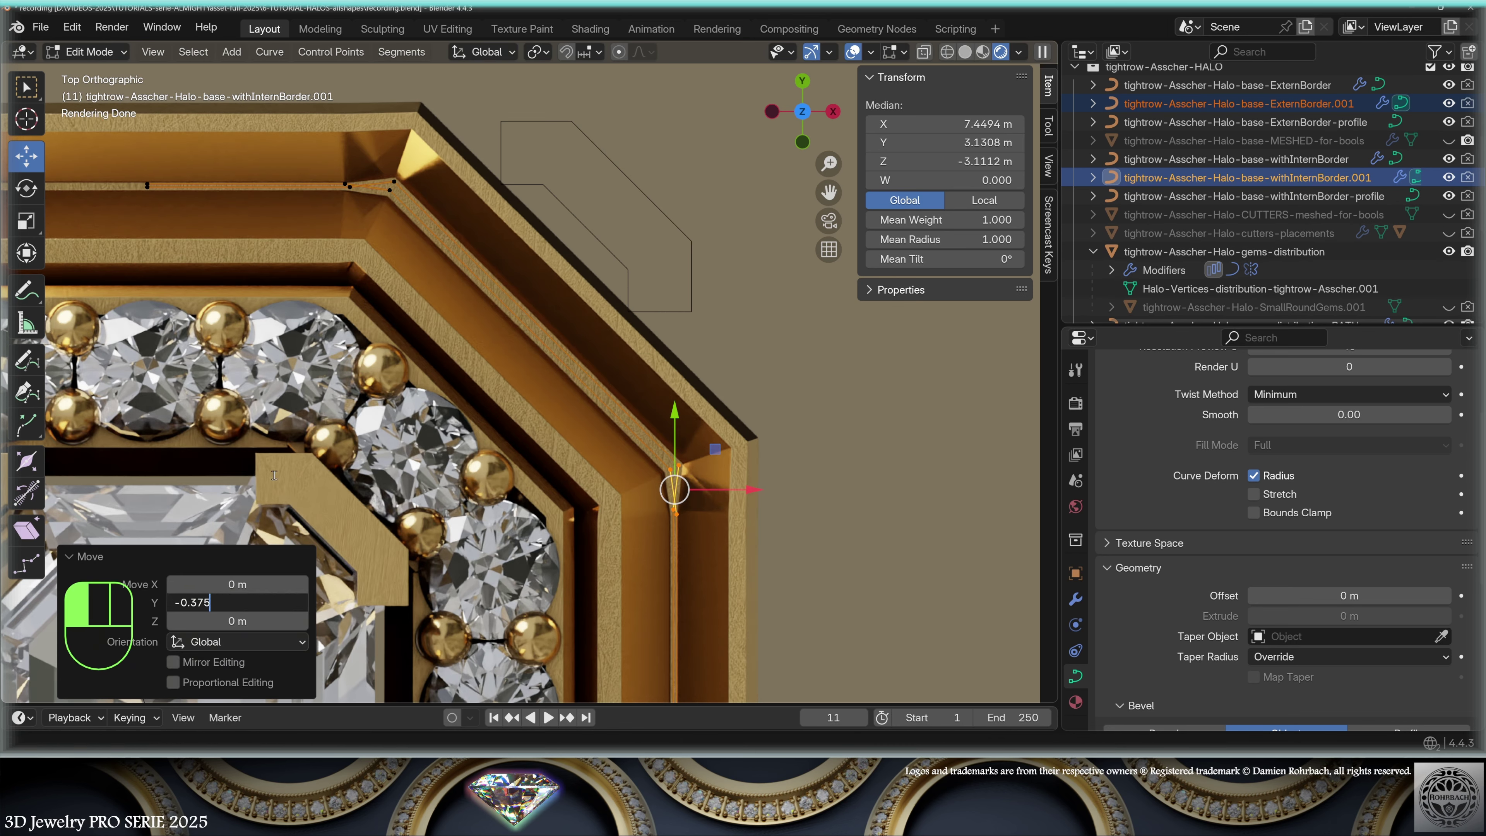
key("Return")
middle_click_drag(633, 537, 603, 531)
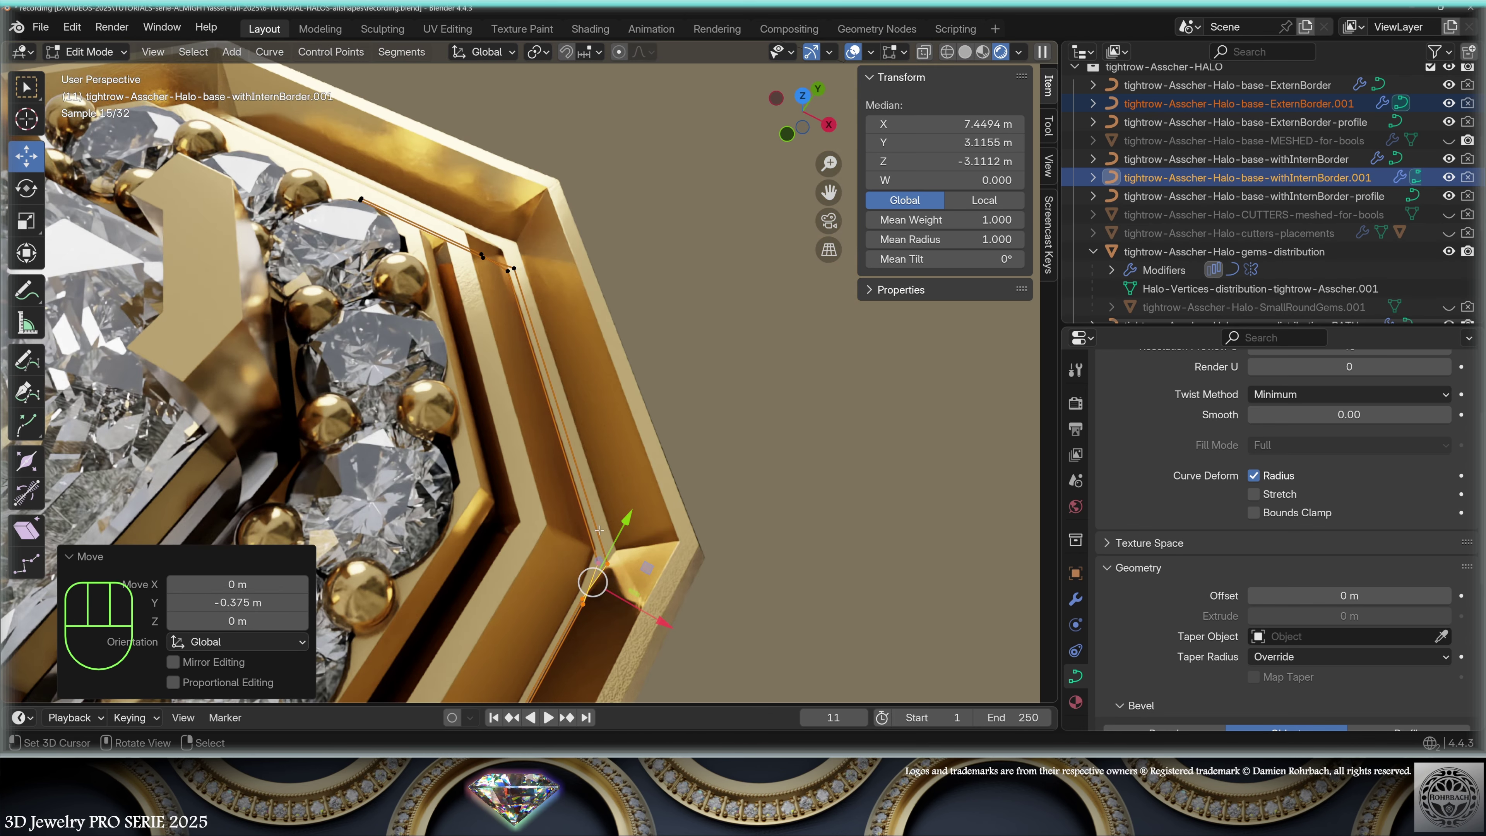
key("KP_7")
scroll(611, 456, "down", 5)
middle_click_drag(619, 430, 680, 274)
key("Tab")
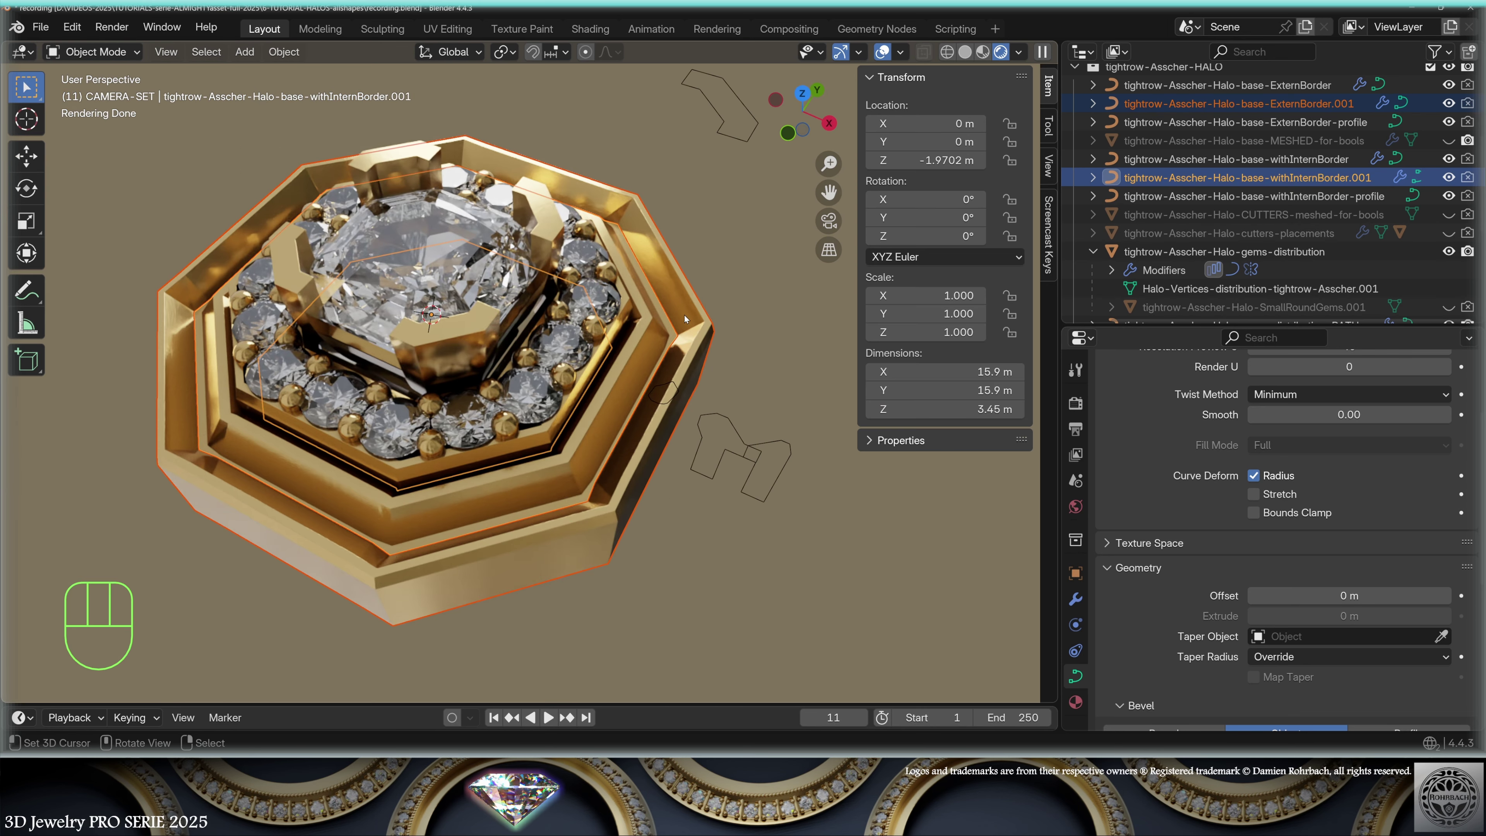
- Duplicate the extern and intern border profile curves and move the copies about 2.45 m in X, -0.74 m in Y and -3.40 m in Z
right_click(706, 424)
right_click(787, 445)
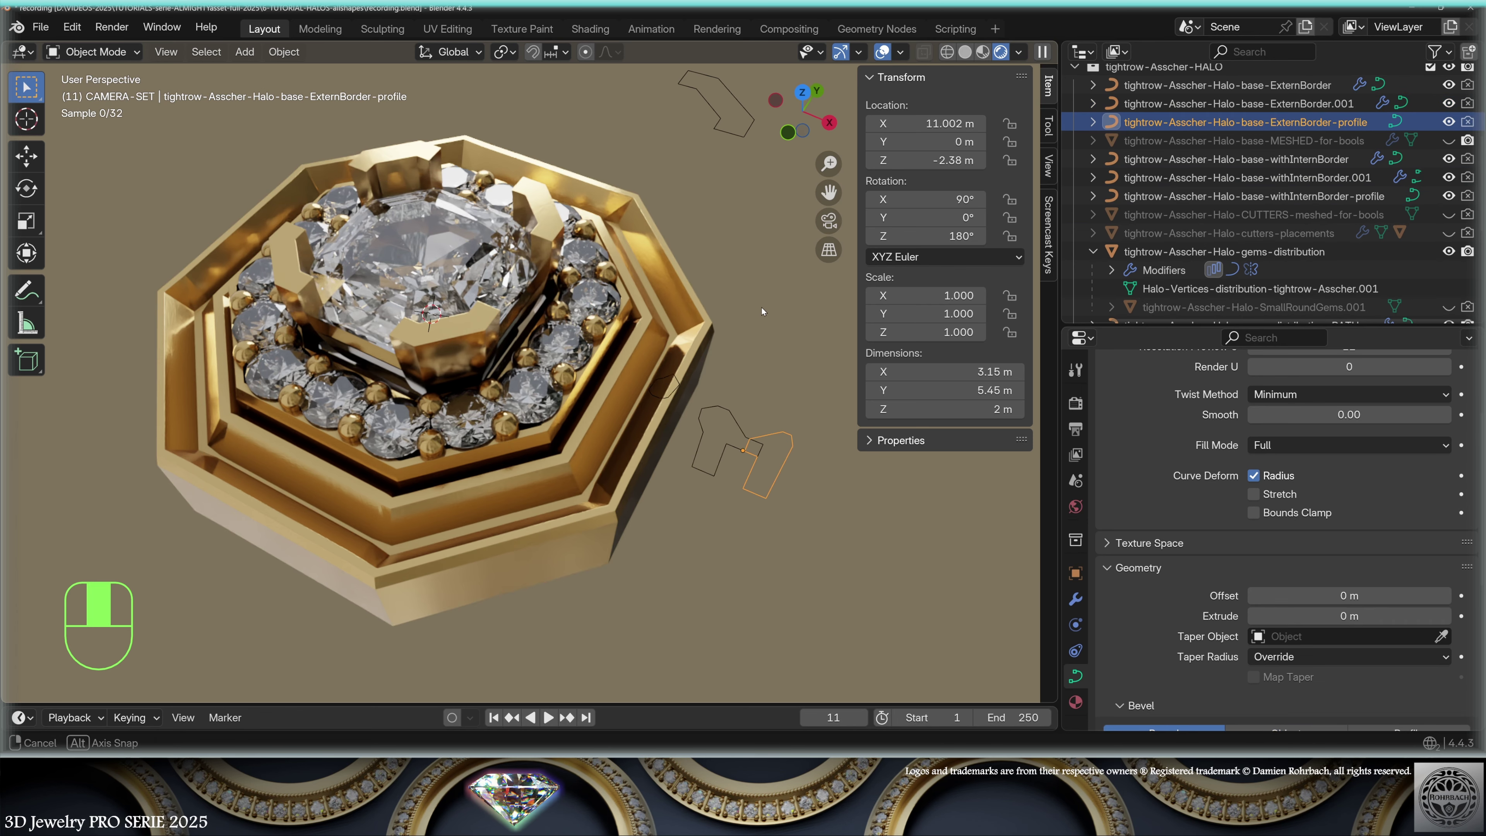
middle_click_drag(762, 316, 681, 384)
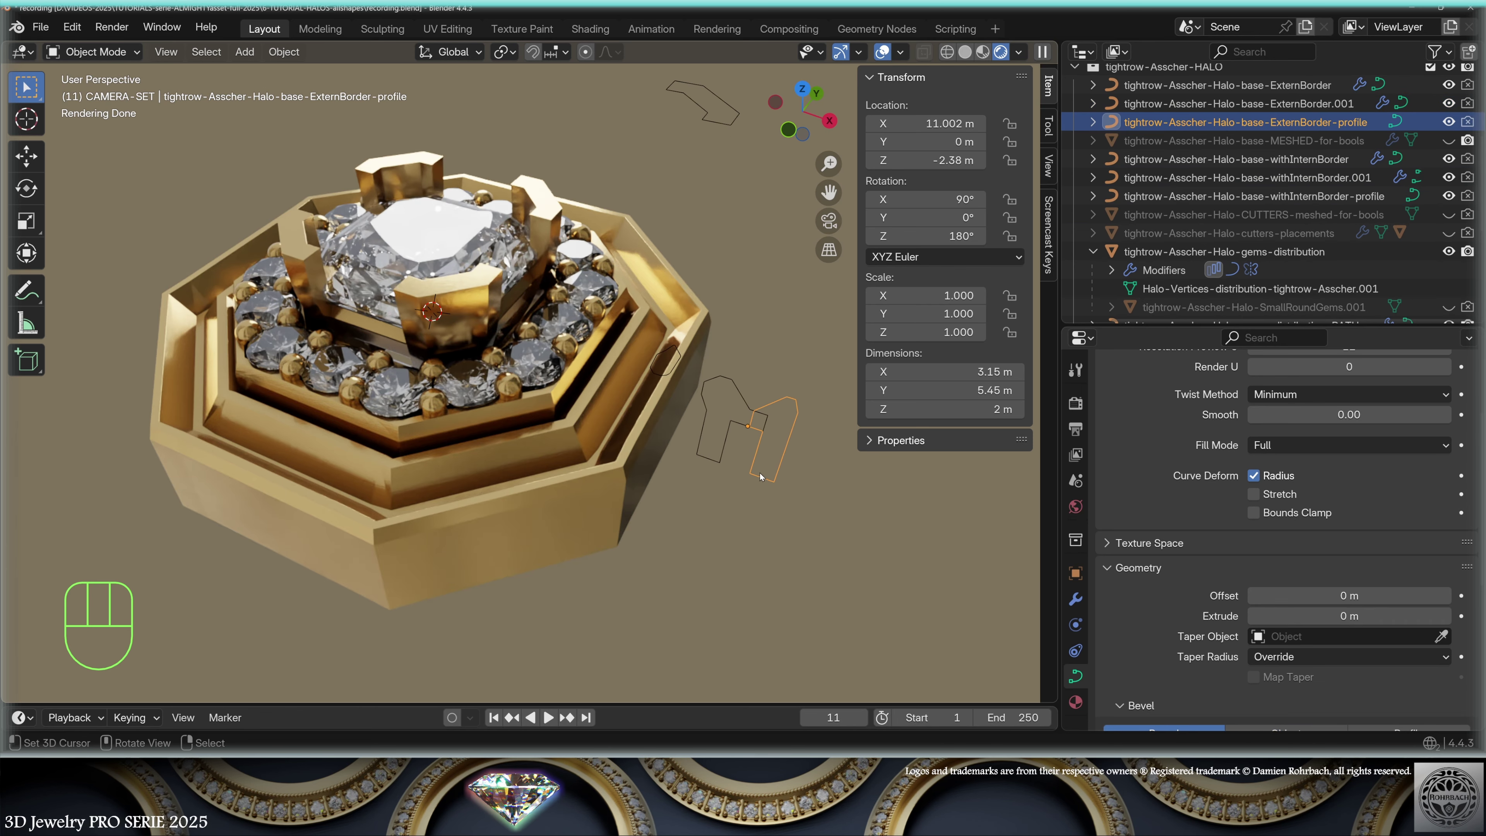
middle_click_drag(737, 504, 638, 390)
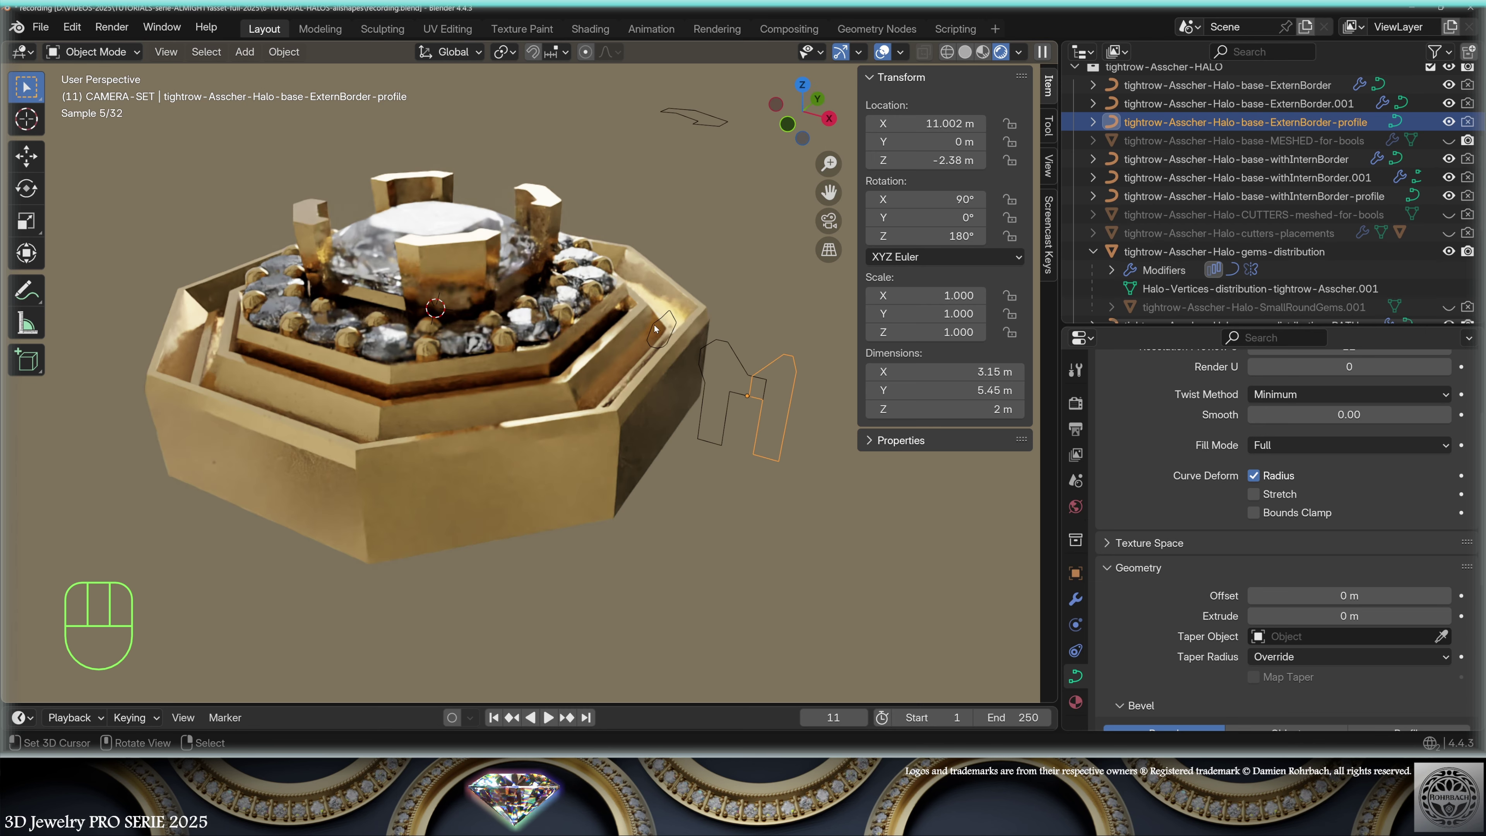
left_click(733, 347)
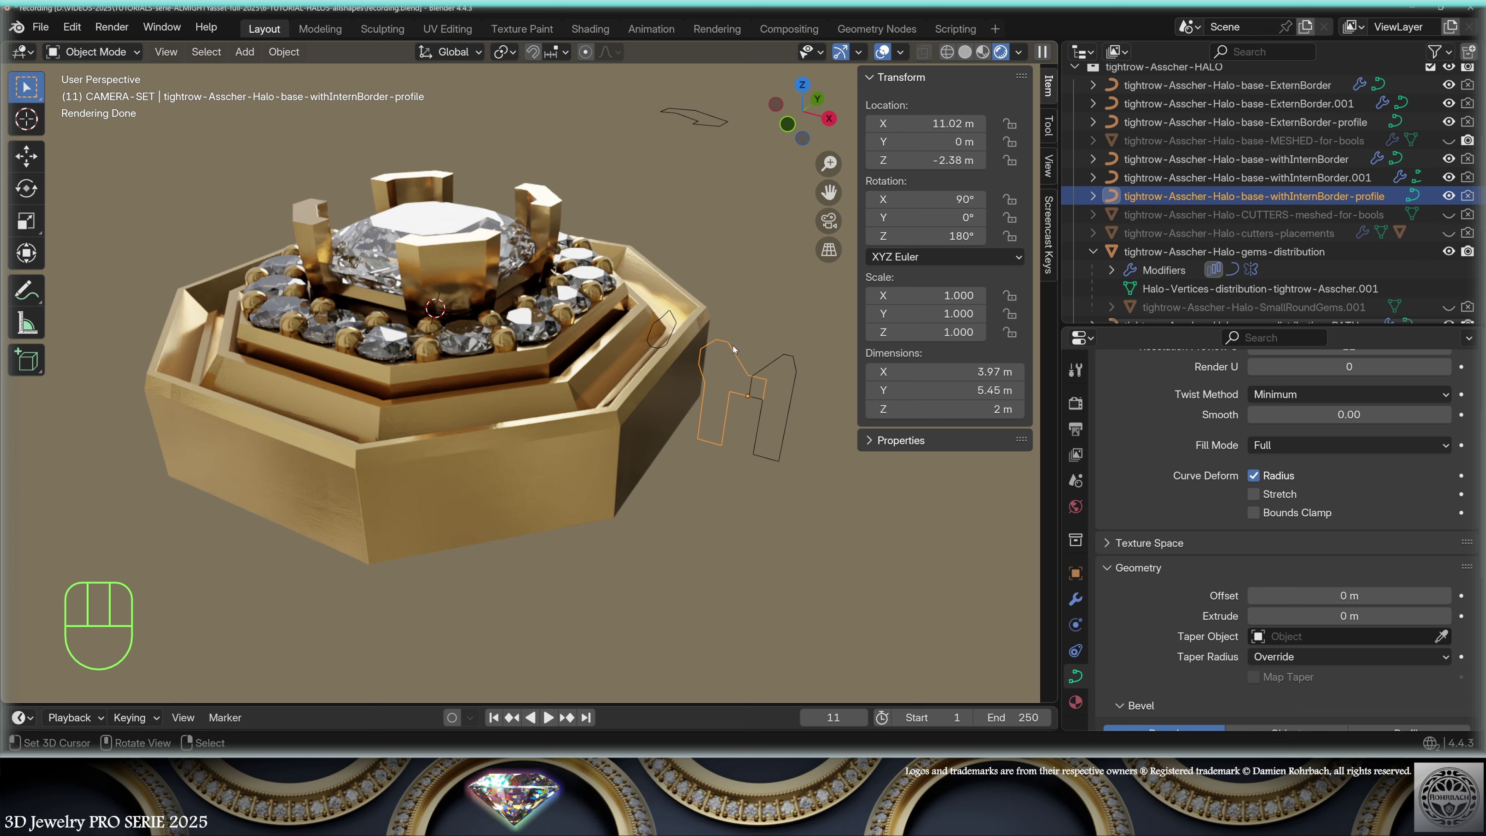
left_click(791, 359, "shift")
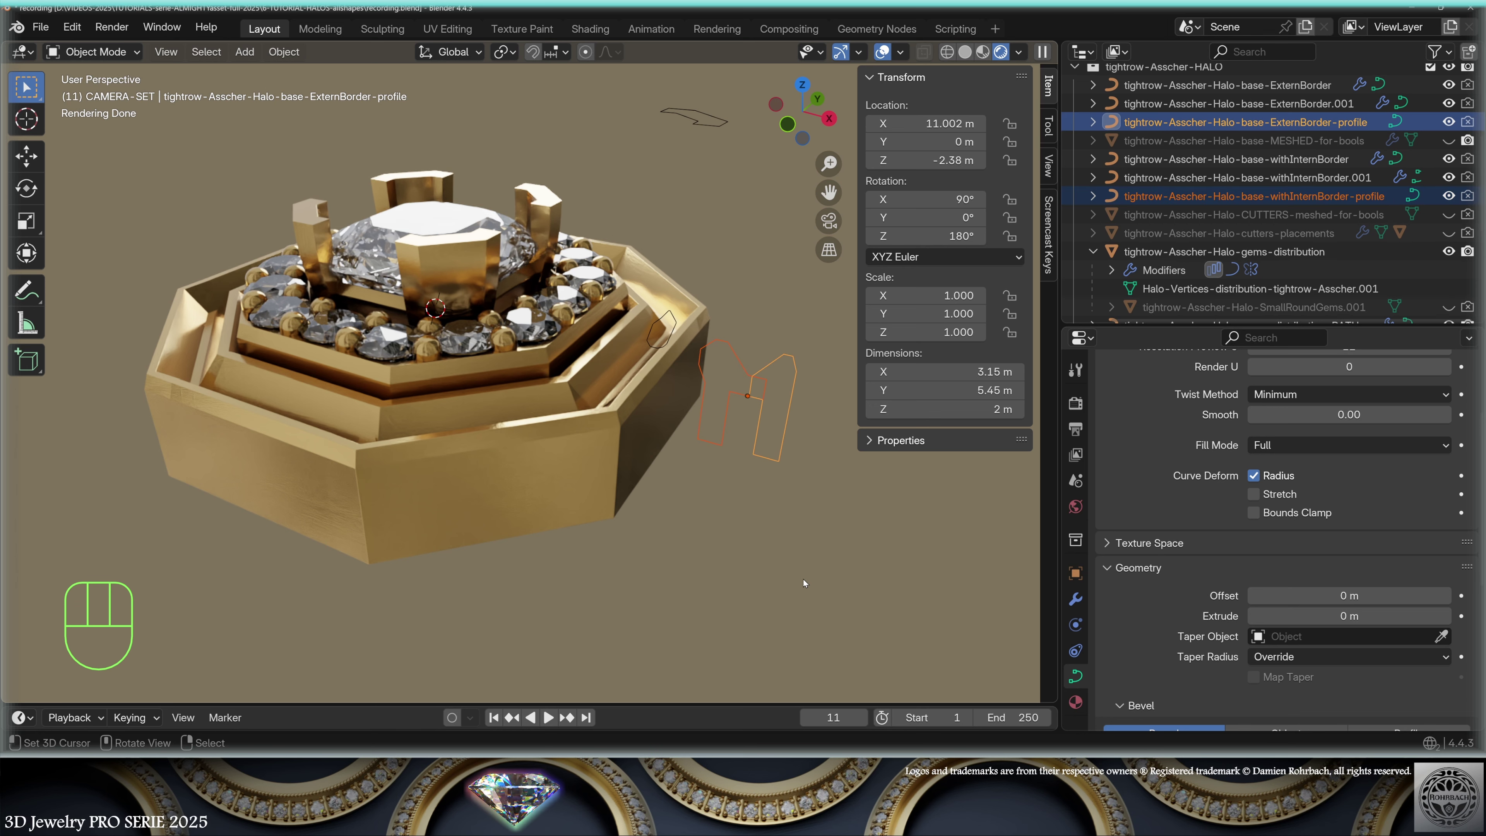
key("shift+d")
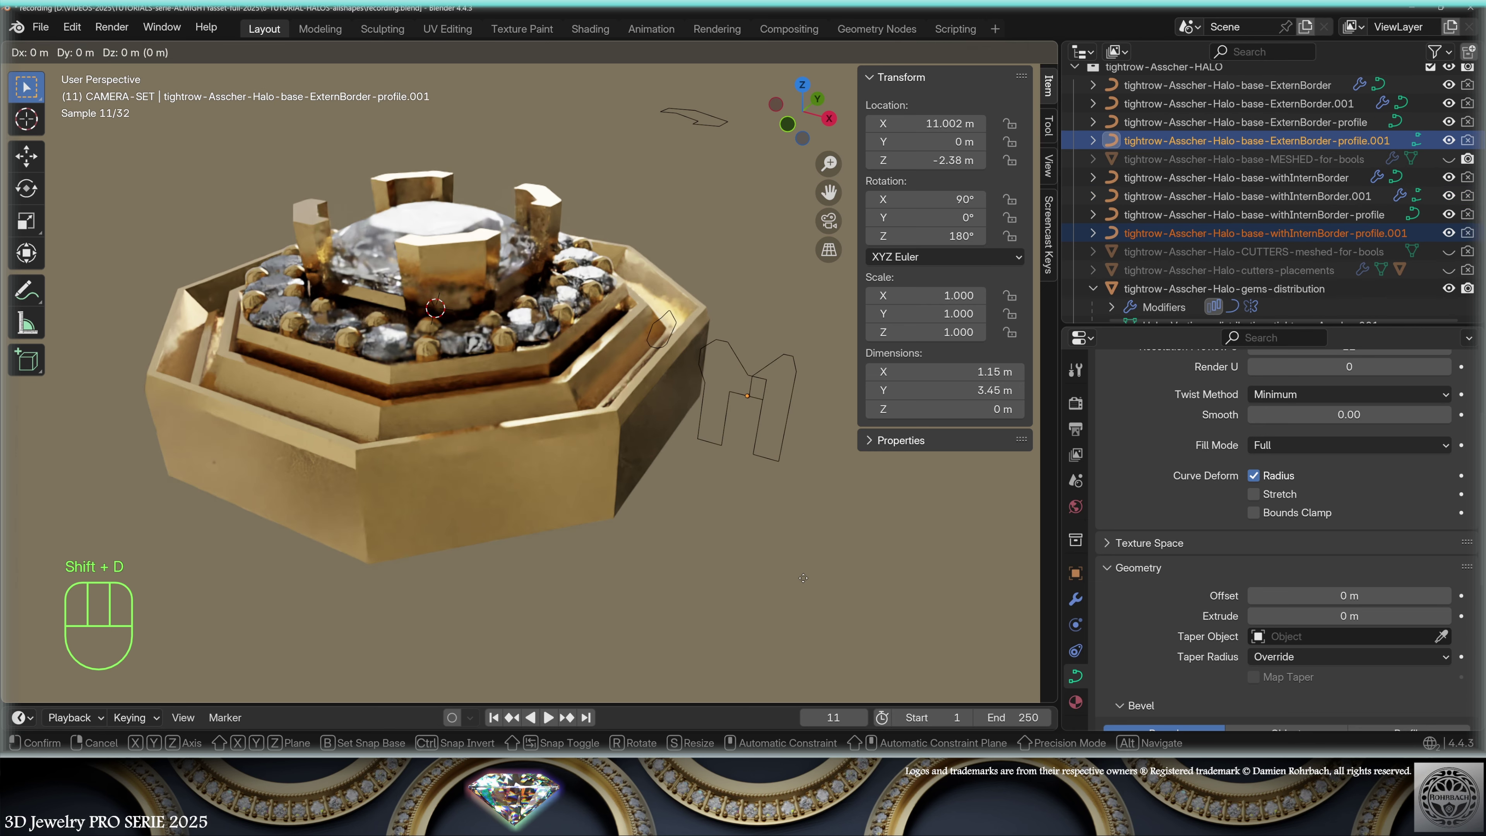
key("KP_Enter")
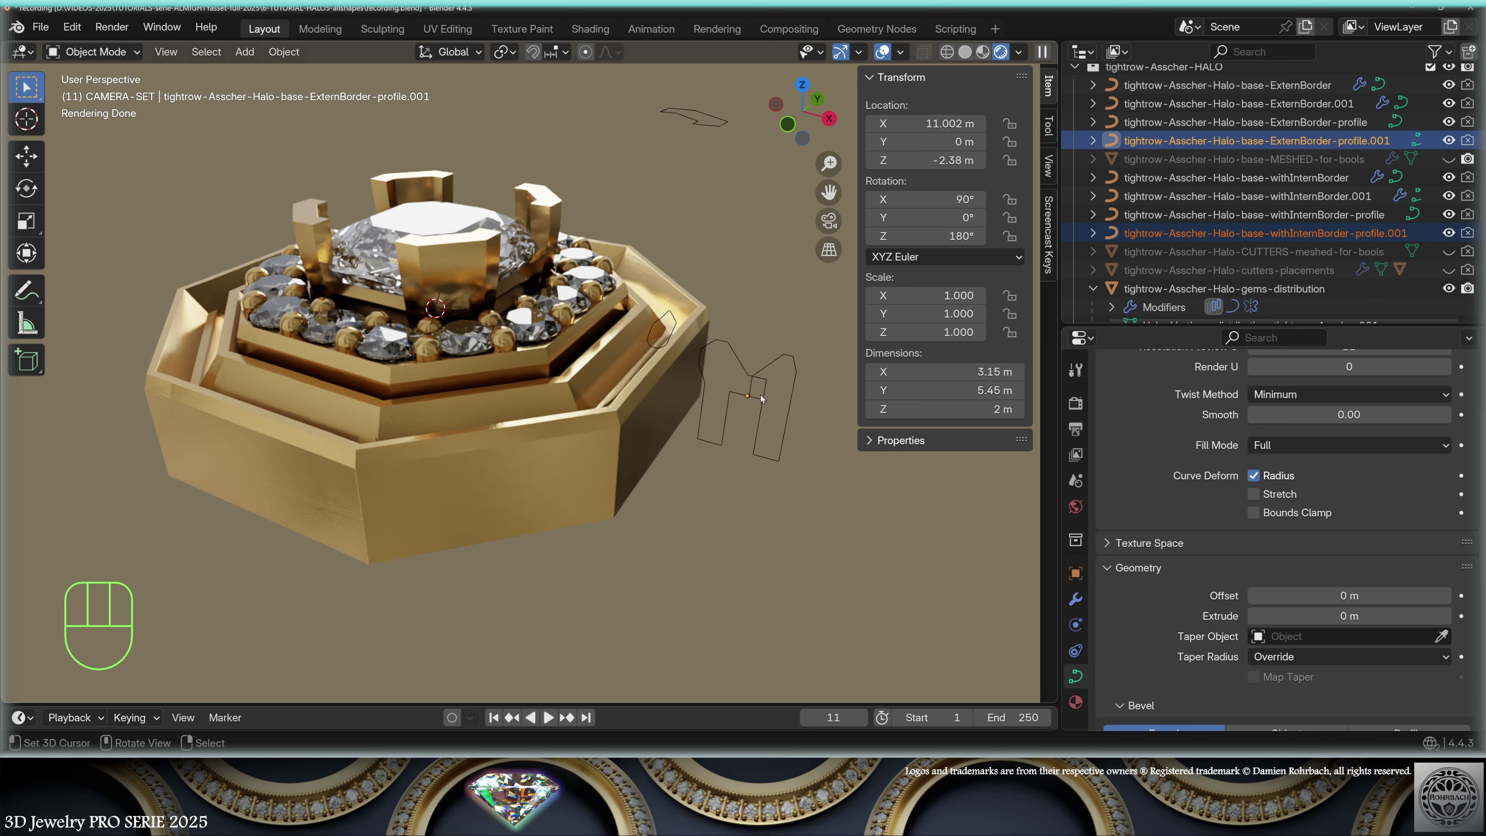
key("g")
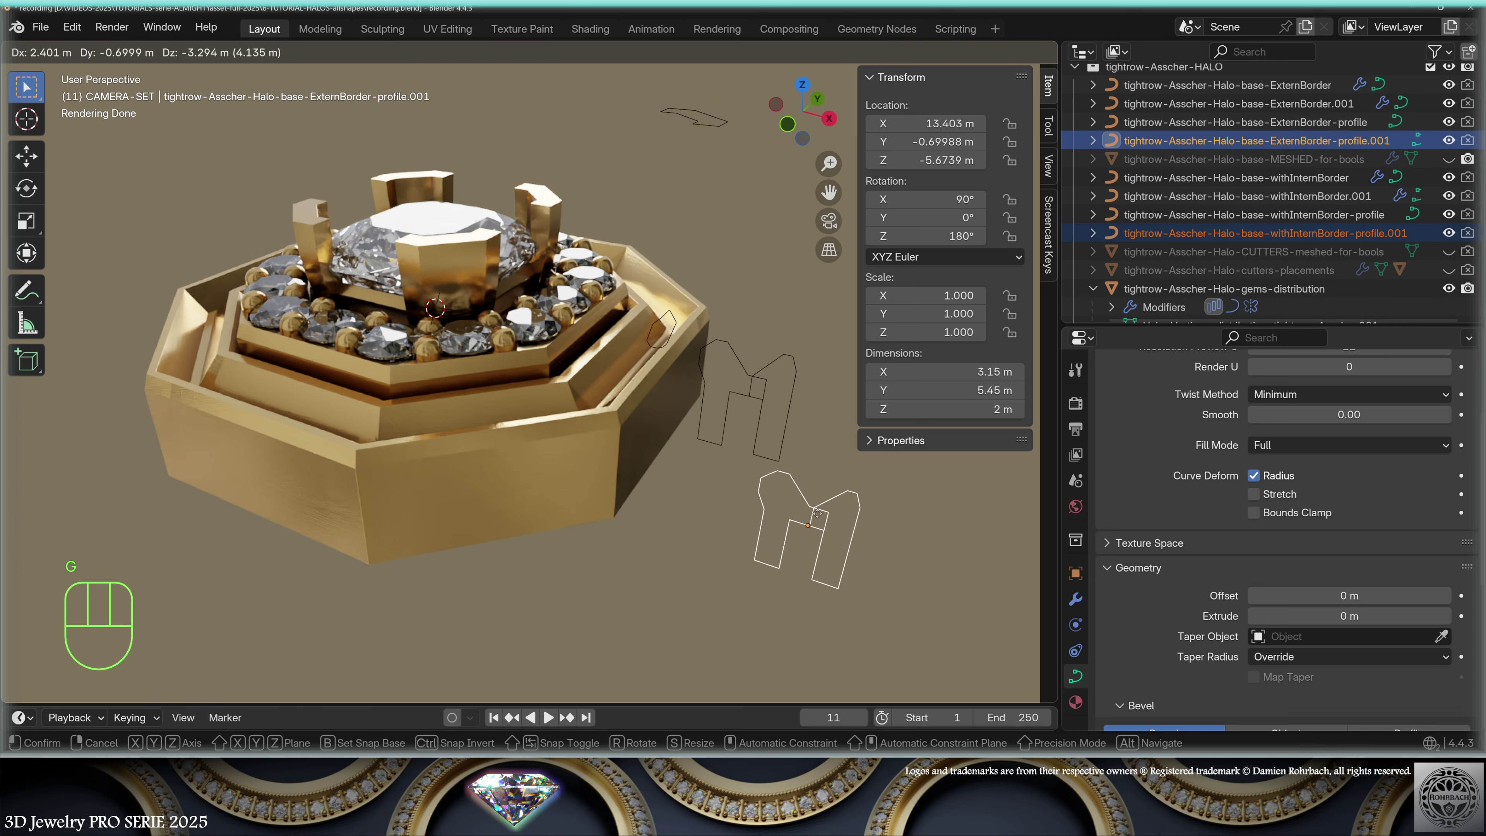
left_click(828, 520)
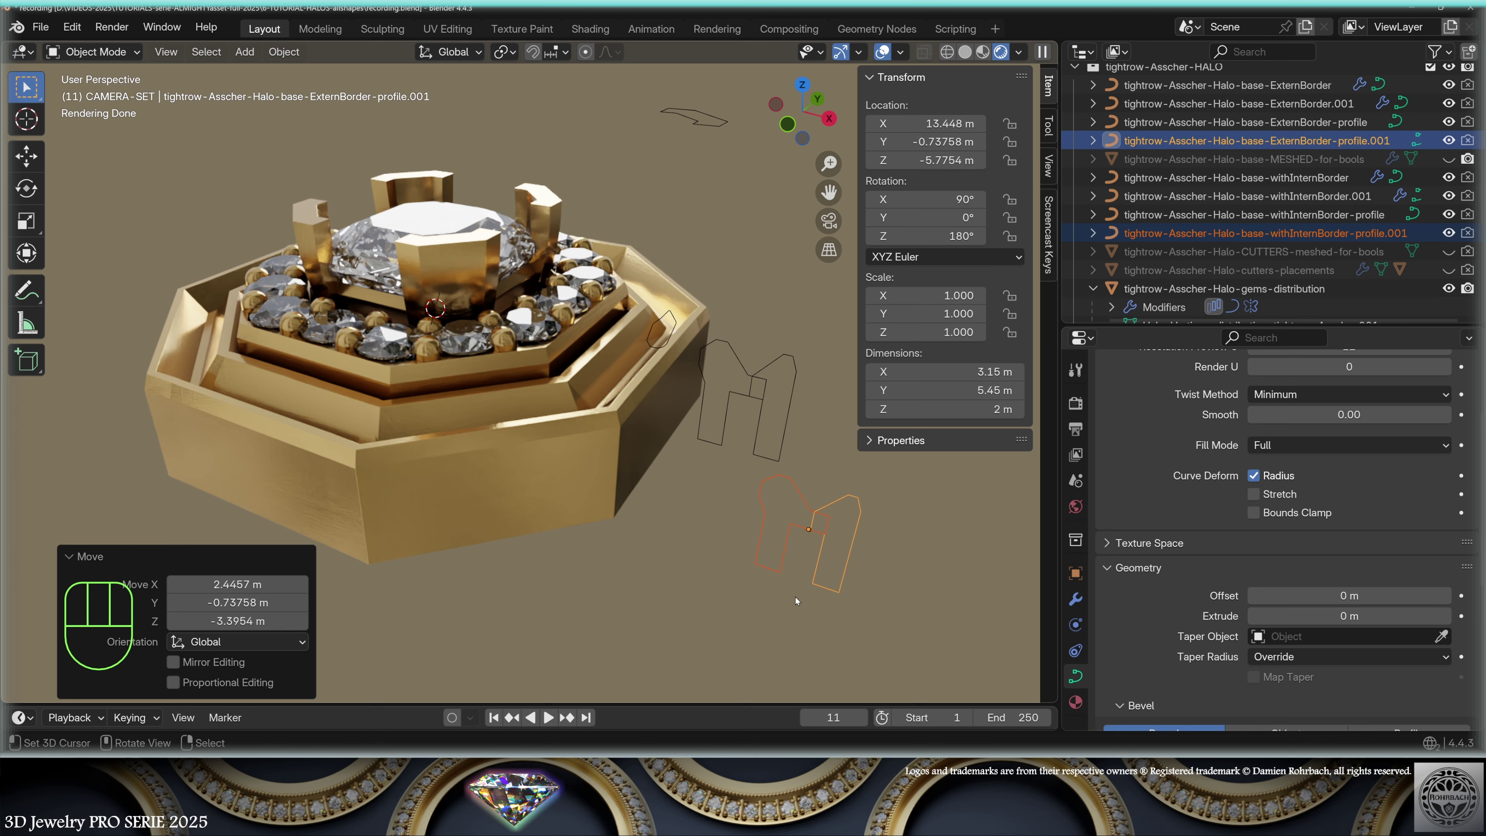
- Set the bevel object of tightrow-Asscher-Halo-base-ExternBorder.001 to the duplicated extern border profile, ExternBorder-profile.001
left_click(686, 309)
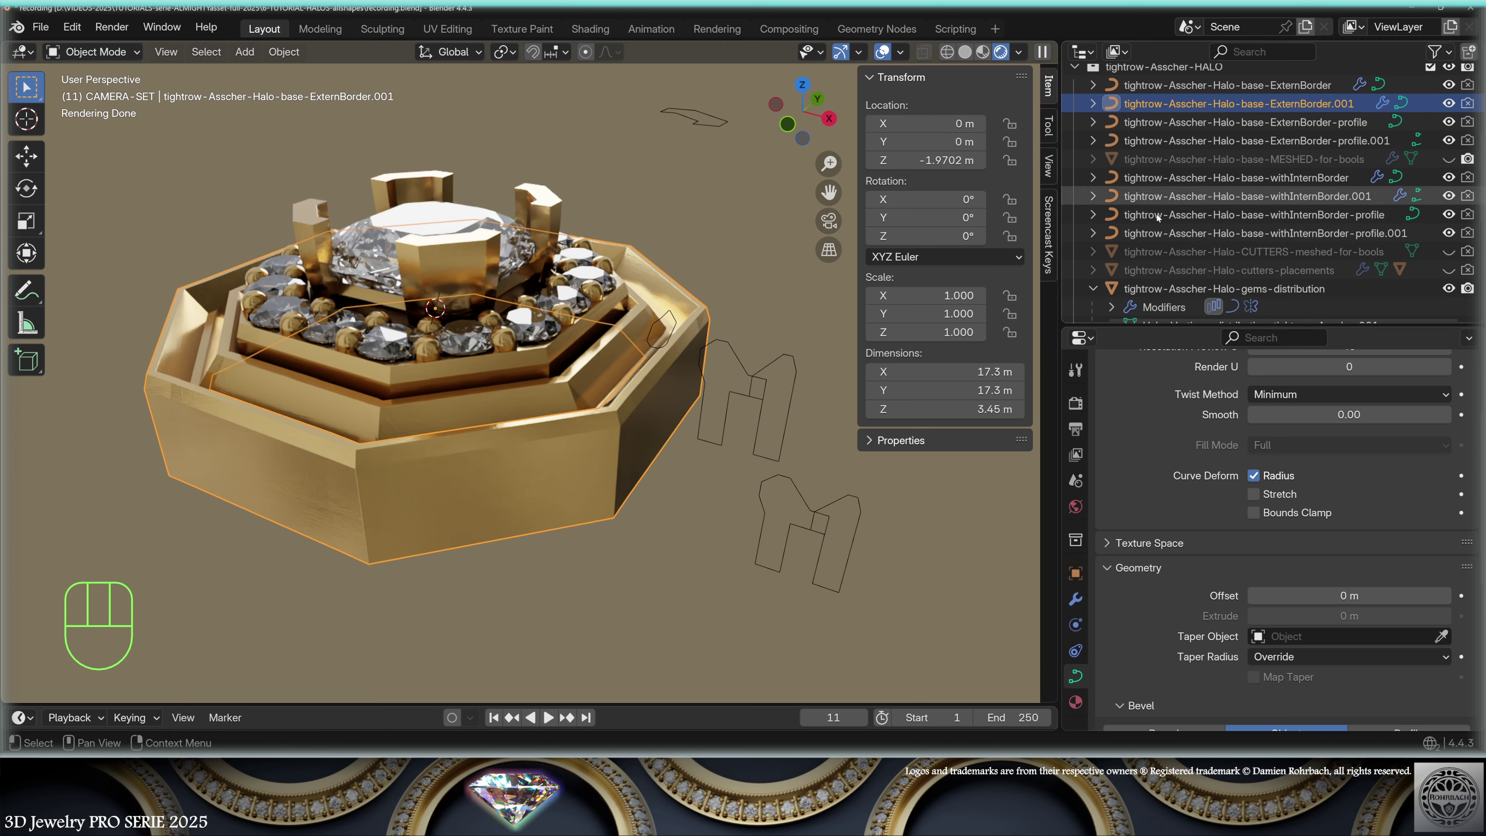
scroll(1127, 387, "down", 6)
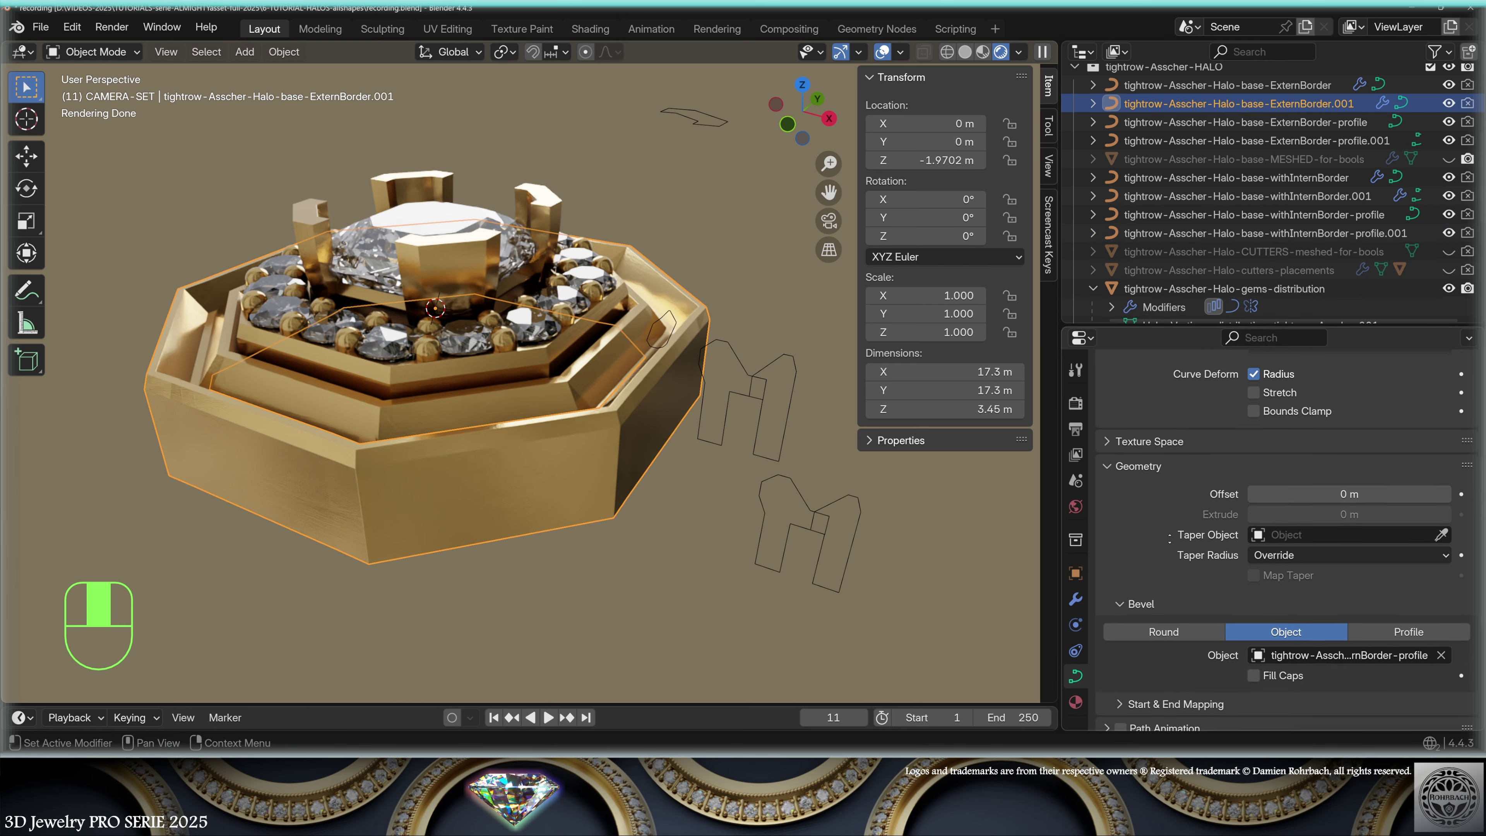
scroll(1127, 387, "down", 1)
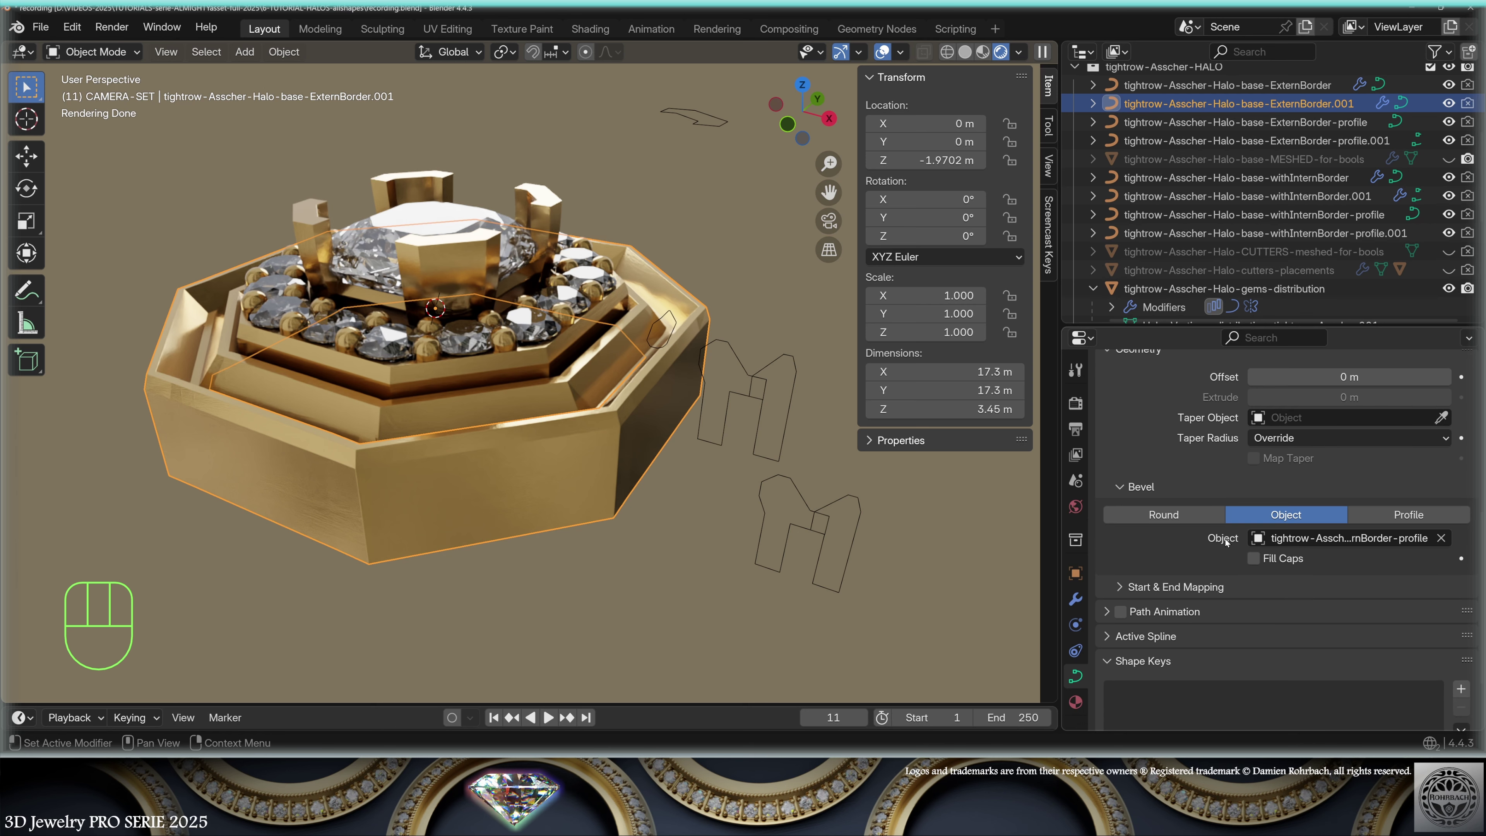
left_click(1442, 538)
left_click(1442, 538)
left_click(858, 502)
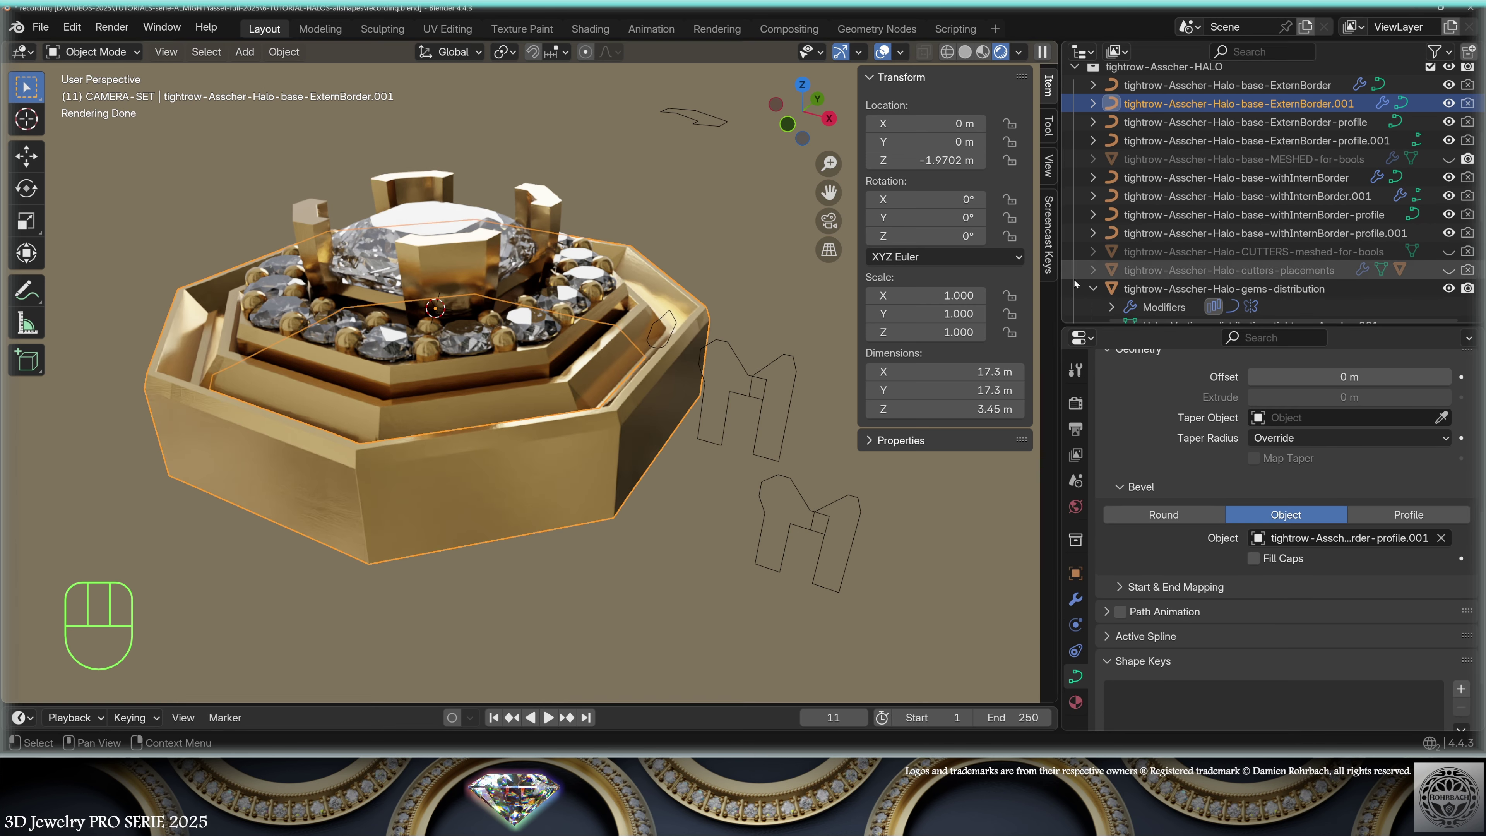
- Set the bevel object of tightrow-Asscher-Halo-base-withInternBorder.001 to the duplicated intern border profile, withInternBorder-profile.001
left_click(1165, 196)
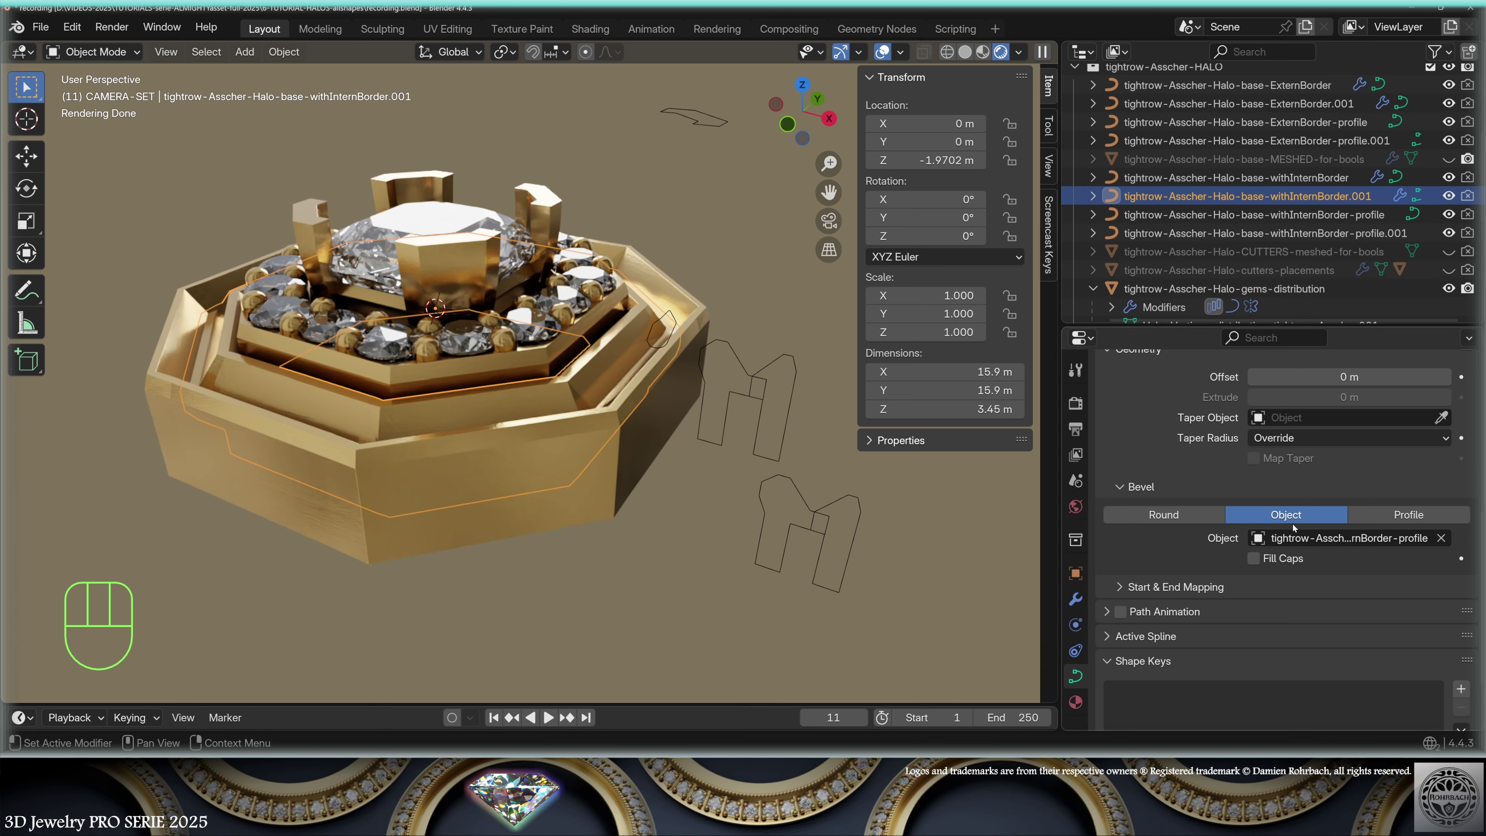
left_click(1442, 538)
left_click(1441, 538)
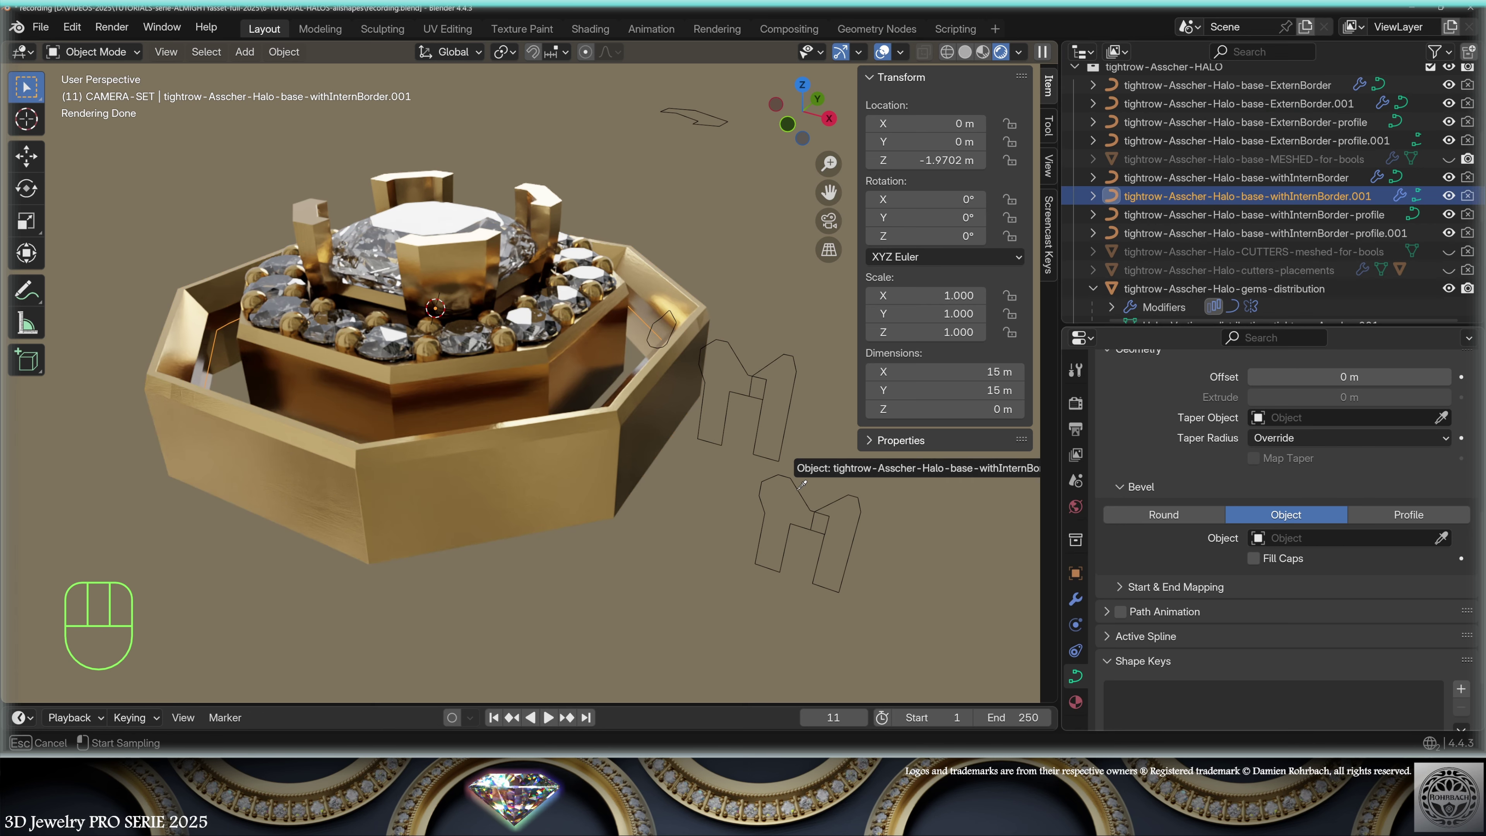
left_click(743, 576)
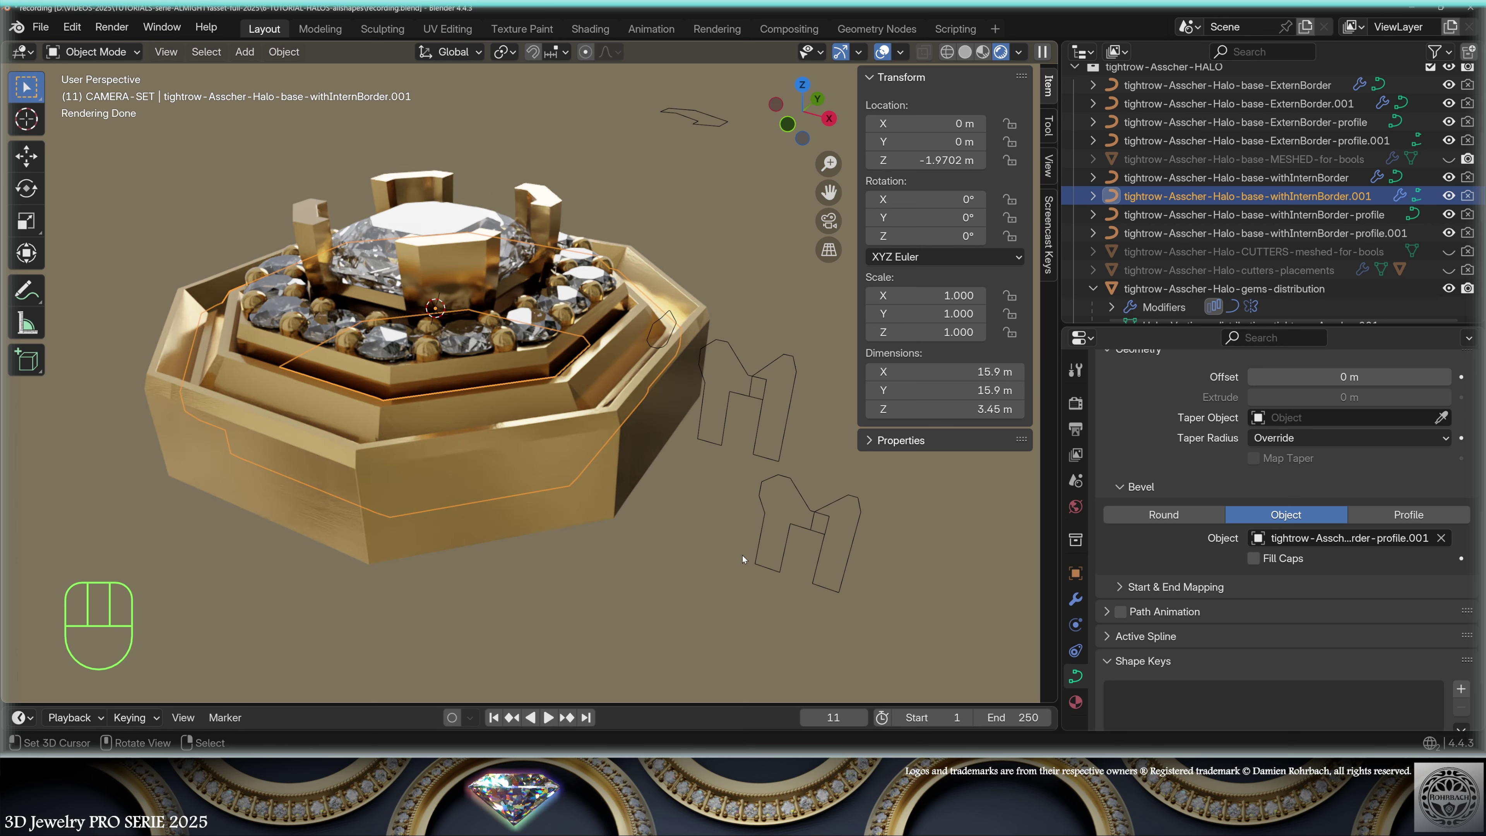
- In Edit Mode on both duplicated border profiles, move the points at the lower ends of the legs up about 0.86 m in Z
left_click(848, 514)
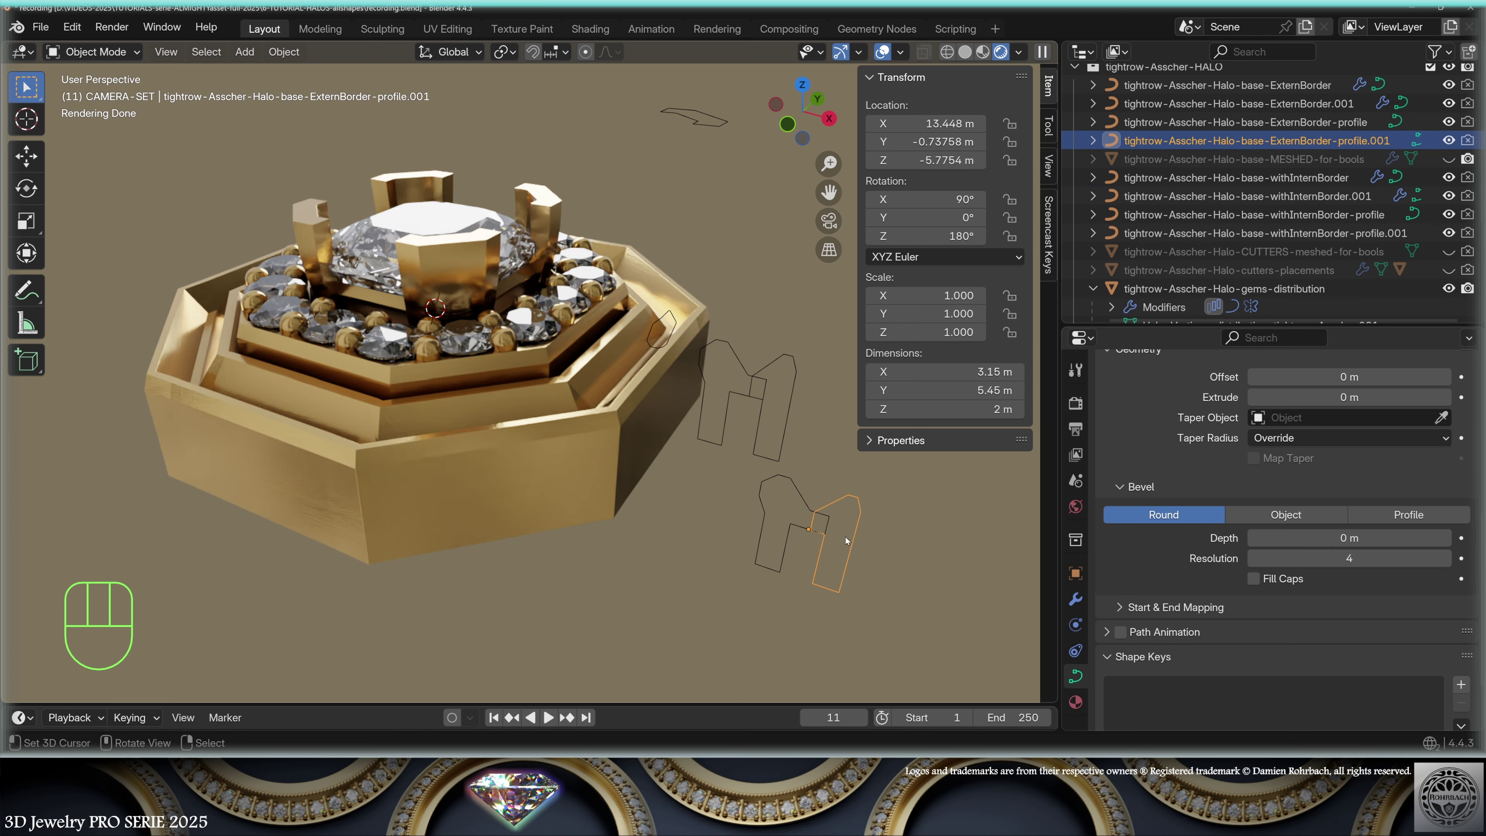
key("Tab")
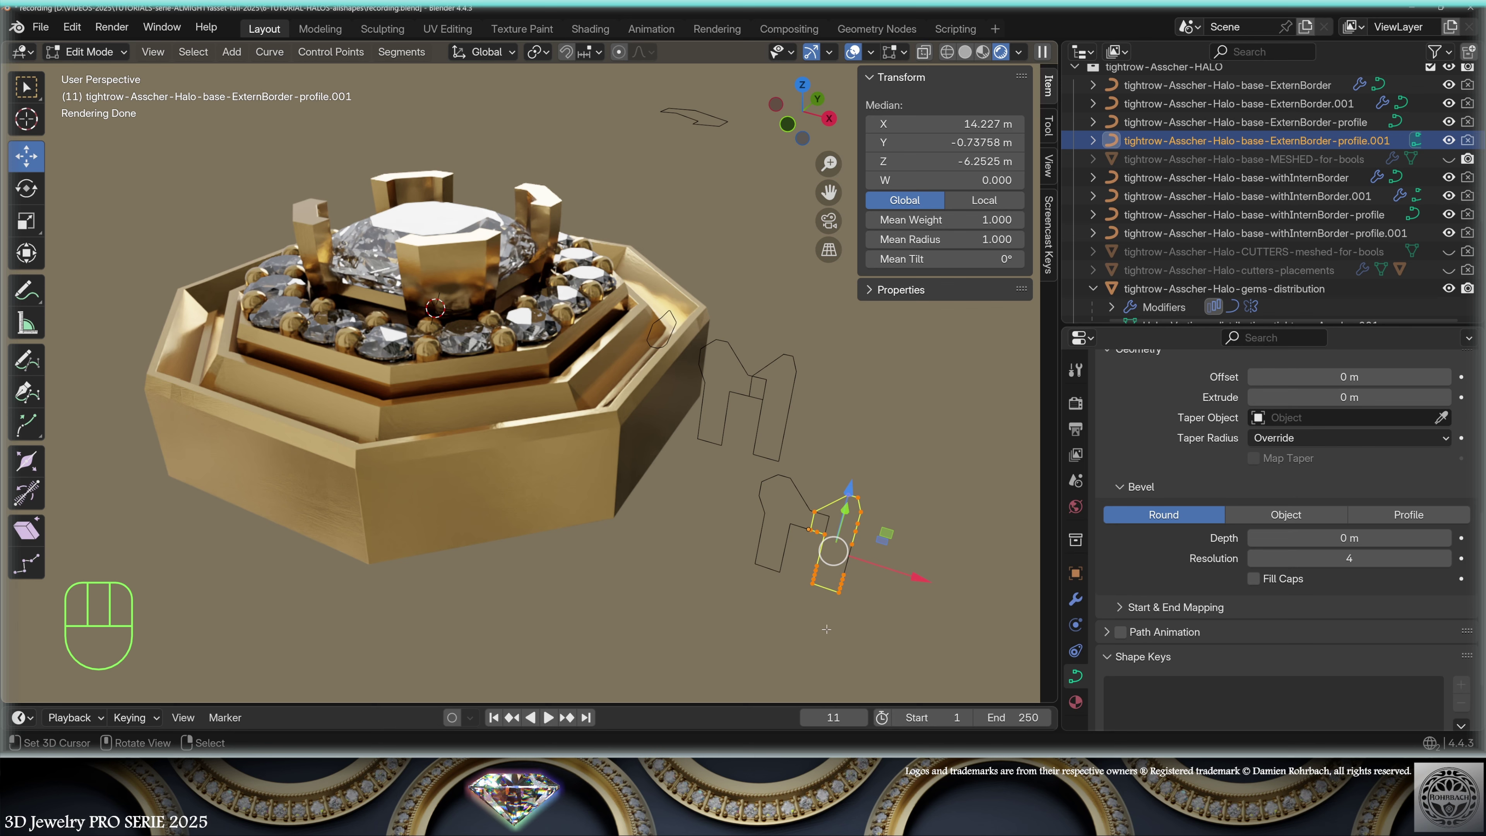
key("Tab")
right_click(794, 487)
right_click(847, 495, "shift")
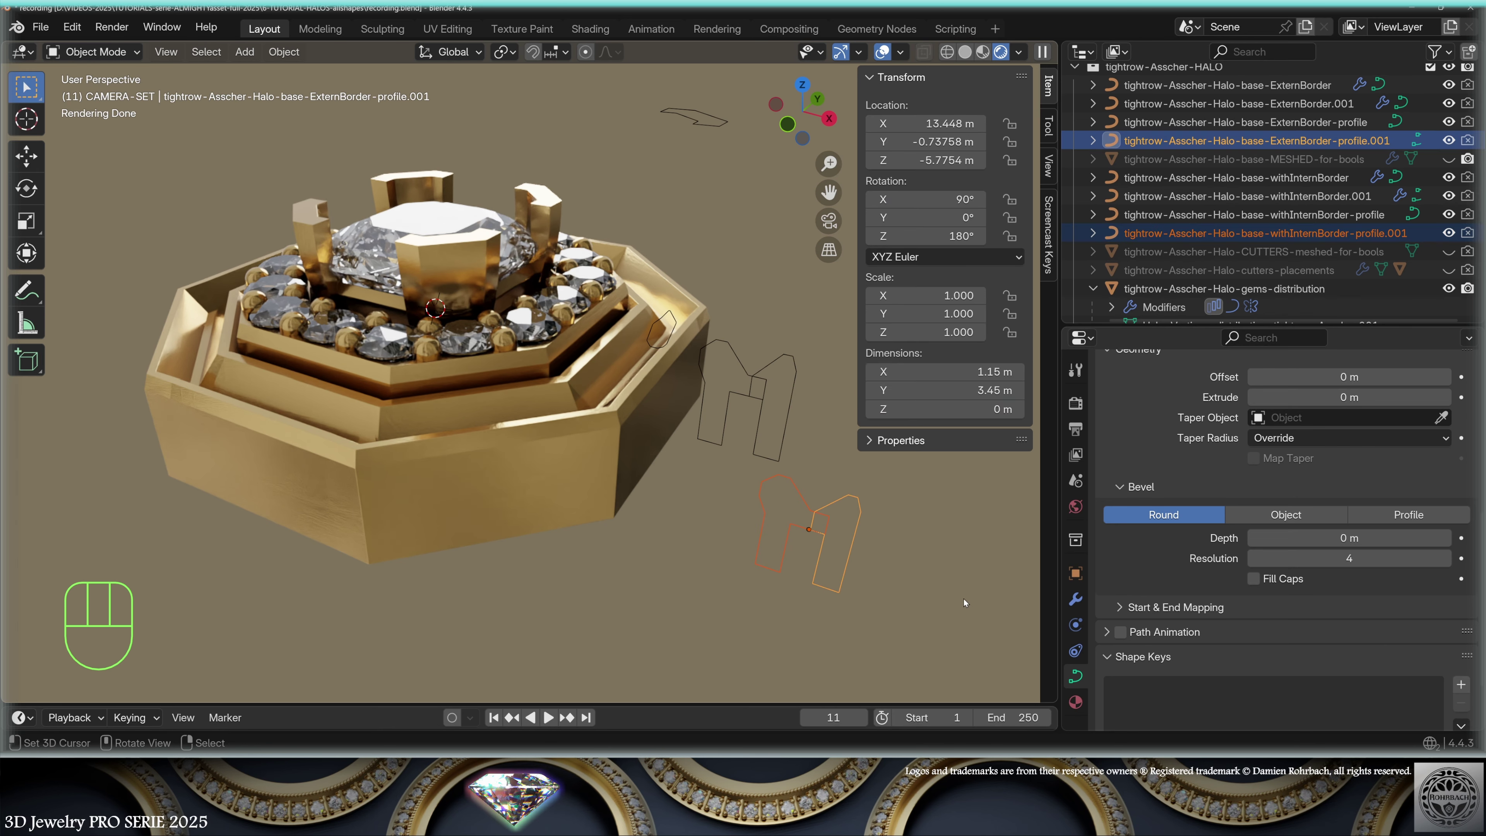
key("Tab")
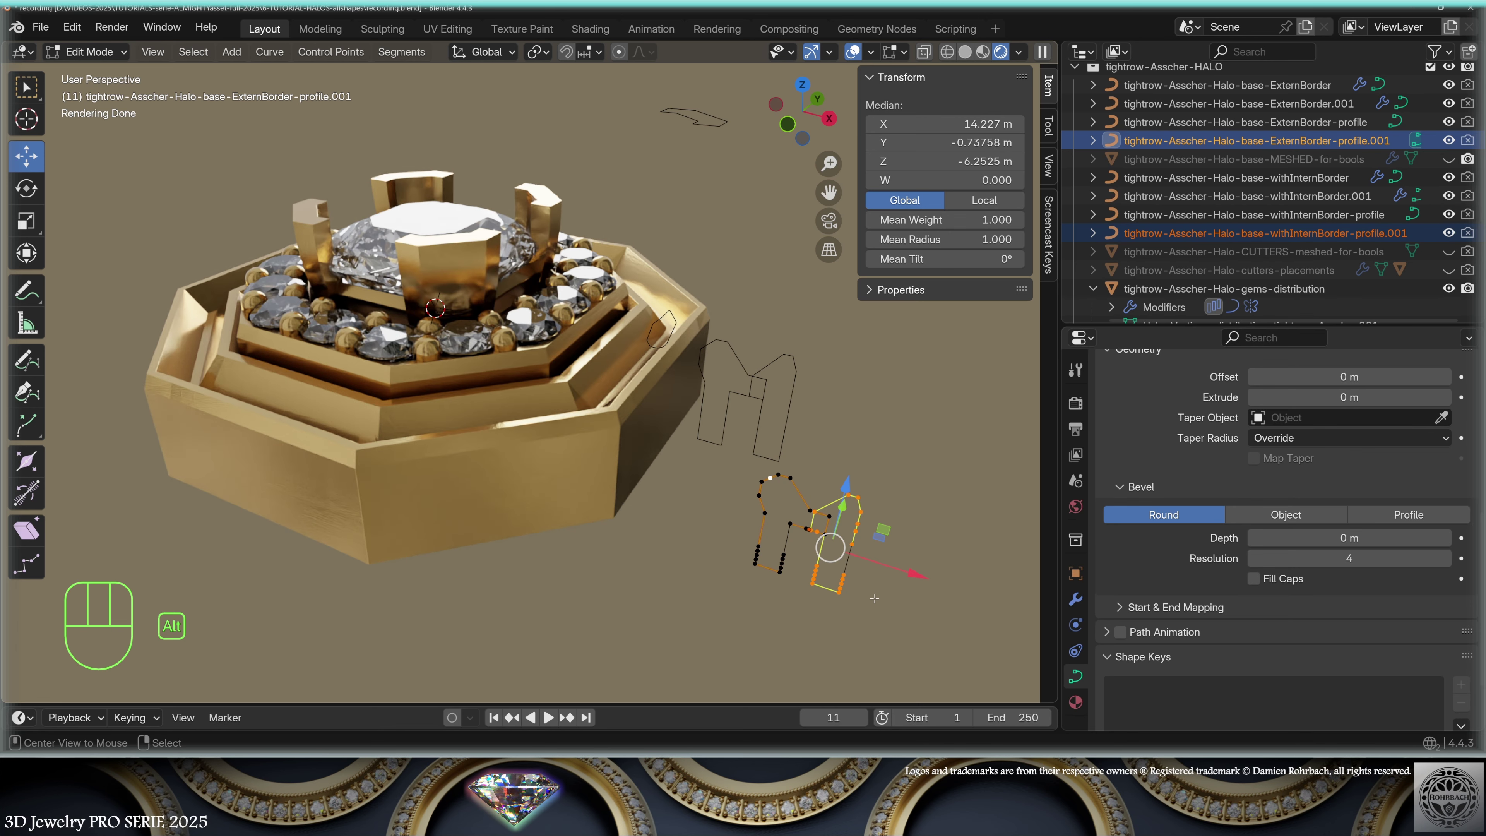
key("alt+a")
key("c")
scroll(755, 602, "down", 5)
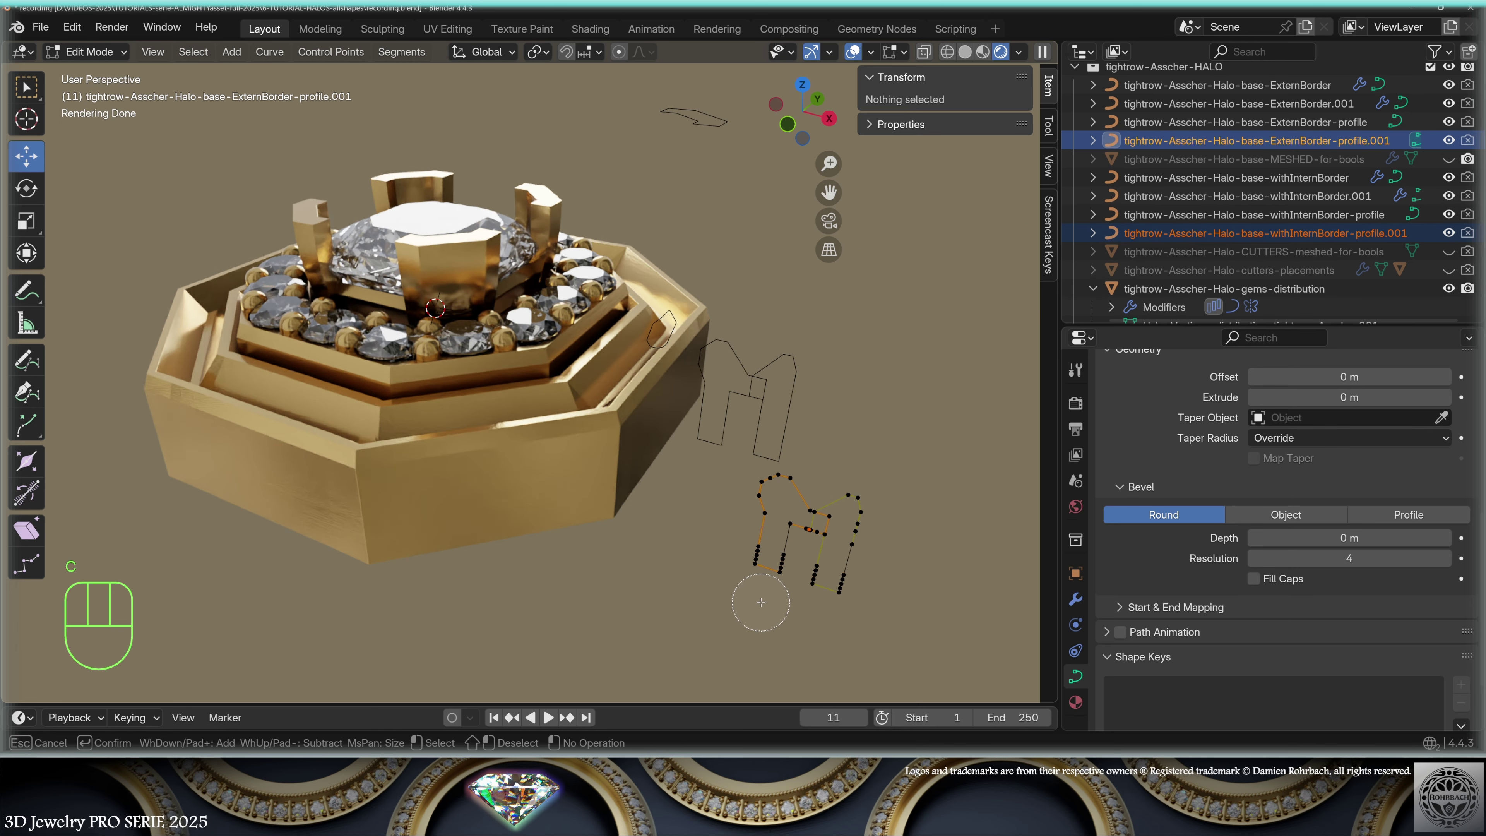
left_click_drag(764, 571, 840, 602)
key("Escape")
middle_click_drag(839, 602, 843, 403)
left_click_drag(843, 403, 844, 359)
- Scale the duplicated profiles' lower leg points to about 0.39 along Z, adjust their position, and return to Object Mode
key("s")
key("z")
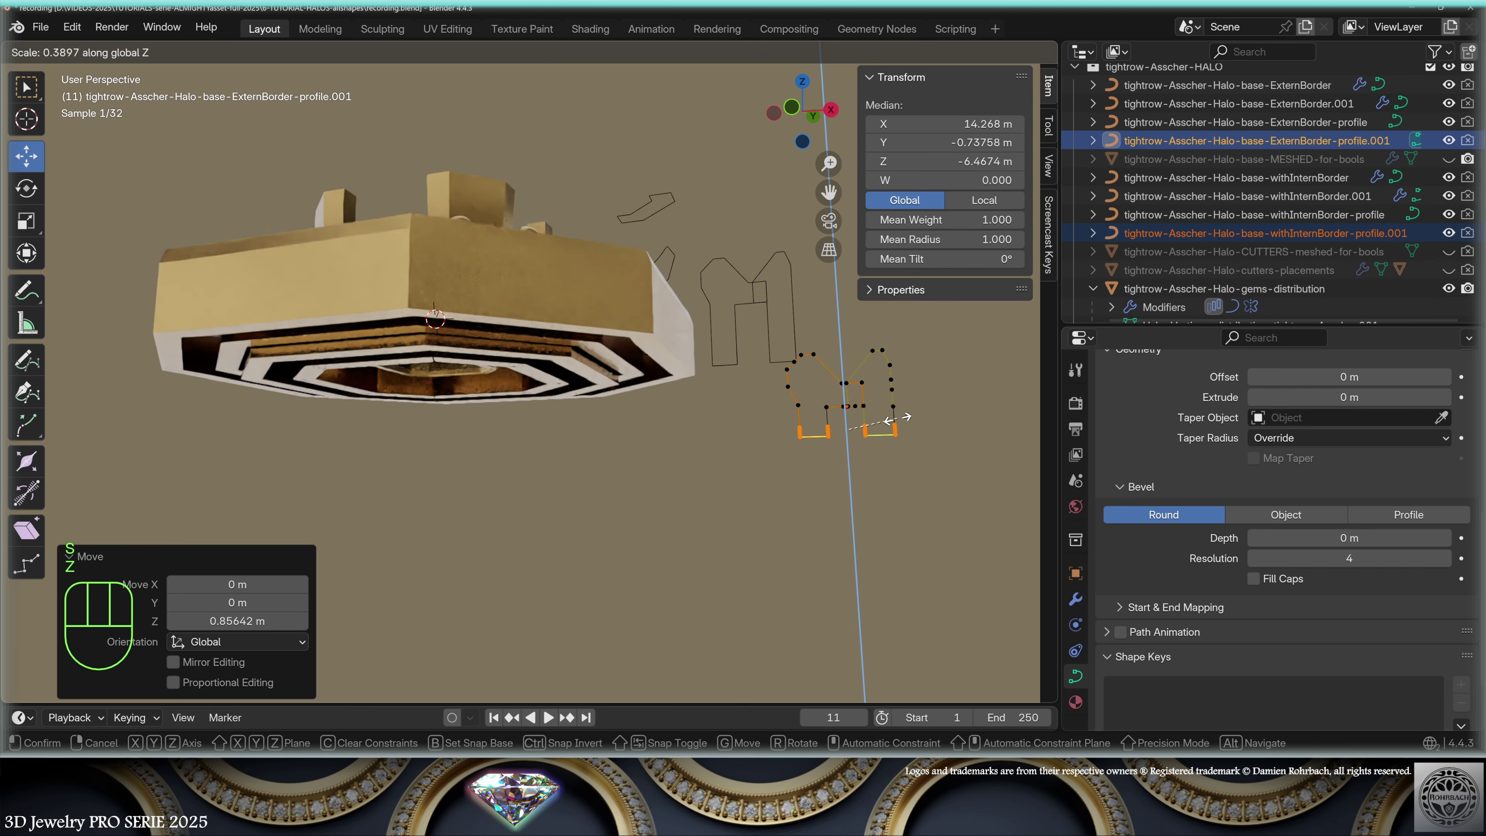
left_click(899, 419)
middle_click_drag(894, 415, 890, 432)
mouse_move(842, 371)
left_mouse_down()
mouse_move(842, 358)
mouse_move(831, 369)
left_mouse_up()
key("Tab")
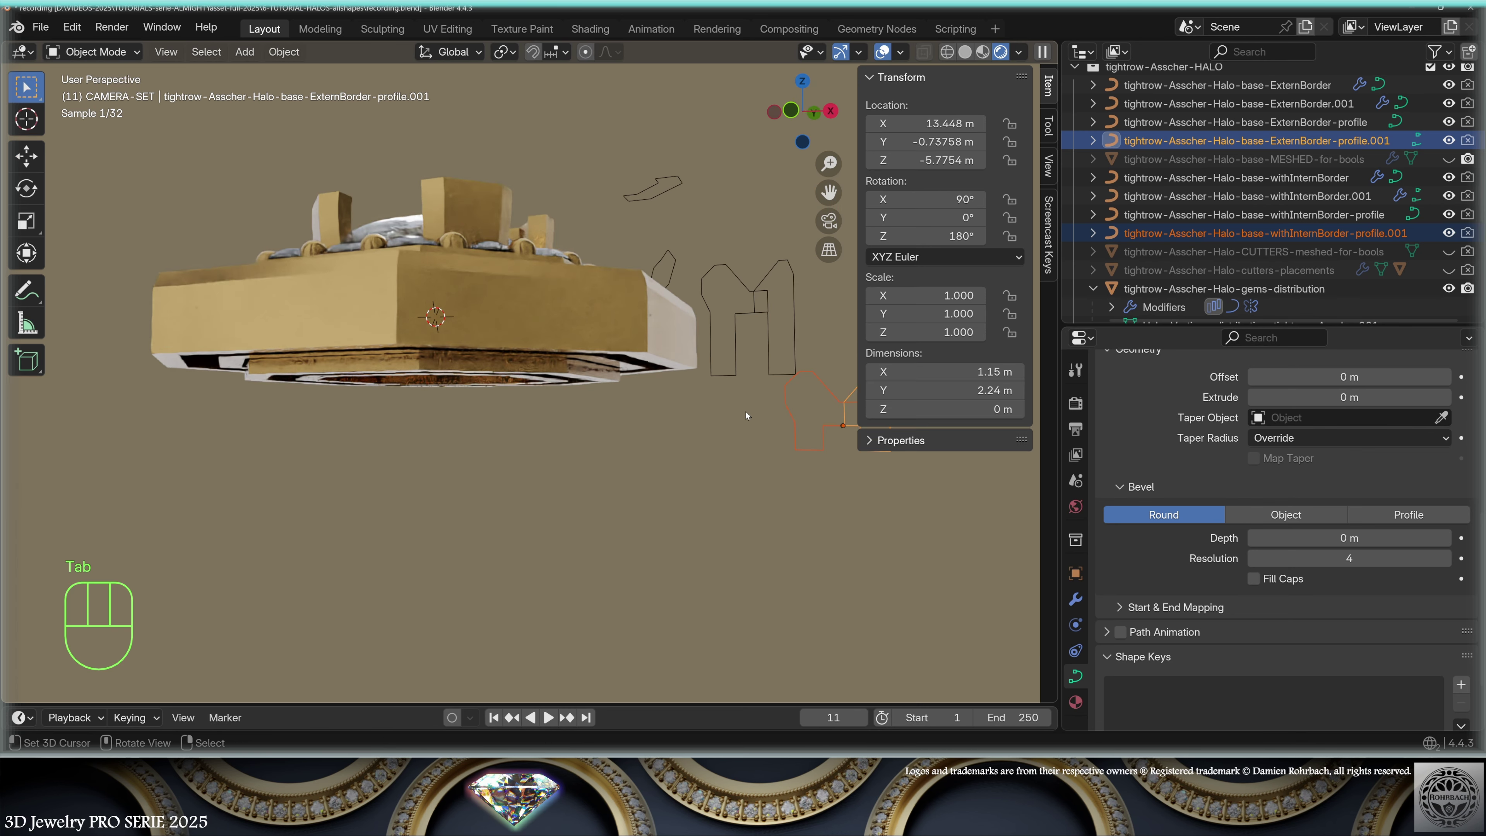
- Shorten the legs of the original extern and intern border profiles by scaling their lower points along Z and raising them
left_click(779, 267)
left_click(780, 268, "shift")
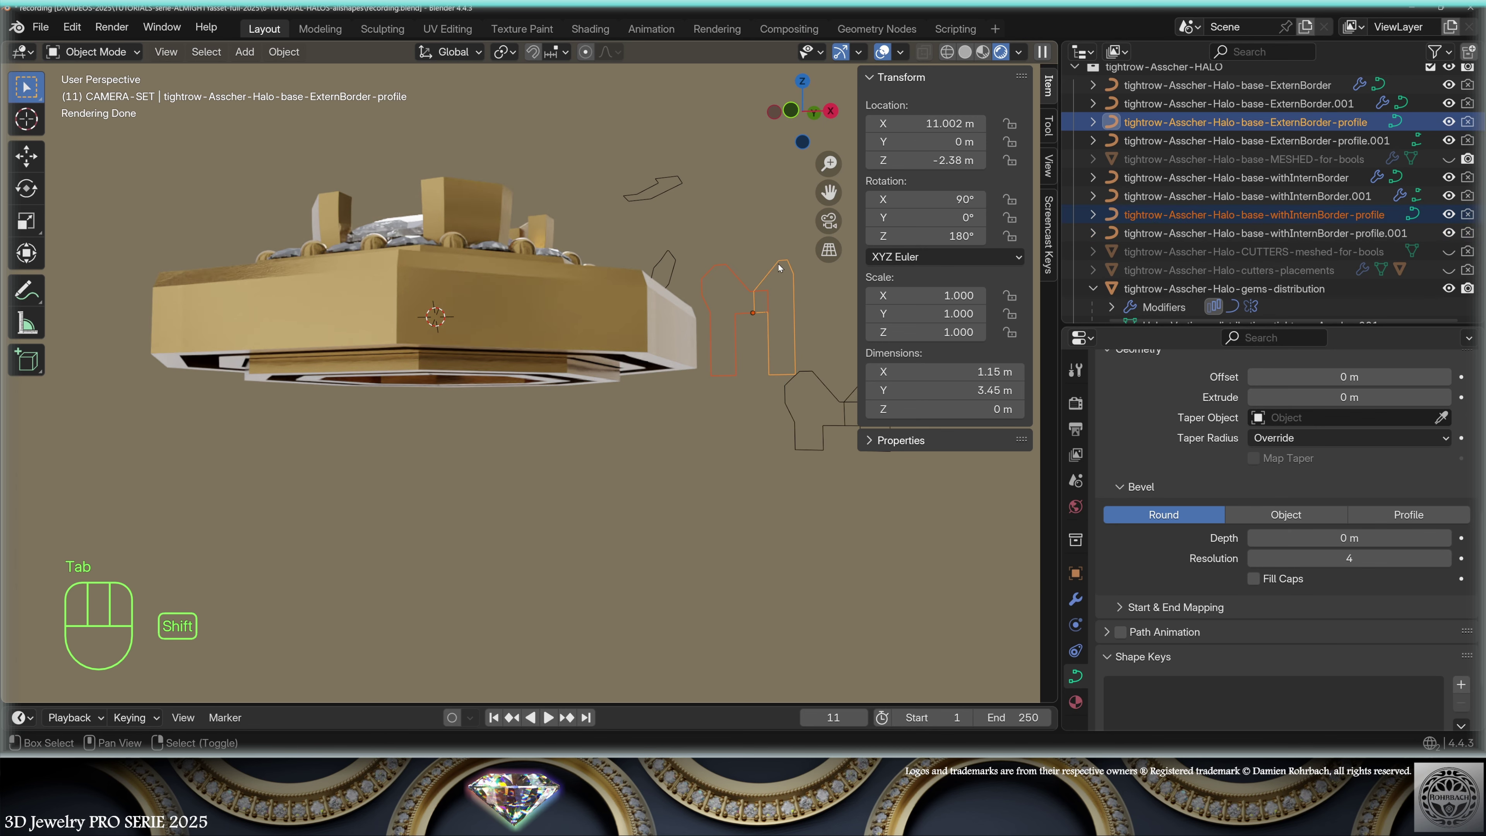
key("Tab")
key("s")
key("z")
left_click(733, 351)
scroll(732, 351, "up", 4)
left_click_drag(784, 343, 784, 321)
middle_click_drag(783, 322, 738, 457)
key("Tab")
- Move points on the outer side of ExternBorder-profile.001 to form an inward notch, finishing with an about -0.10 m shift in Z
right_click(806, 514)
key("Tab")
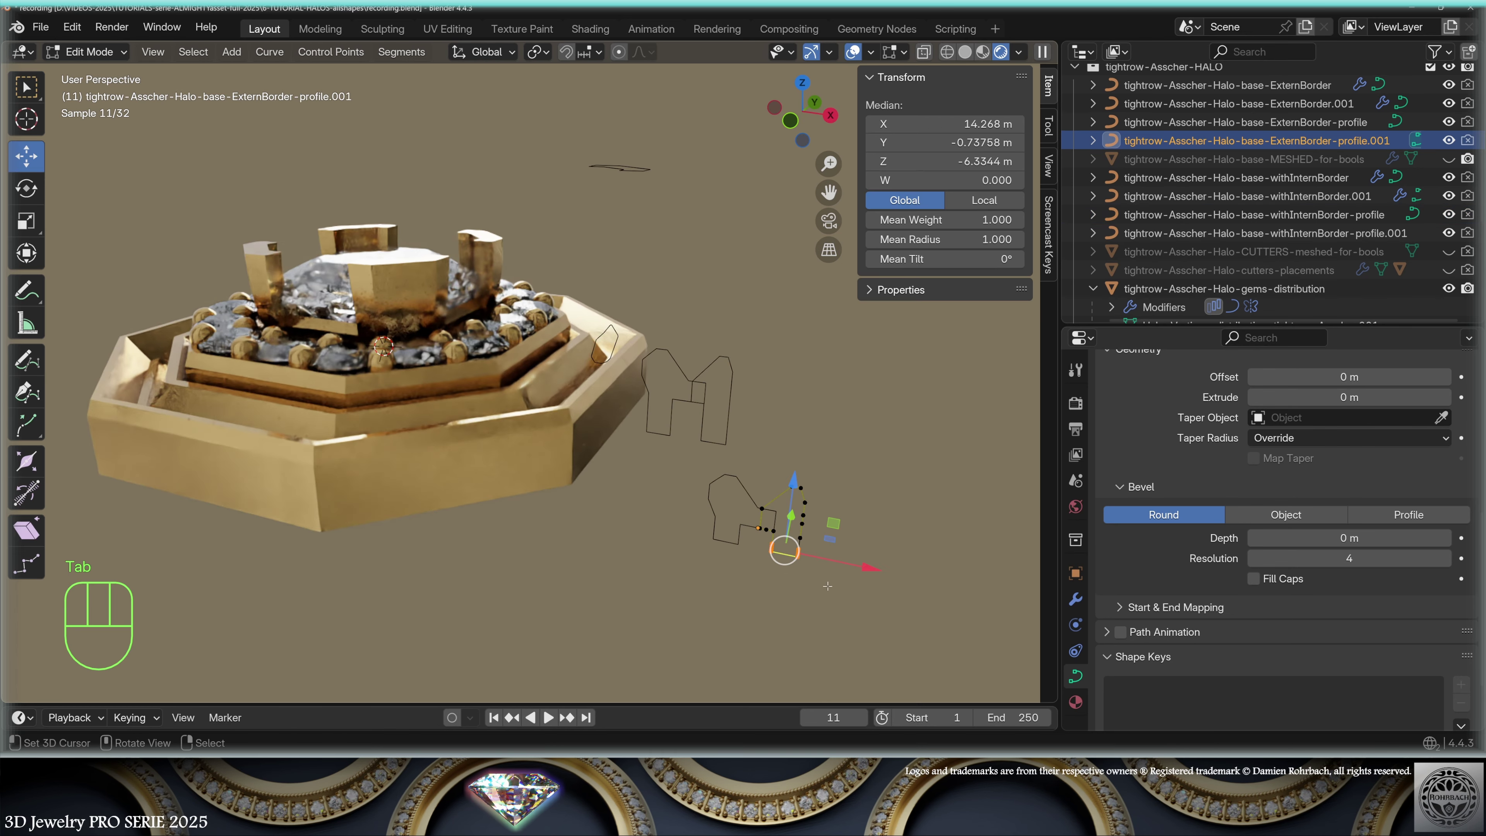
scroll(805, 515, "up", 4)
middle_click_drag(813, 576, 853, 562, "shift")
key("g")
key("x")
key("z")
left_click(819, 516)
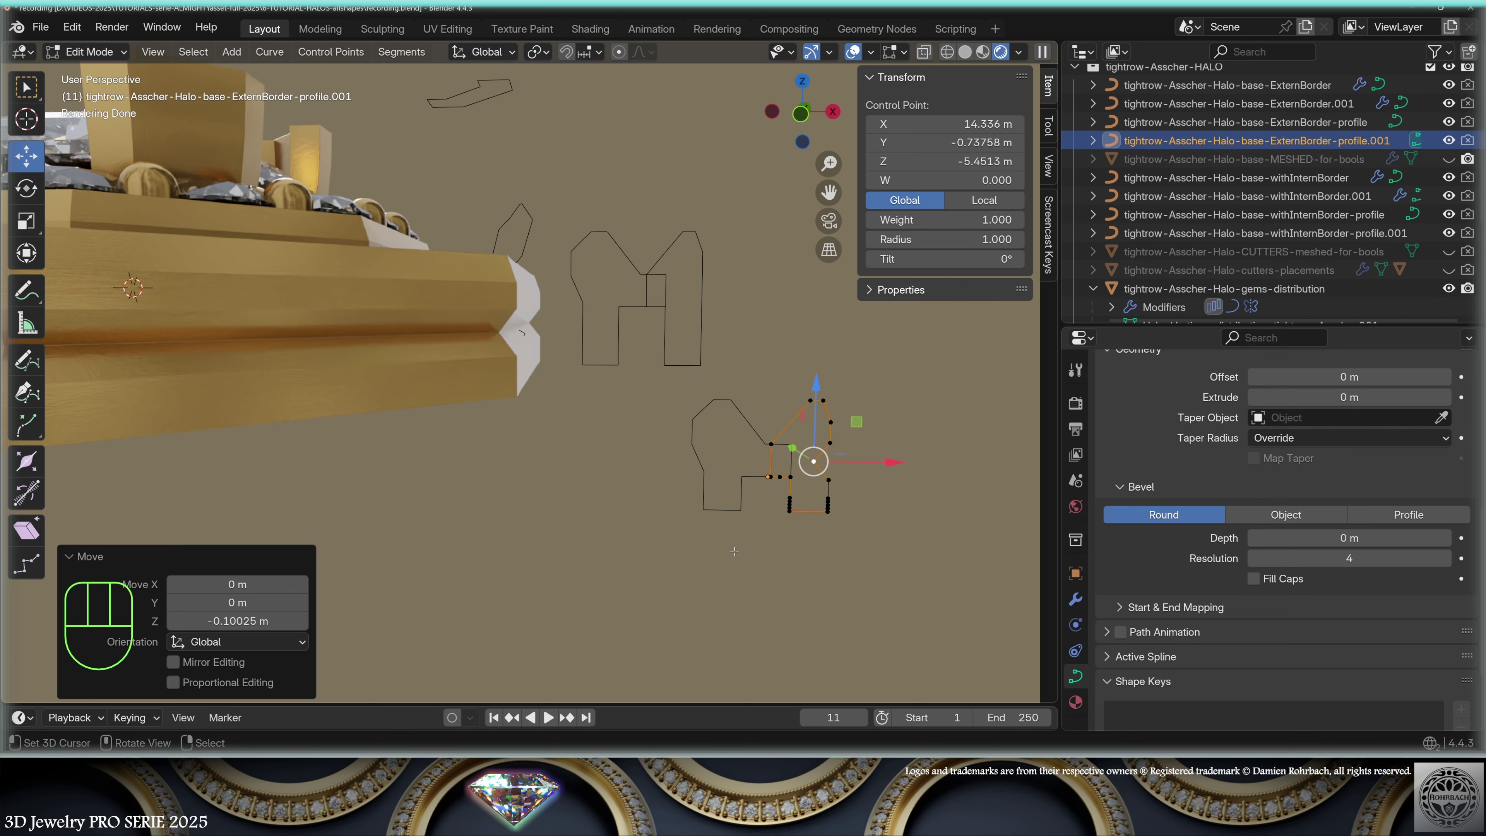
- Select all points of the duplicated extern border profile and set their spline type to Bézier
key("a")
left_click(269, 51)
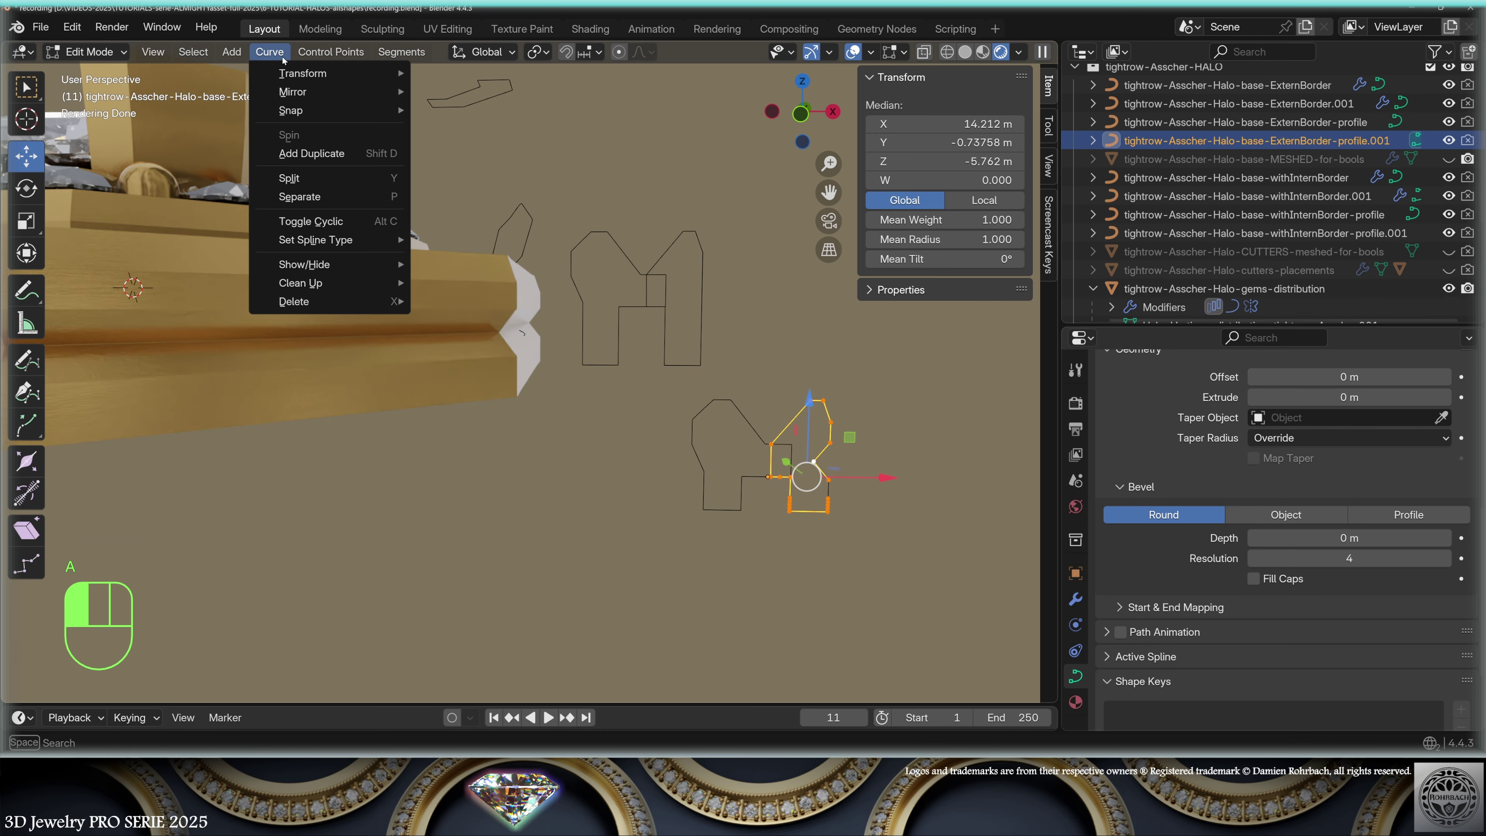
mouse_move(316, 239)
left_click(445, 260)
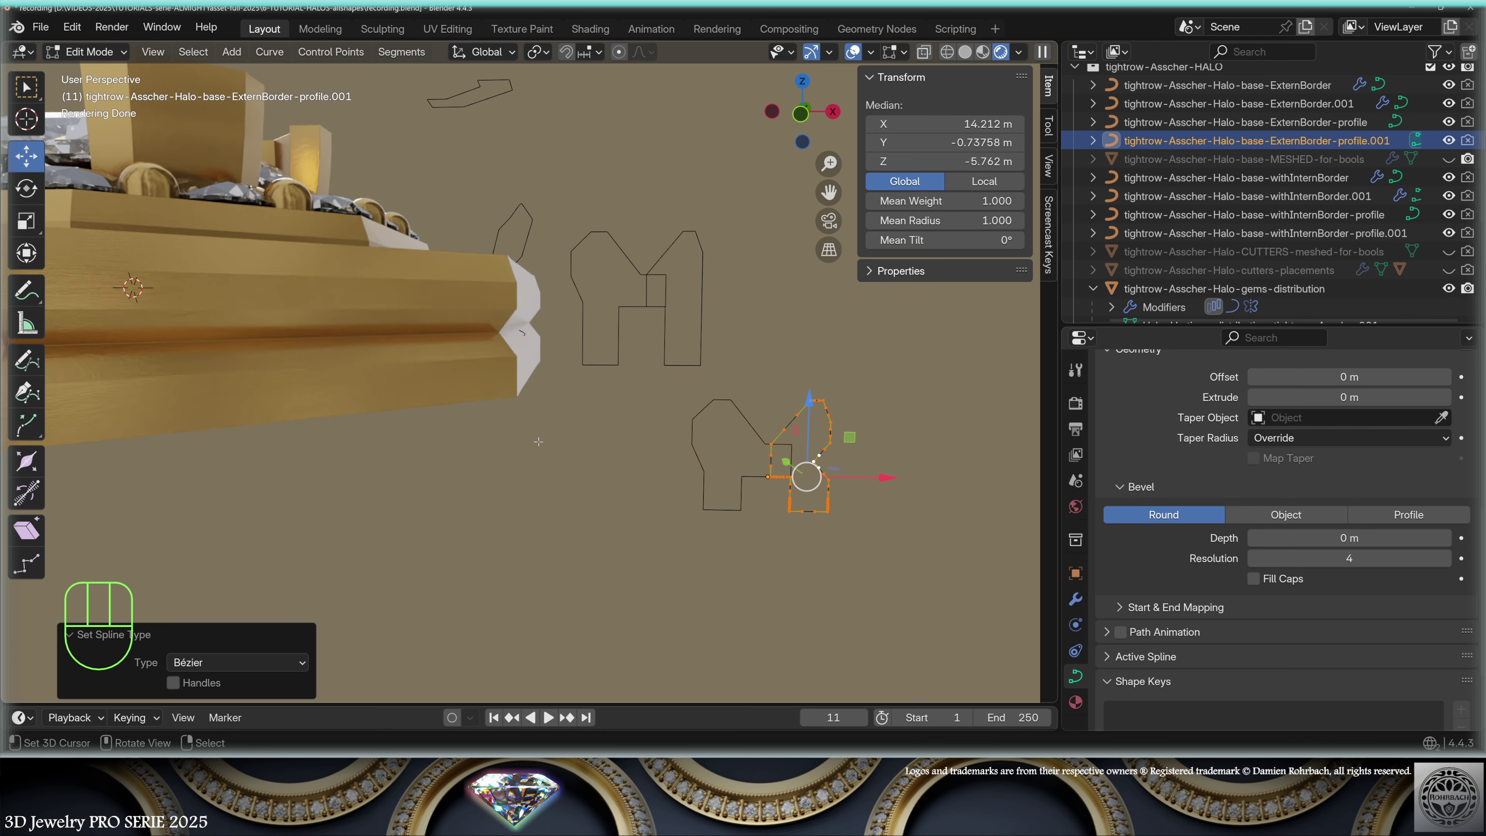
- Move the profile's upper outer point about 0.18 m in X, 0.03 m in Y and 0.20 m in Z, with Automatic handles
scroll(775, 478, "up", 3)
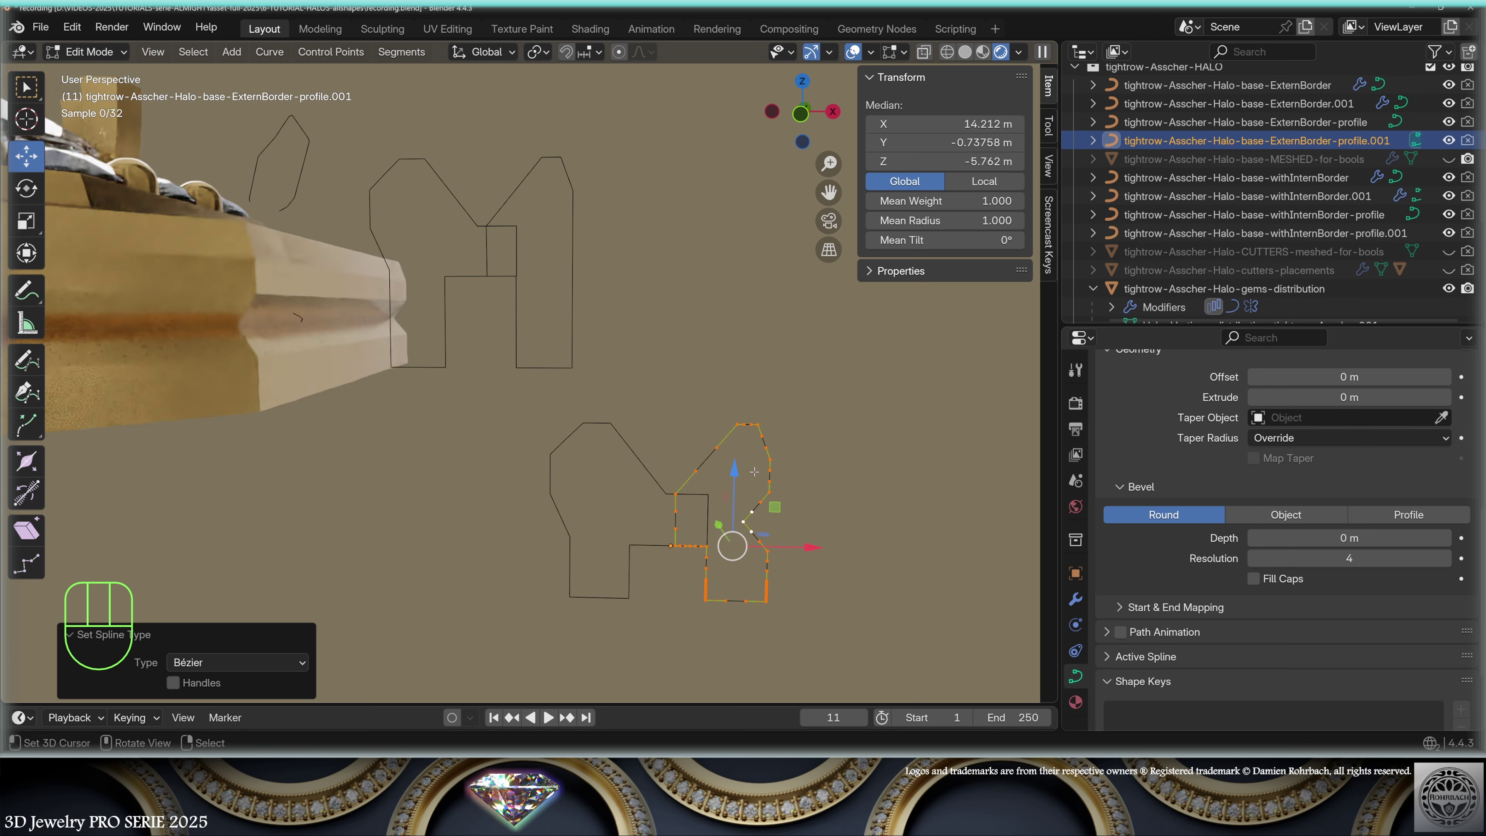
left_click(772, 461)
key("g")
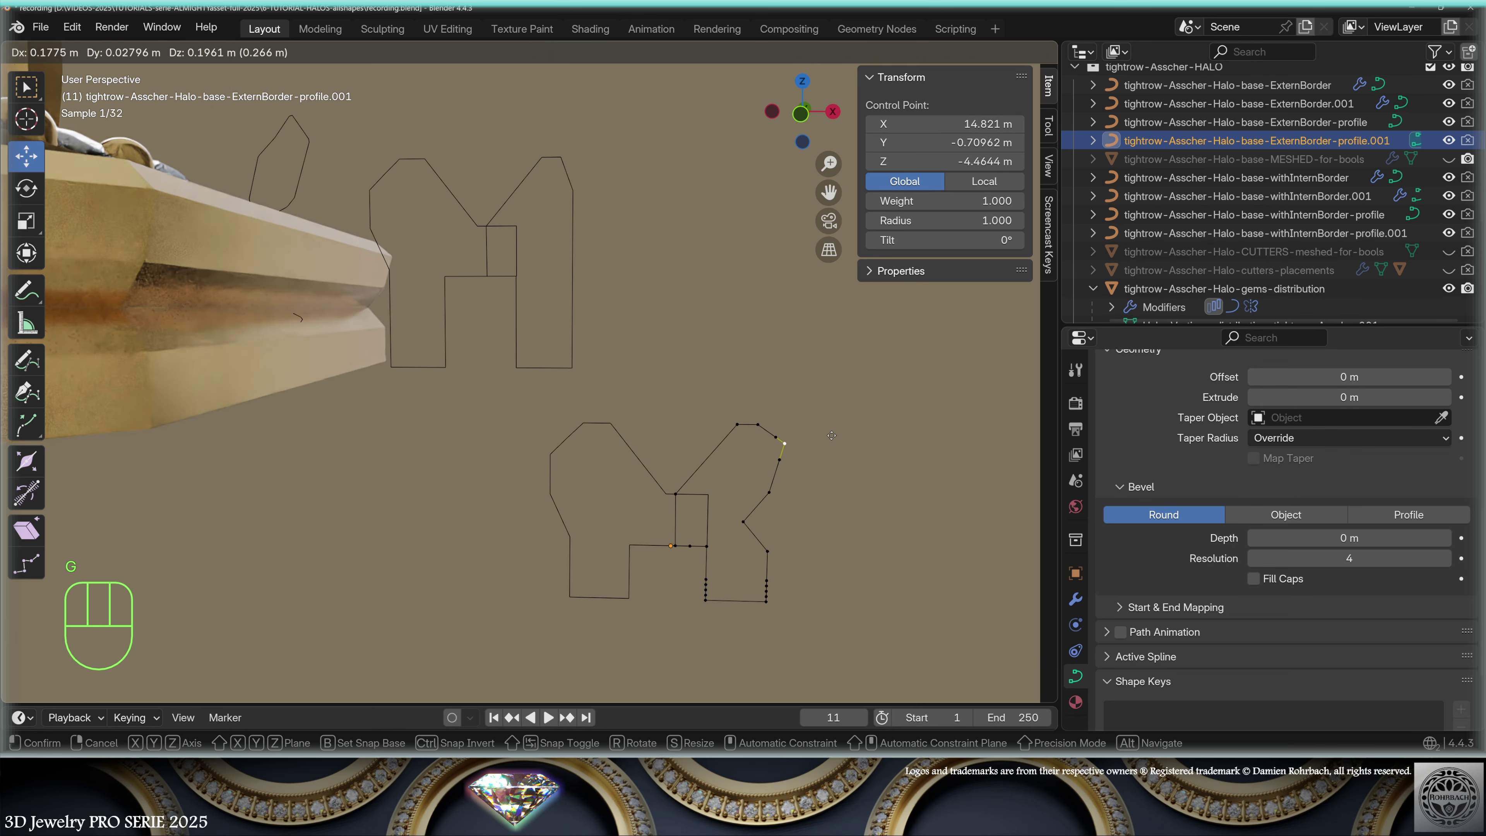
left_click(821, 443)
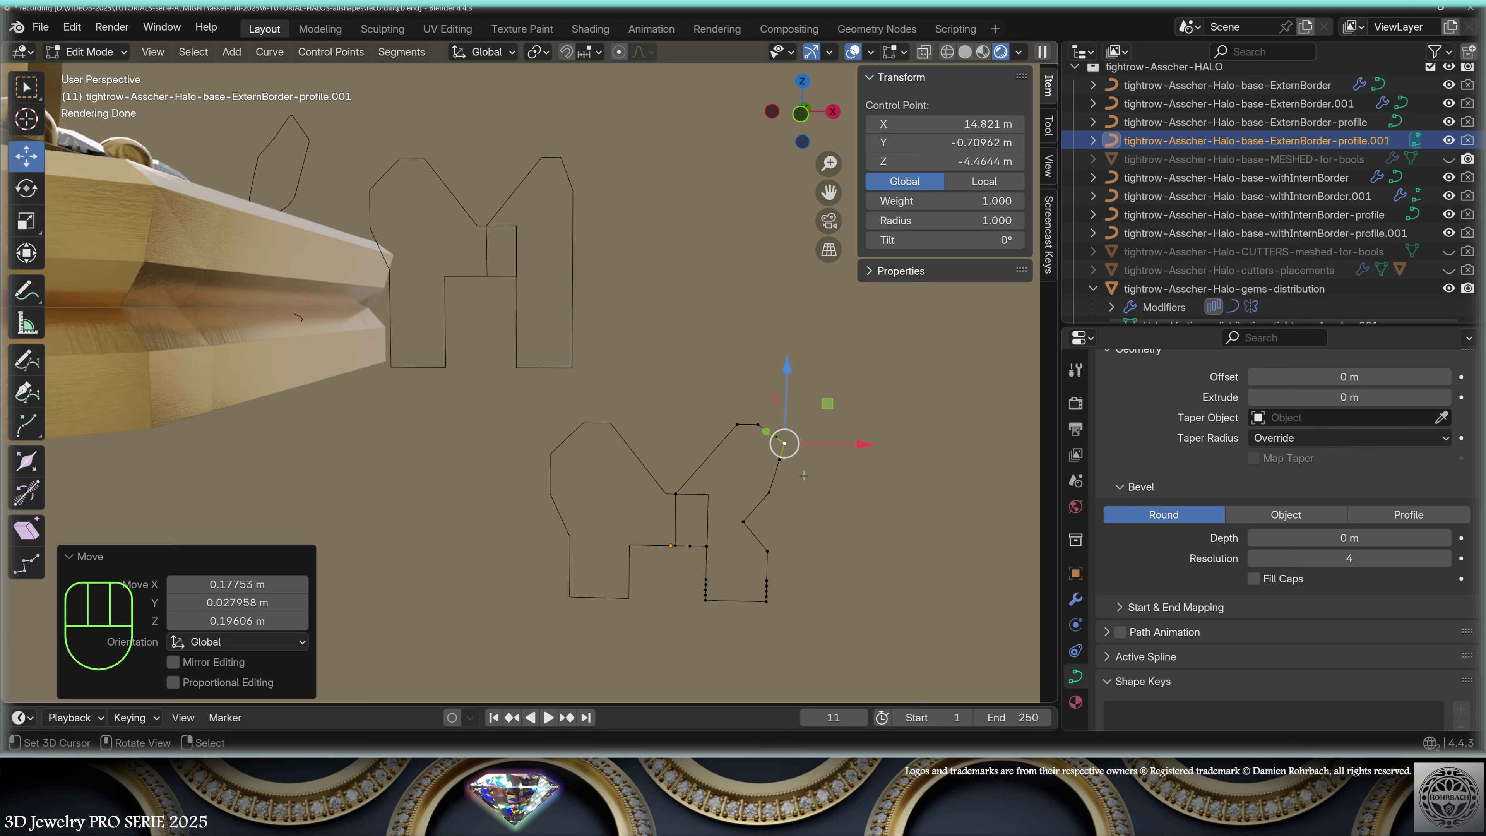
key("v")
left_click(839, 405)
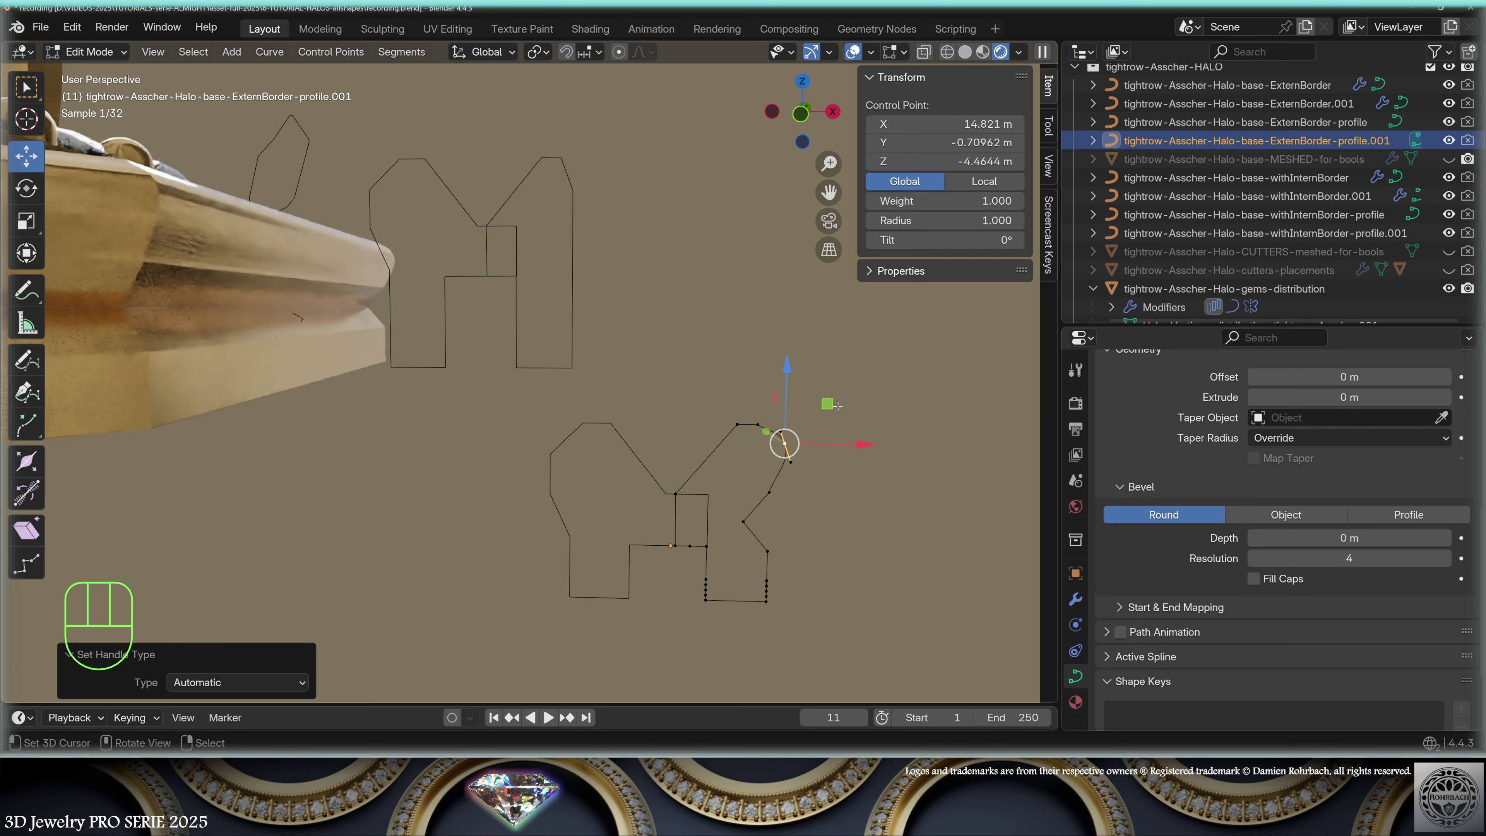
- Fine-tune the rounded upper outer point, including an about 0.11 m move along X, and return to Object Mode
scroll(712, 384, "down", 2)
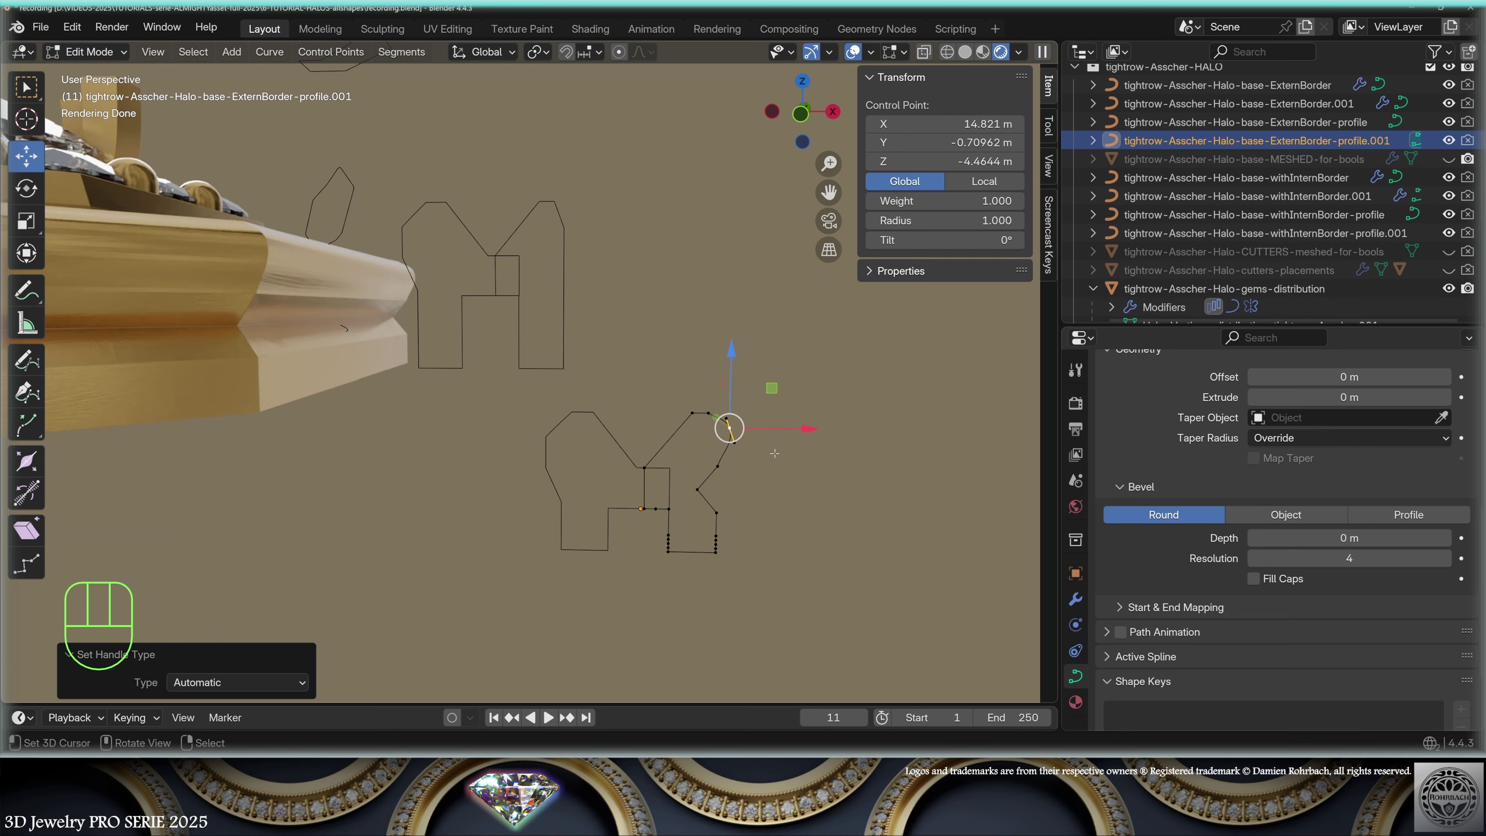
middle_click_drag(680, 381, 725, 504)
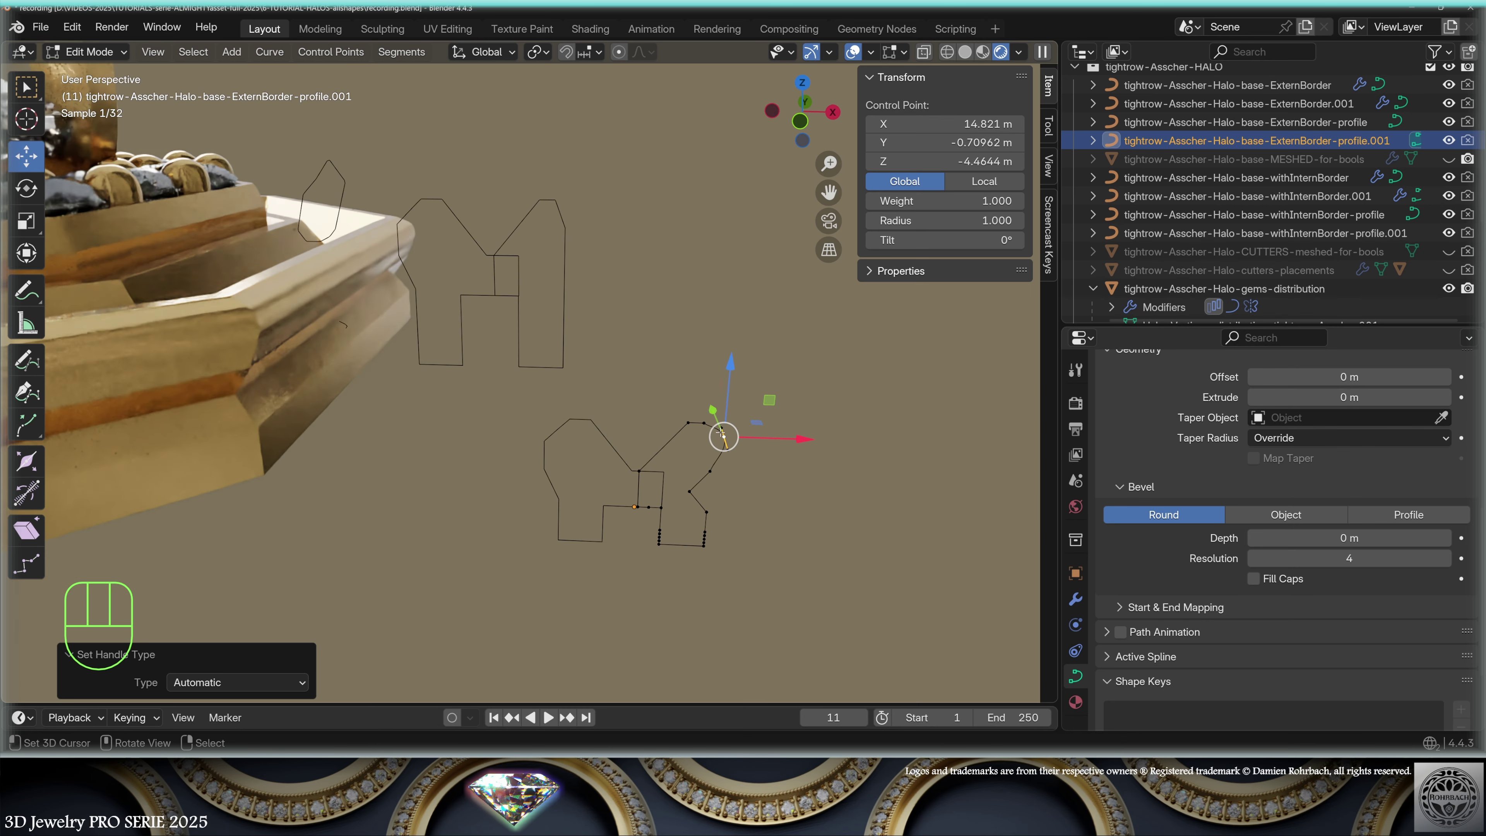
key("g")
key("x")
left_click(745, 497)
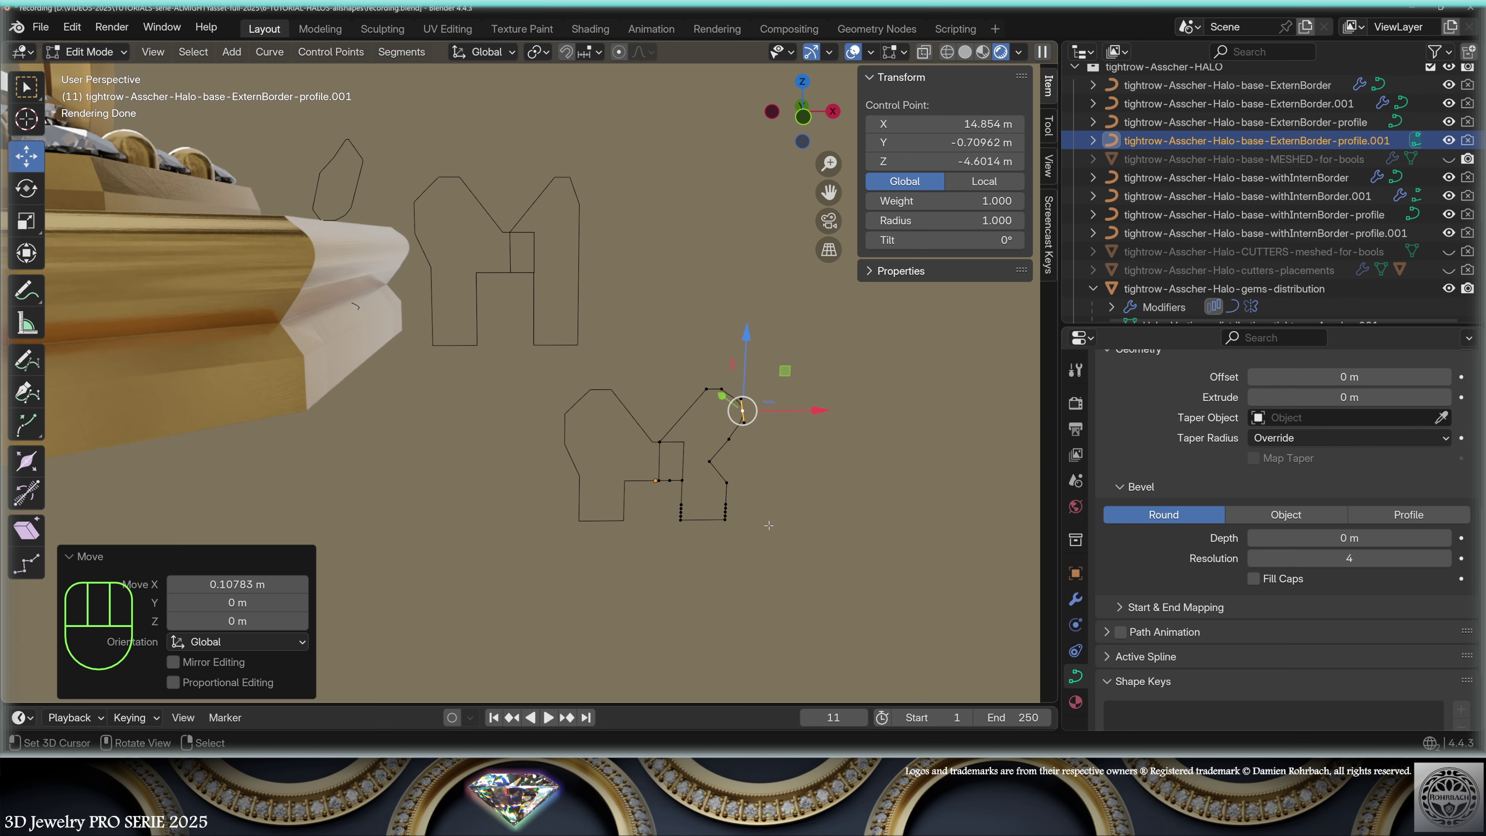
middle_click_drag(788, 499, 612, 507)
key("Tab")
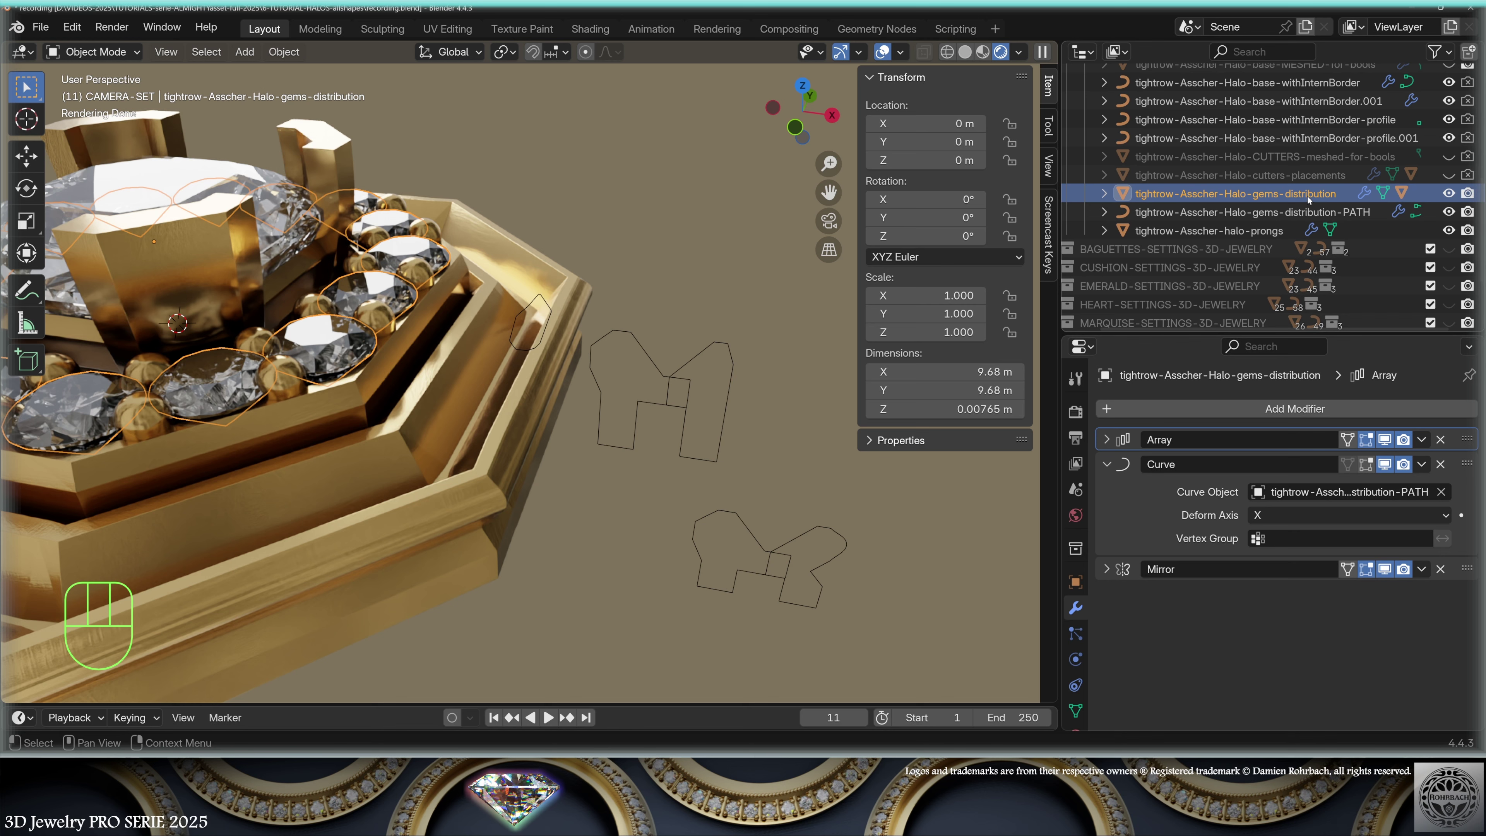
- Examine the gem distribution and its path curve, tightrow-Asscher-Halo-gems-distribution-PATH, isolating the path in local view
left_click(1295, 212)
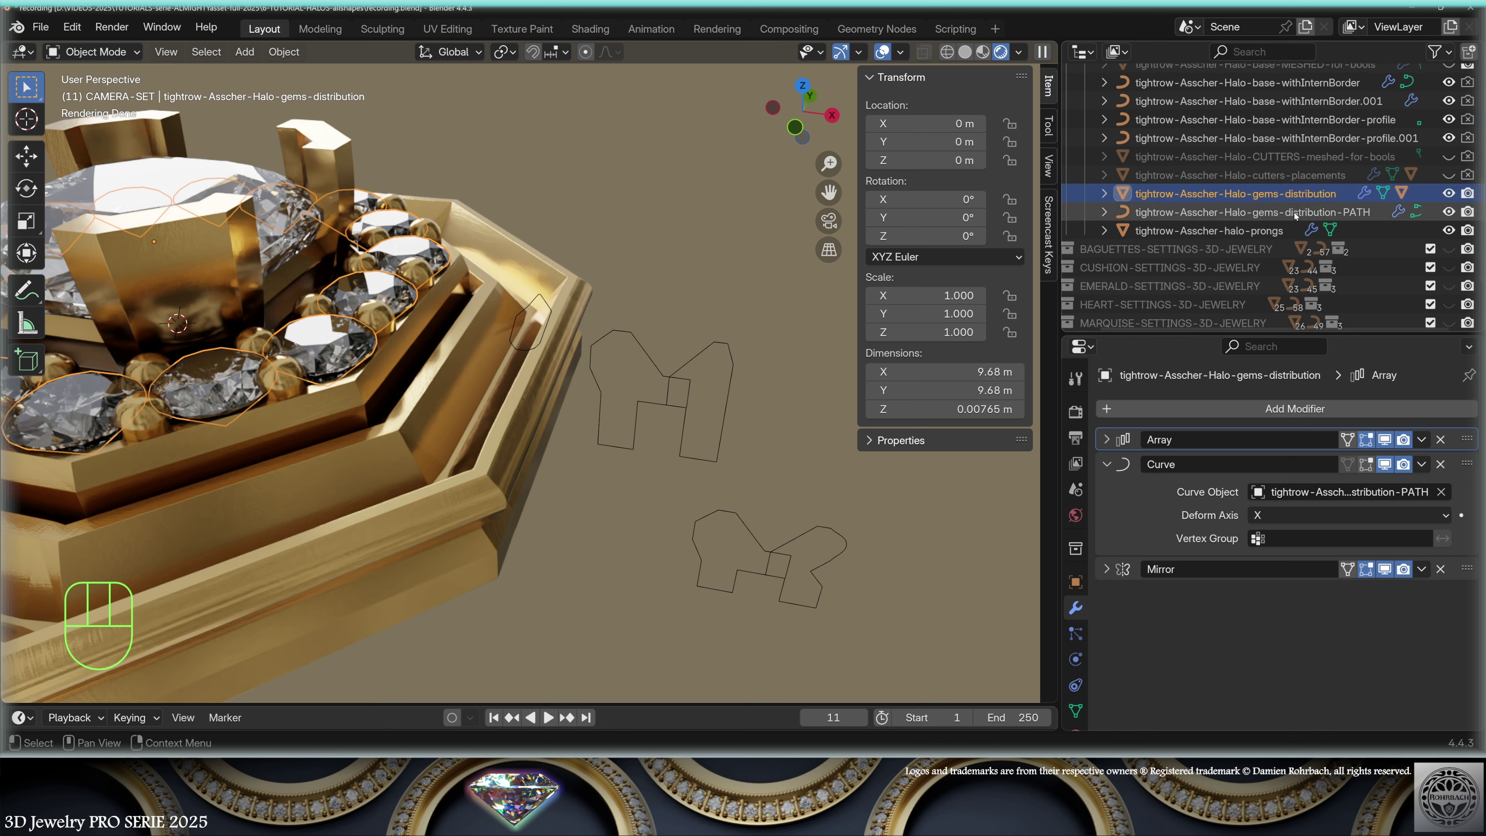
left_click(1307, 195)
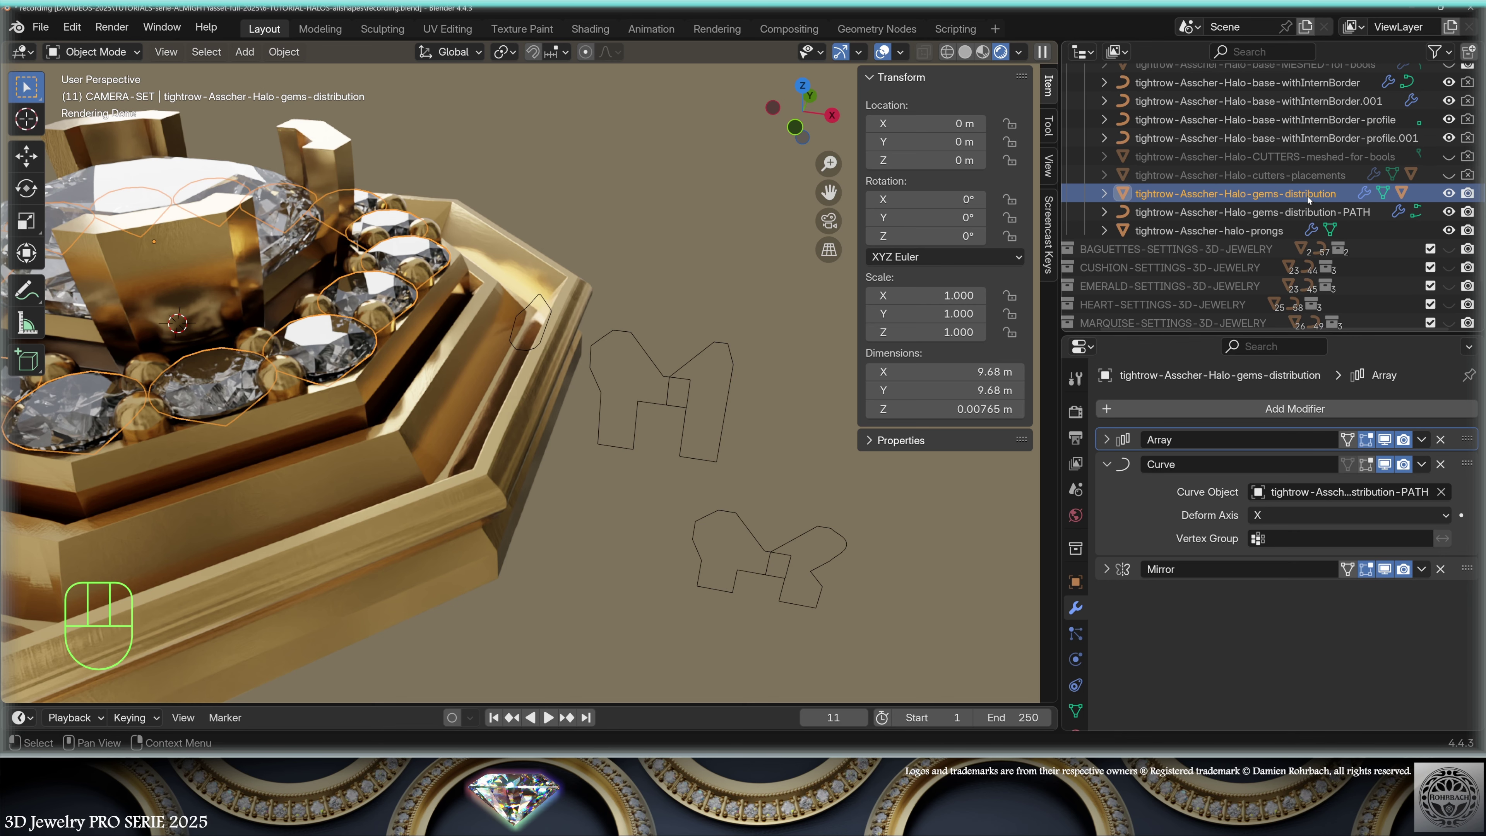
left_click(1296, 212)
key("KP_Decimal")
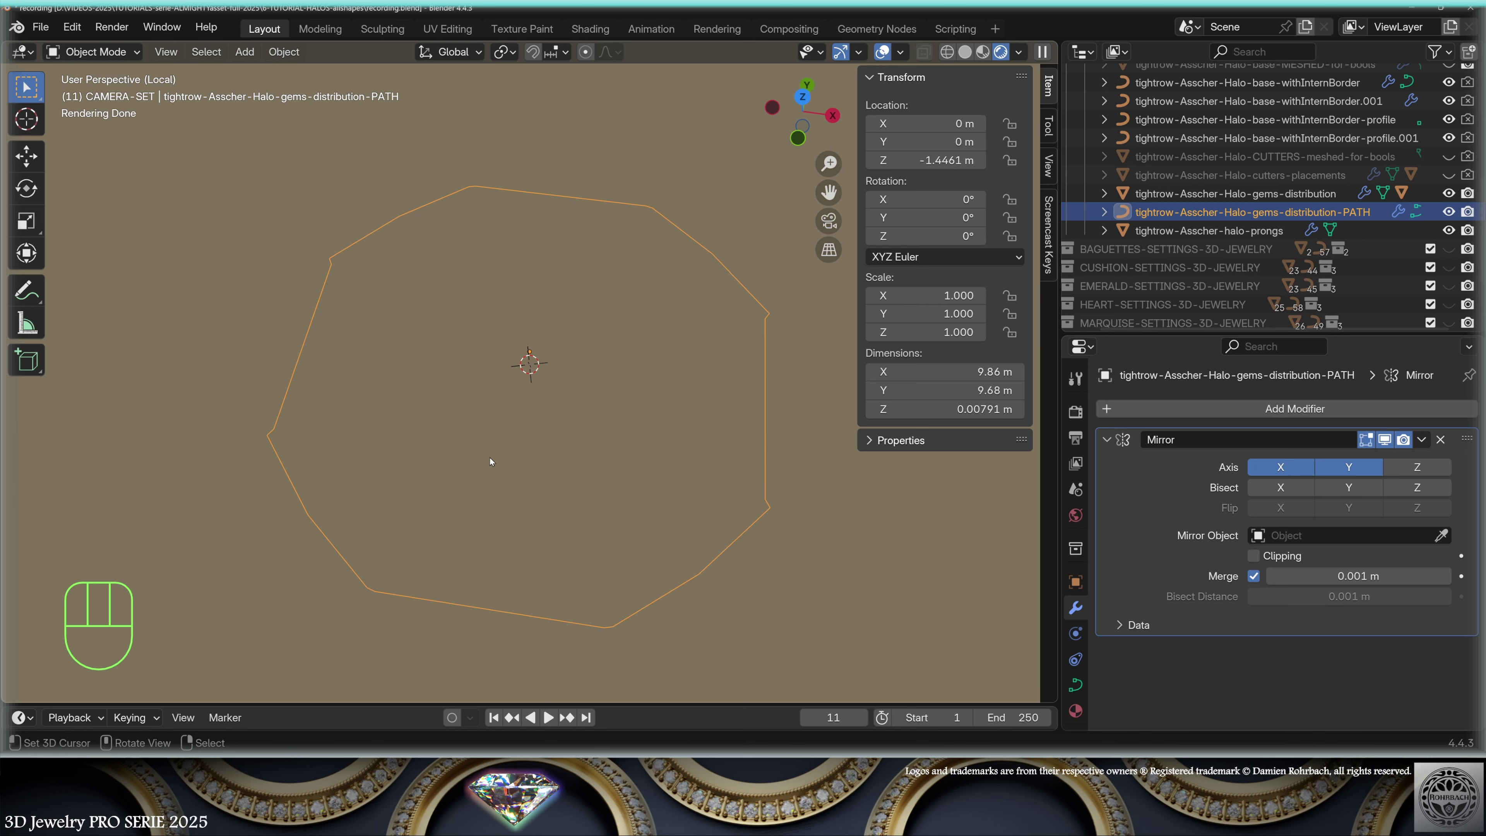
key("KP_Divide")
- Unhide the tightrow-Asscher-Halo-SmallRoundGems.001 child and isolate it together with the gem distribution and its path in local view
left_click(1101, 156)
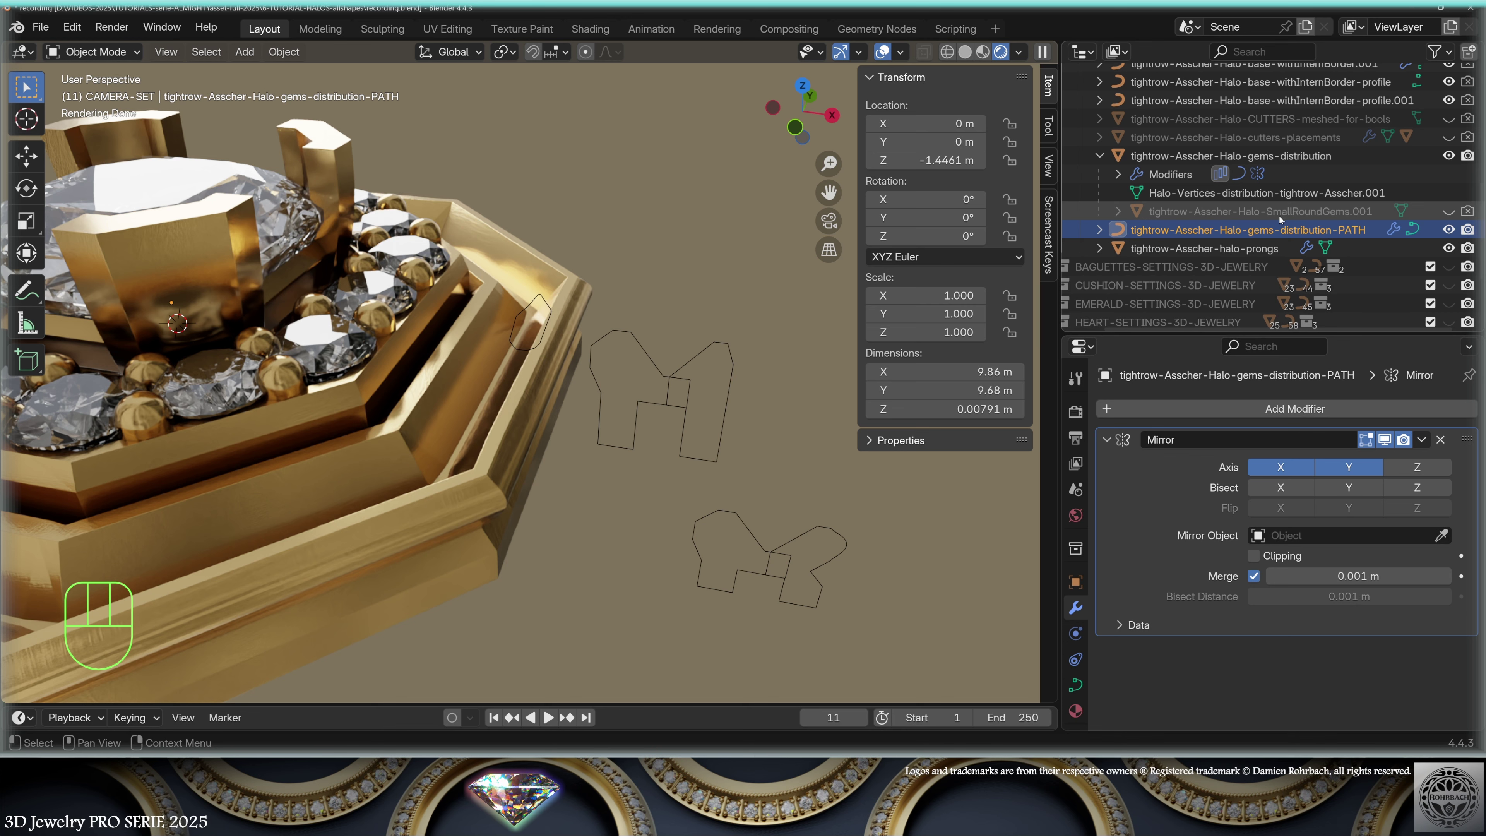
left_click(1450, 212)
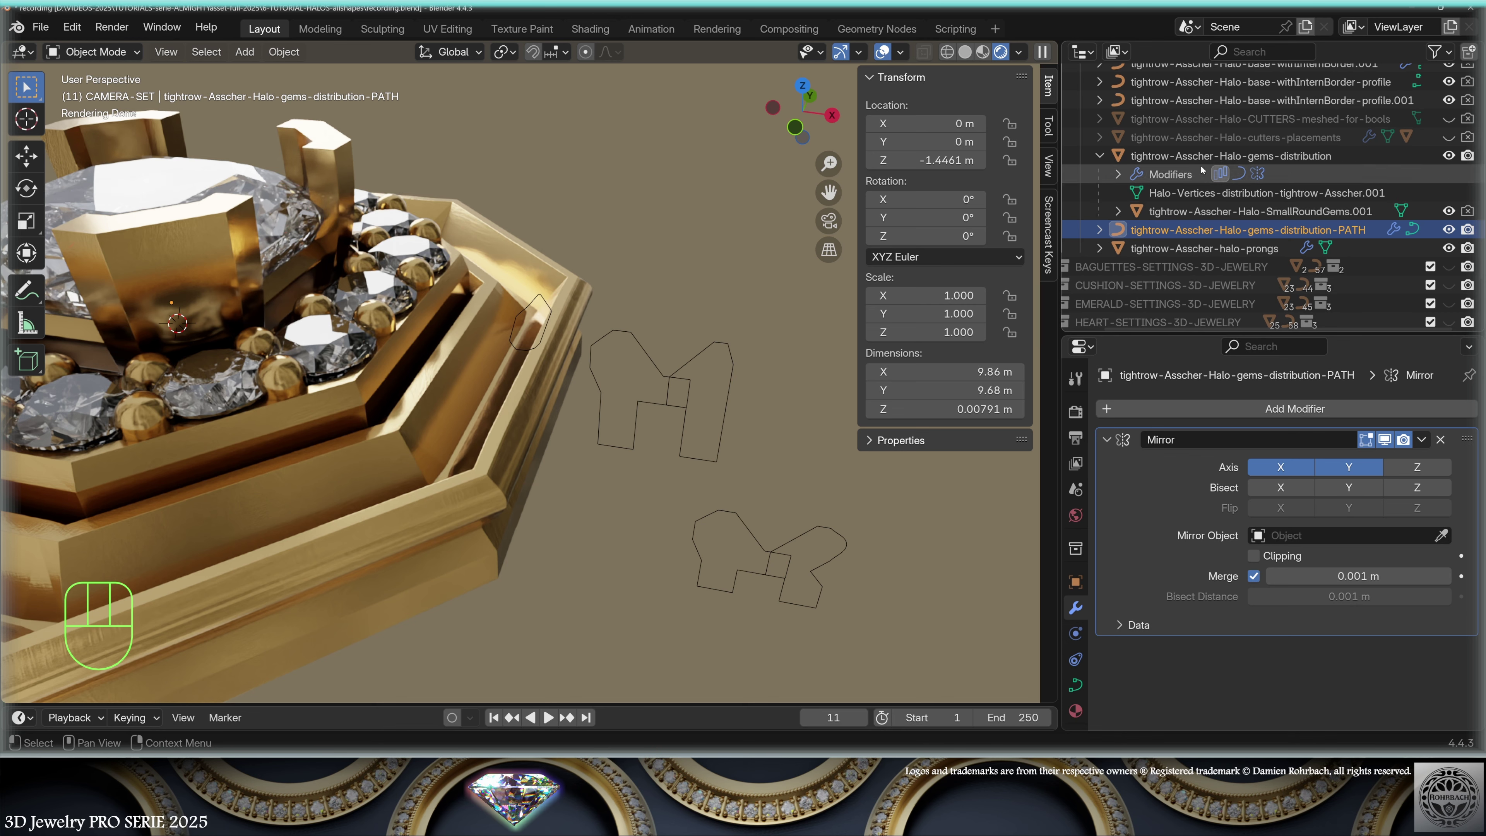
left_click(1226, 157)
left_click(1218, 212, "ctrl")
left_click(1210, 232, "ctrl")
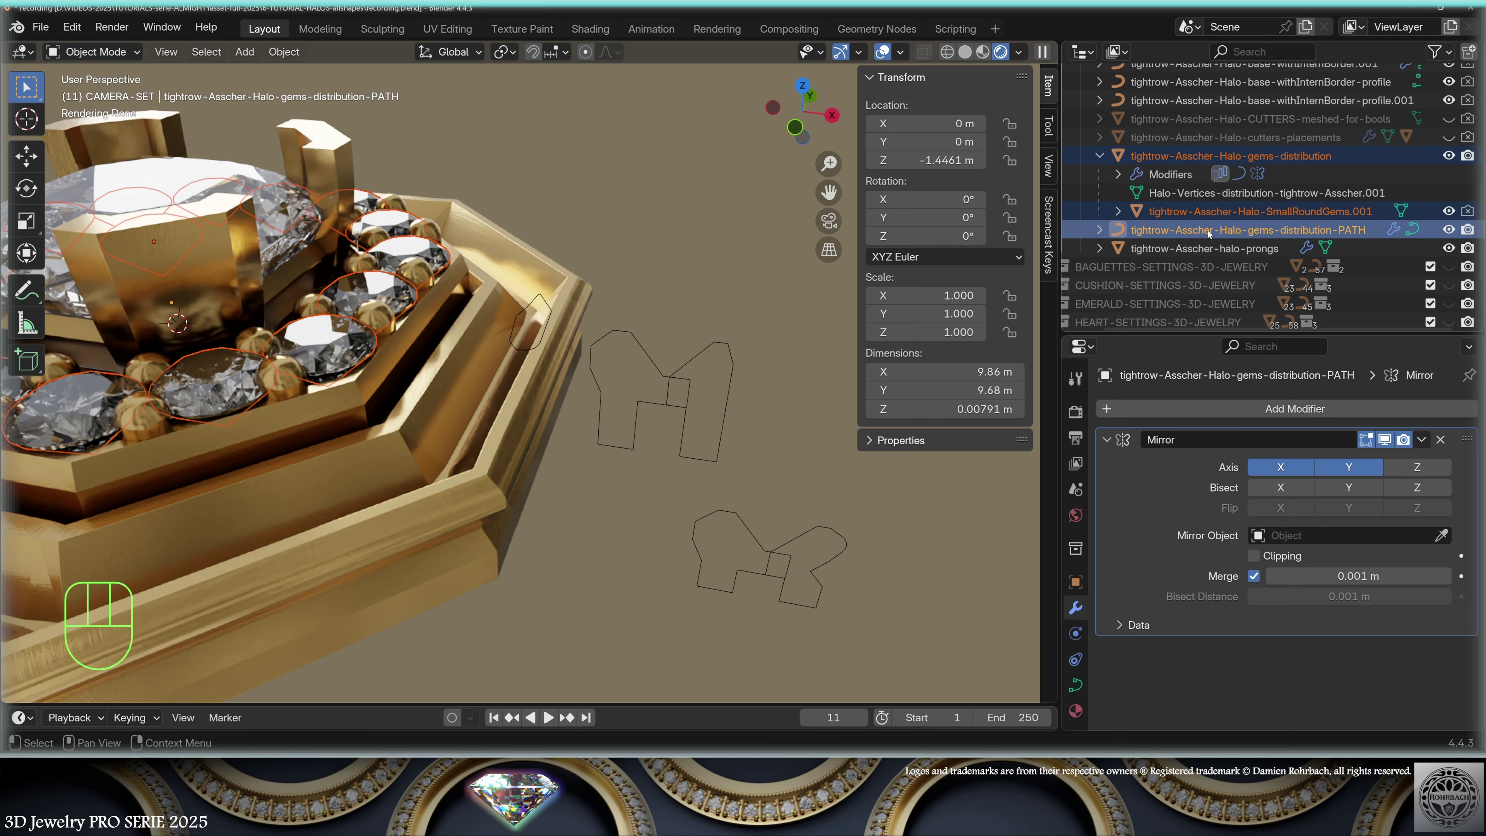
key("KP_Divide")
middle_click_drag(700, 336, 710, 200)
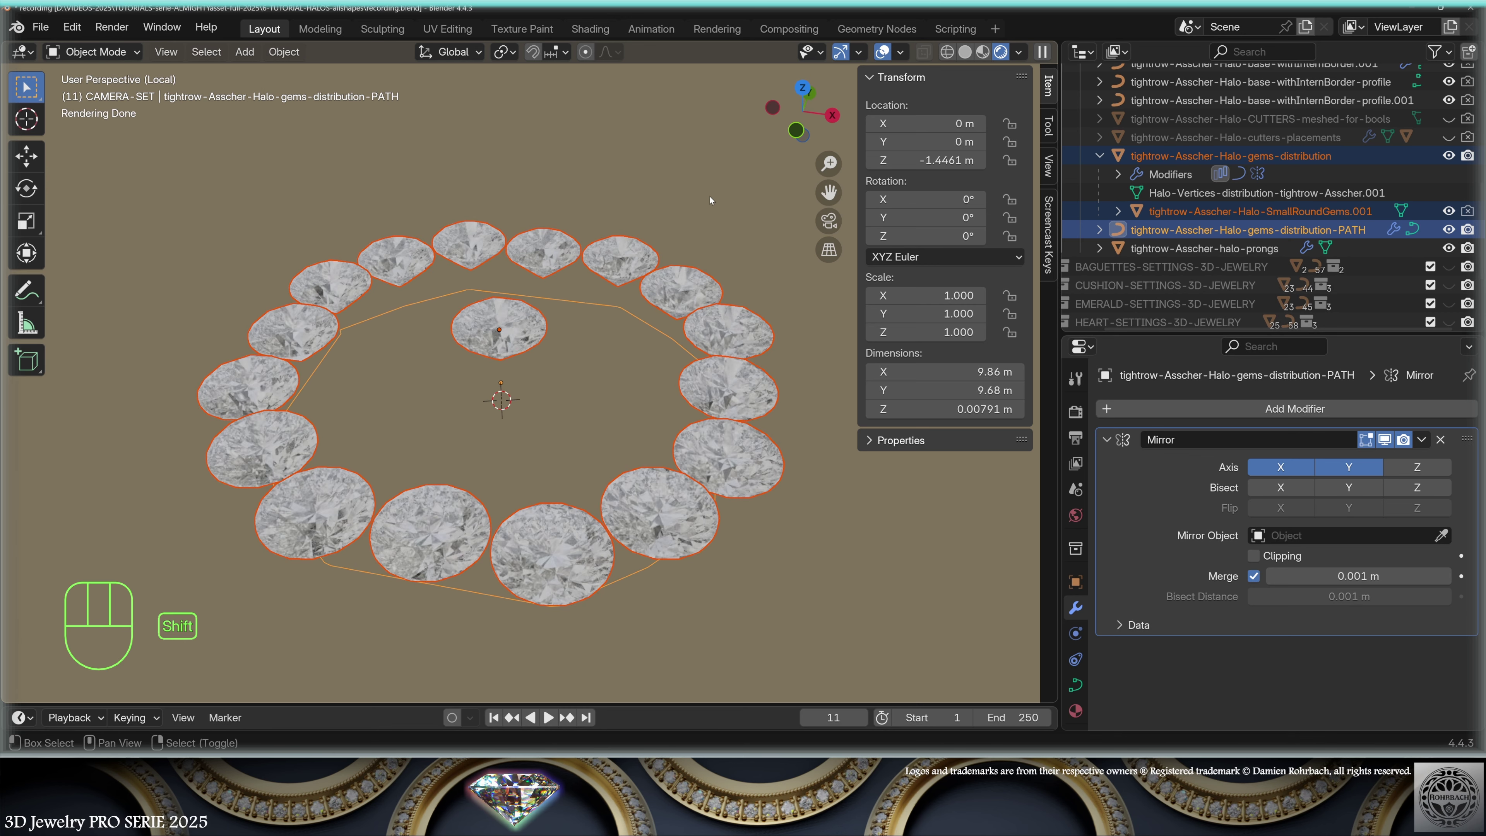
- Duplicate the gem distribution, its small round gem and its path, move the copies up about 7.85 m in Z, and exit local view
key("shift+d")
key("g")
key("z")
left_click(606, 153)
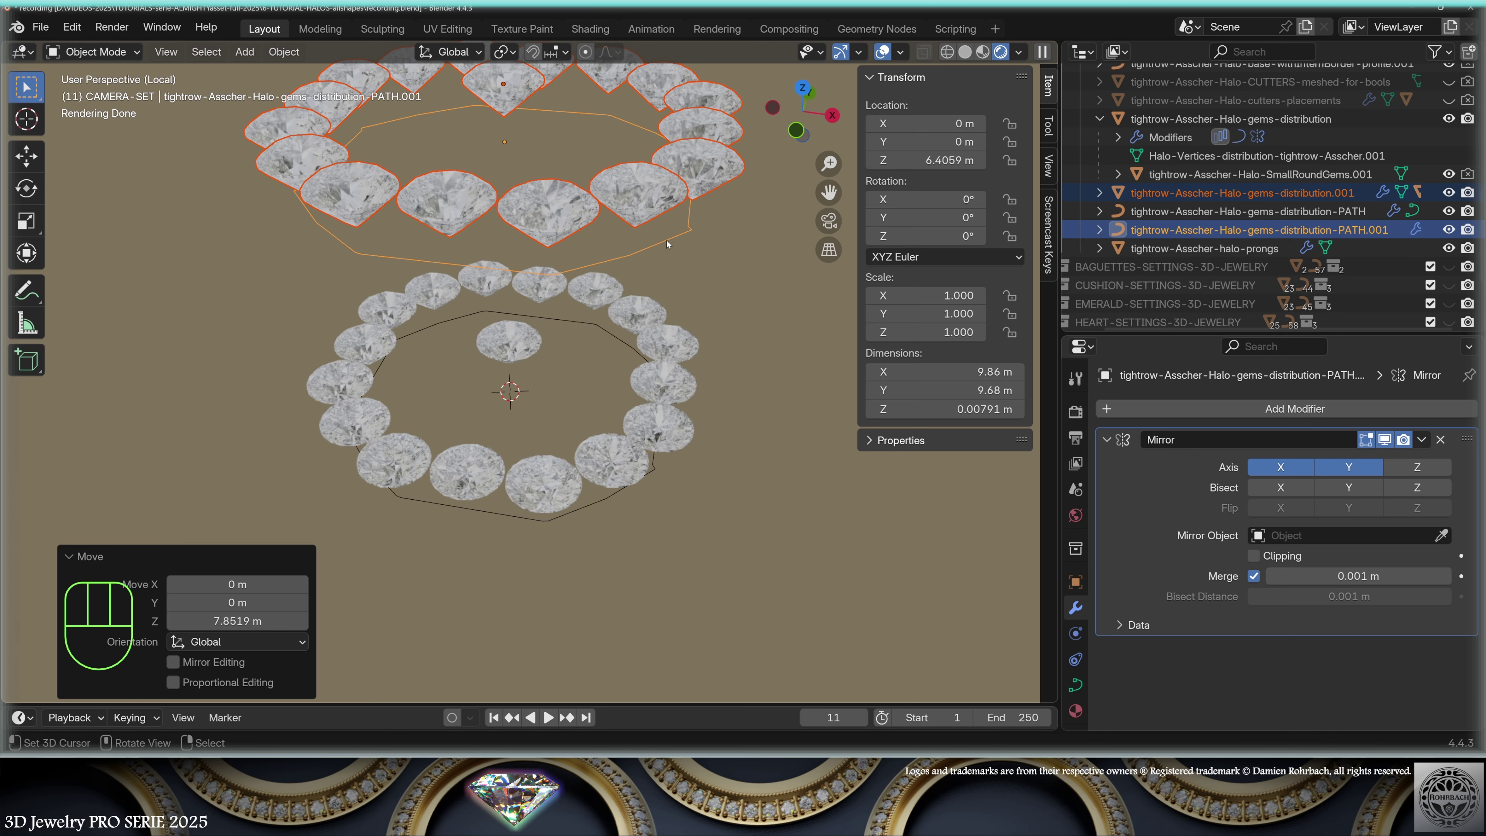
middle_click_drag(664, 240, 726, 325)
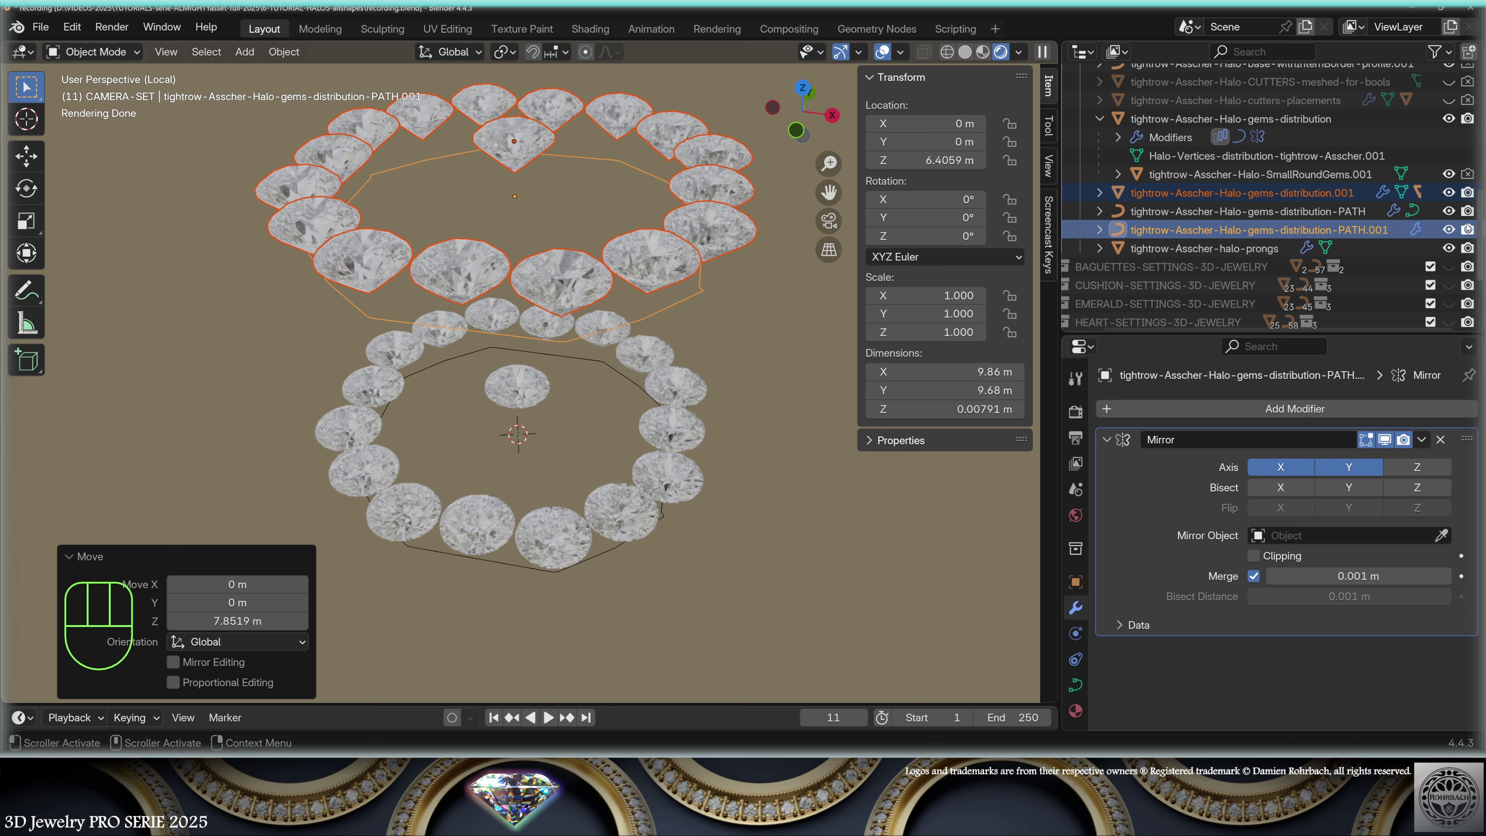
key("KP_Divide")
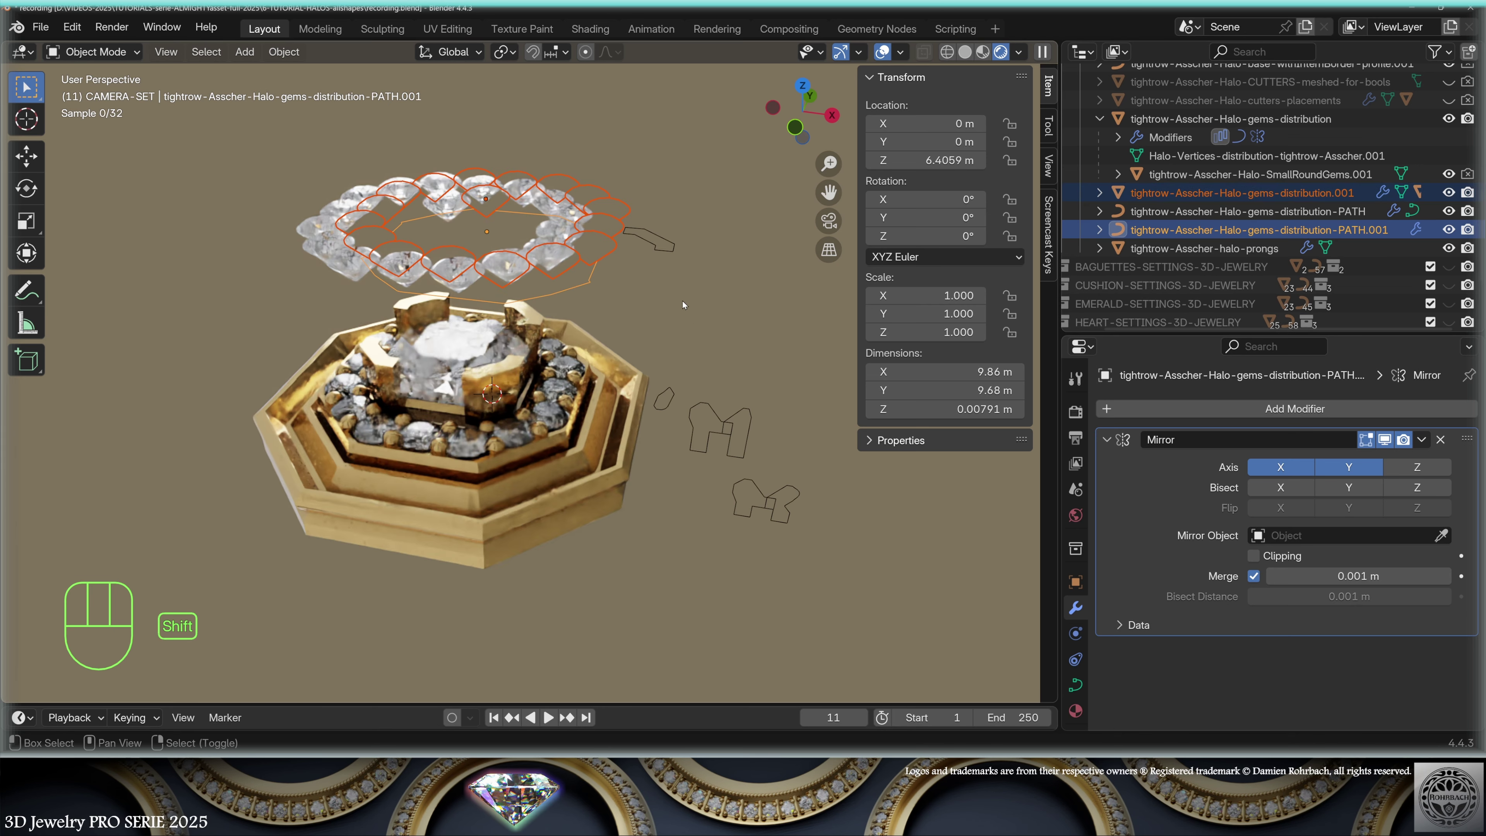
- Select the duplicated gem distribution and expand its hierarchy to check its Curve modifier object and its child gem
scroll(681, 302, "up", 1)
right_click(629, 219)
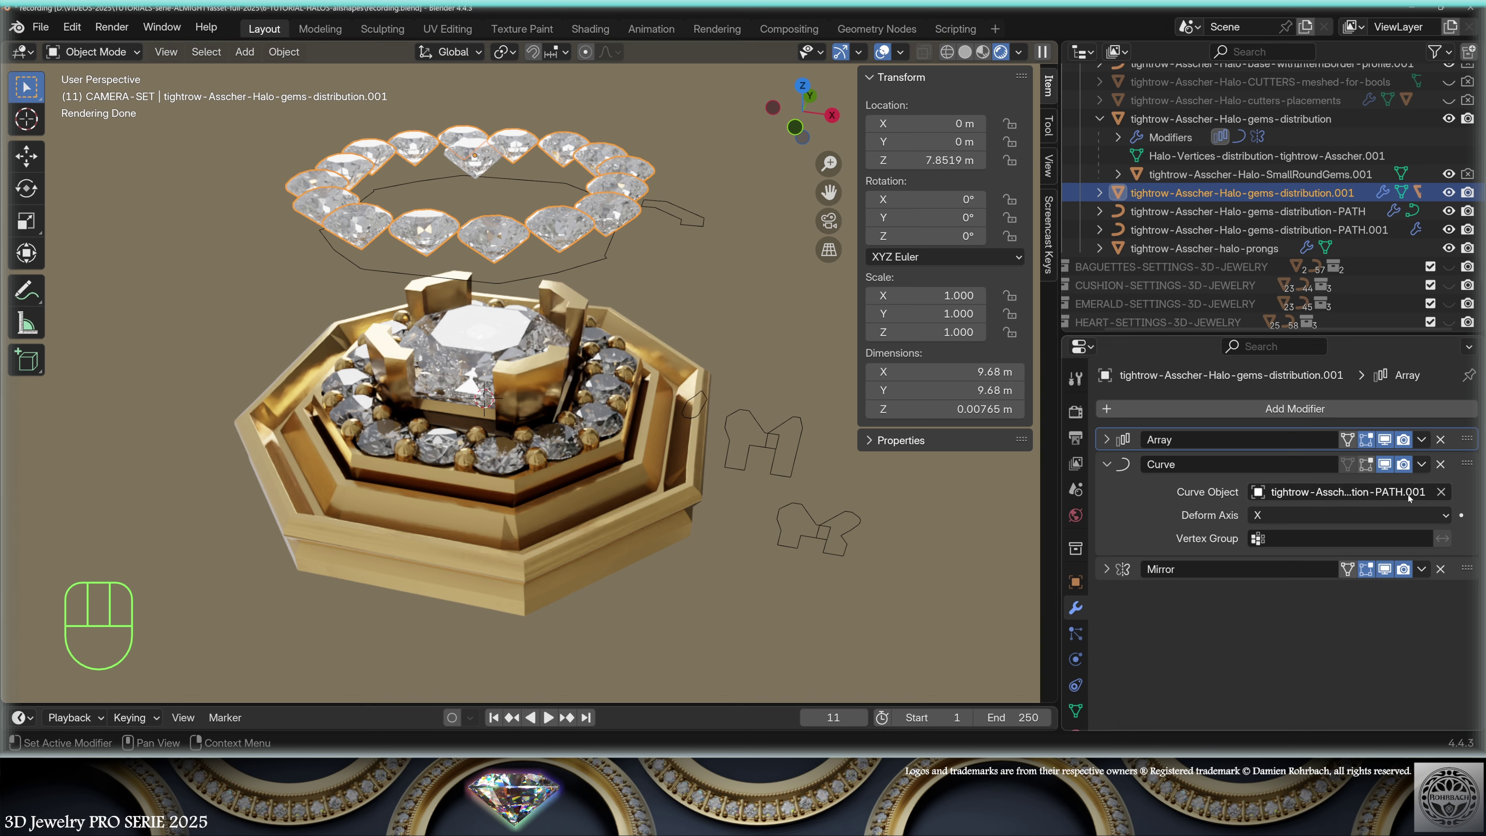
left_click(1096, 194)
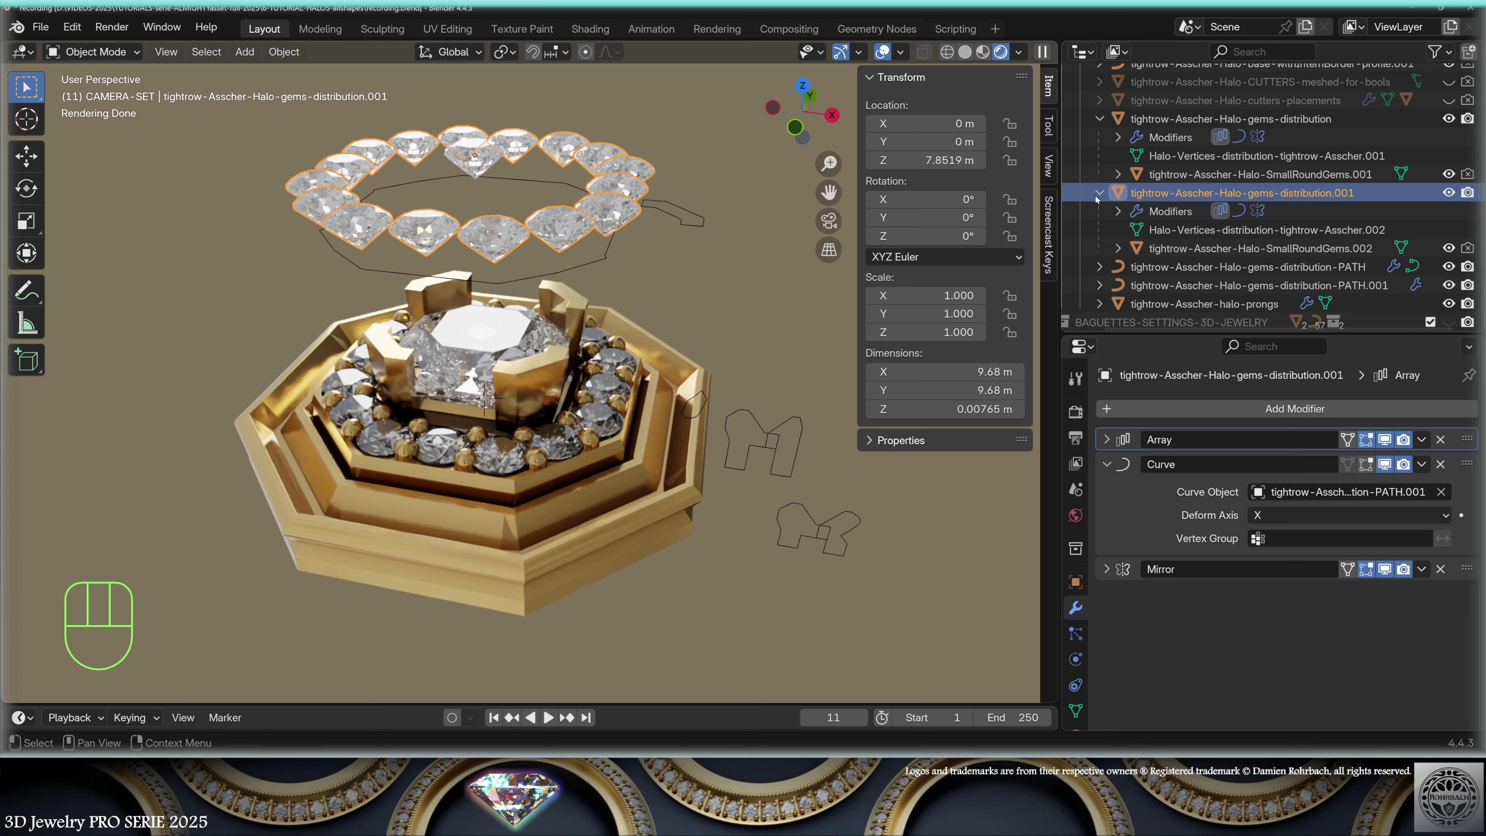
- Scale the duplicated small round gem, tightrow-Asscher-Halo-SmallRoundGems.002, to 0.5 on all axes and return to frame 1
left_click(1214, 253)
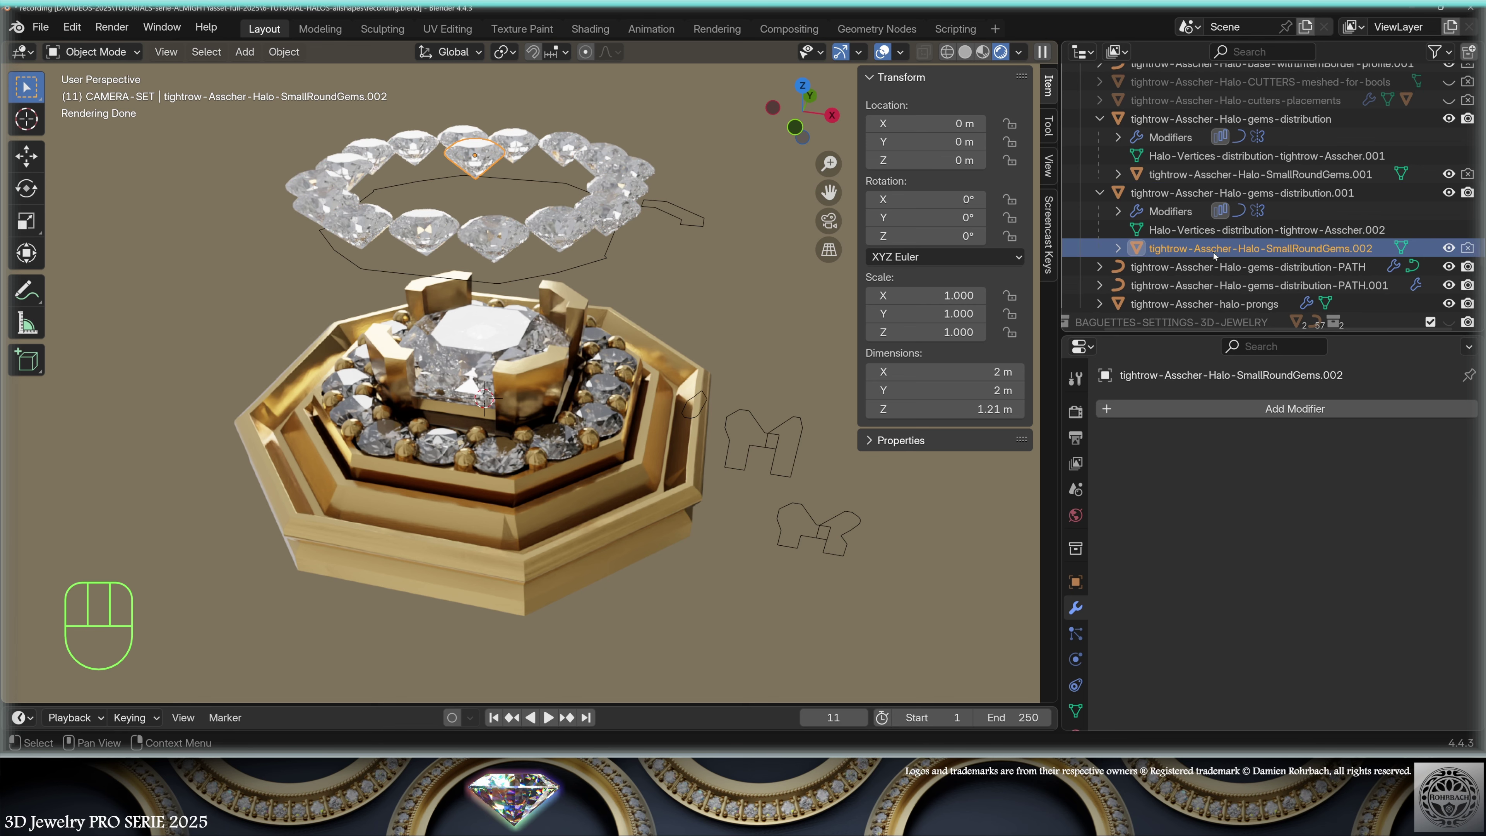
middle_click_drag(491, 228, 502, 222)
key("s")
key("Escape")
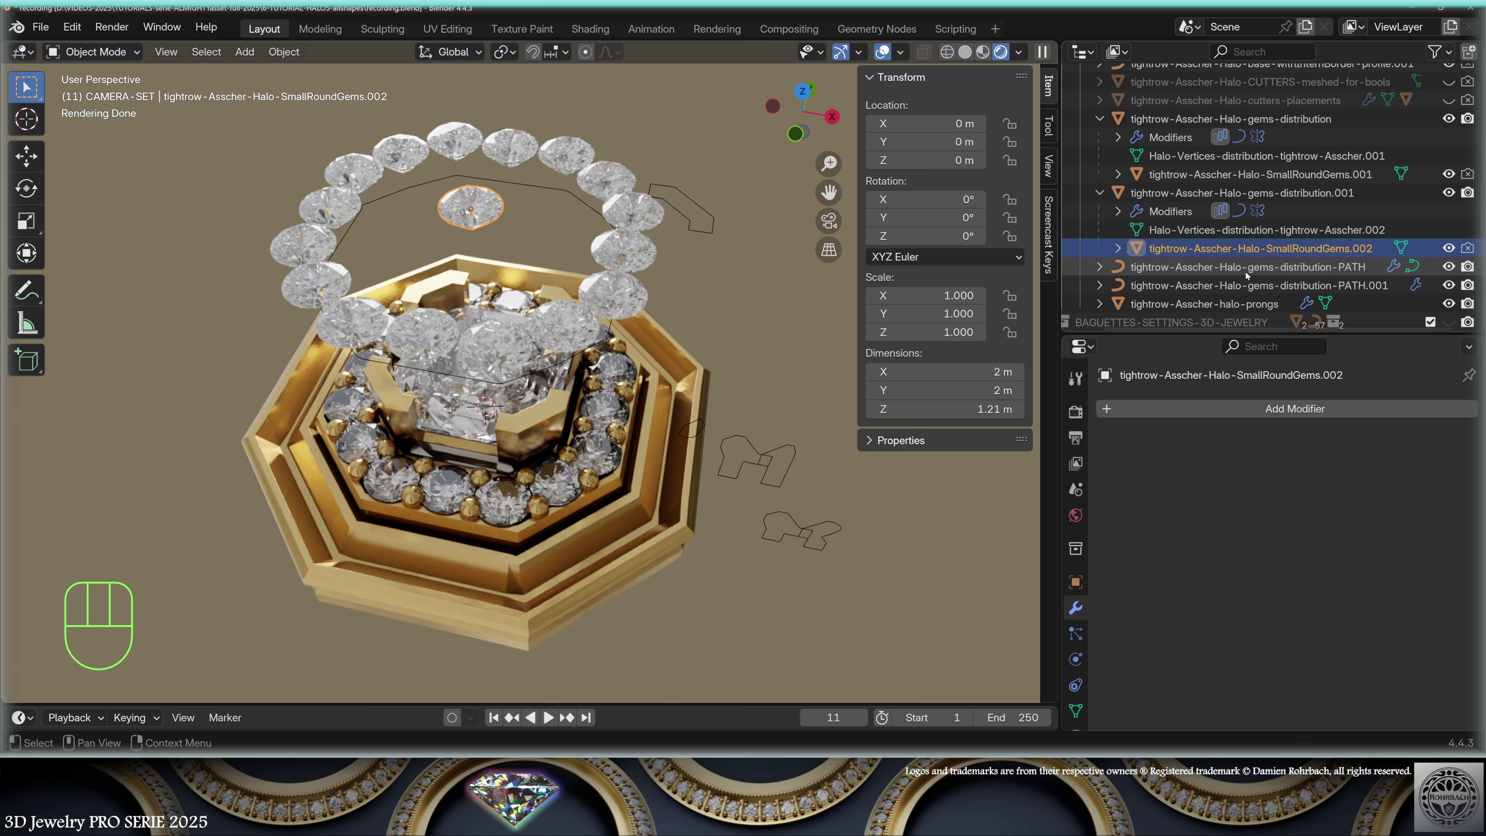
left_click(434, 217)
left_click(488, 194)
middle_click_drag(487, 193, 631, 217)
scroll(631, 213, "up", 3)
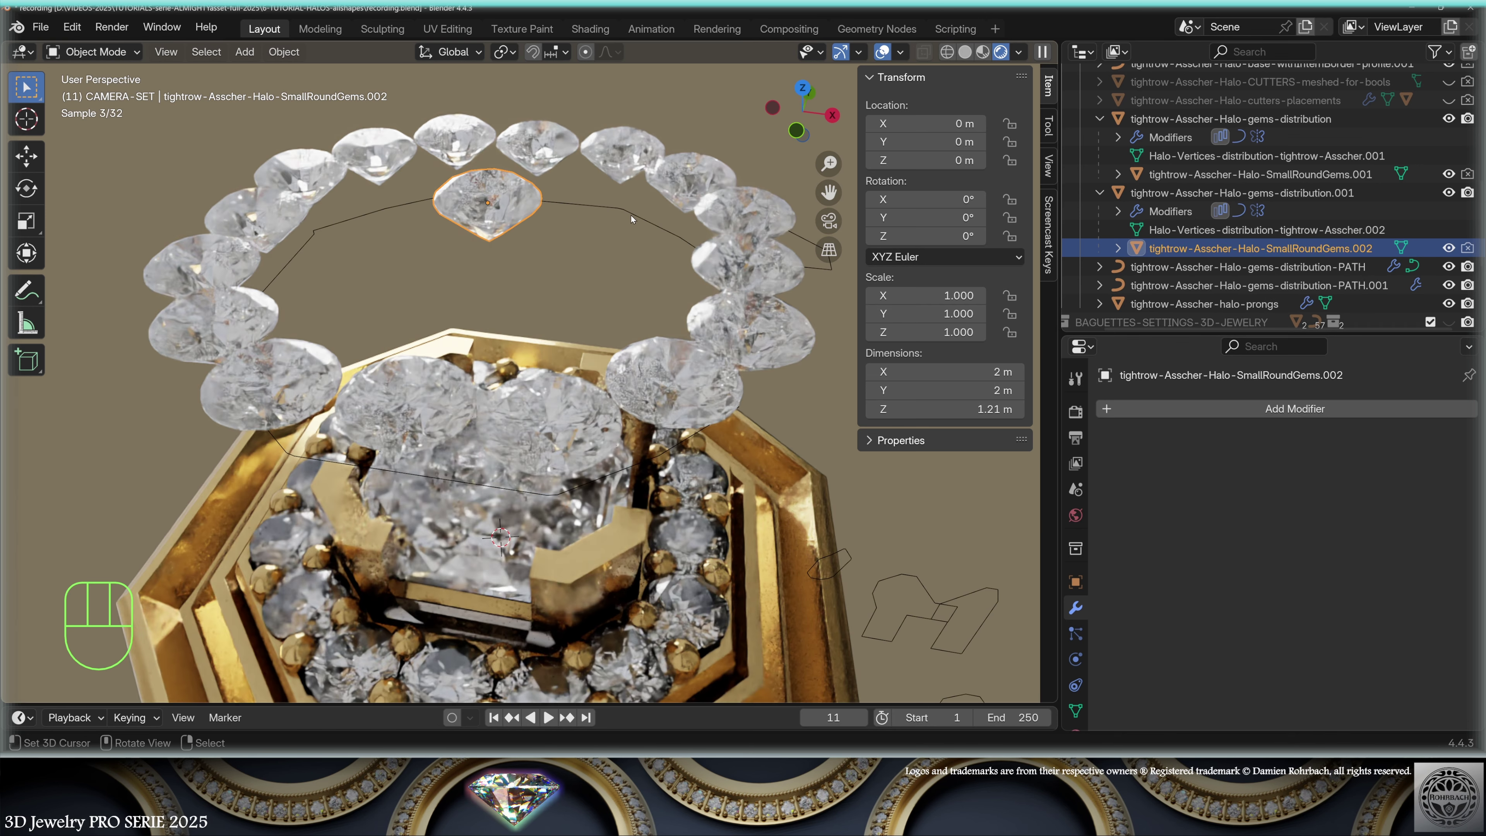
key("Escape")
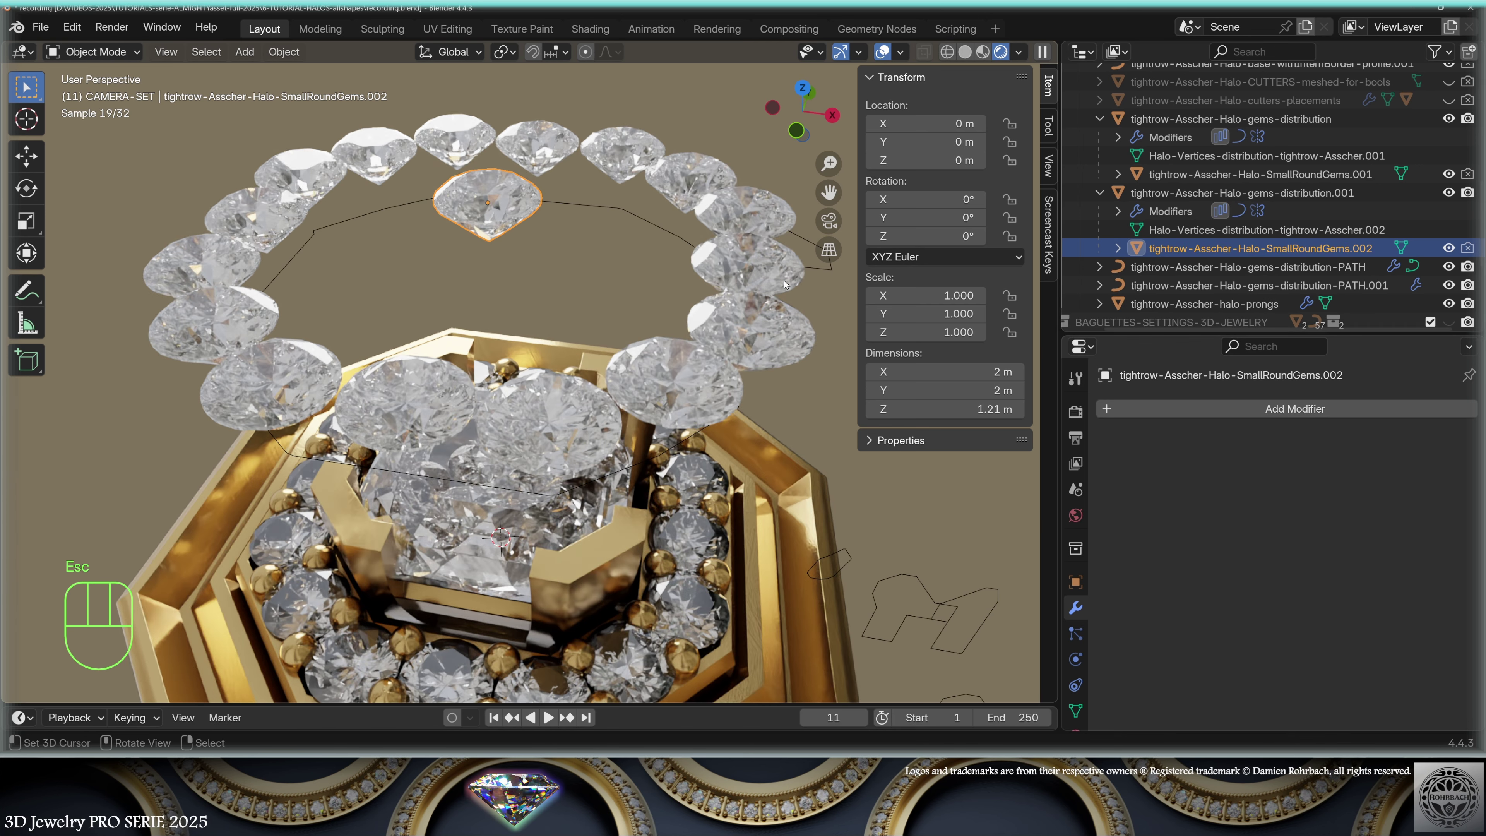
key("s")
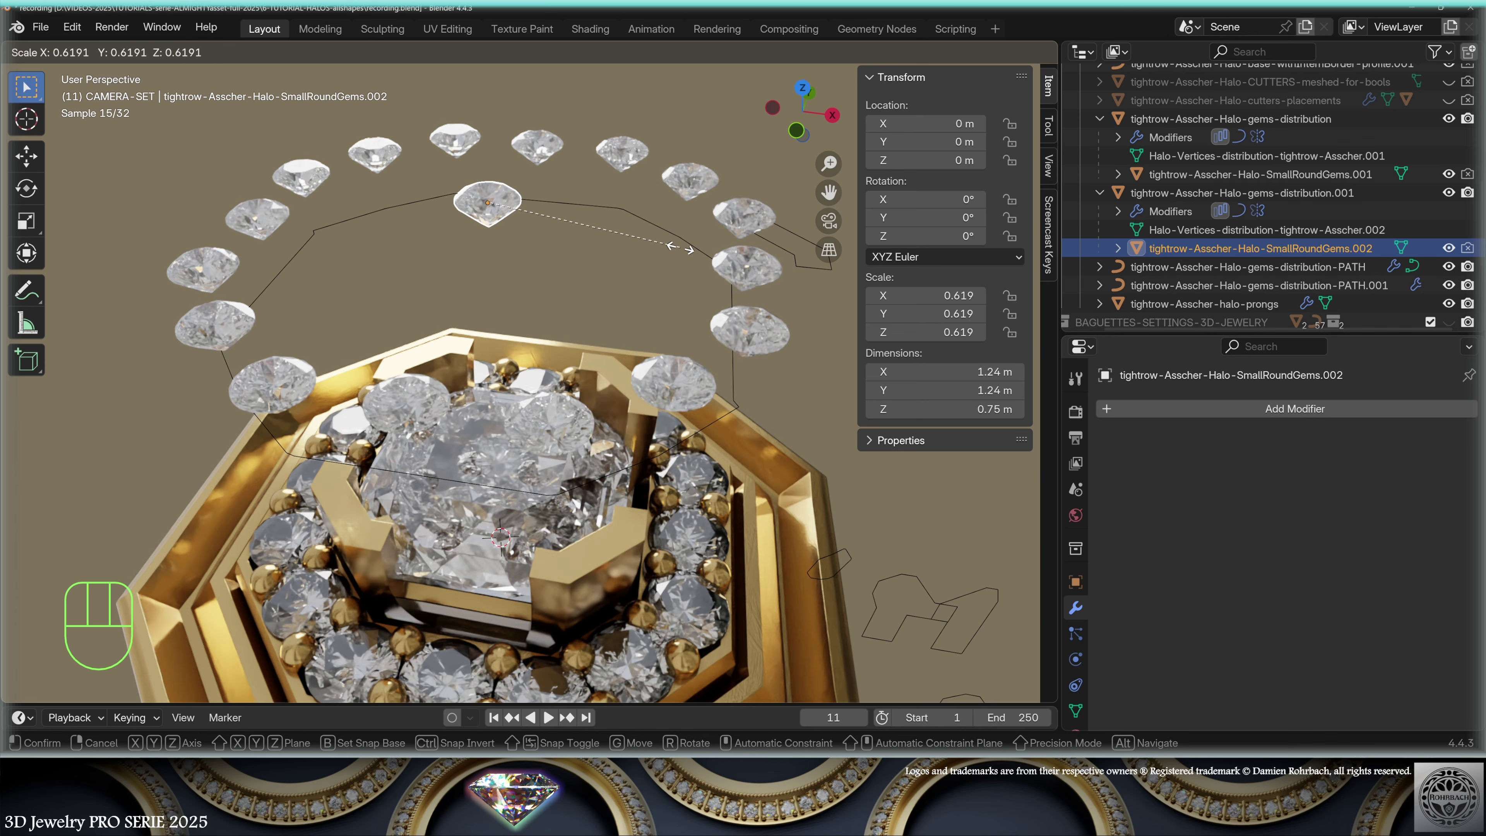
left_click_drag(935, 295, 935, 332)
type(".5")
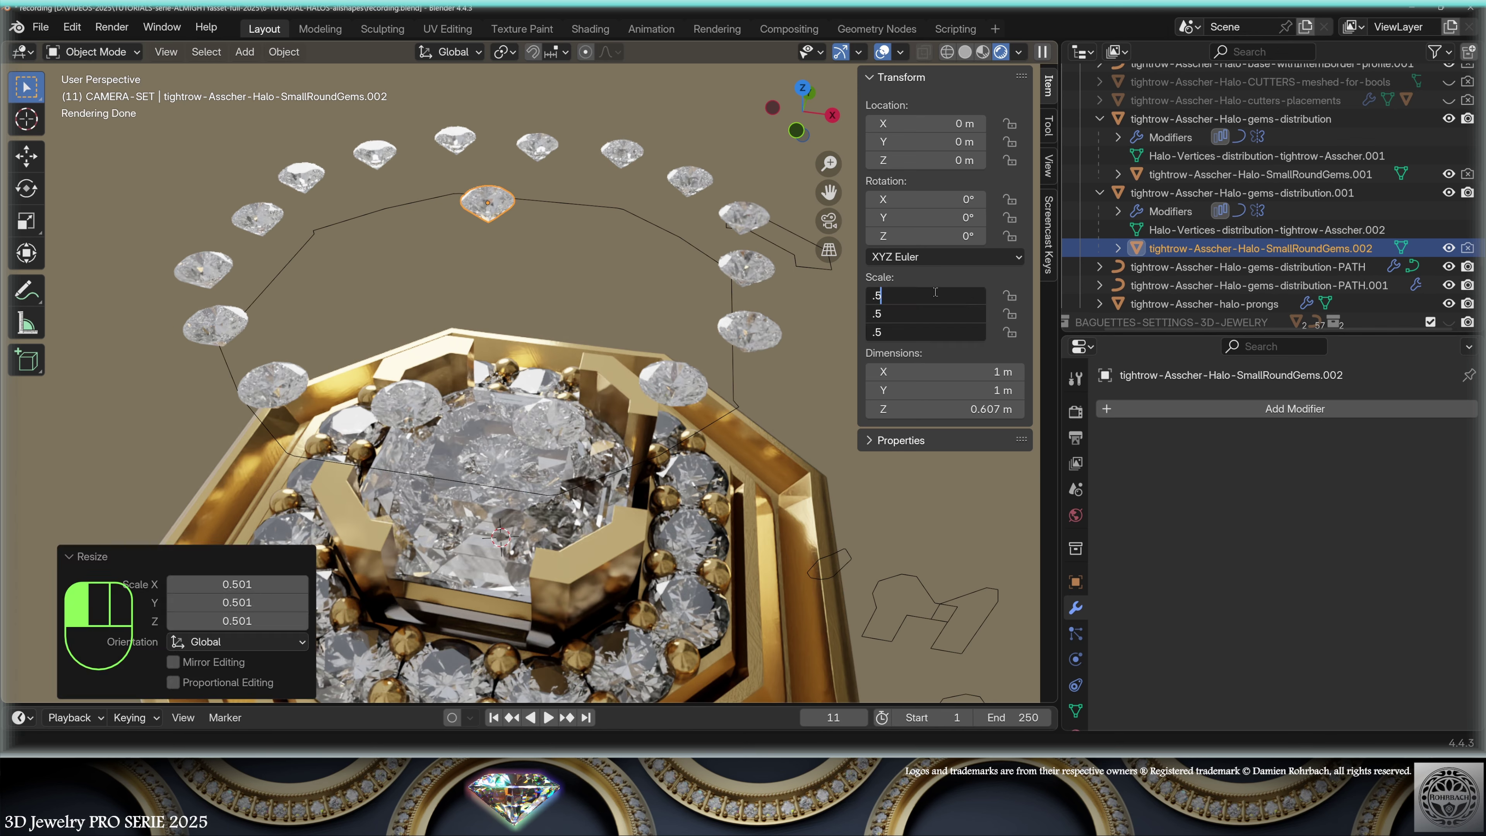
key("Return")
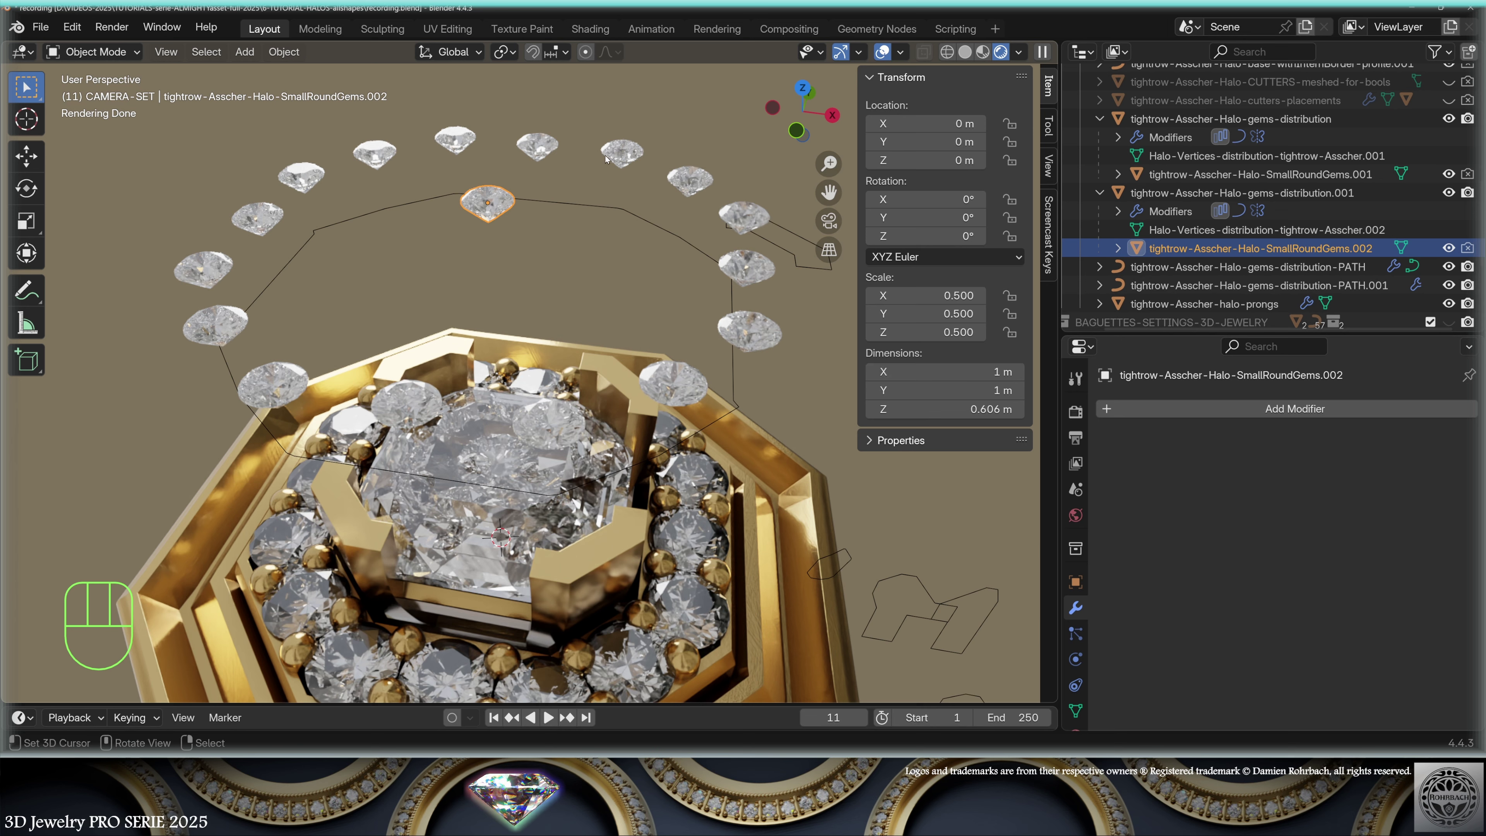
key("shift+Left")
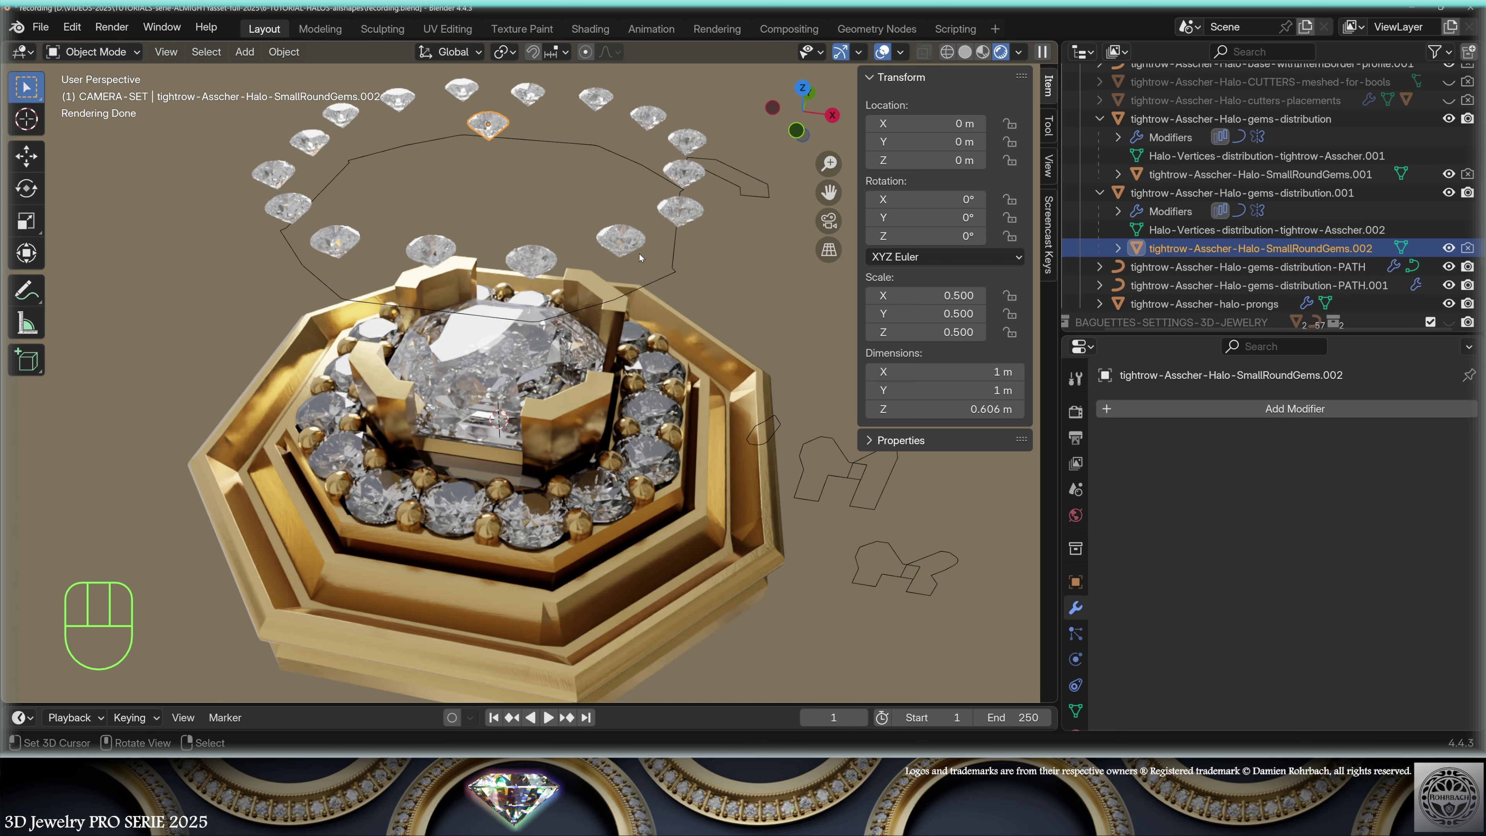
- In top view, scale the duplicated gem path, tightrow-Asscher-Halo-gems-distribution-PATH.001, up to 1.5 so the gems follow the outer channel
key("KP_7")
scroll(586, 260, "up", 4)
left_click(586, 260)
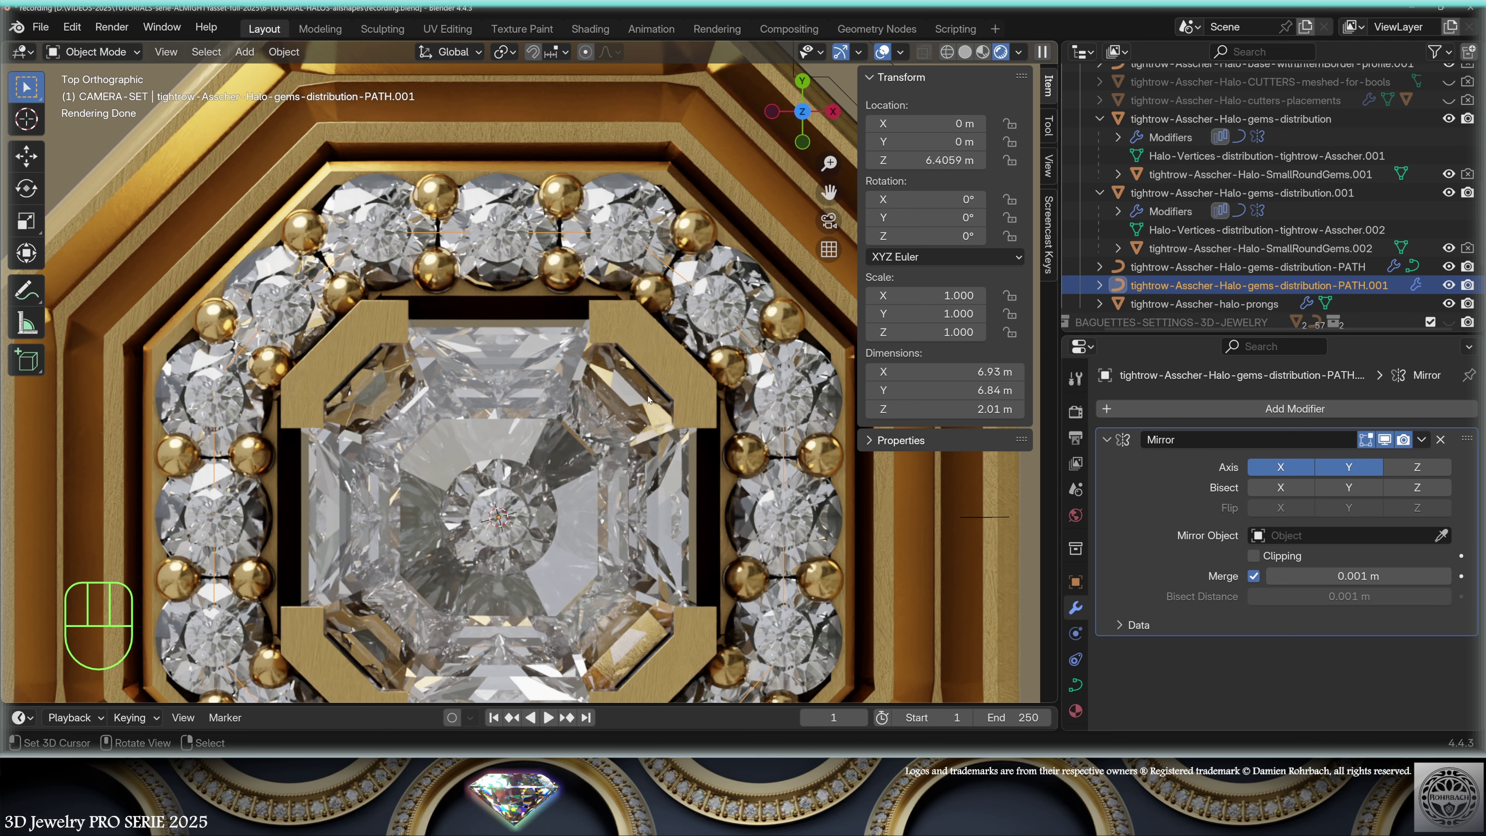
scroll(648, 400, "down", 4)
key("s")
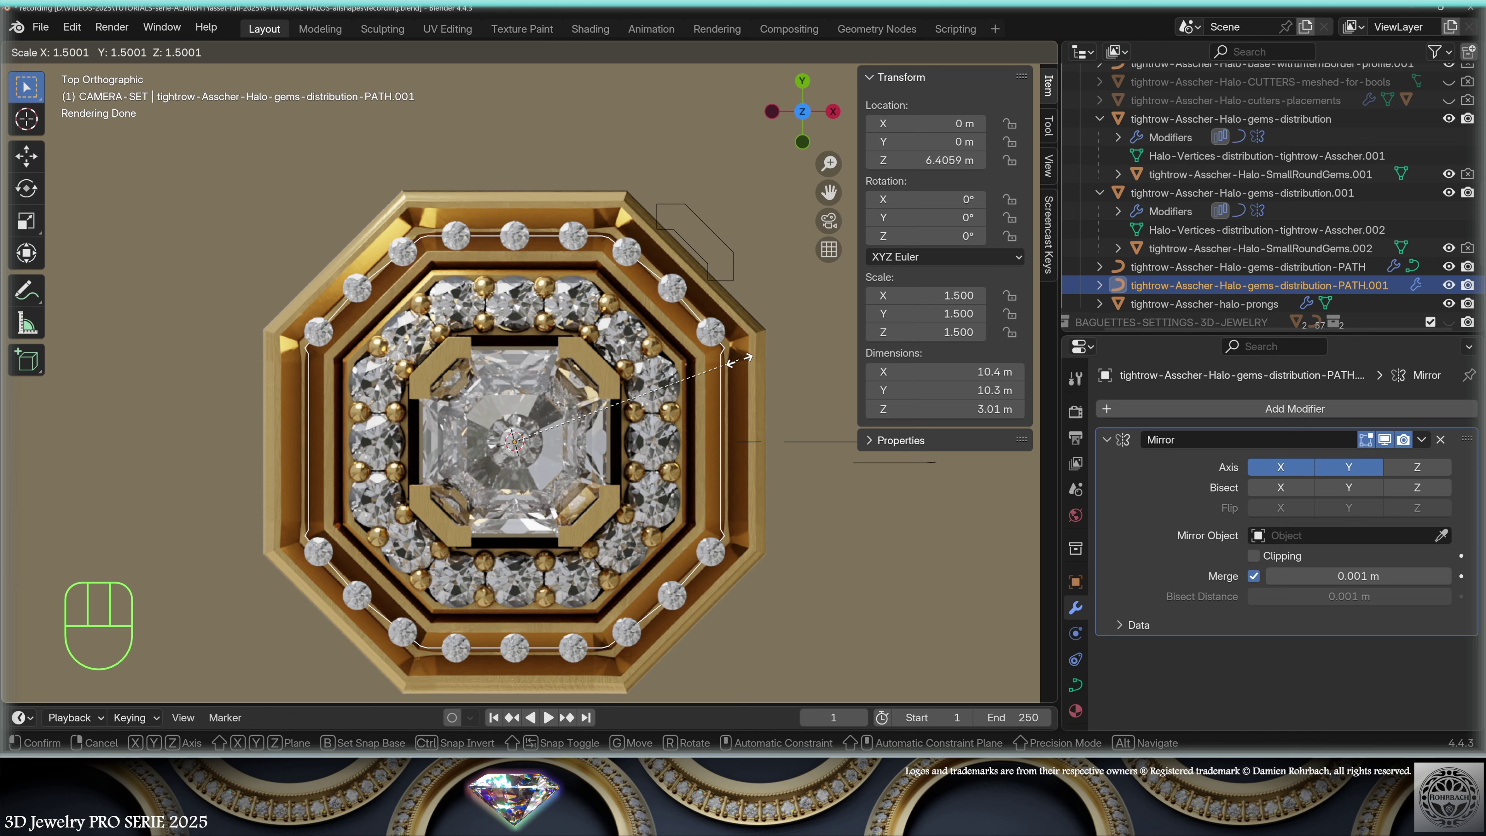
left_click(739, 360)
scroll(468, 292, "up", 7)
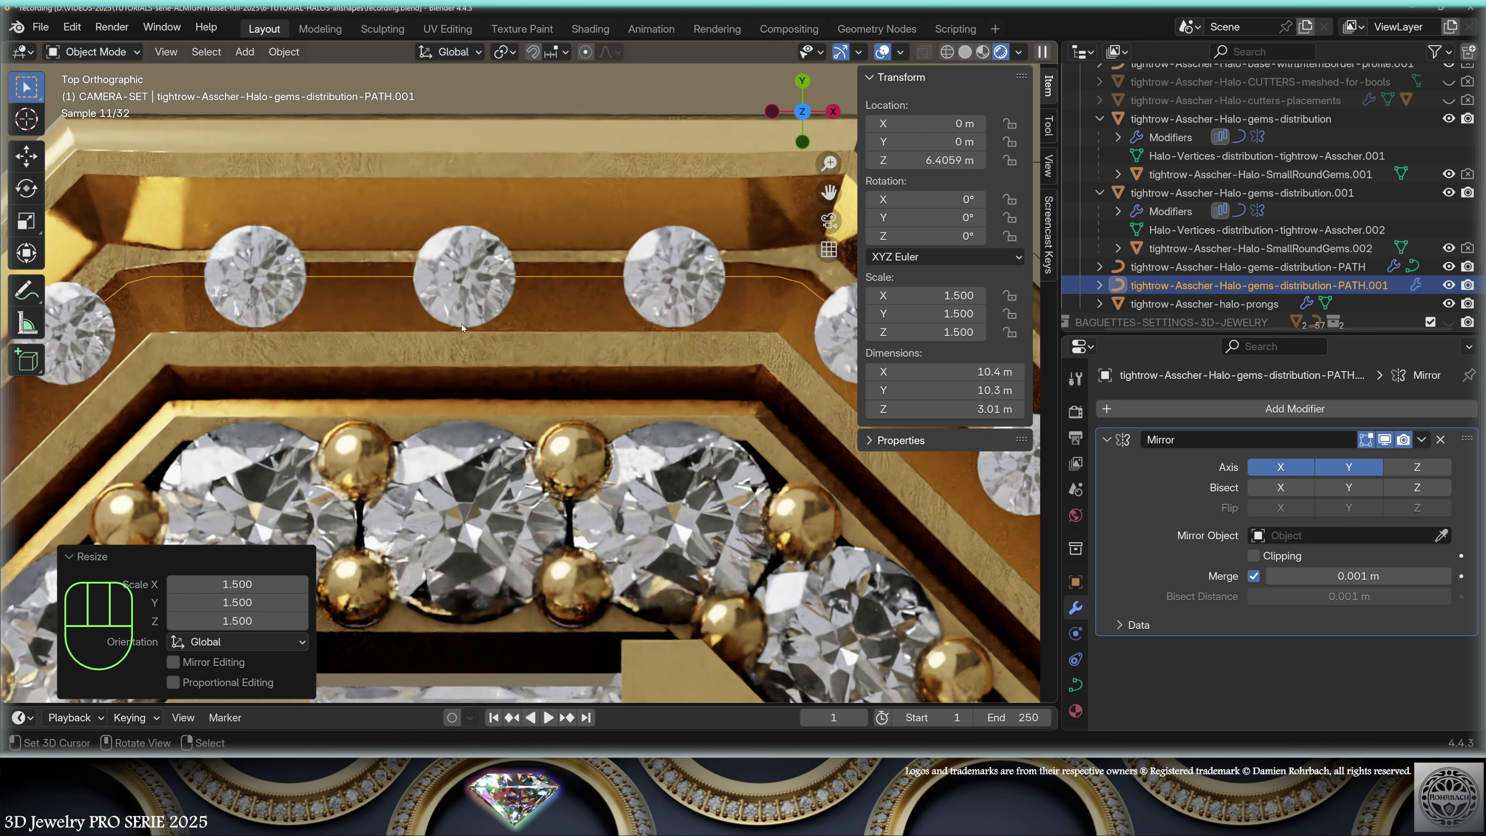
scroll(466, 281, "down", 4)
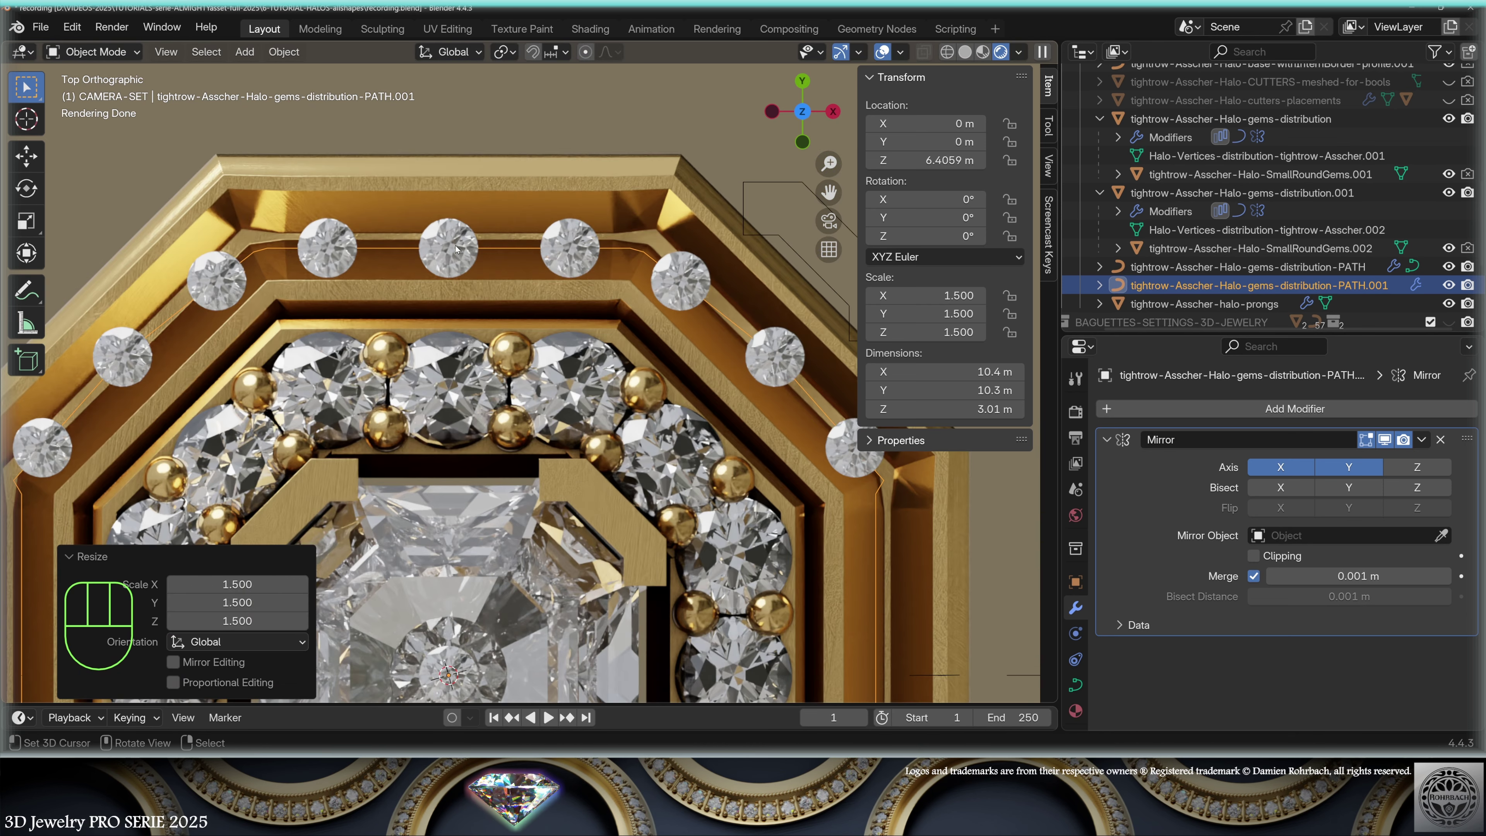
- Set the Array modifier's constant offset on the duplicated gem distribution to 1.1 m in X
left_click(459, 235)
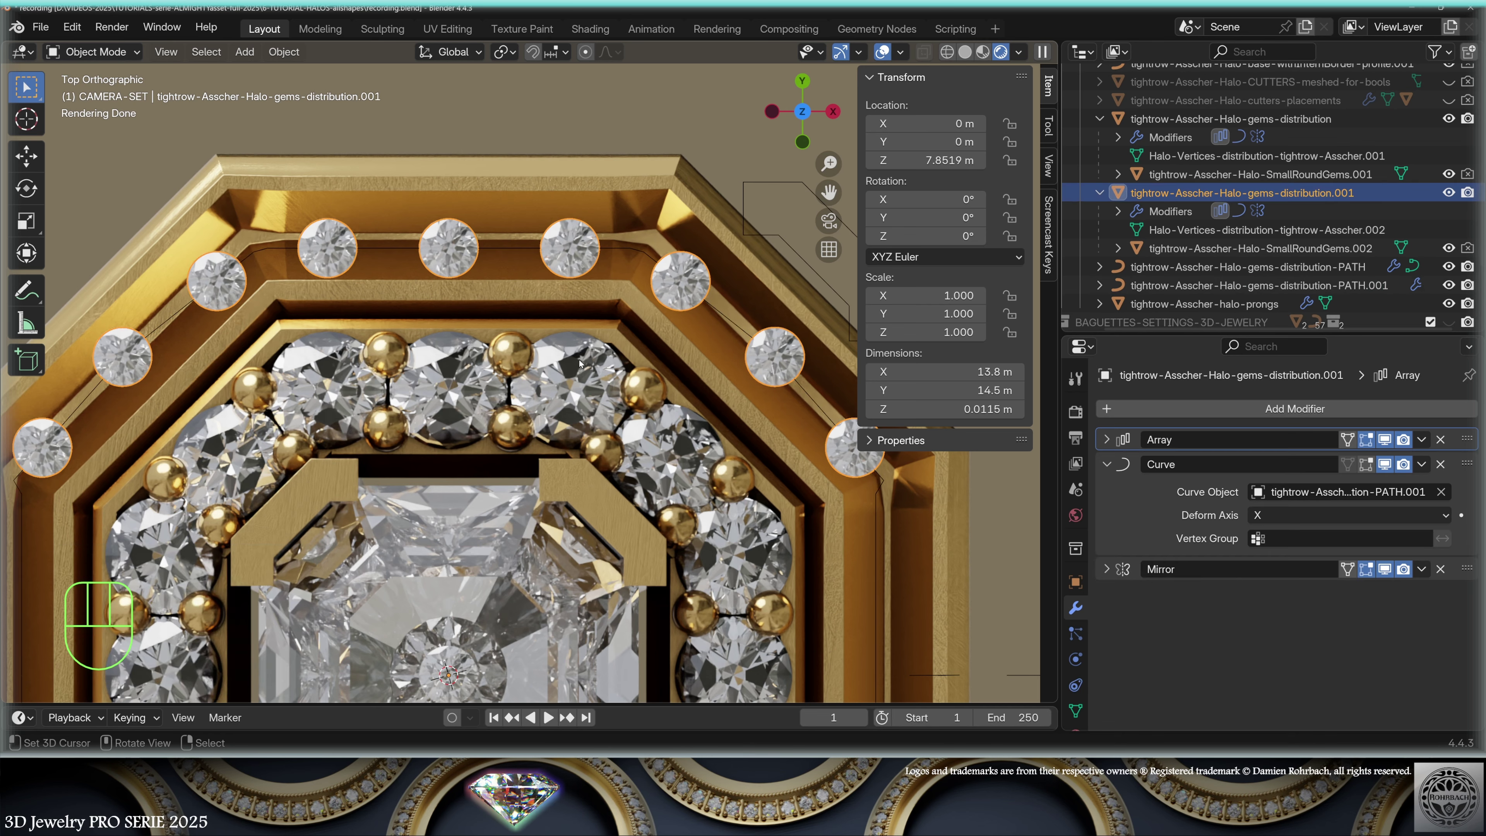
left_click(1106, 441)
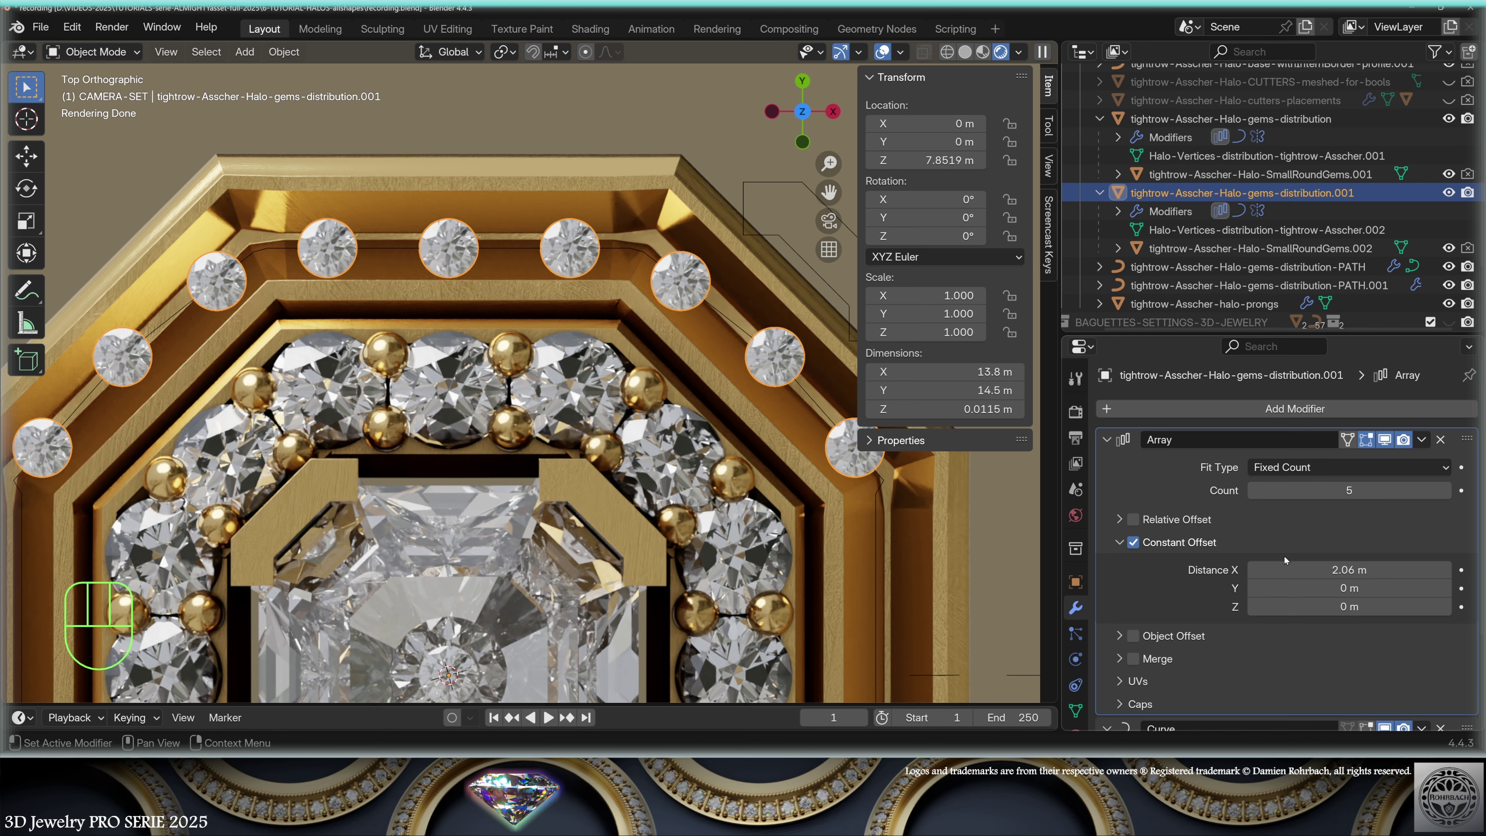
left_click(1107, 440)
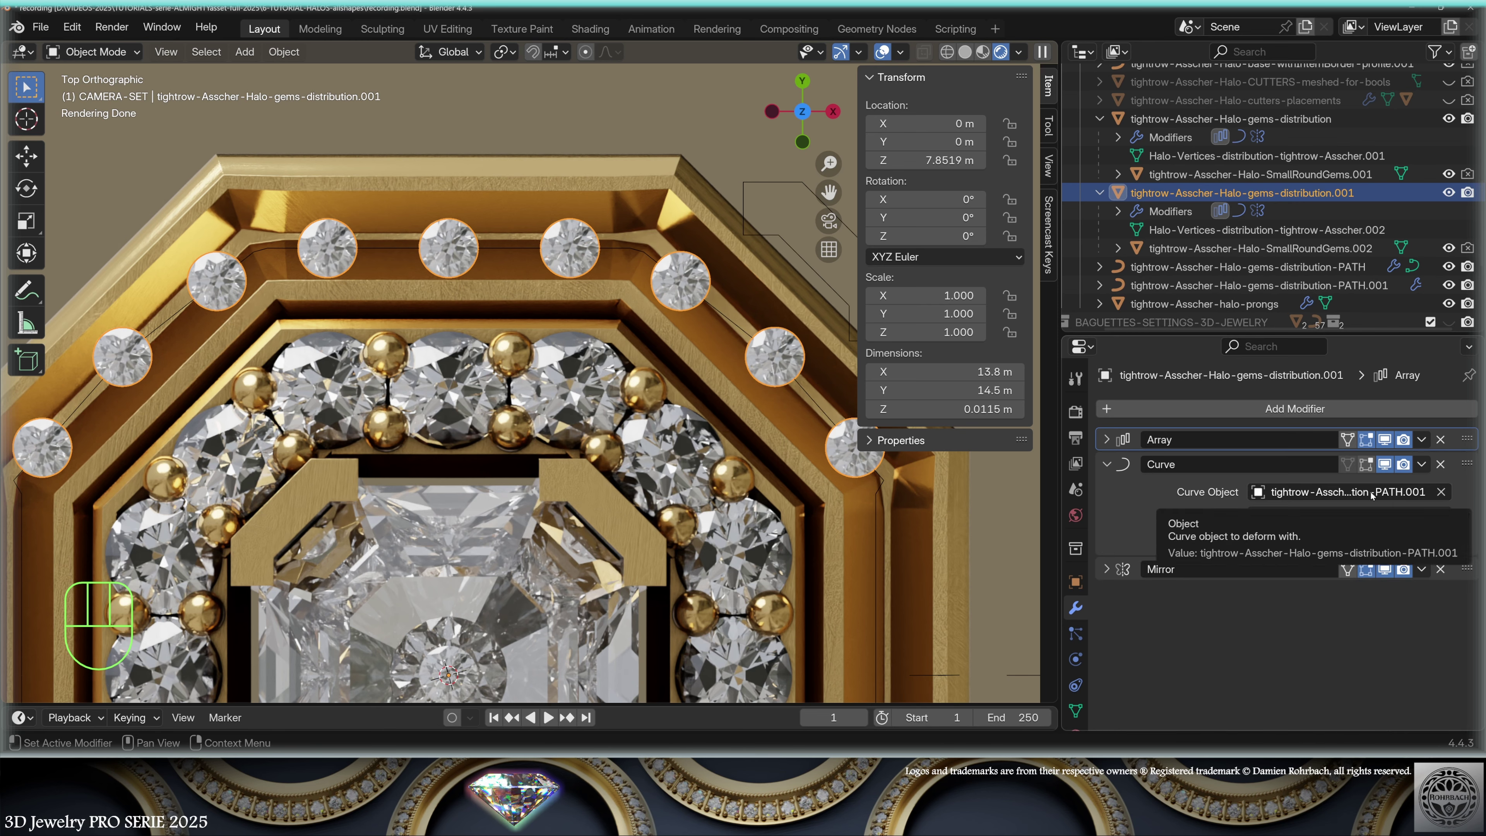
left_click(1135, 571)
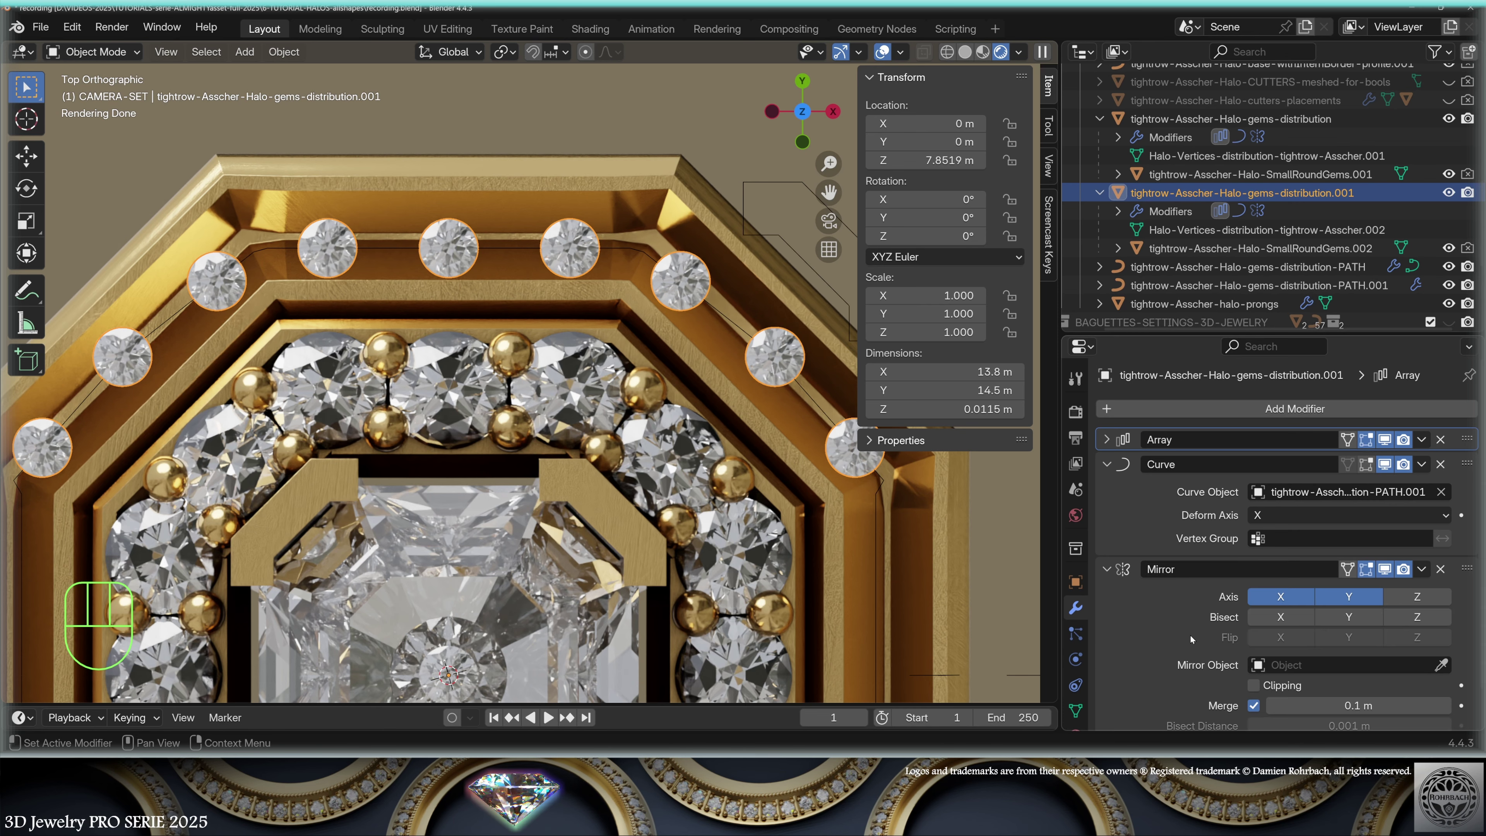
left_click(1107, 439, "ctrl")
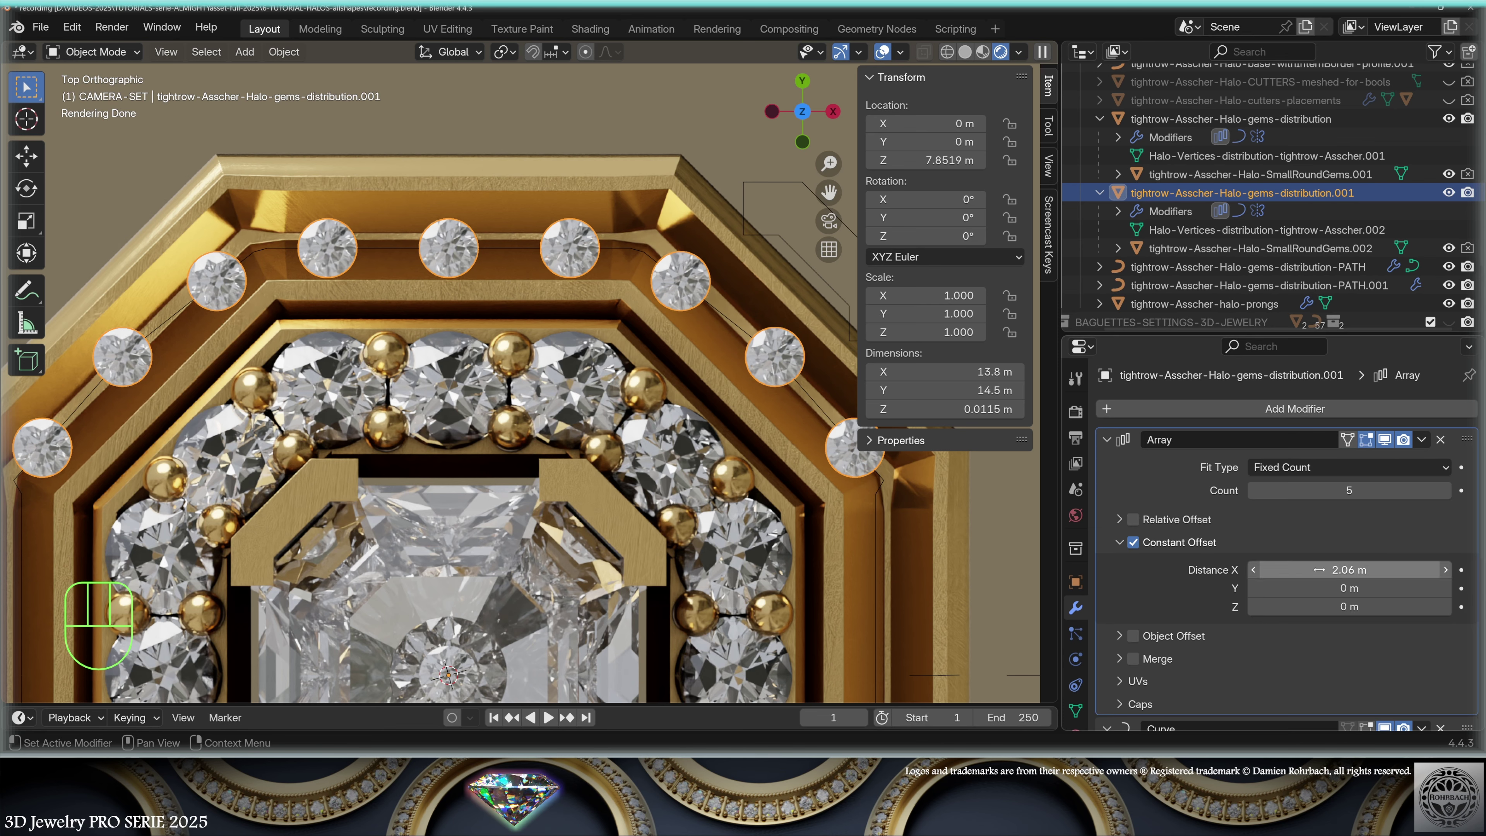
left_click(1324, 570)
type("1.1")
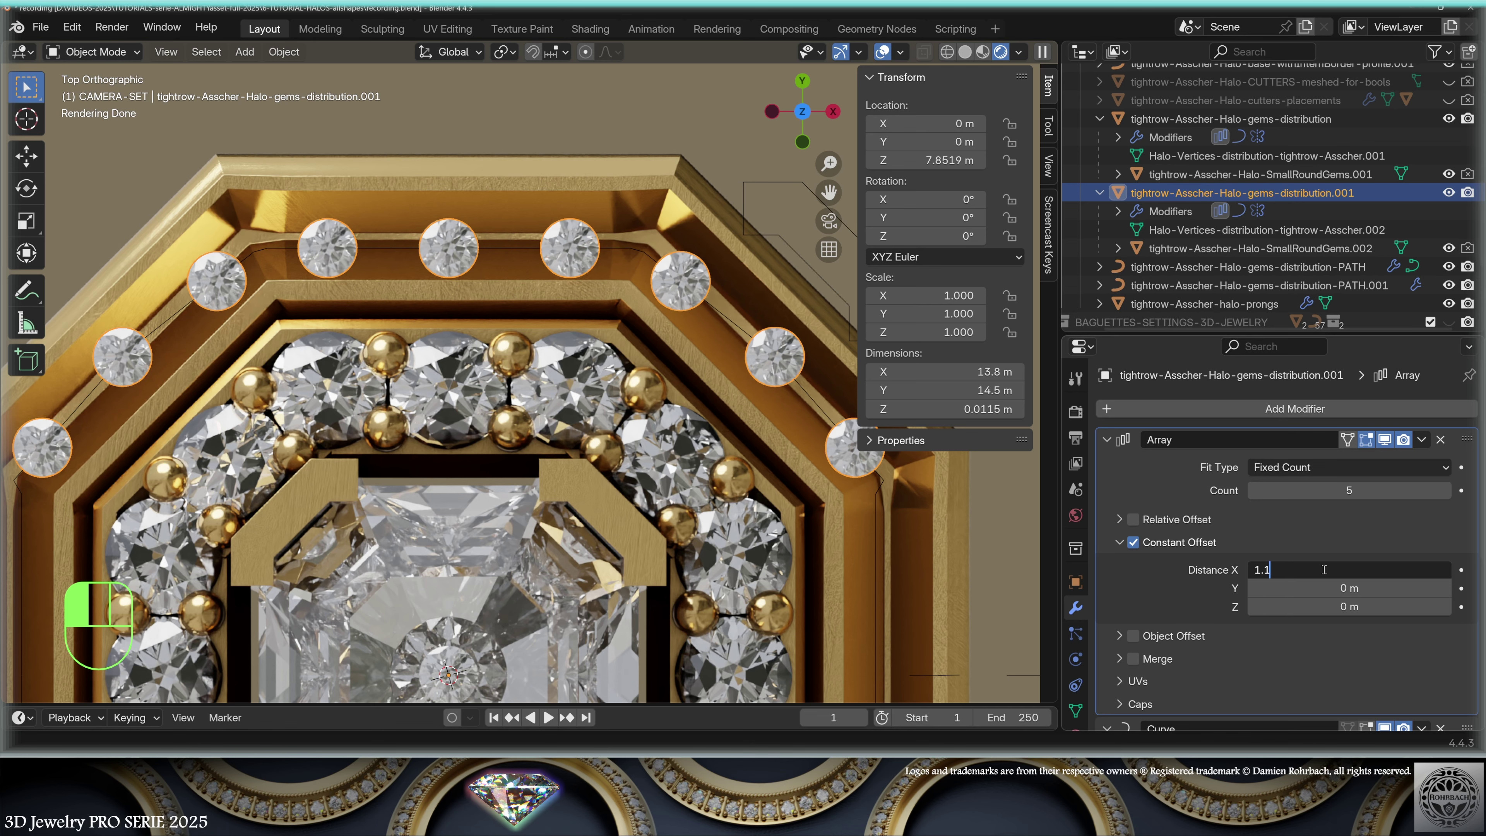
key("Return")
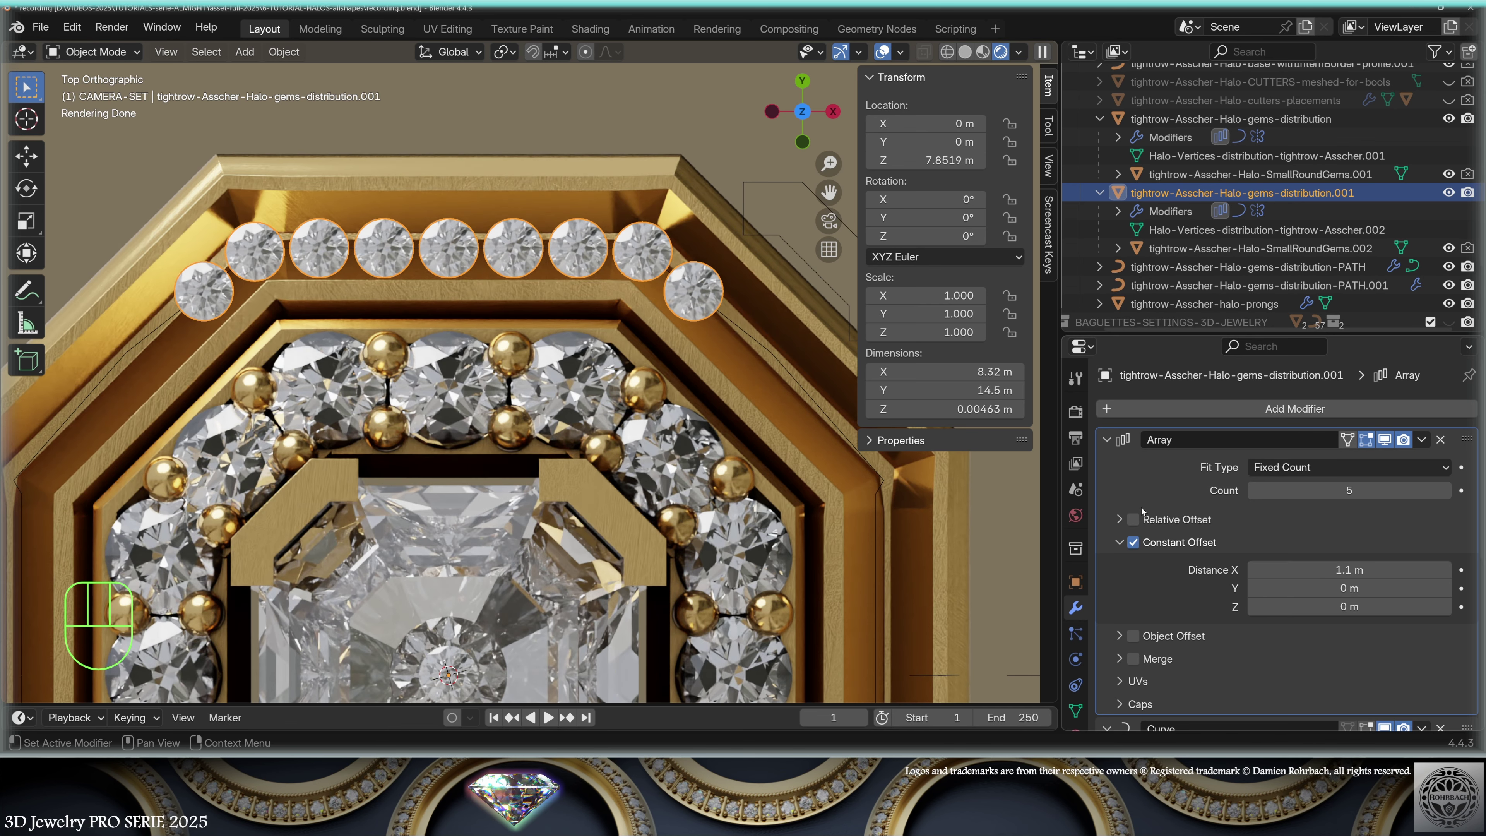
- Raise the Array count of the duplicated gem distribution to 12 to fill the outer channel's sides
left_click(1445, 491)
left_click(1445, 491)
left_click(1445, 490)
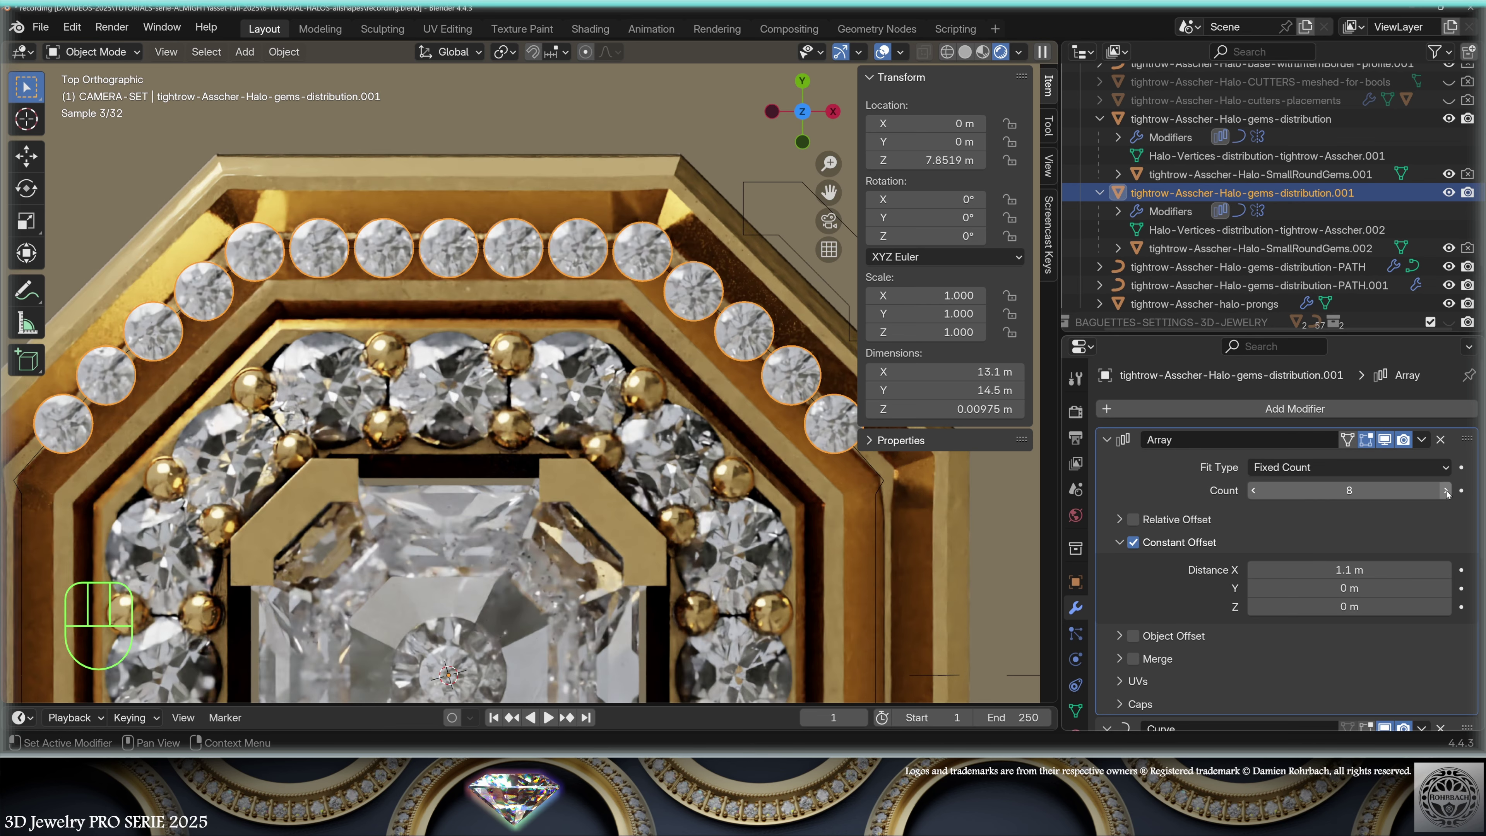
left_click(1447, 491)
left_click(1447, 492)
left_click(1447, 491)
left_click(1447, 491)
middle_click_drag(994, 679, 884, 609, "shift")
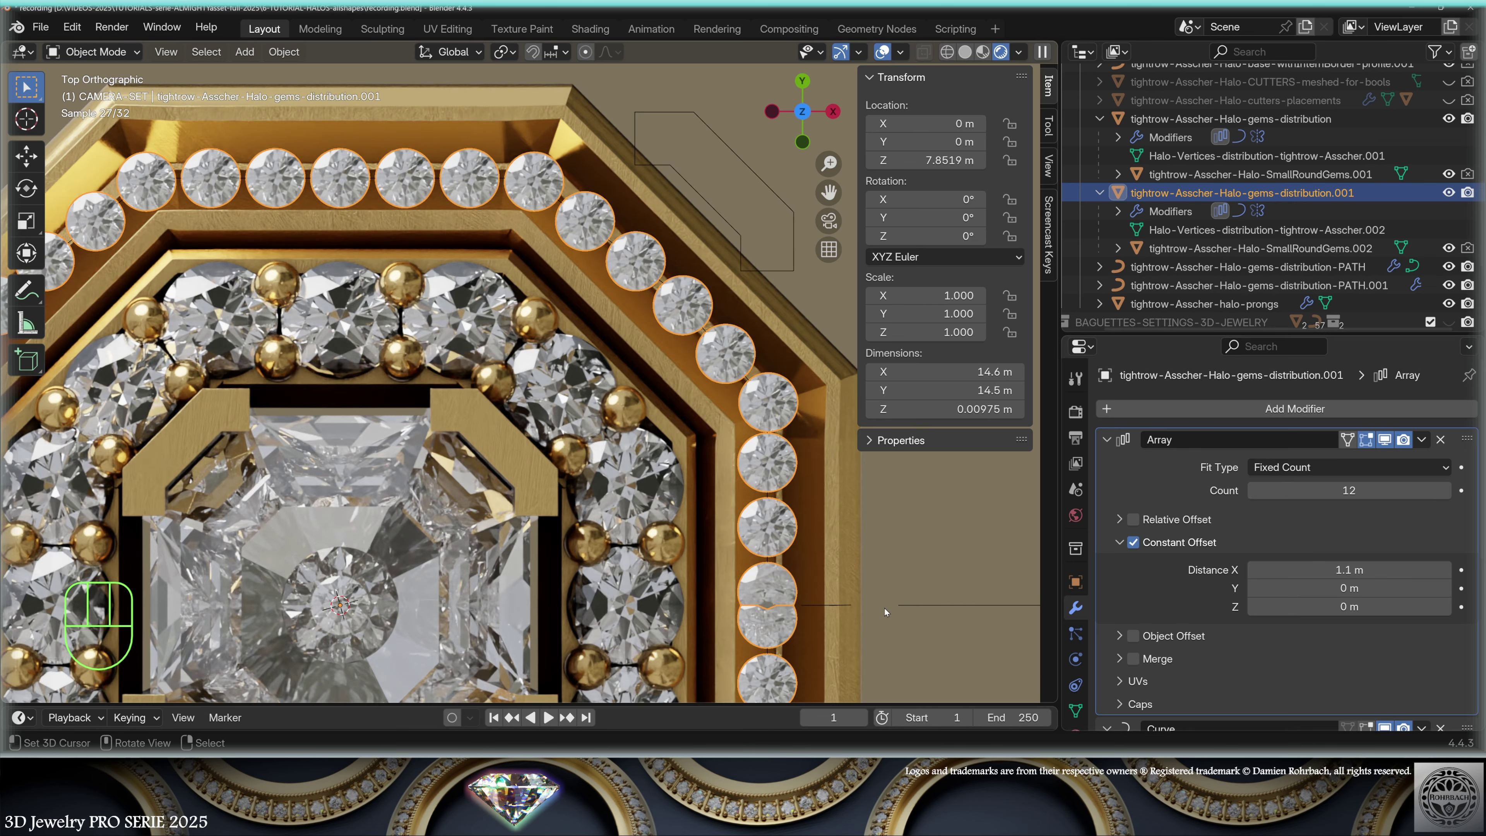
middle_click_drag(867, 549, 814, 549, "shift")
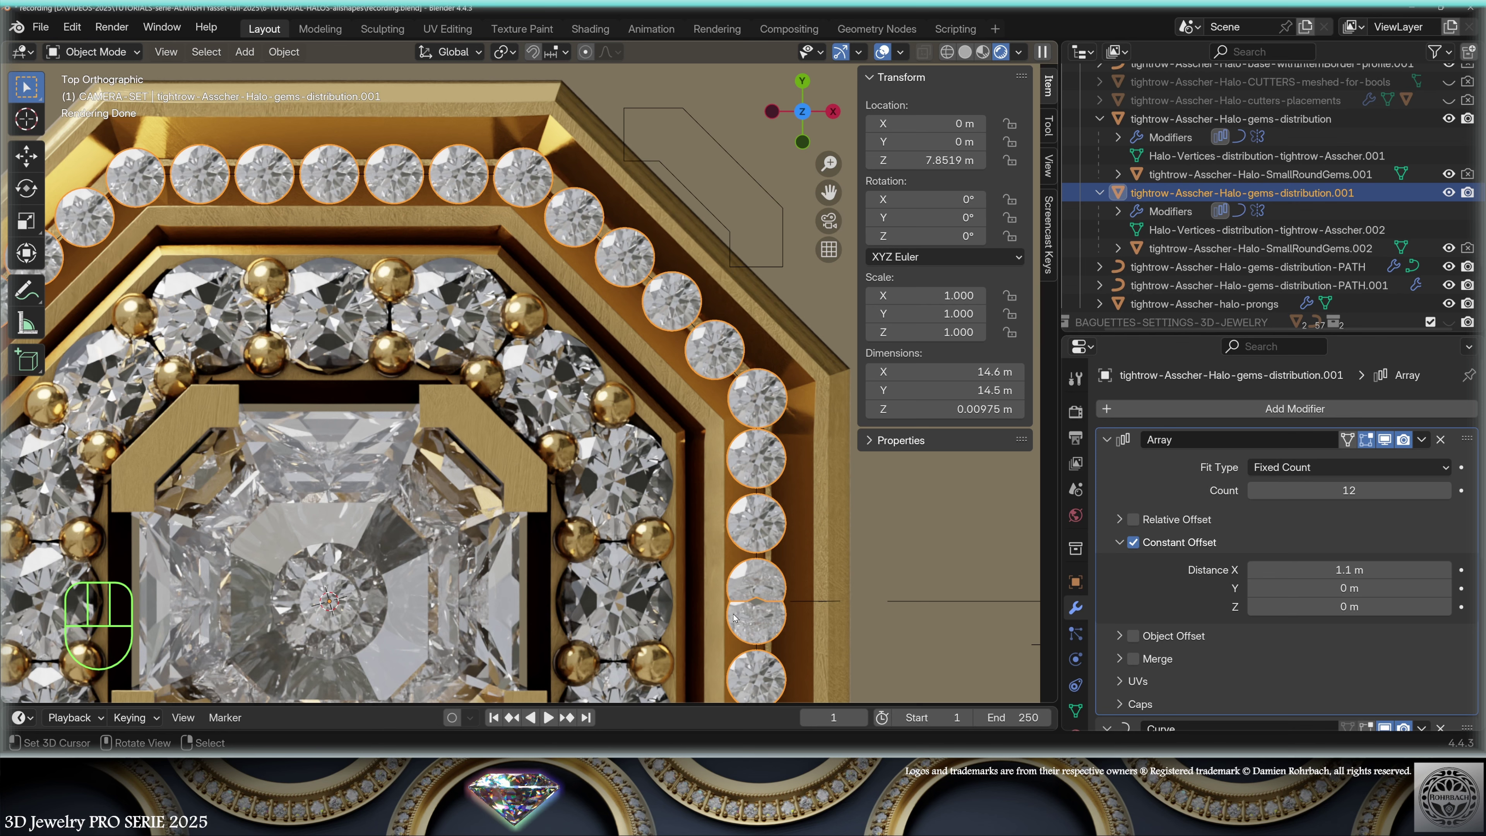
- Open the duplicated gem path curve for control point editing
left_click(696, 329)
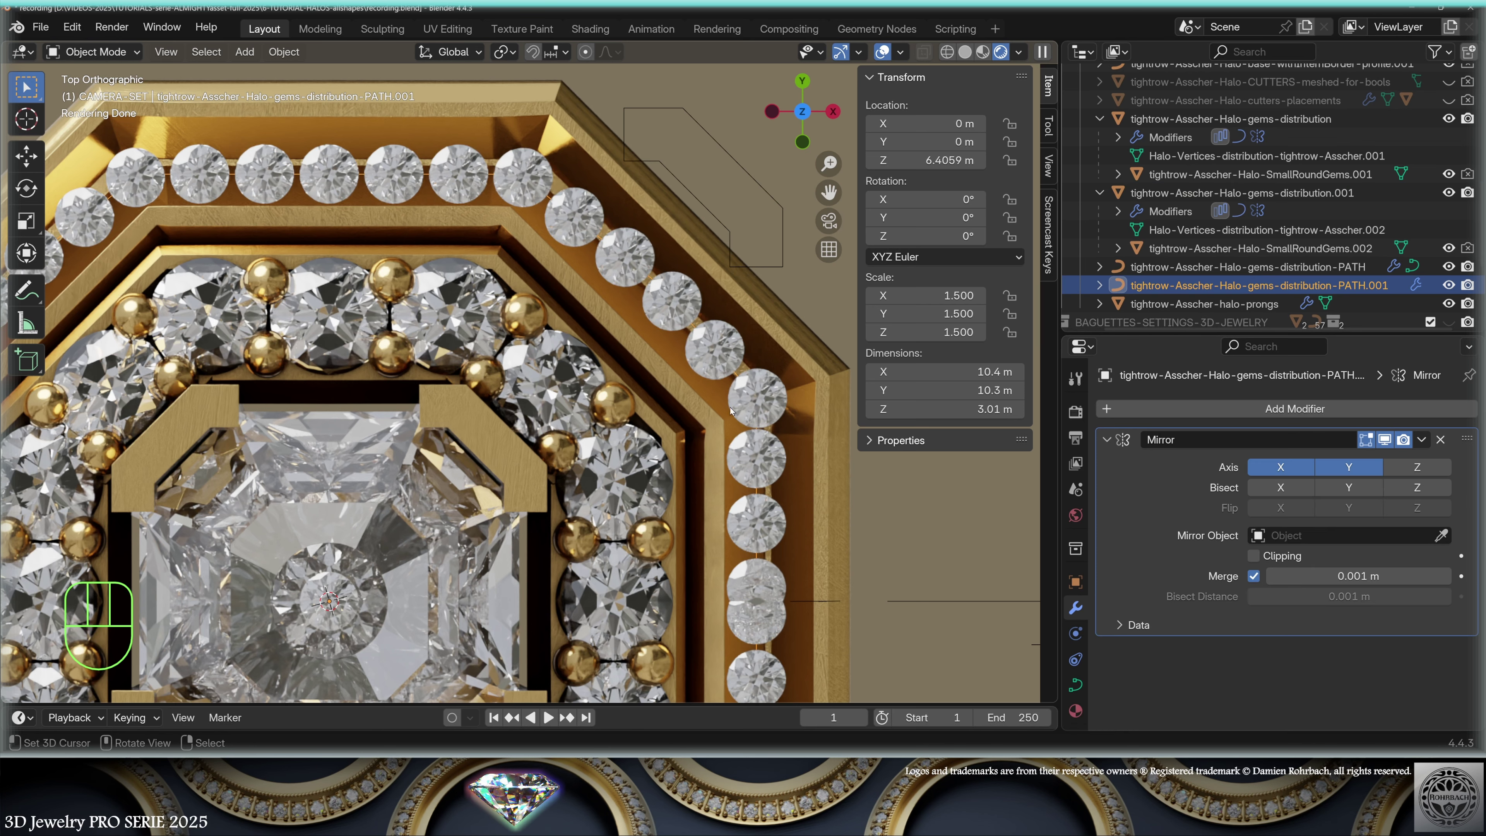
key("Tab")
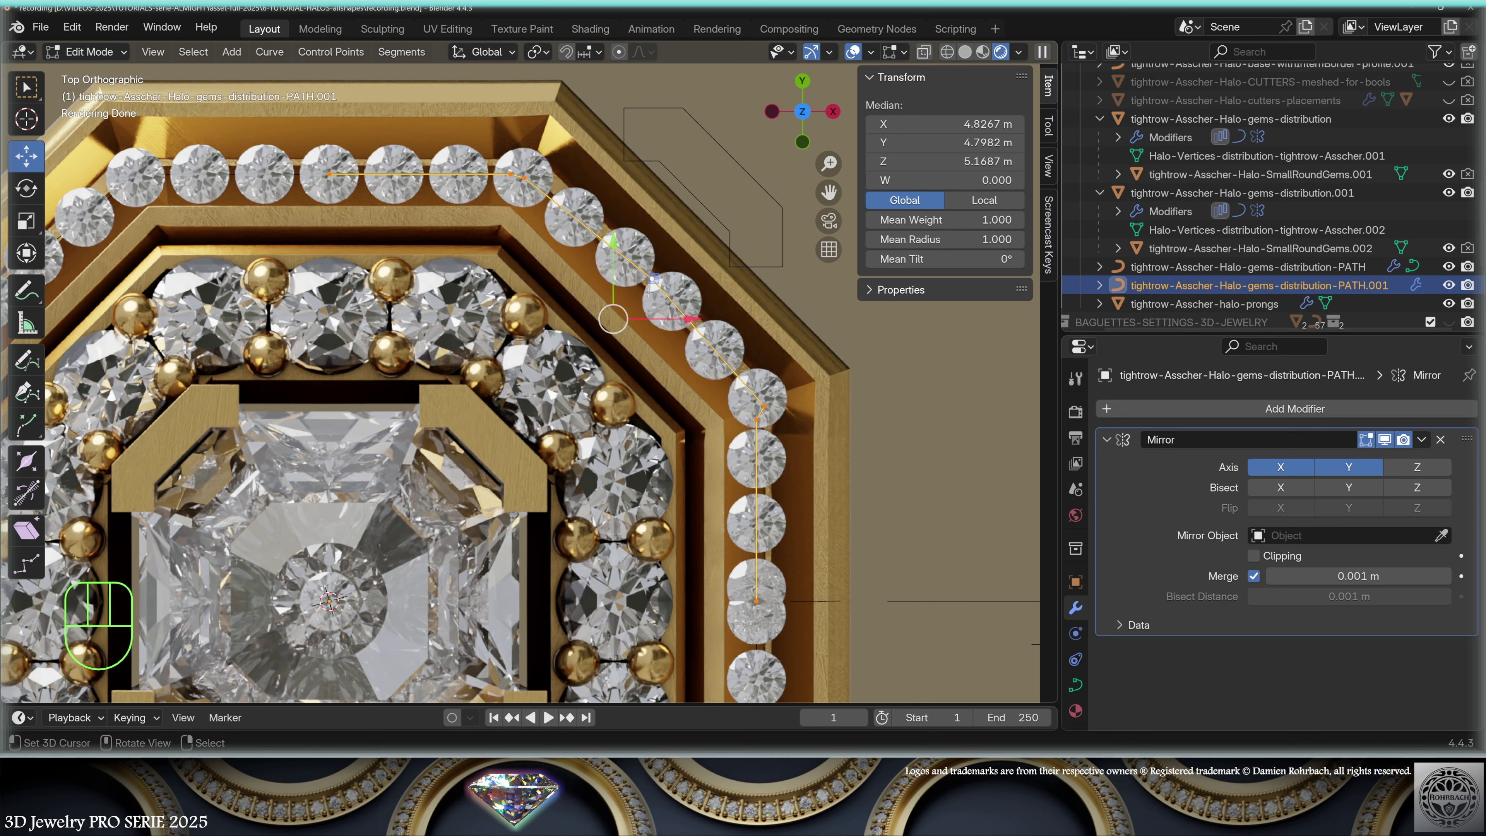
- Try to move the control point midway along the path's diagonal side about -0.37 m in X and -0.08 m in Y
left_click(653, 281)
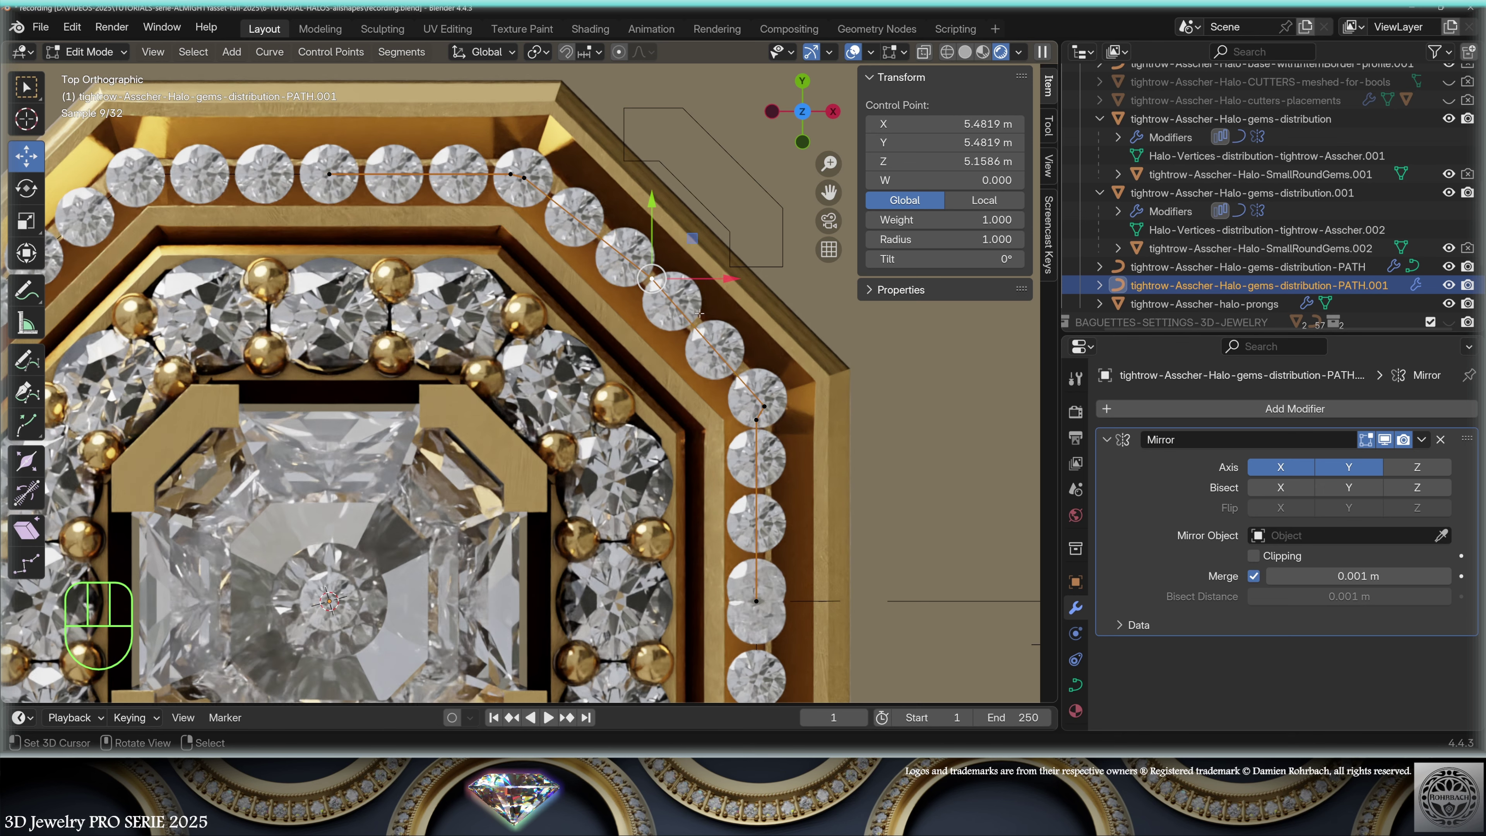
key("g")
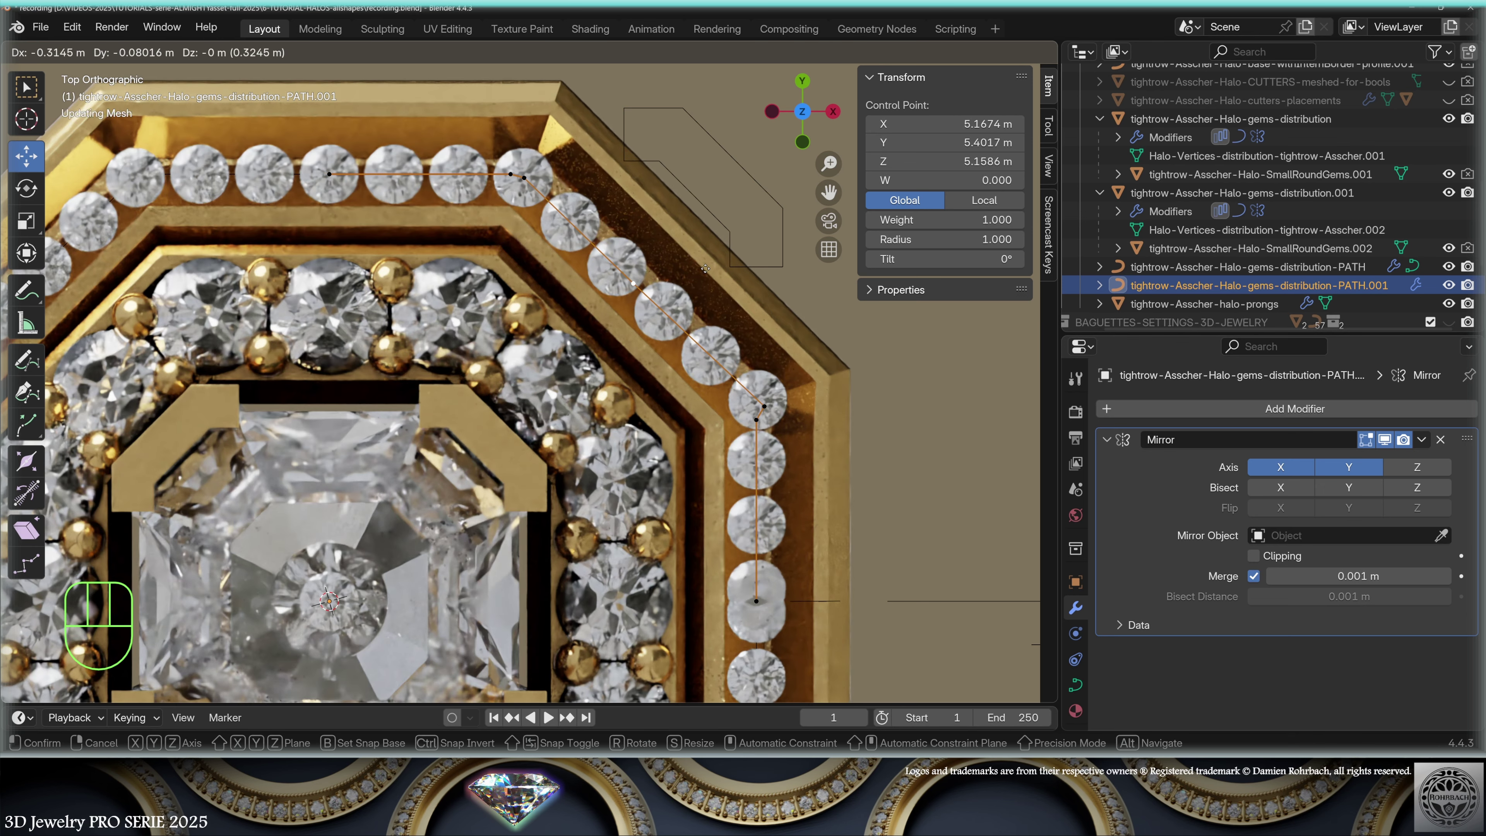
left_click(702, 268)
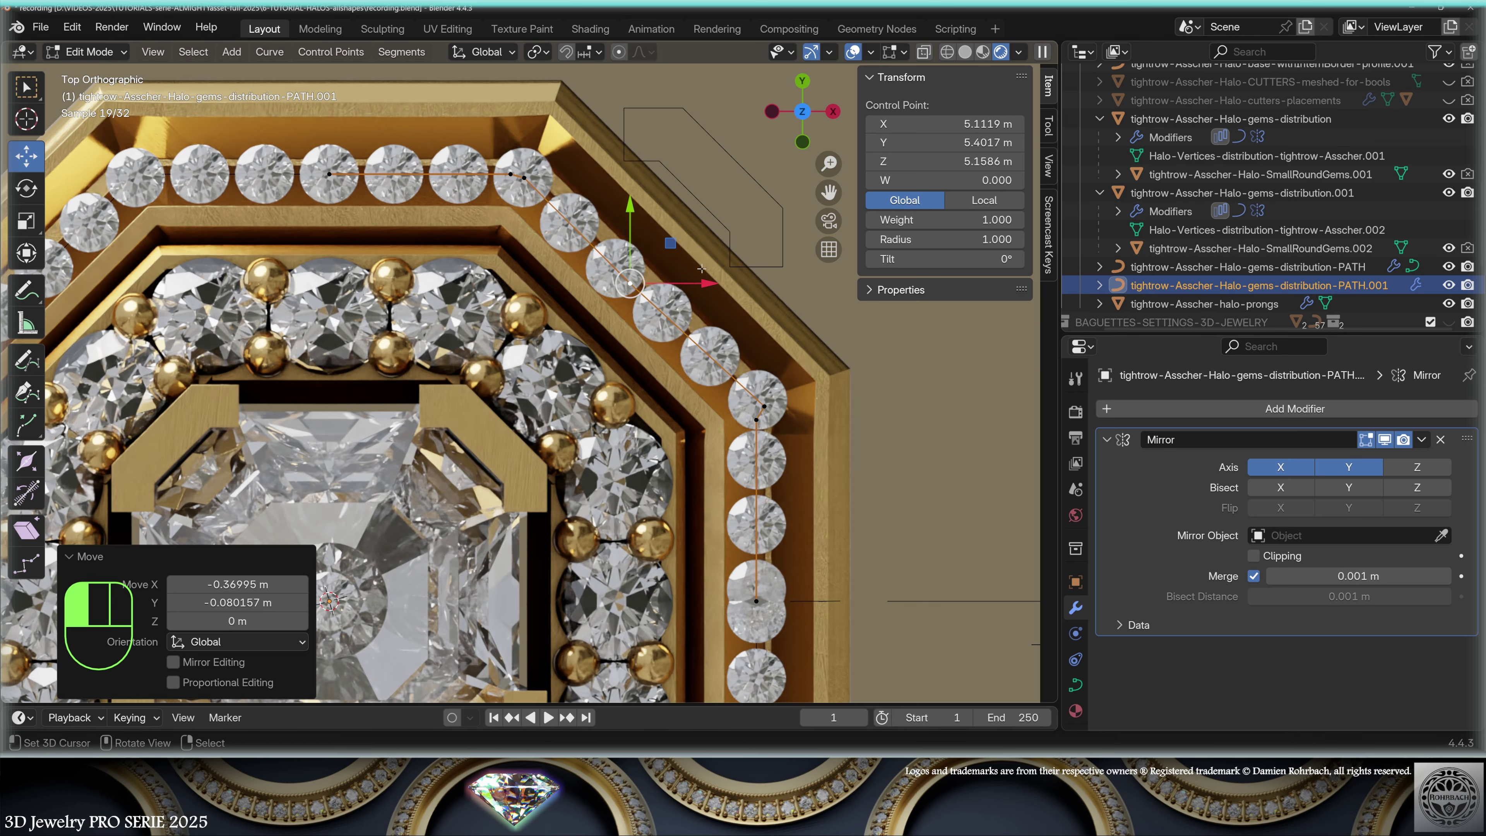
key("a")
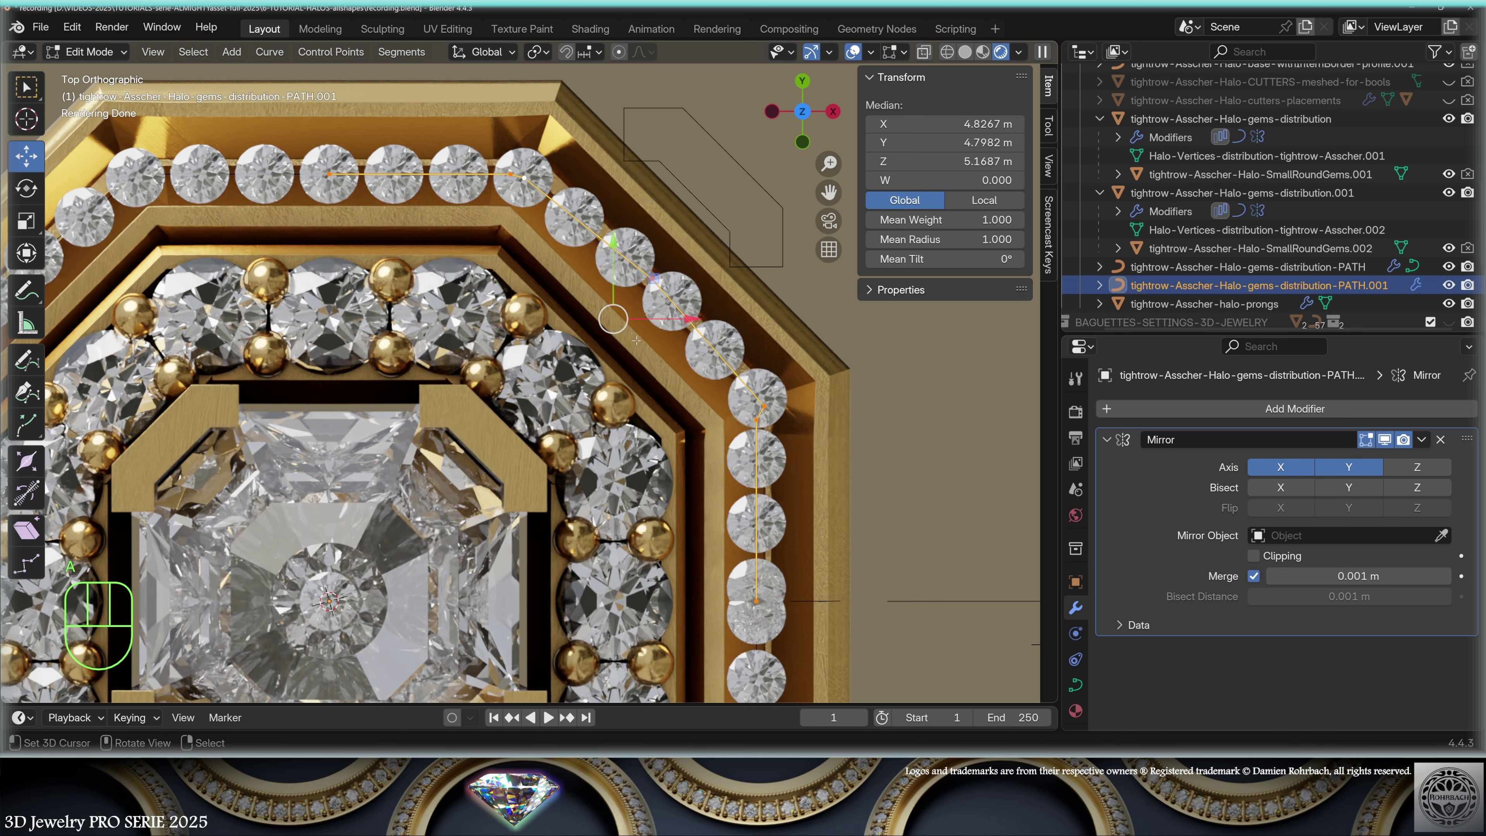
- Move the path's diagonal control point about -0.23 m in X and -0.20 m in Y, the adjacent corner point about -0.17 m in X, and finish editing
left_click(652, 277)
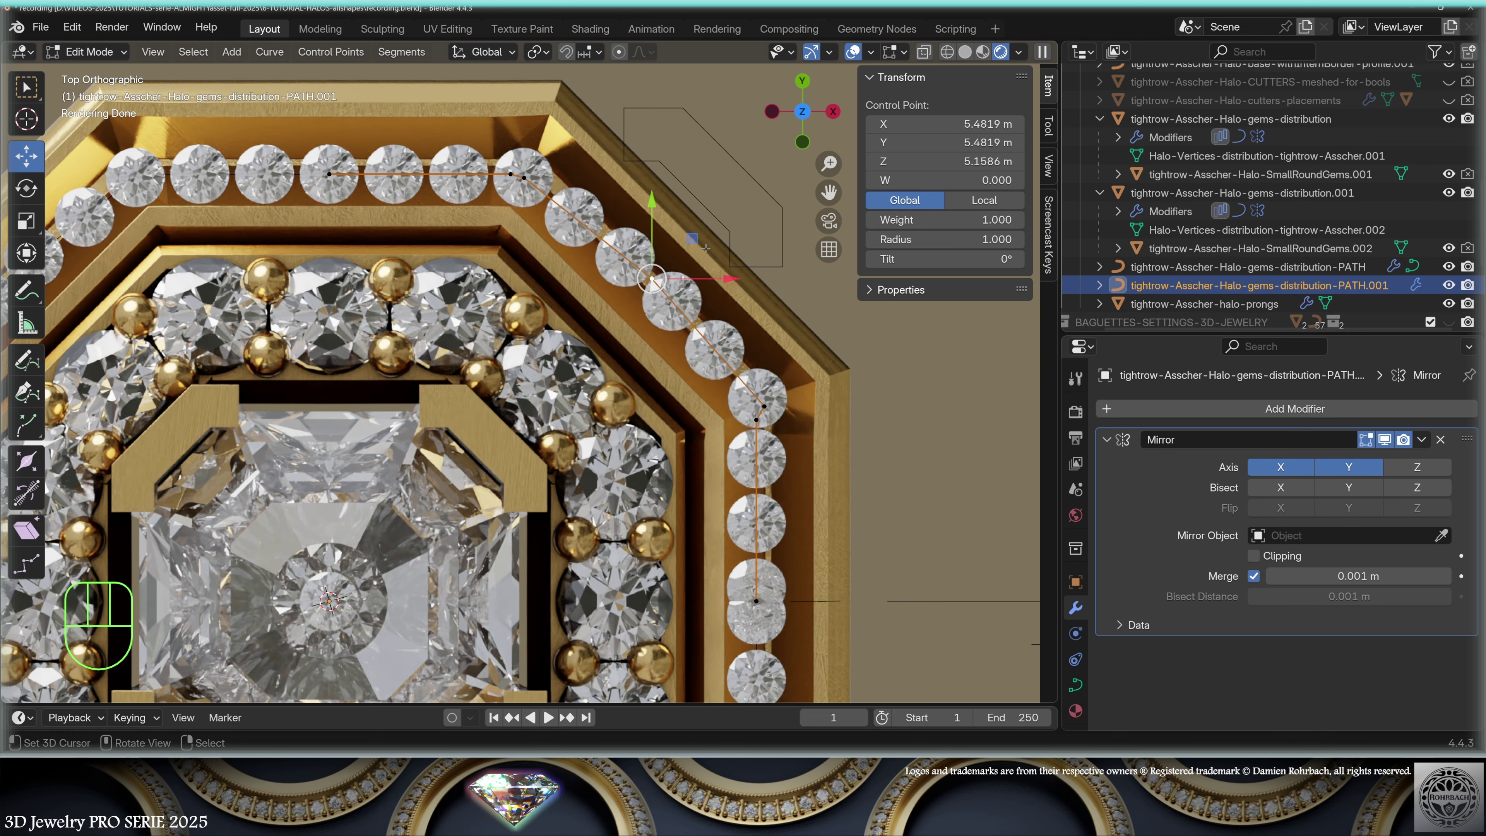
key("g")
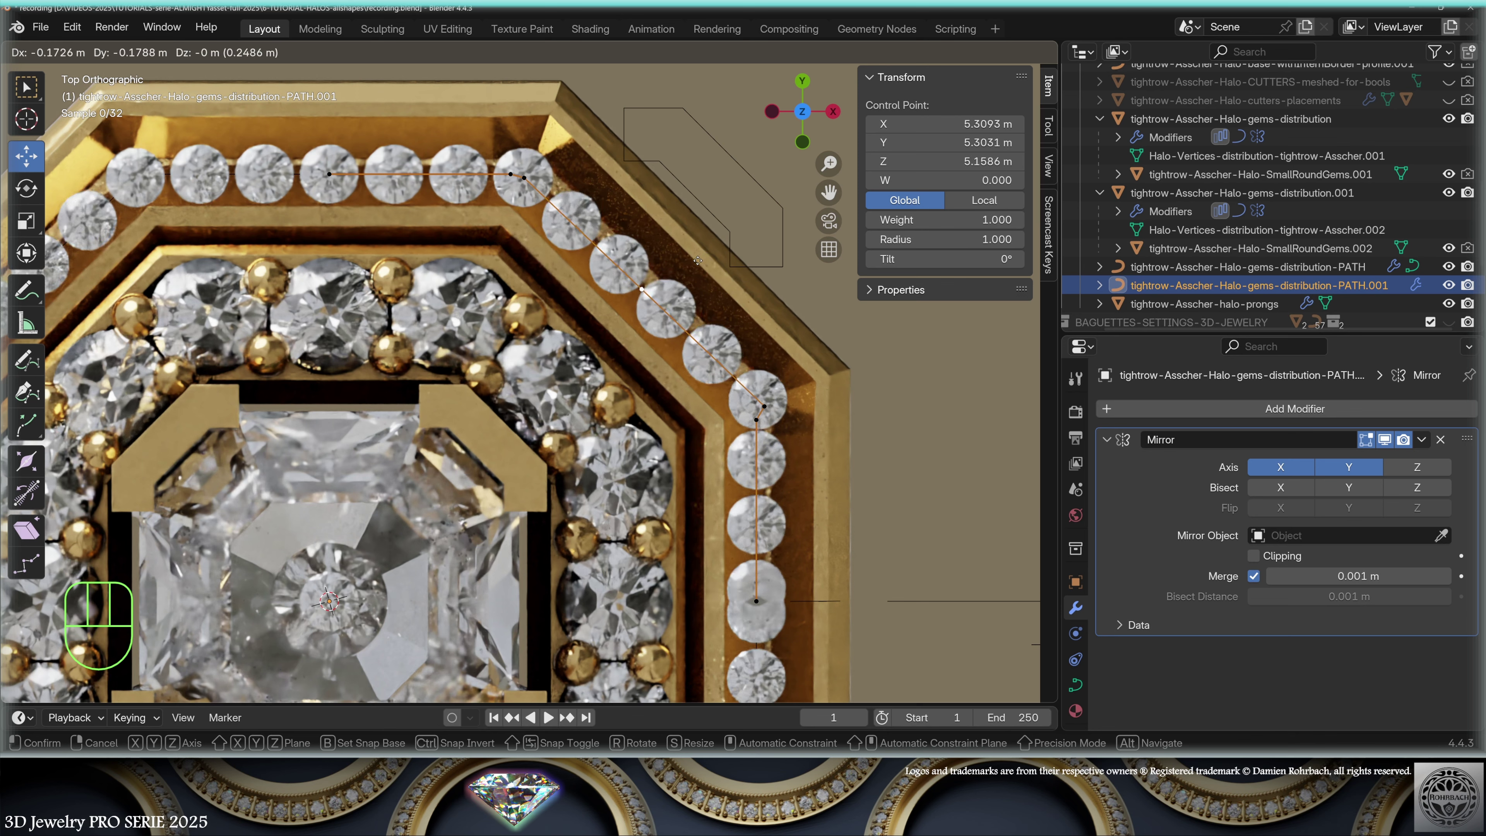
left_click(692, 262)
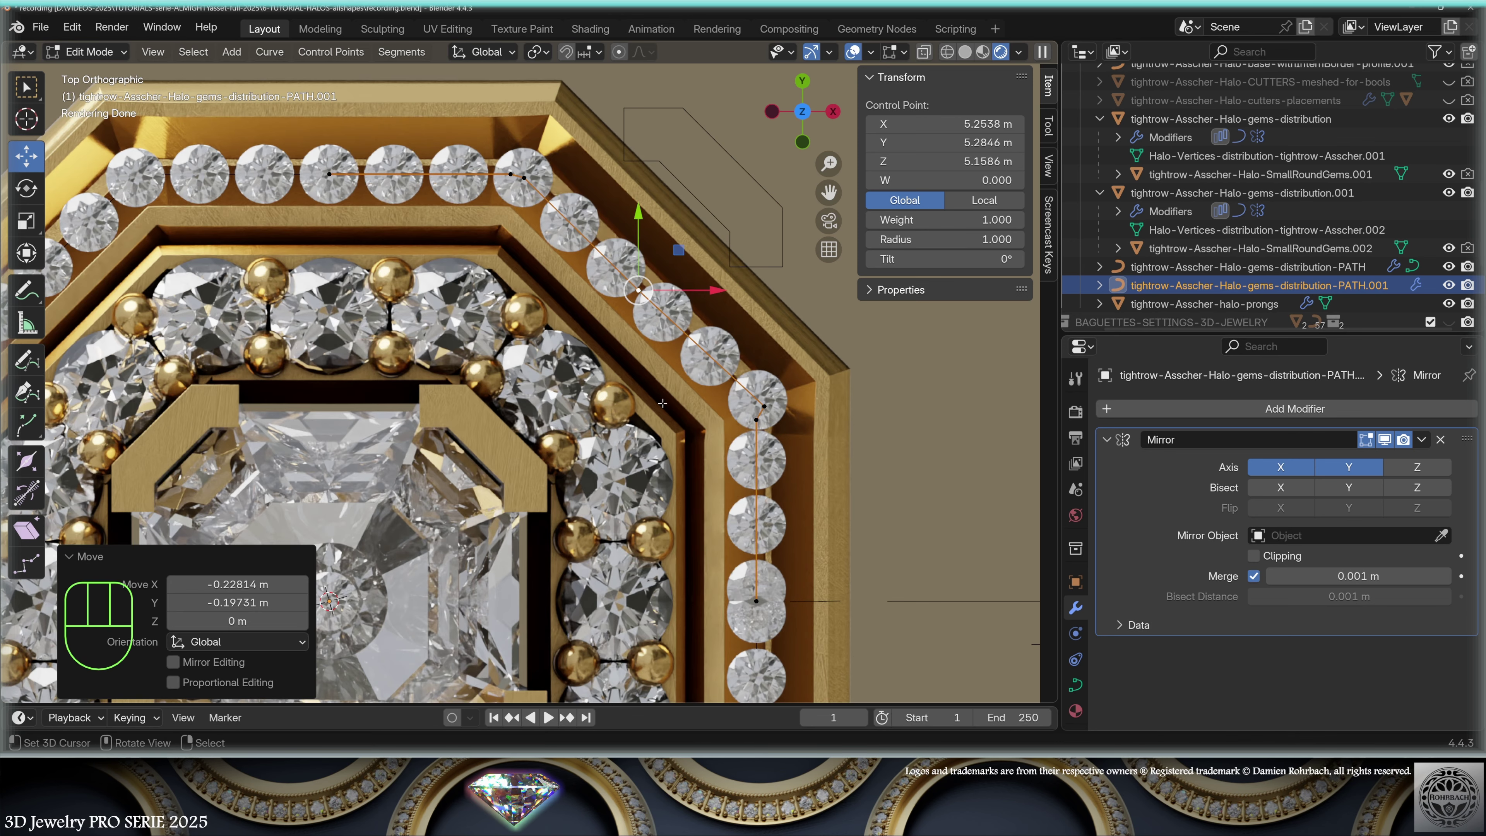
left_click(765, 404)
key("g")
key("x")
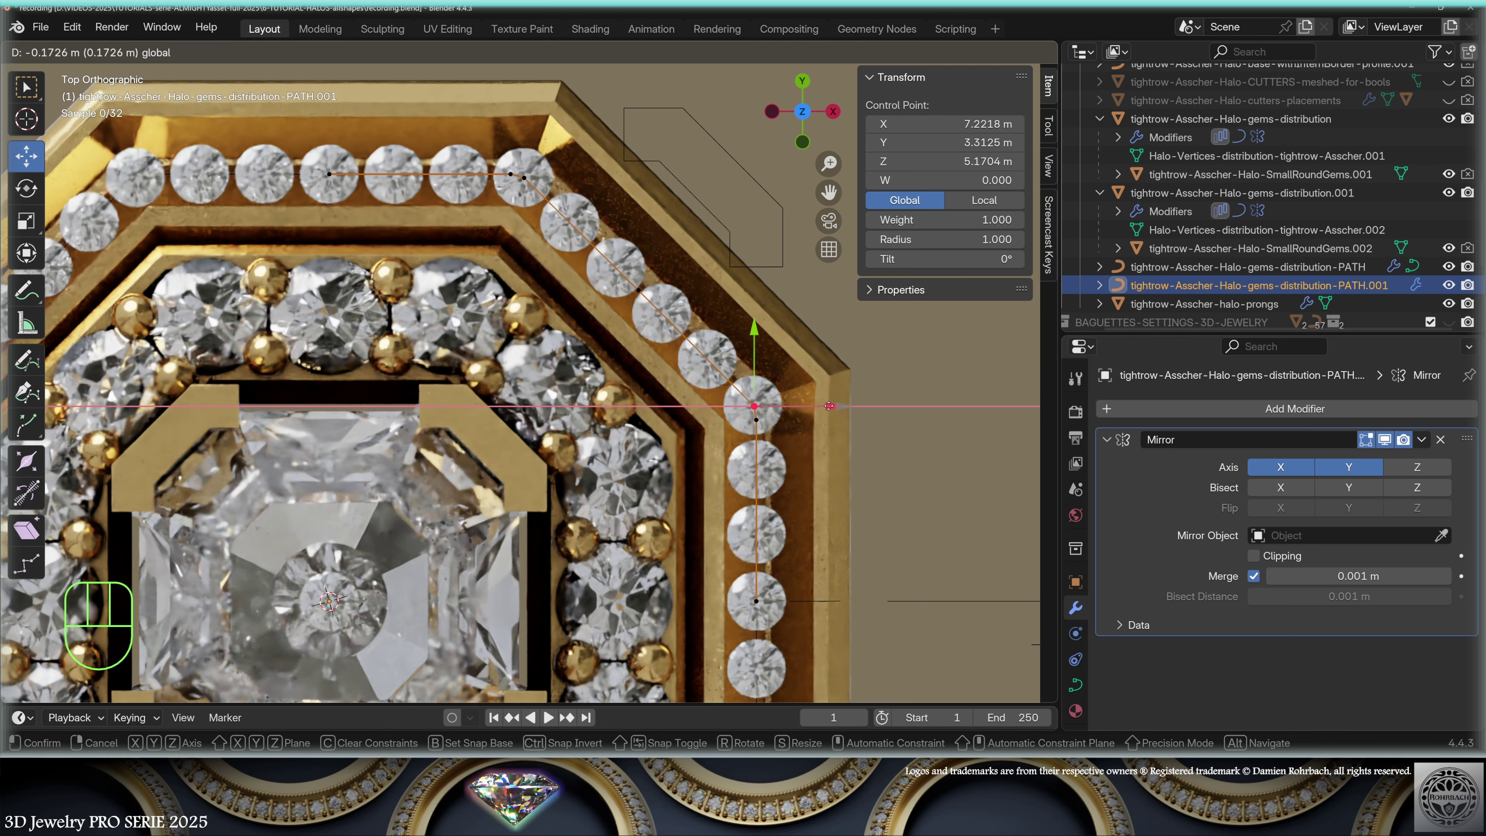
left_click(829, 405)
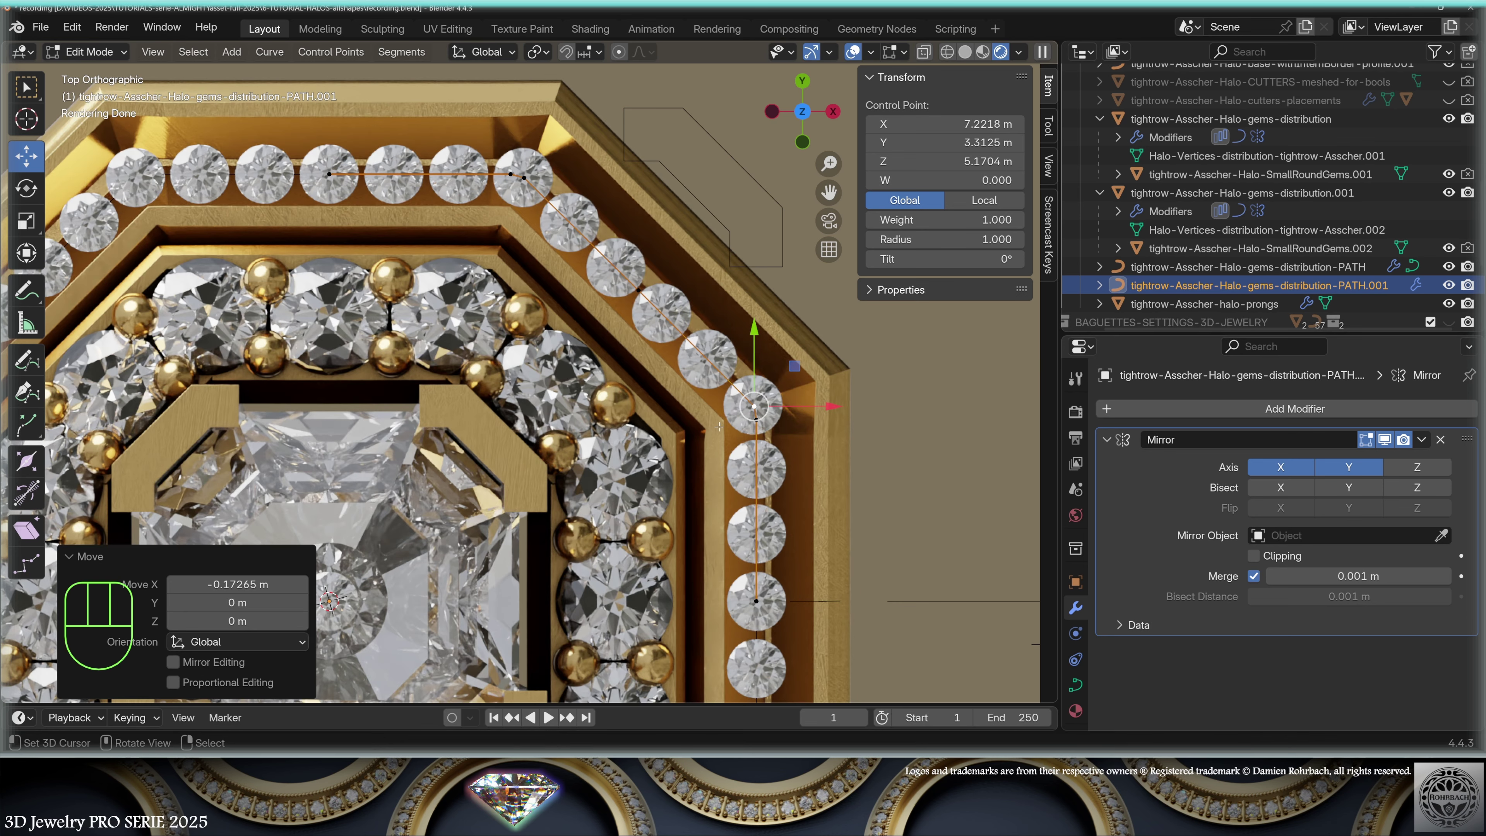
key("Tab")
- Select the duplicated gem distribution and inspect the raised outer gem ring in perspective above the setting
left_click(755, 521)
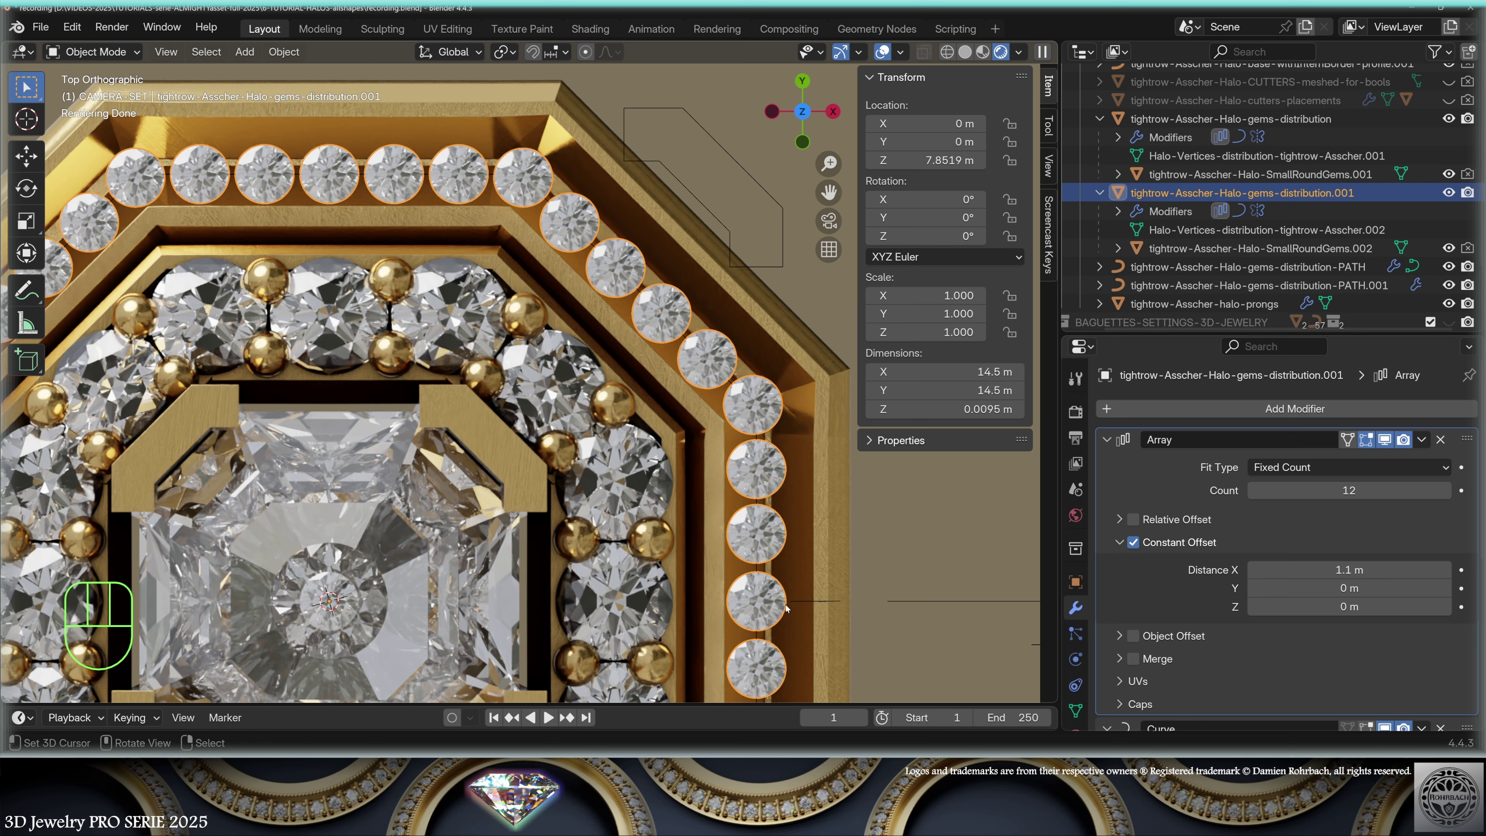
middle_click_drag(786, 607, 603, 336)
mouse_move(616, 364)
middle_mouse_down()
mouse_move(614, 343)
mouse_move(611, 372)
middle_mouse_up()
scroll(549, 290, "up", 1)
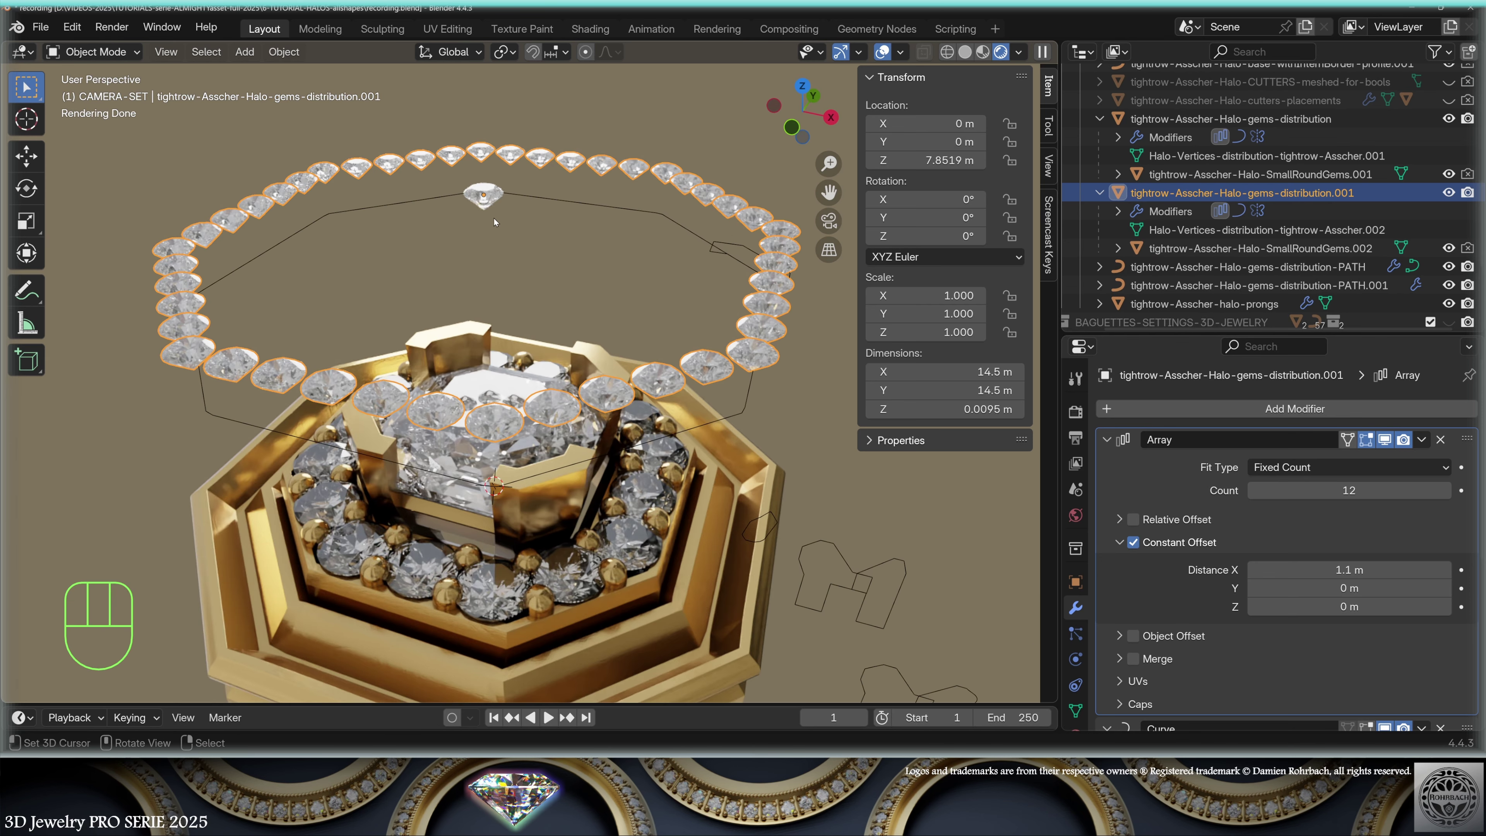
left_click(496, 197)
key("g")
key("z")
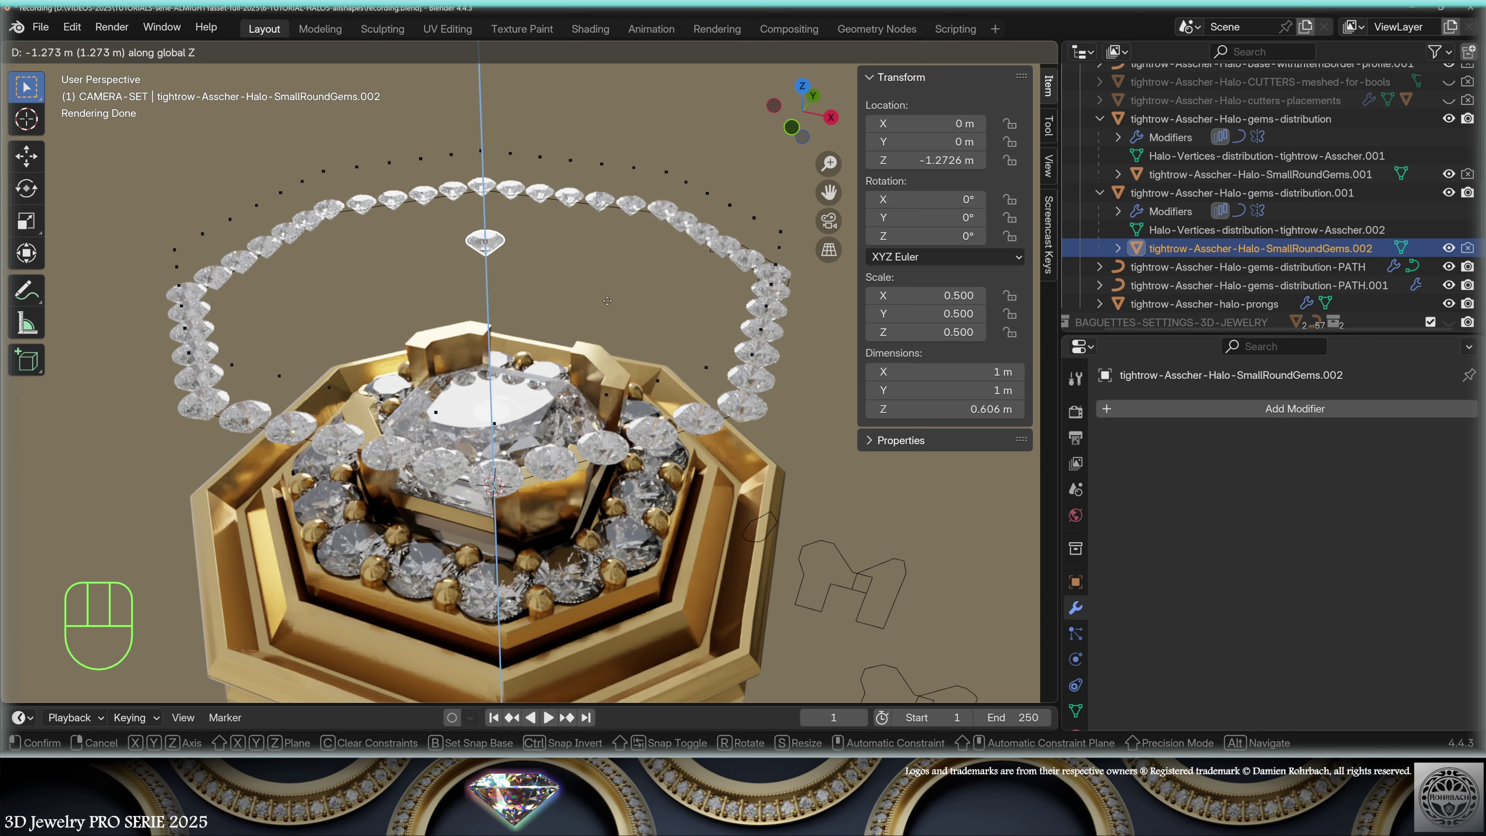
key("Escape")
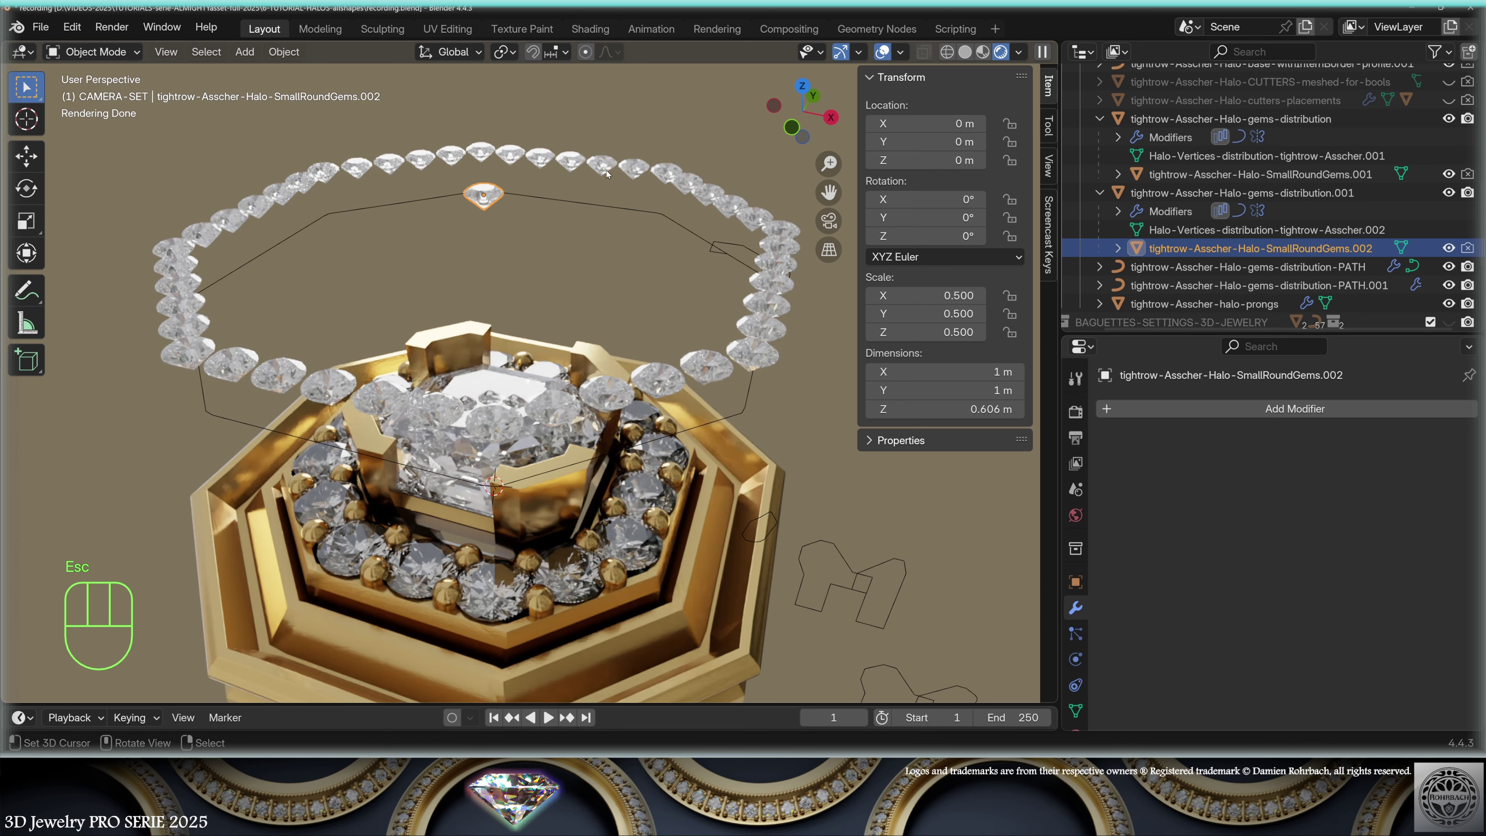
- Select the duplicated gem ring, its source gem and its path together and lower them about 8.46 m along Z
left_click(609, 179)
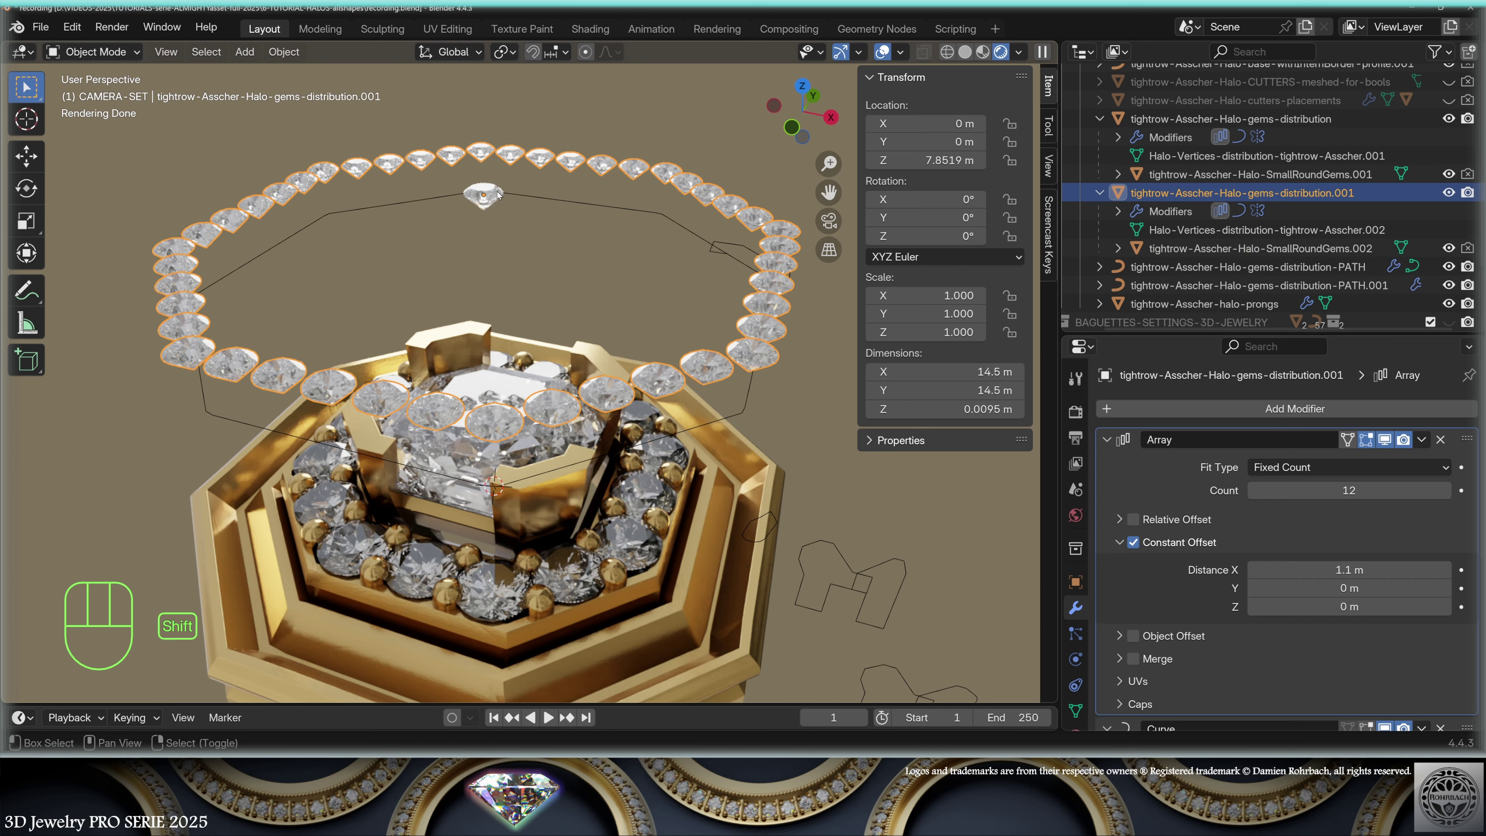
left_click(600, 266, "shift")
left_click(611, 209, "shift")
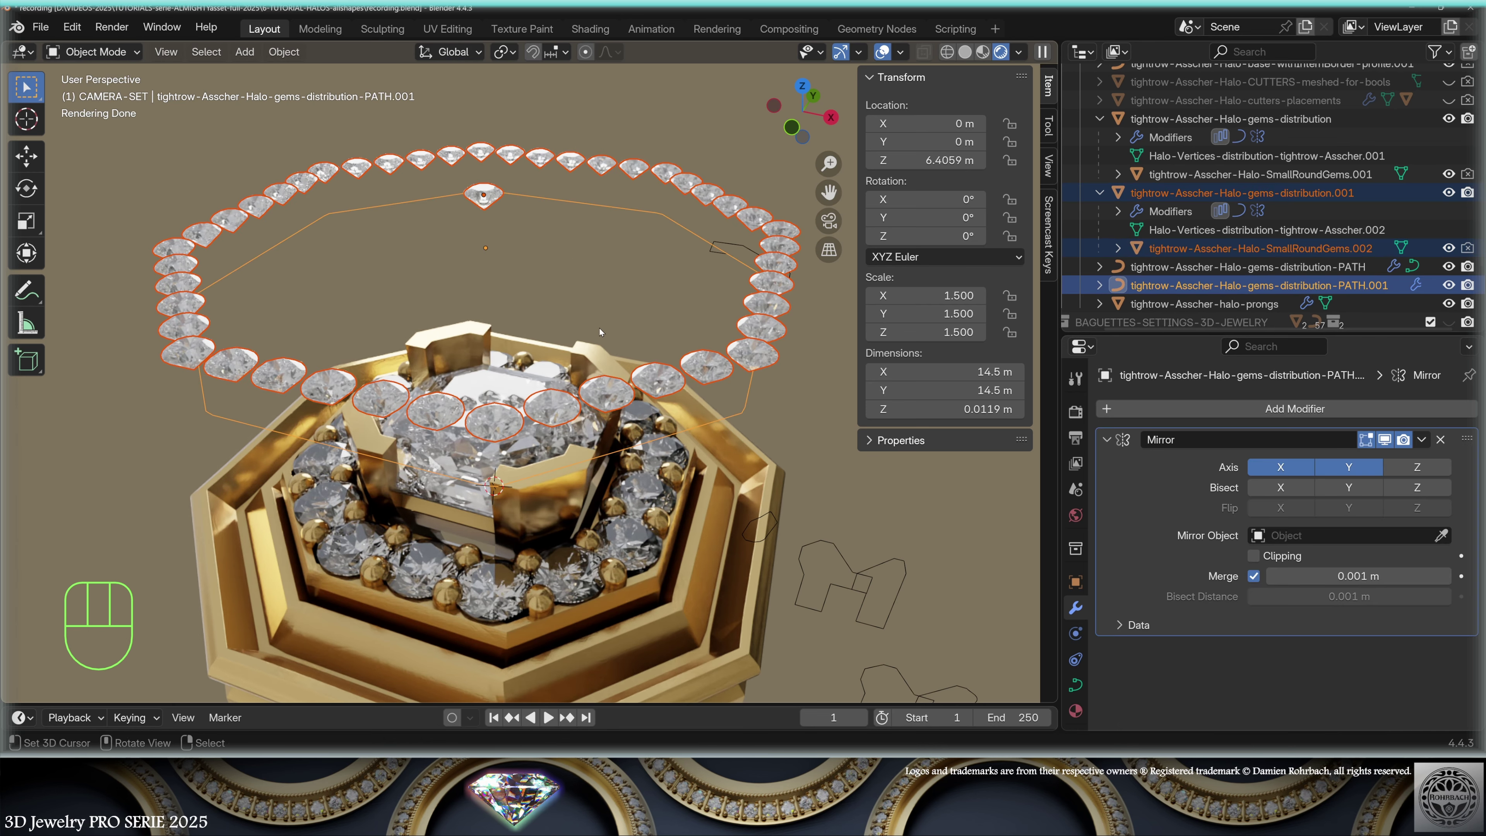
key("g")
key("z")
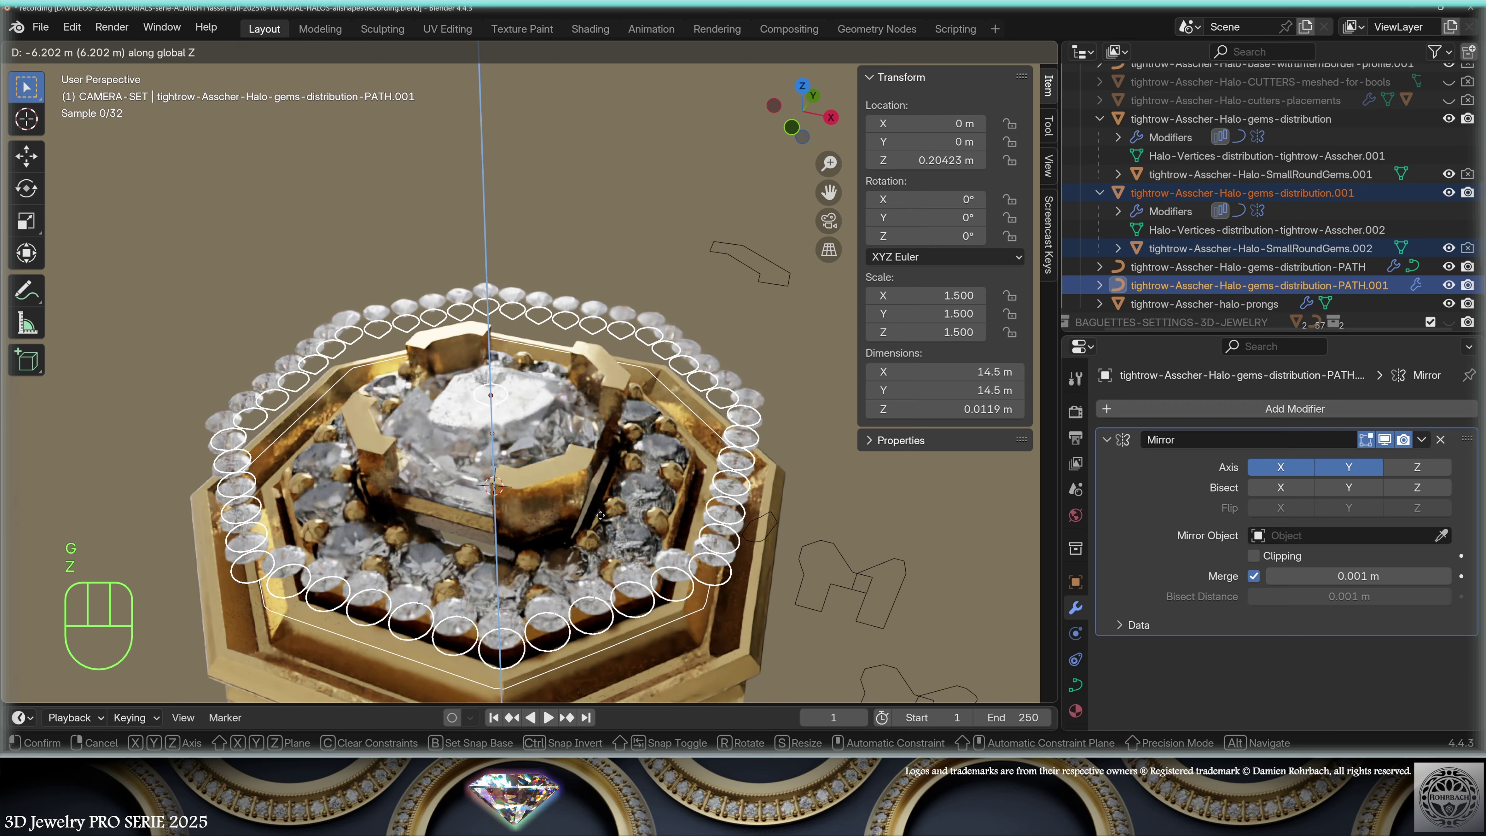
left_click(598, 569)
- Raise the duplicated gem ring, source gem and path about 0.19 m along Z to seat the gems in the outer channel
key("KP_Decimal")
scroll(606, 398, "up", 2)
middle_click_drag(606, 399, 577, 377, "shift")
scroll(686, 440, "up", 5)
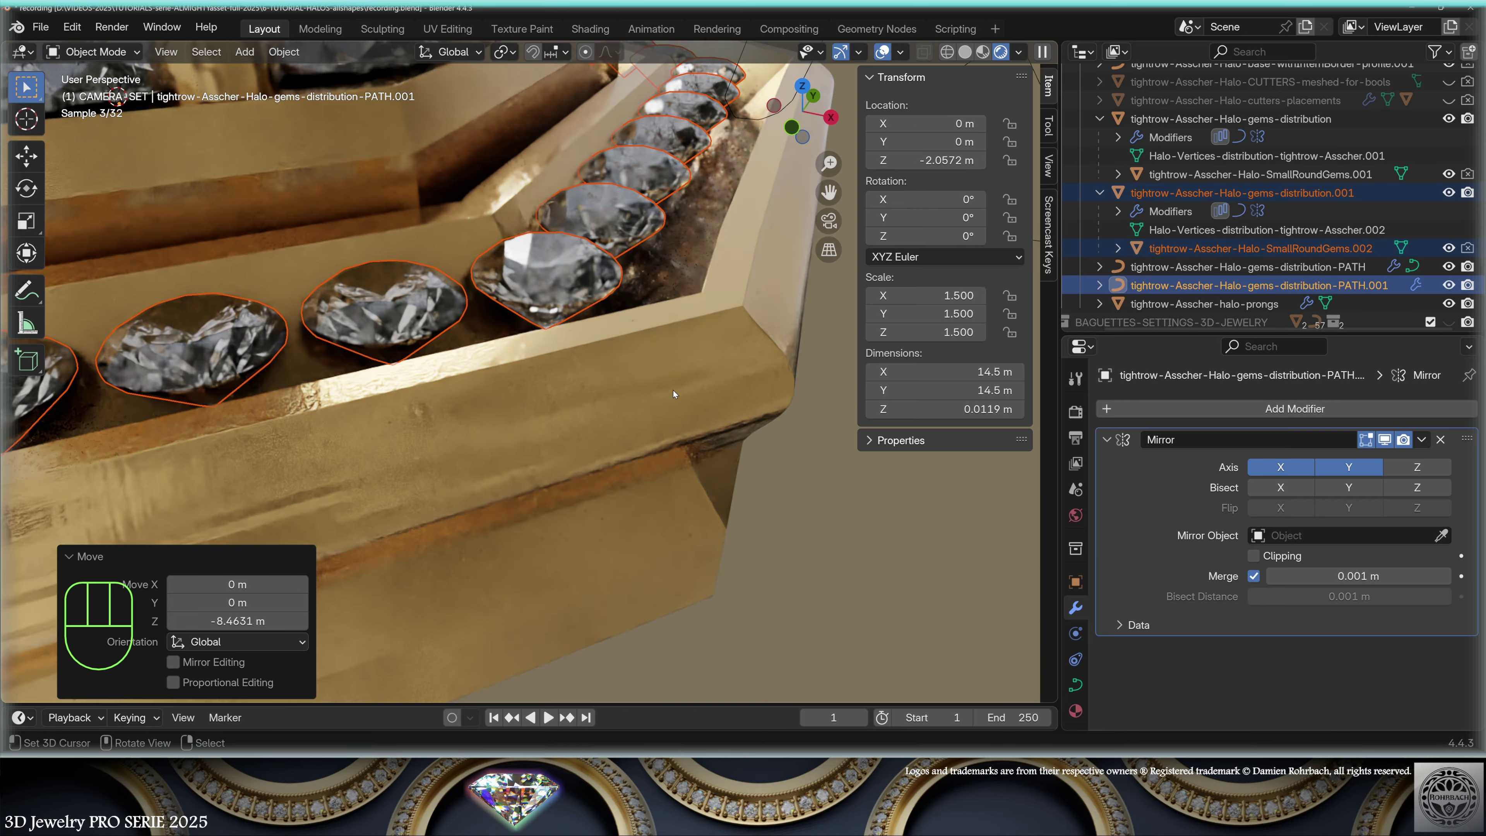
middle_click_drag(676, 392, 694, 374)
key("g")
key("z")
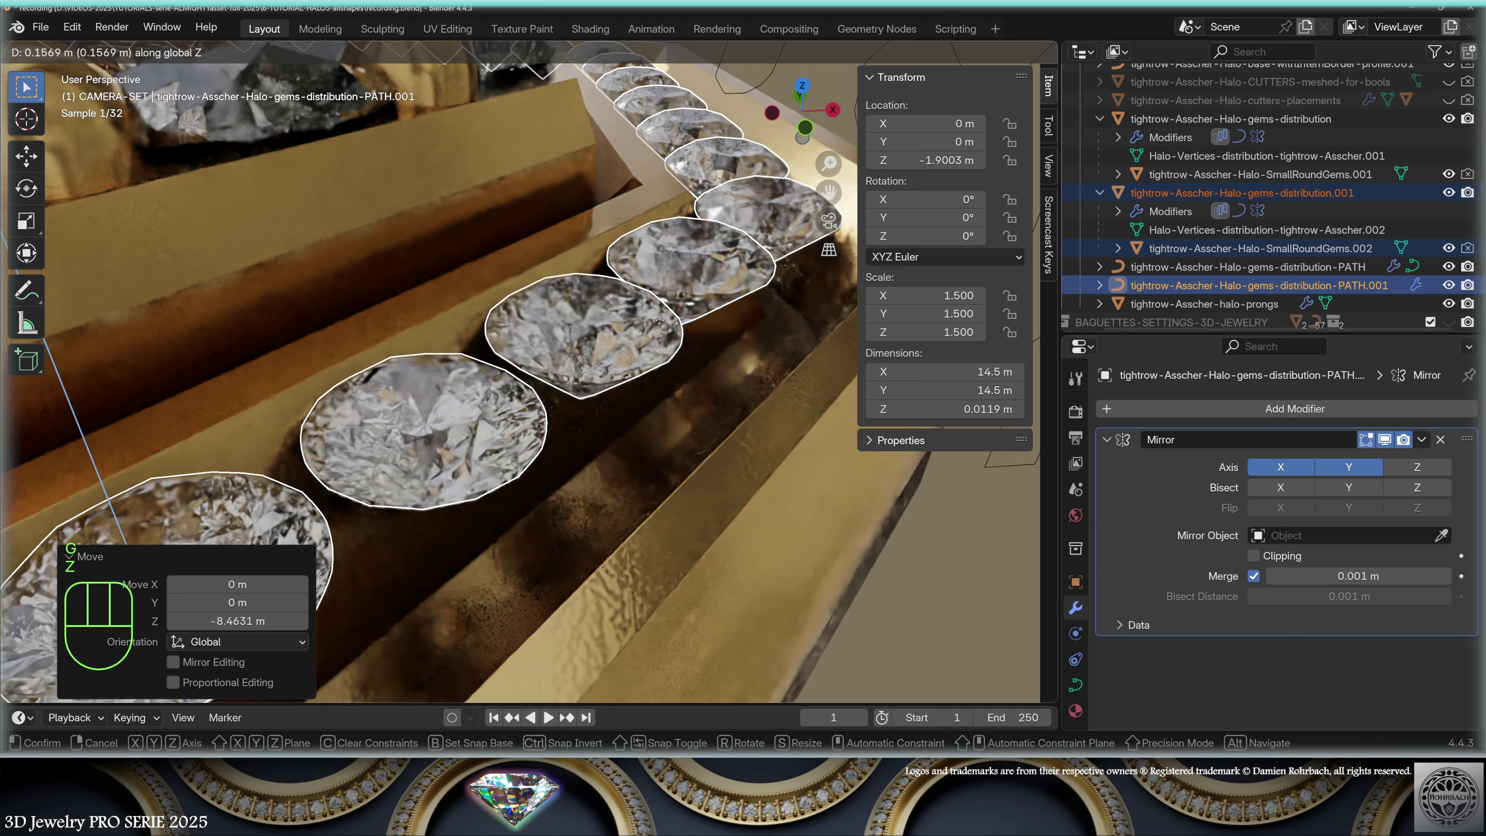
left_click(659, 317)
- Move all points of the duplicated ExternBorder profile curve about -0.40 m in X and finish editing
scroll(674, 407, "down", 8)
middle_click_drag(636, 430, 693, 376)
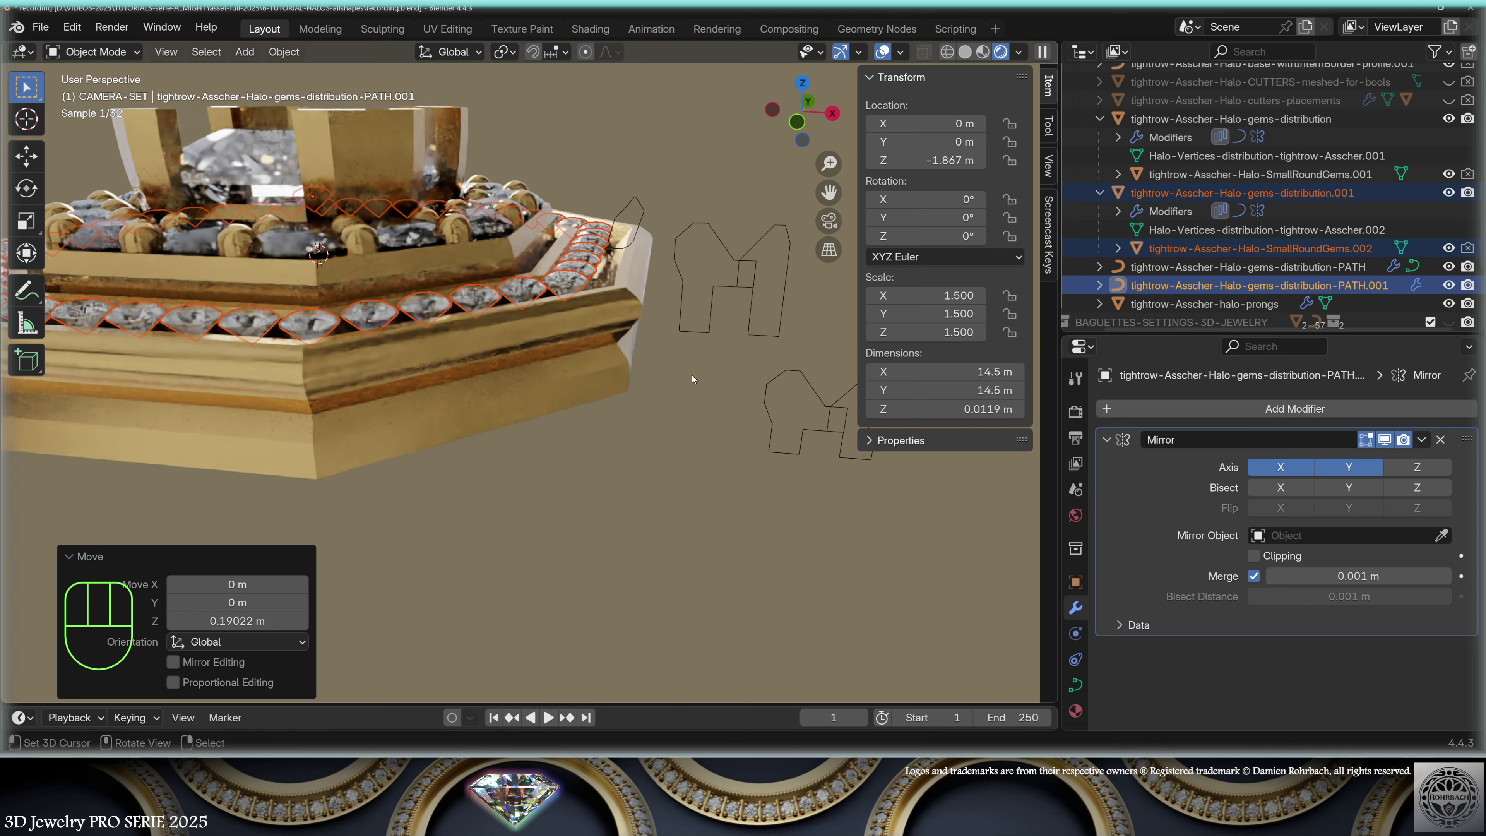
left_click(700, 435)
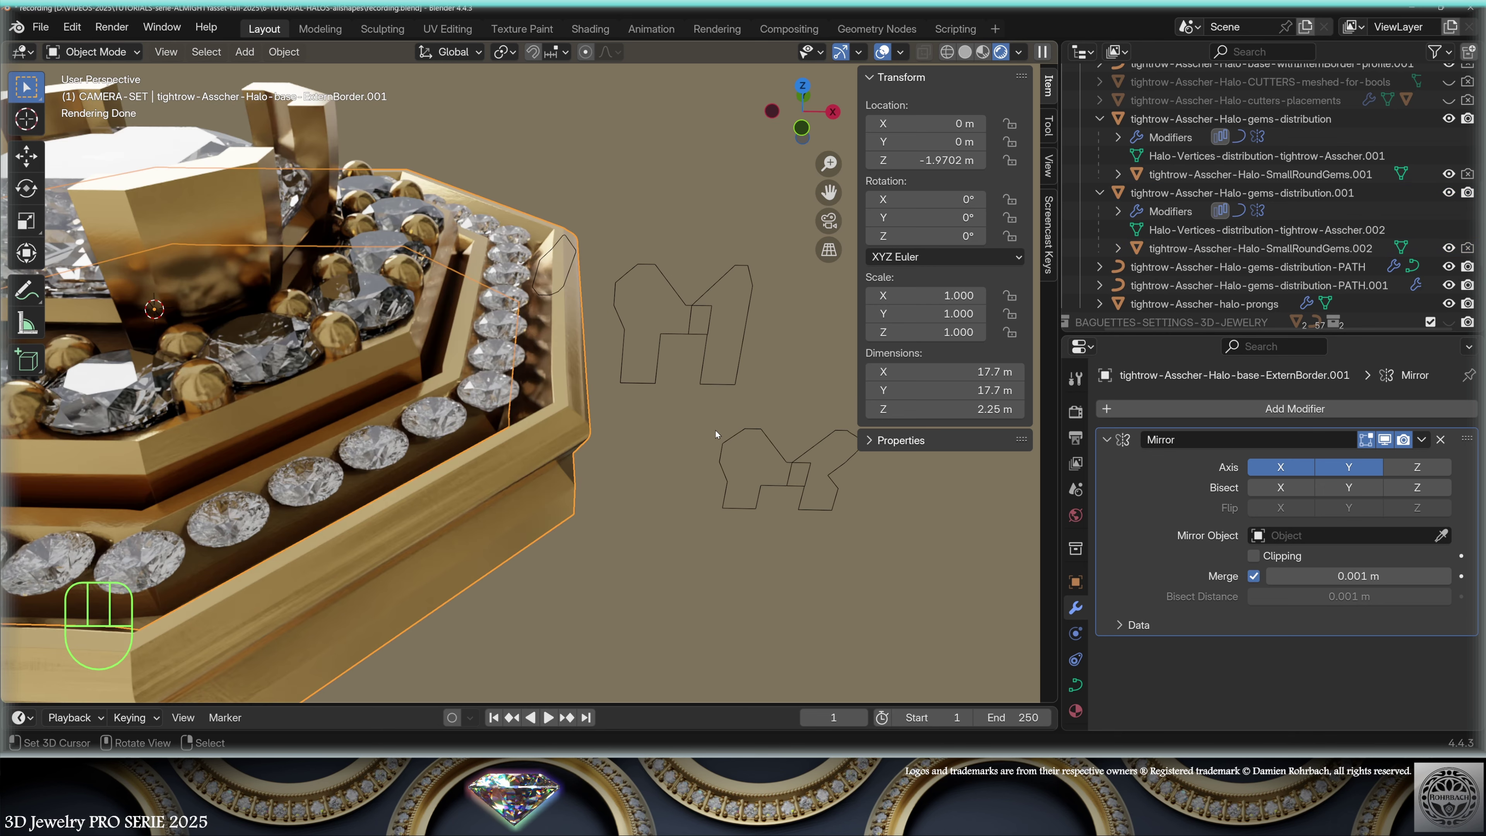
middle_click_drag(715, 434, 772, 506)
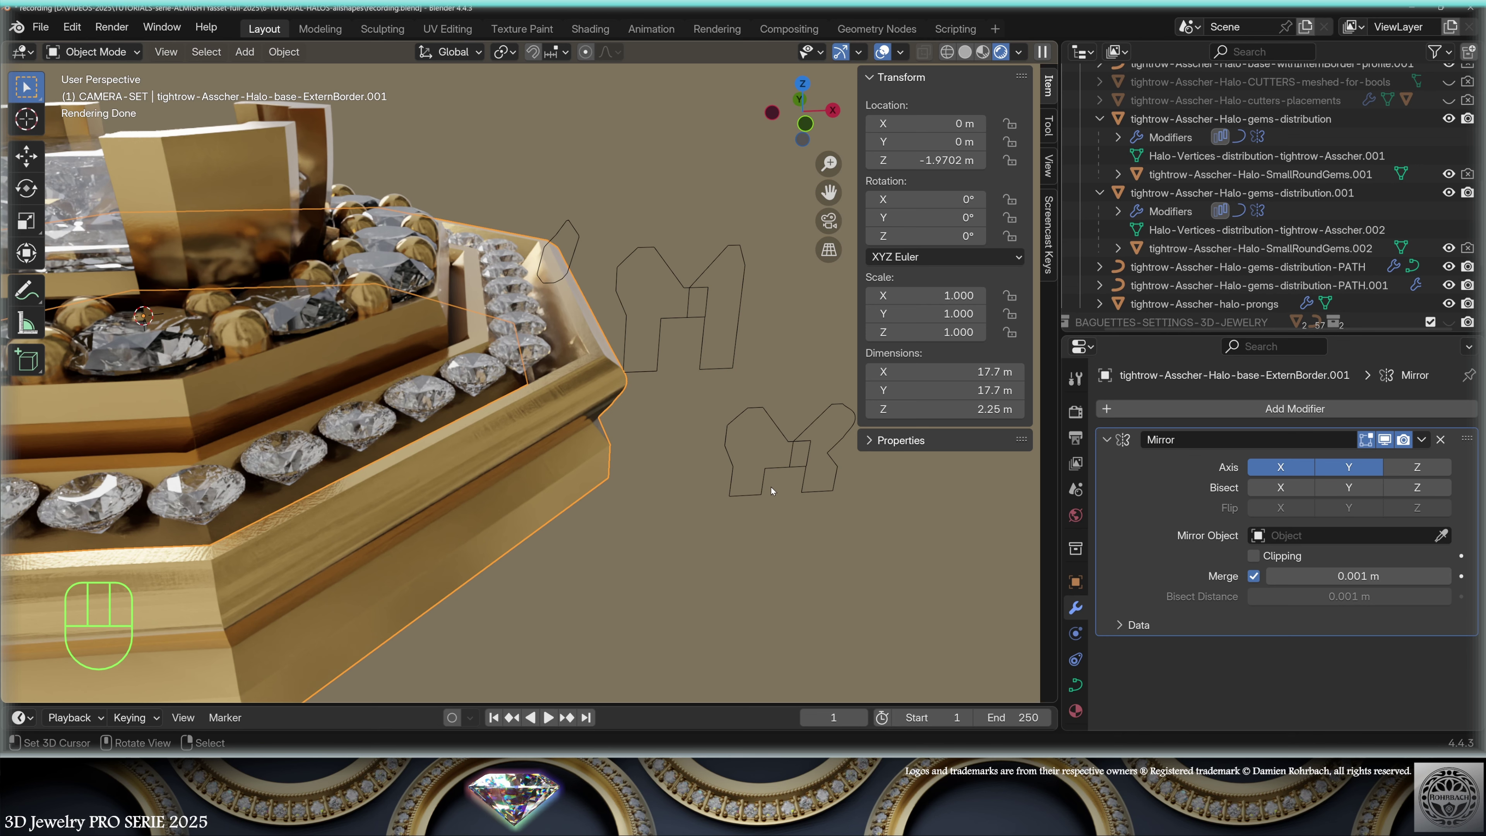
left_click(817, 426)
mouse_move(775, 535)
middle_mouse_down()
mouse_move(773, 516)
mouse_move(770, 532)
middle_mouse_up()
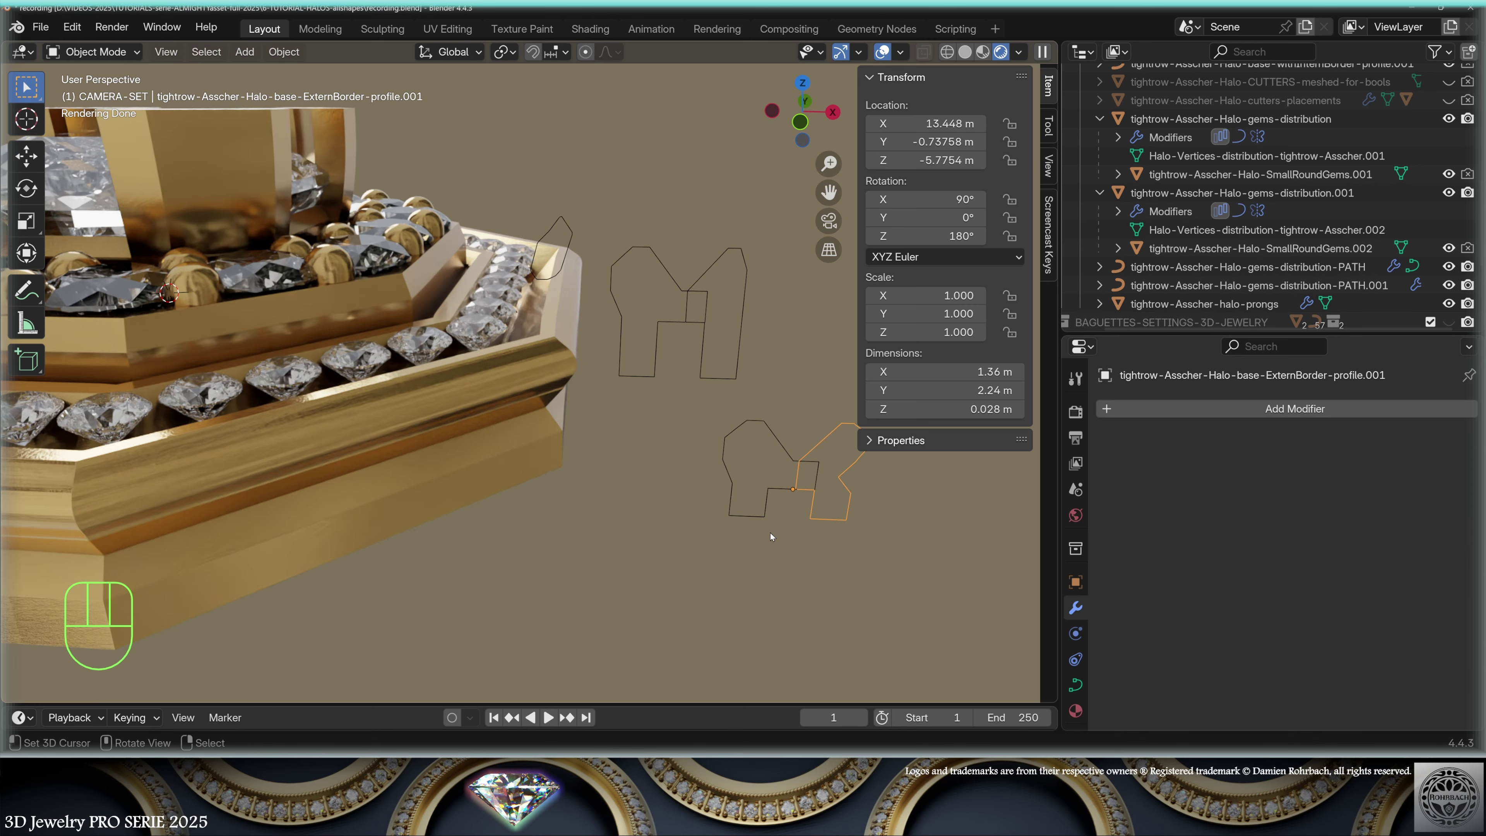
key("Tab")
key("a")
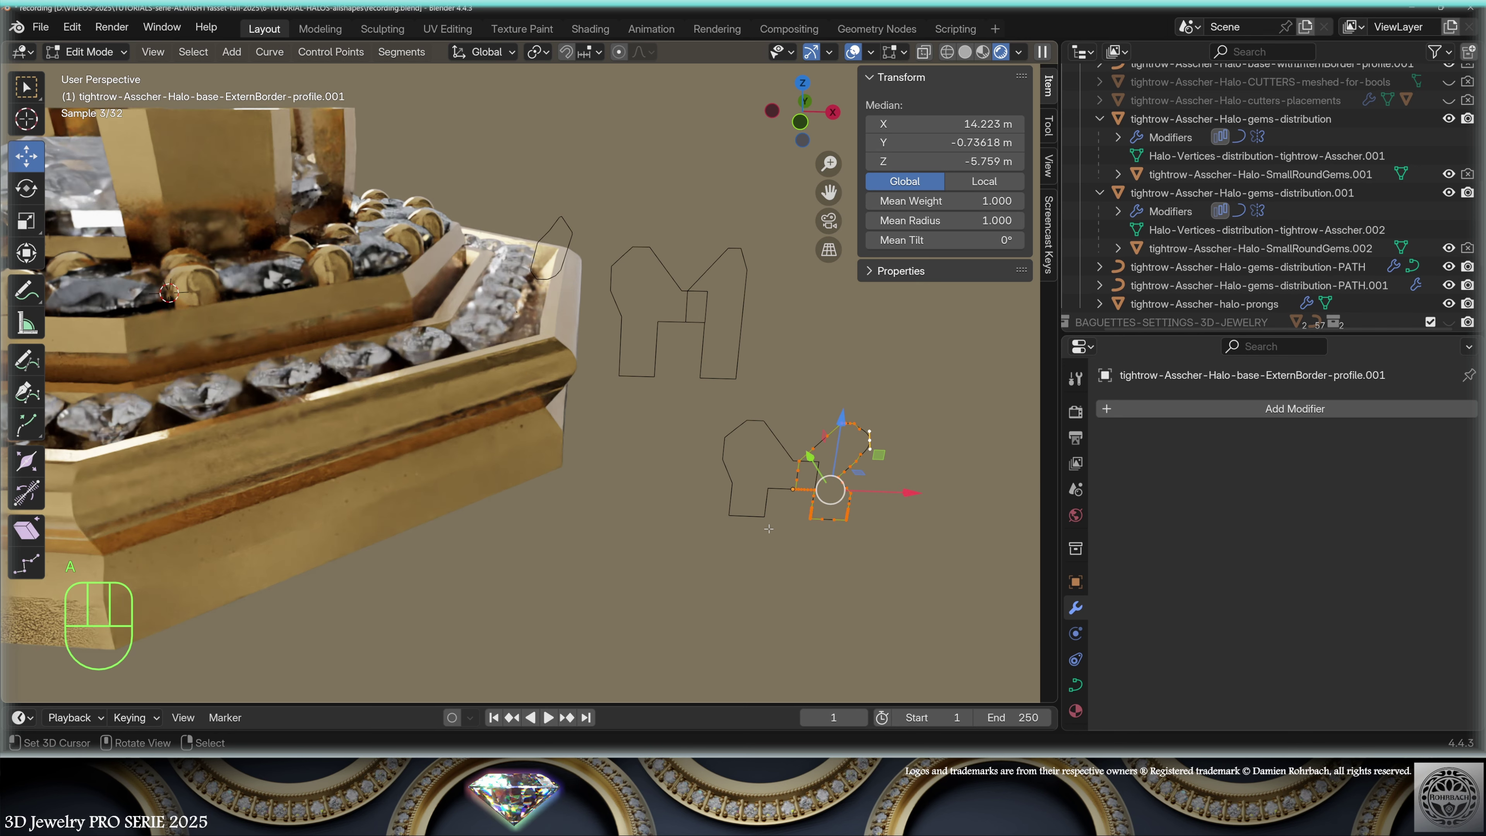
left_click_drag(908, 491, 897, 496)
middle_click_drag(761, 469, 653, 417)
scroll(644, 436, "up", 3)
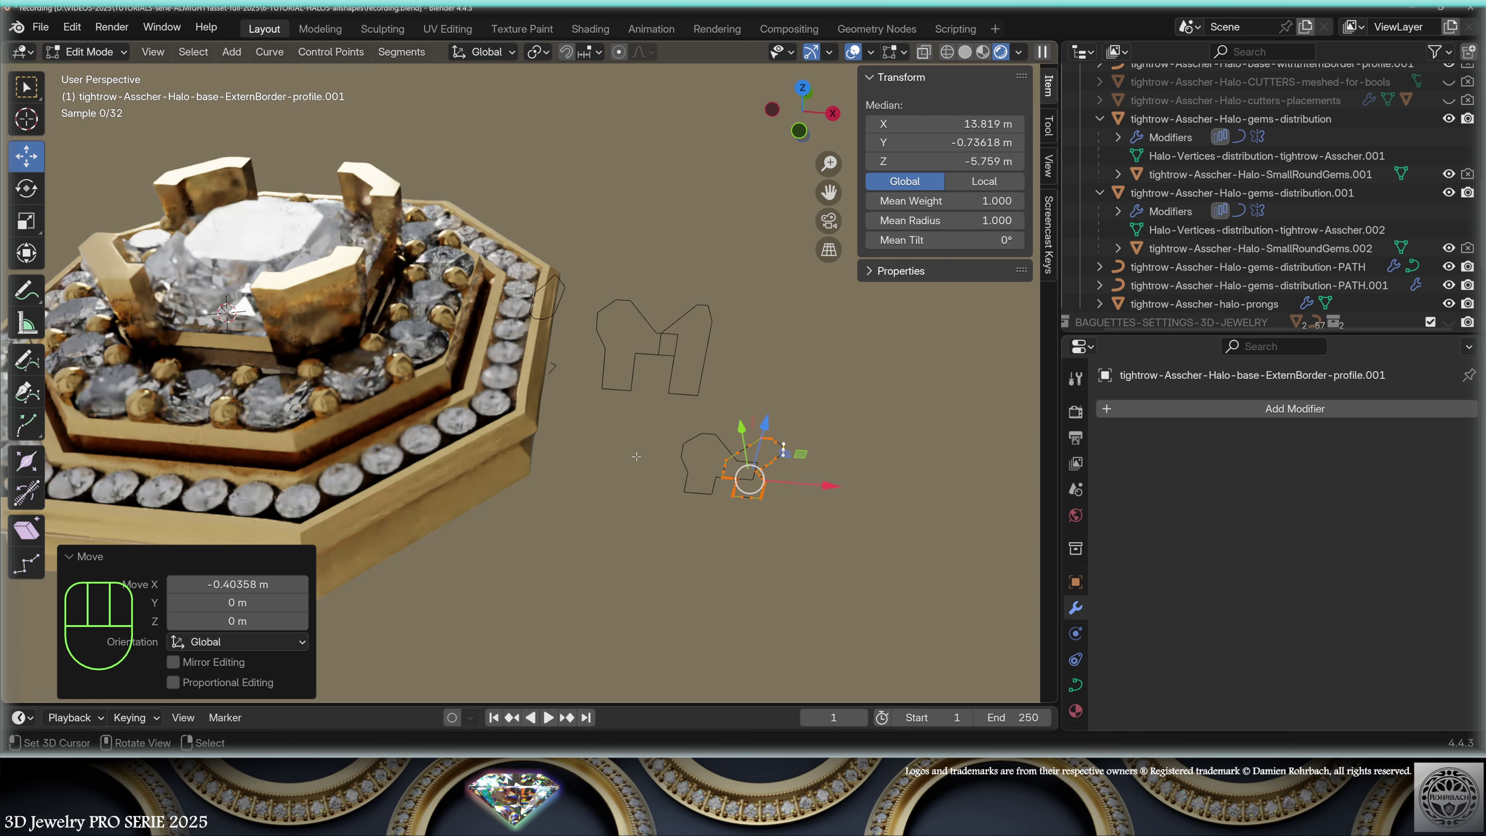
middle_click_drag(669, 469, 694, 263)
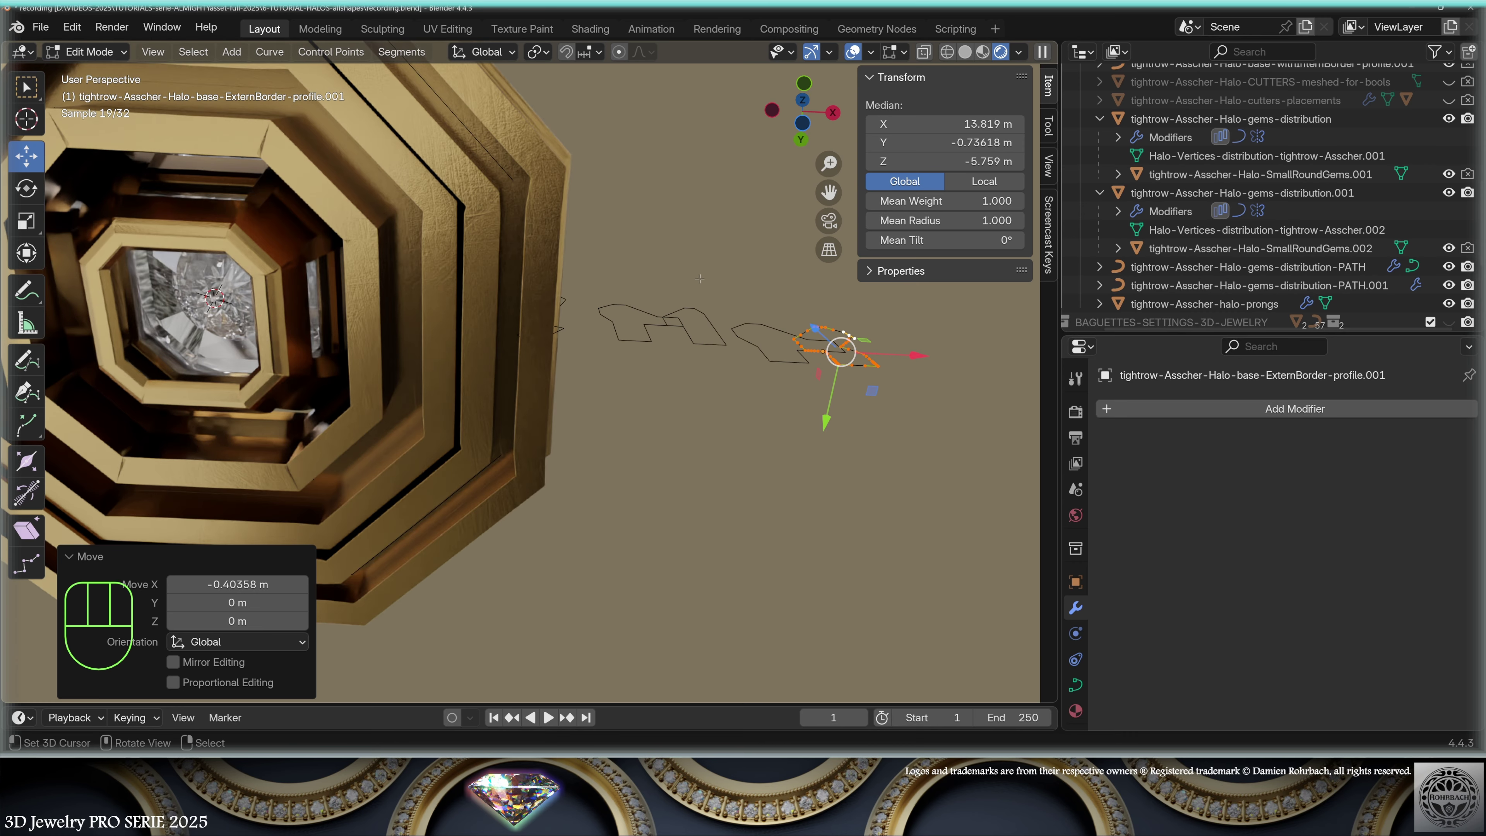
scroll(754, 317, "up", 4)
key("Tab")
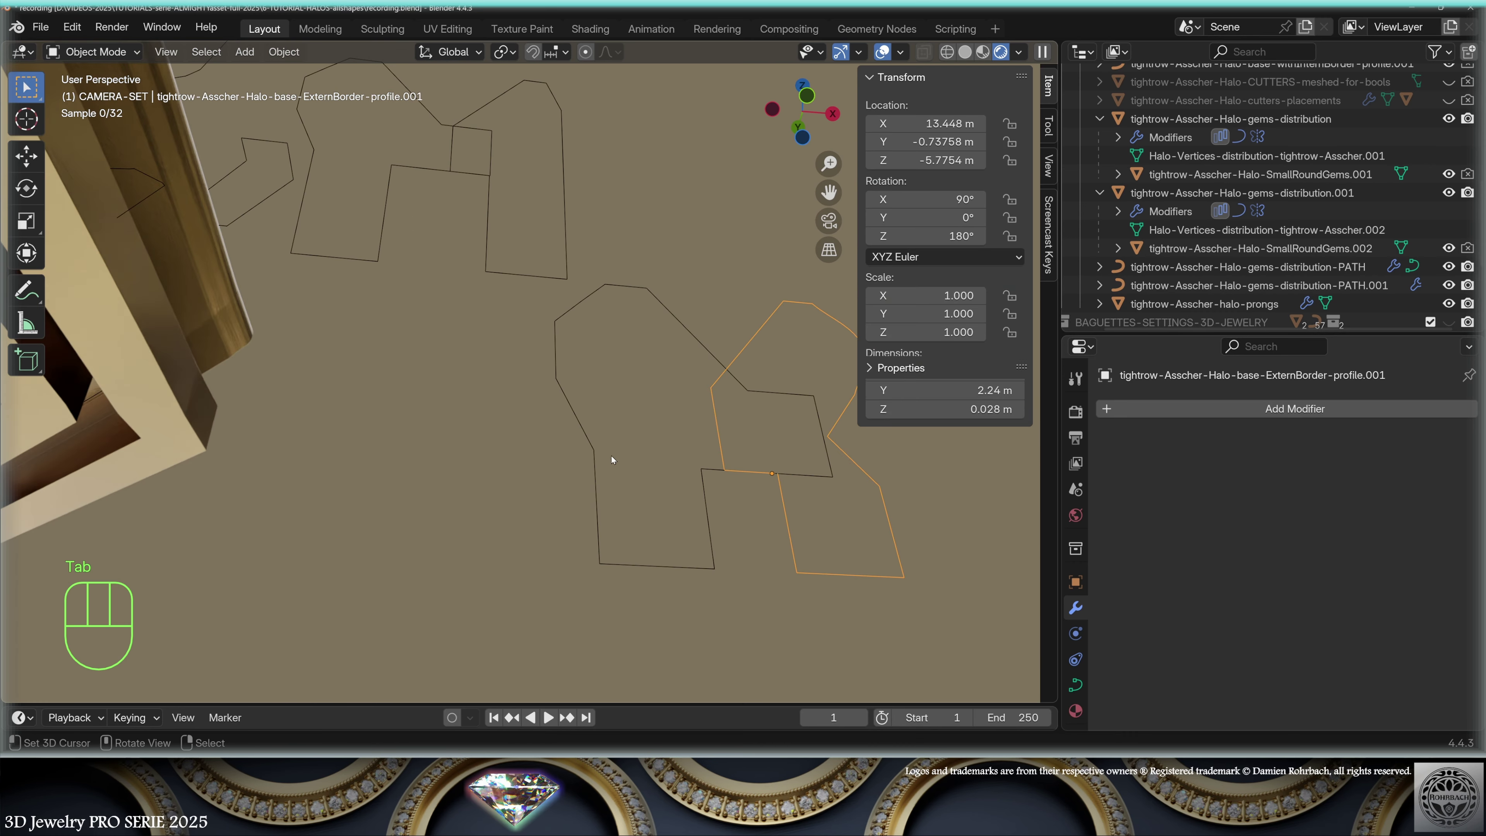
- Delete the two bottom points of the lower leg on the duplicated withInternBorder profile curve and finish editing
left_click(582, 439)
scroll(673, 462, "down", 3)
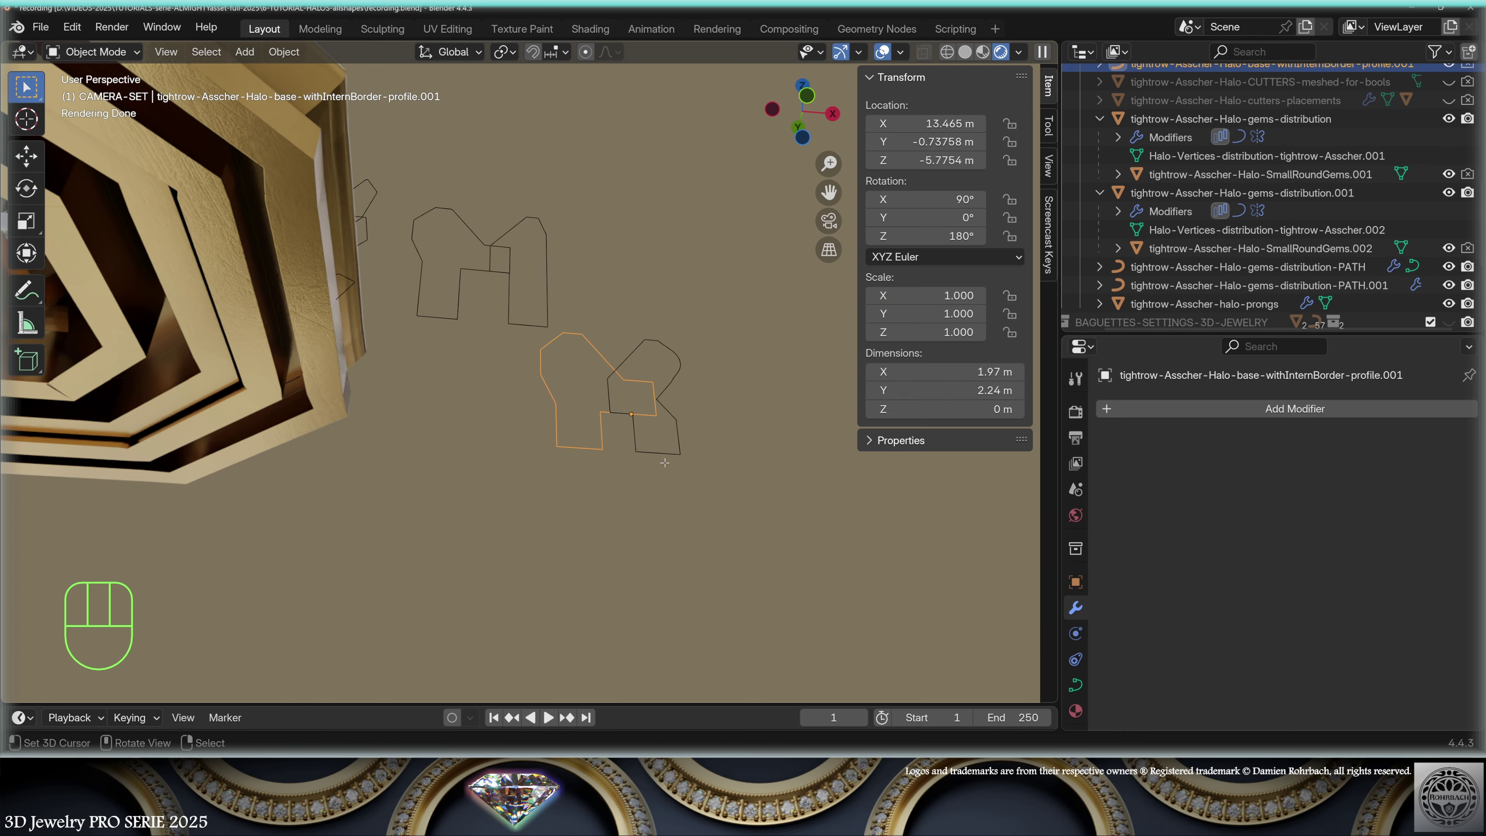
key("Tab")
middle_click_drag(563, 473, 634, 508, "shift")
scroll(609, 443, "up", 2)
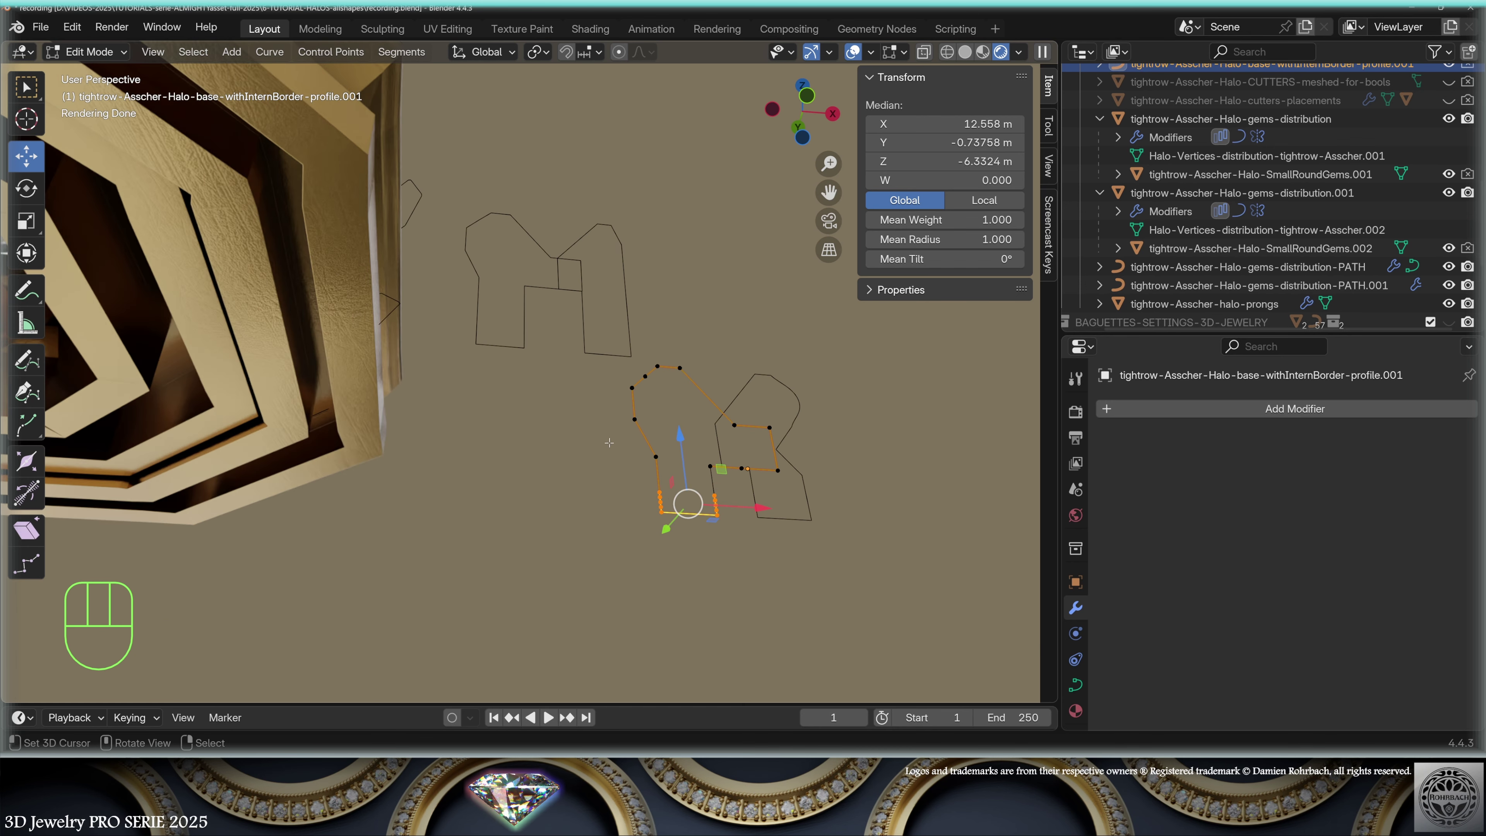
key("x")
left_click(671, 293)
scroll(595, 500, "down", 2)
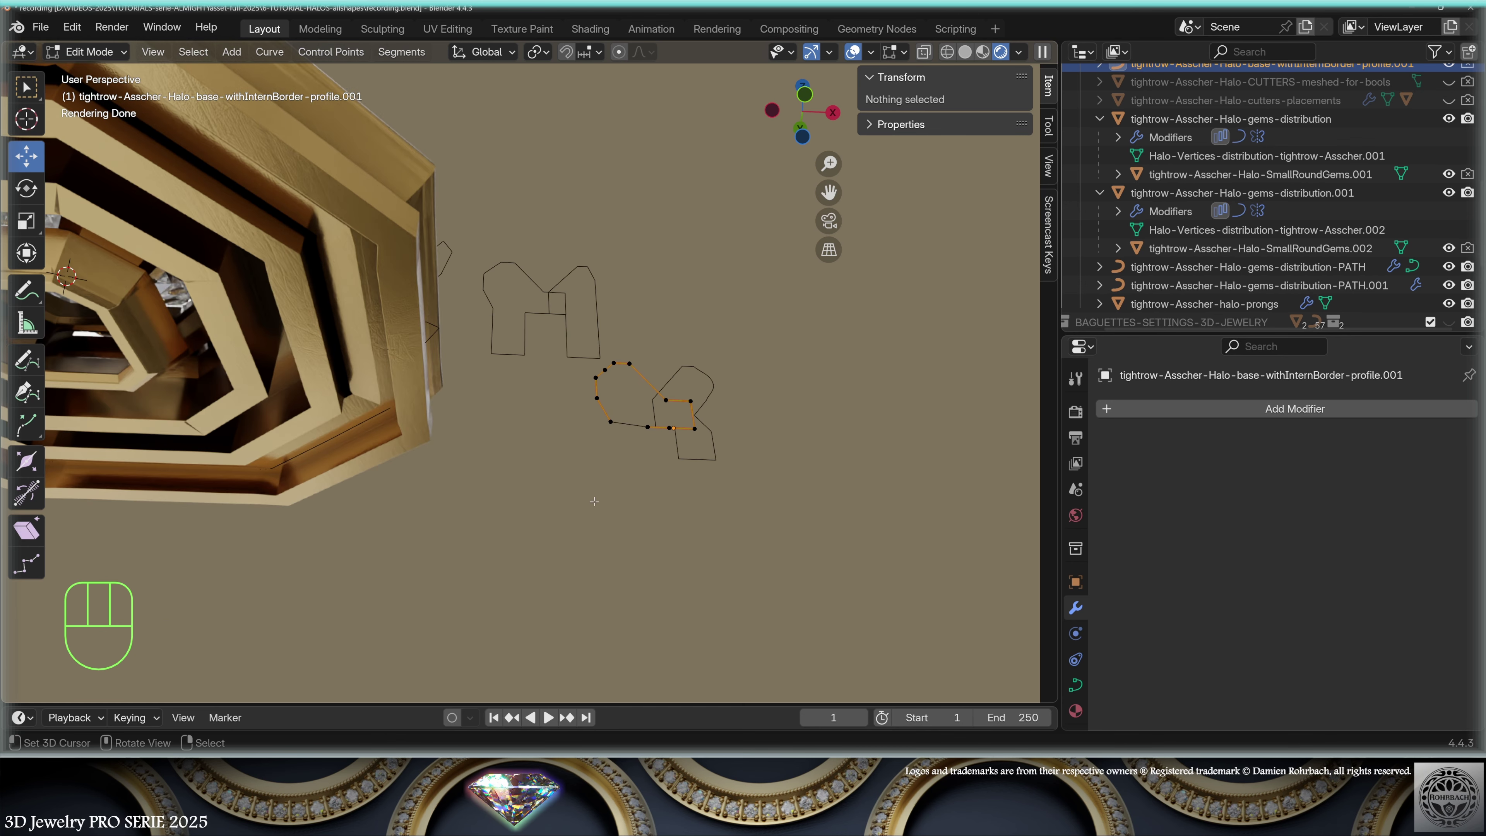
key("Tab")
- Move the corner control point of the duplicated ExternBorder path about 0.04 m in X from top view and finish editing
scroll(591, 494, "down", 3)
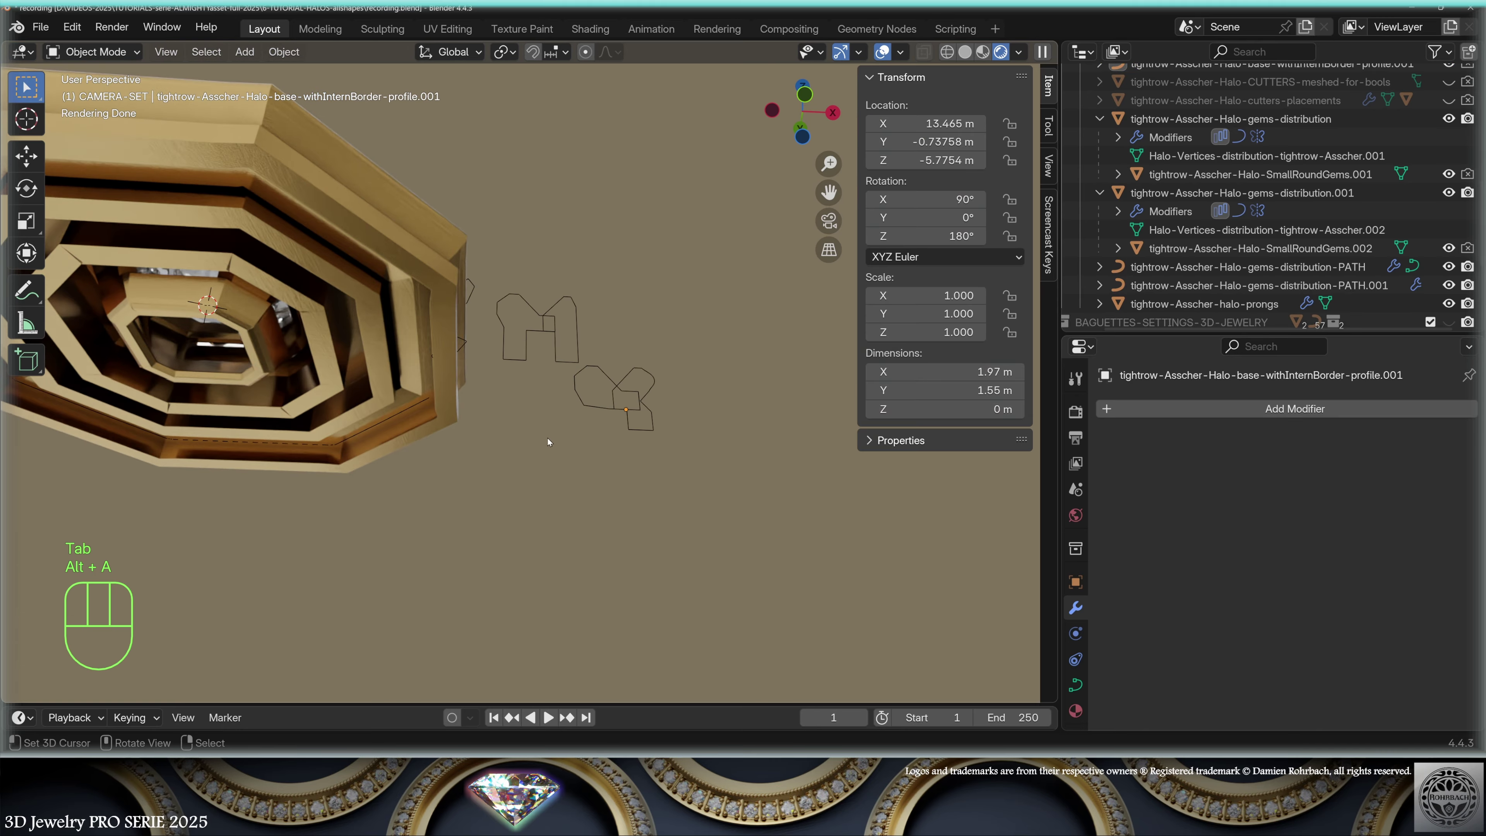
middle_click_drag(551, 445, 617, 449)
scroll(617, 450, "up", 2)
key("KP_7")
scroll(560, 418, "up", 4)
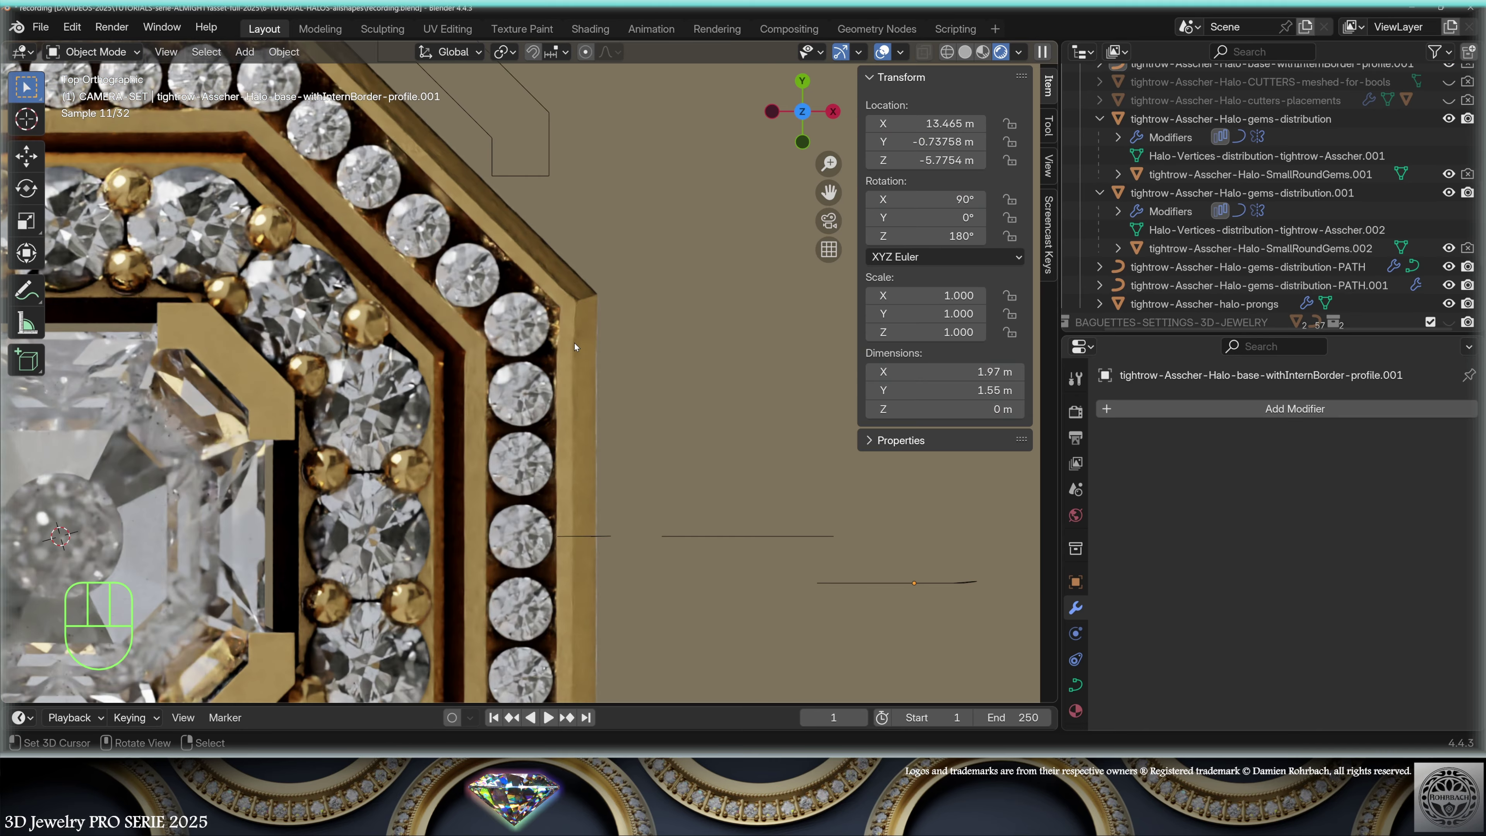
right_click(576, 342)
key("Tab")
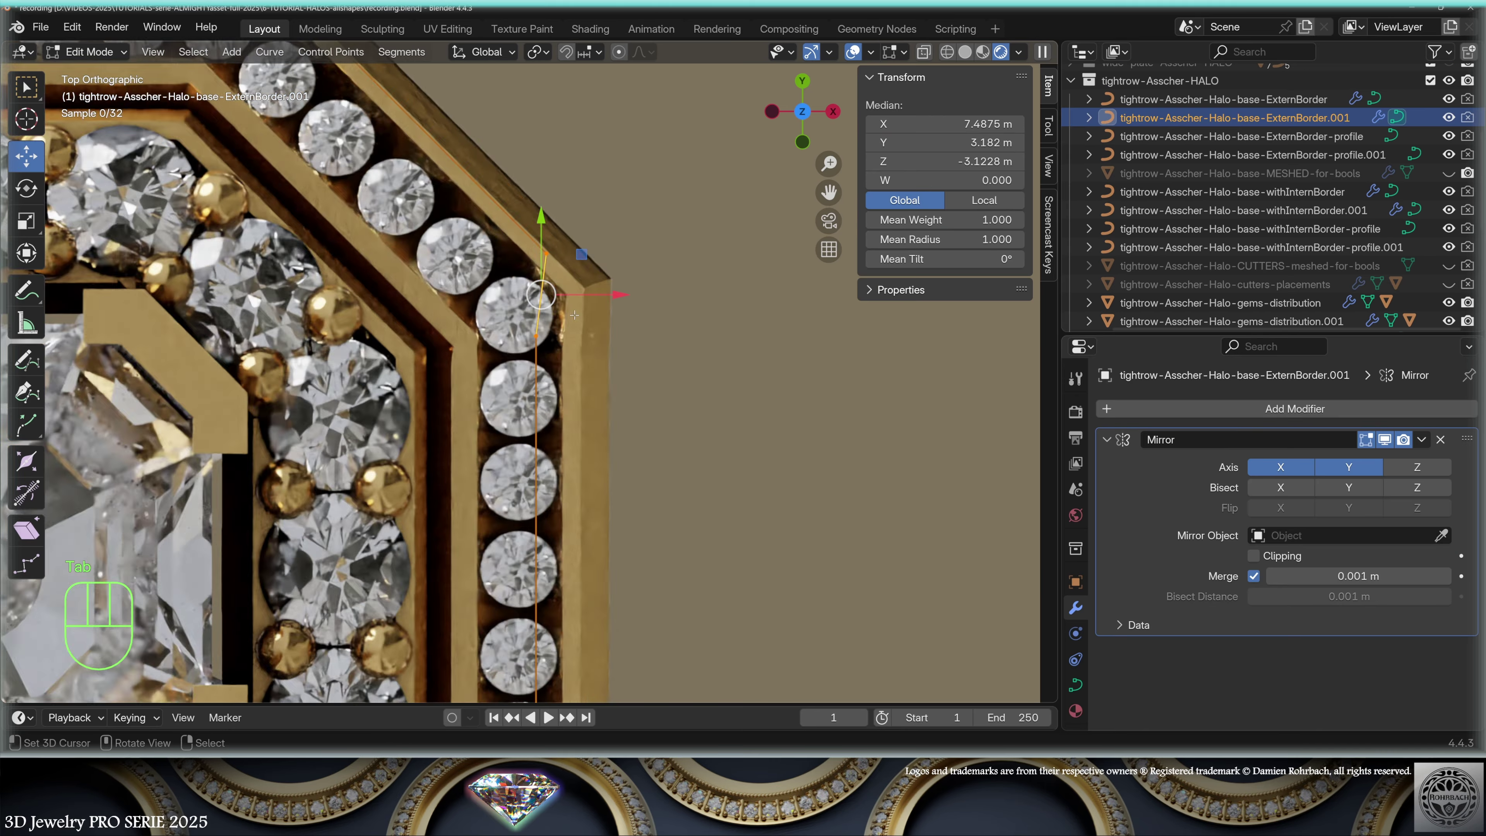
scroll(532, 370, "up", 4)
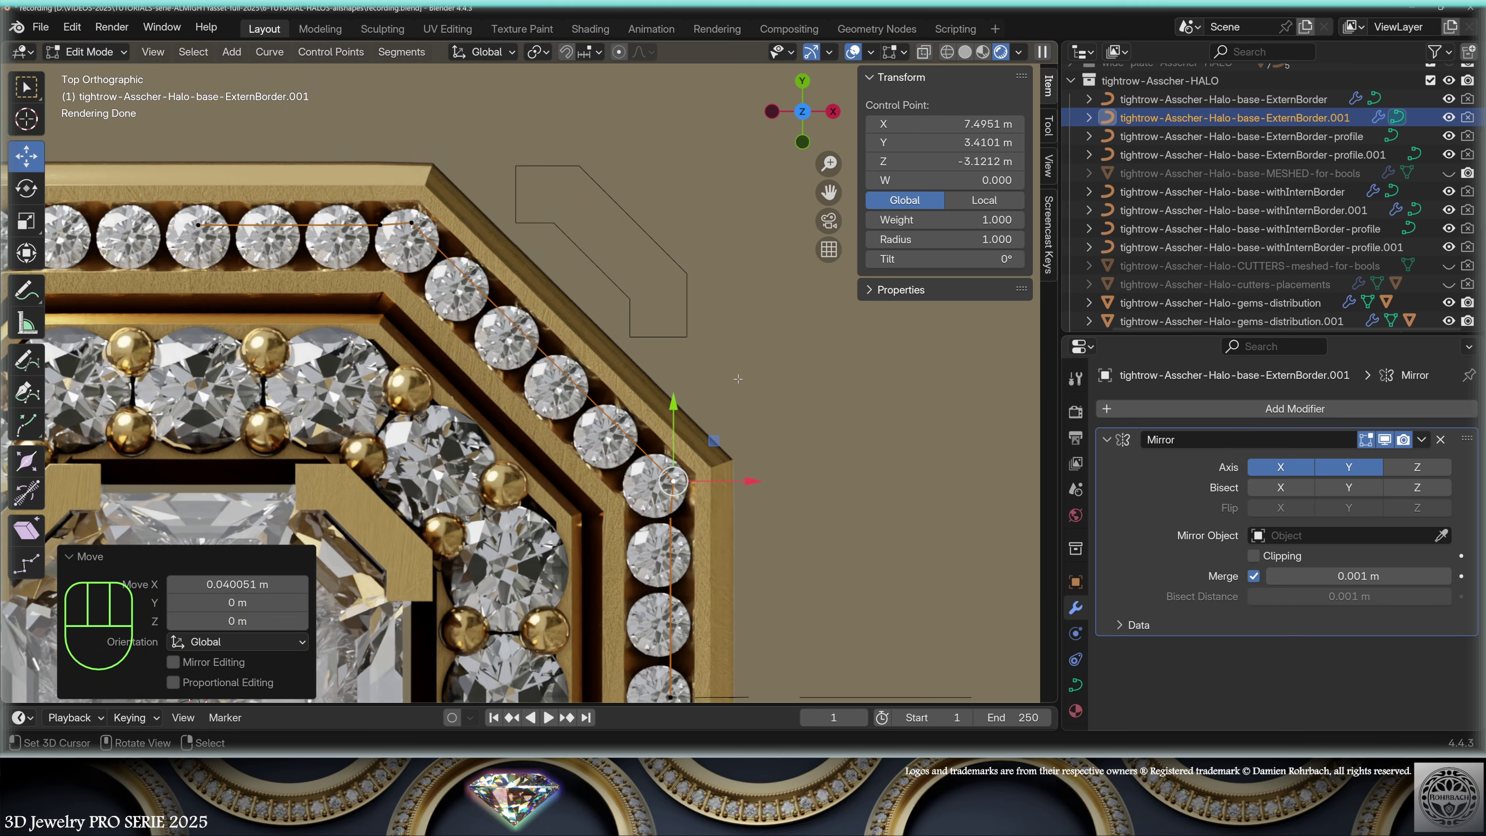
key("Tab")
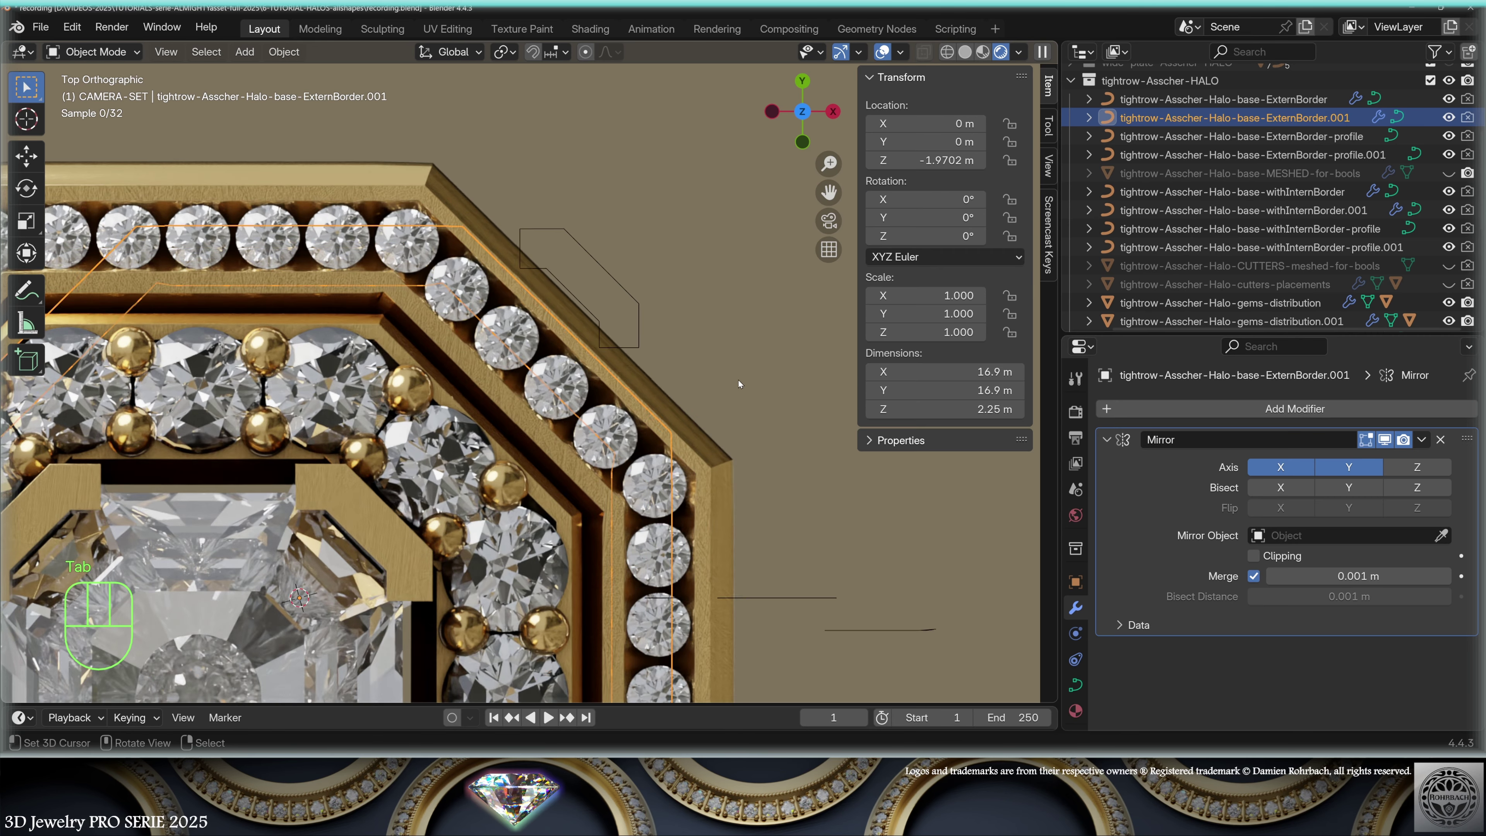
- Duplicate the halo prongs object in place
scroll(739, 380, "down", 5)
middle_click_drag(706, 547, 747, 398)
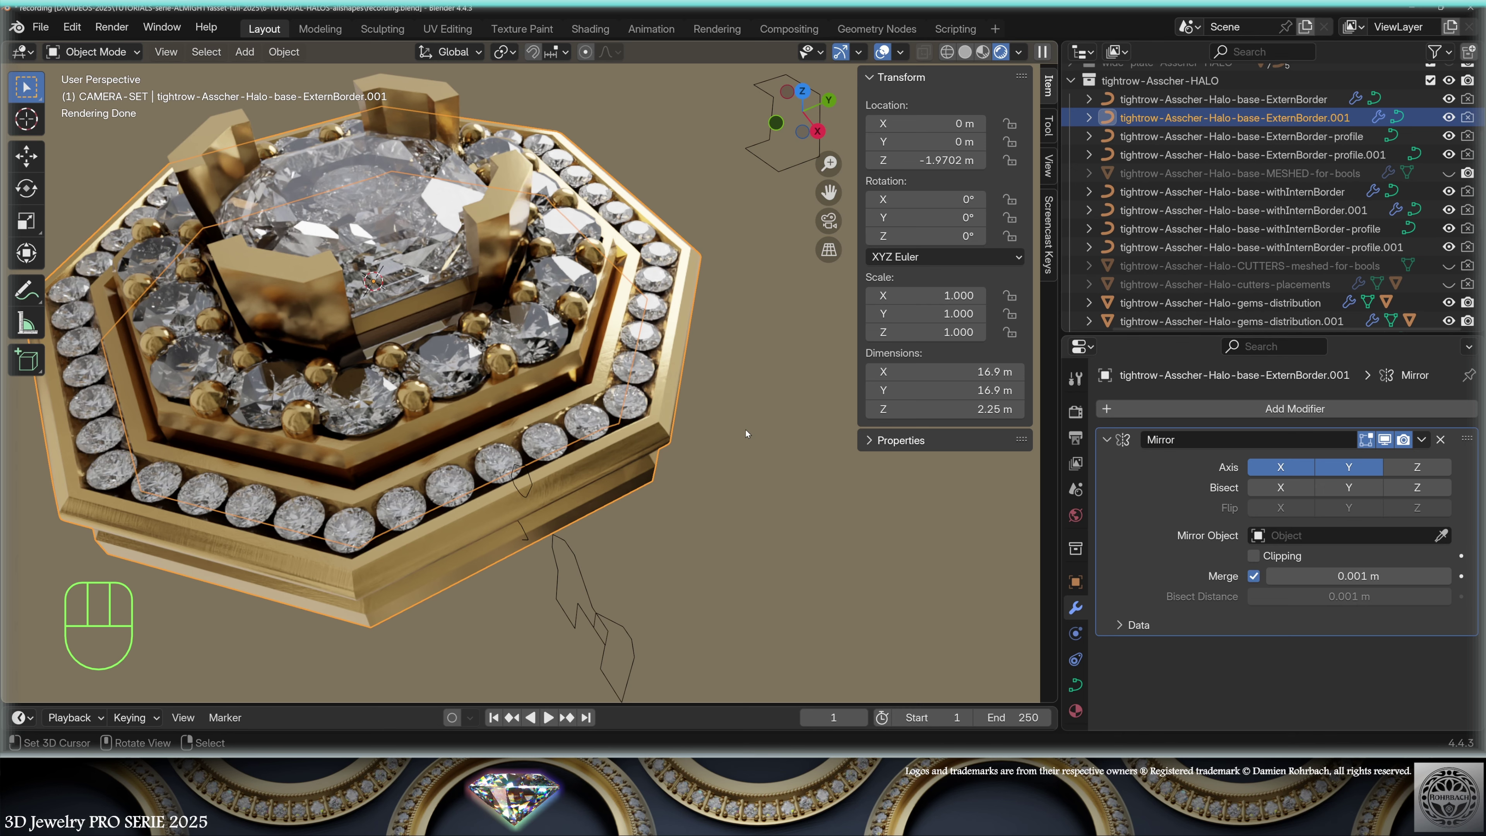
left_click(591, 258)
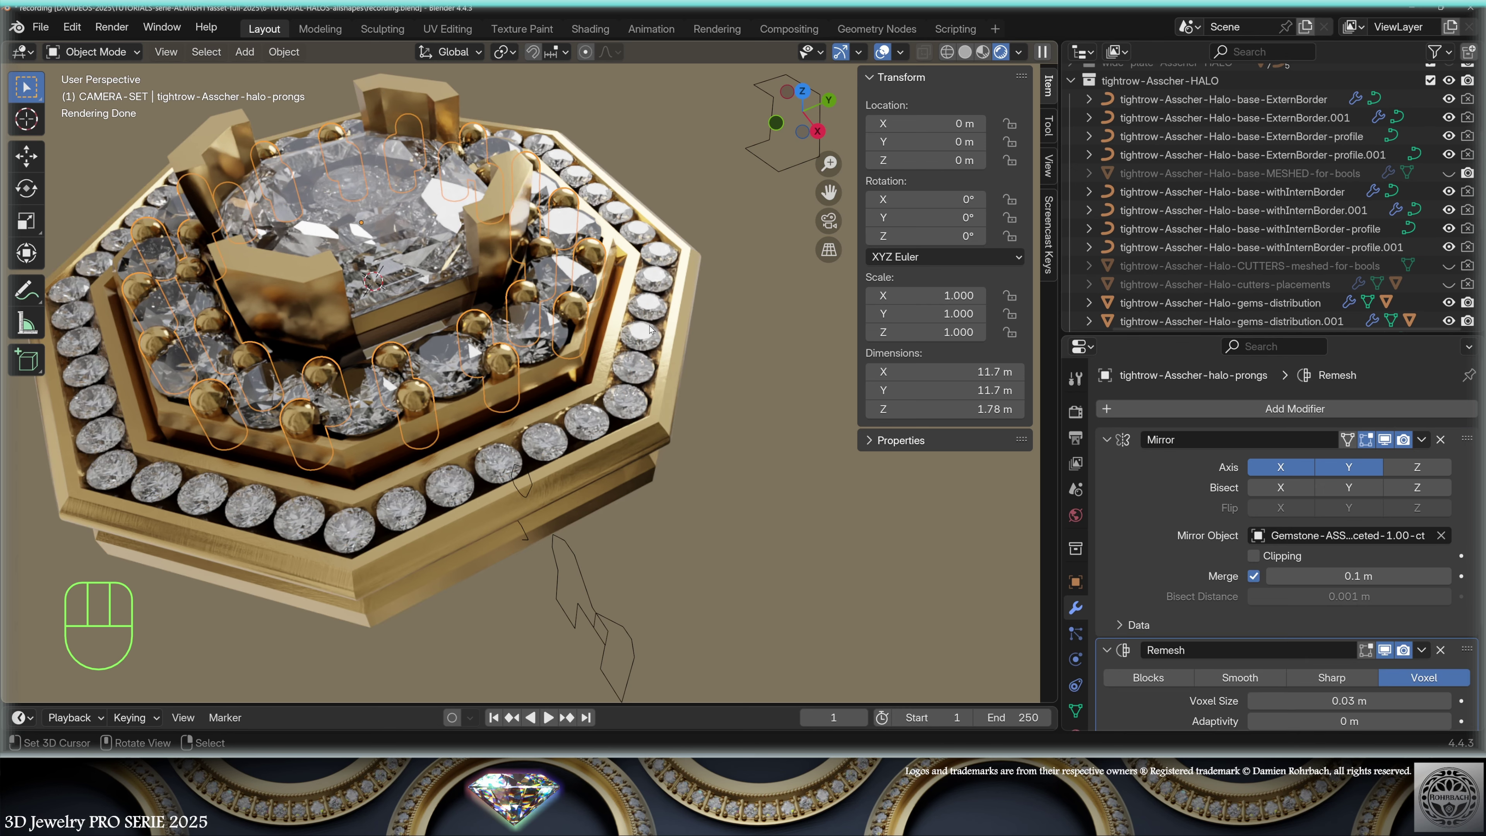
key("KP_7")
key("shift+d")
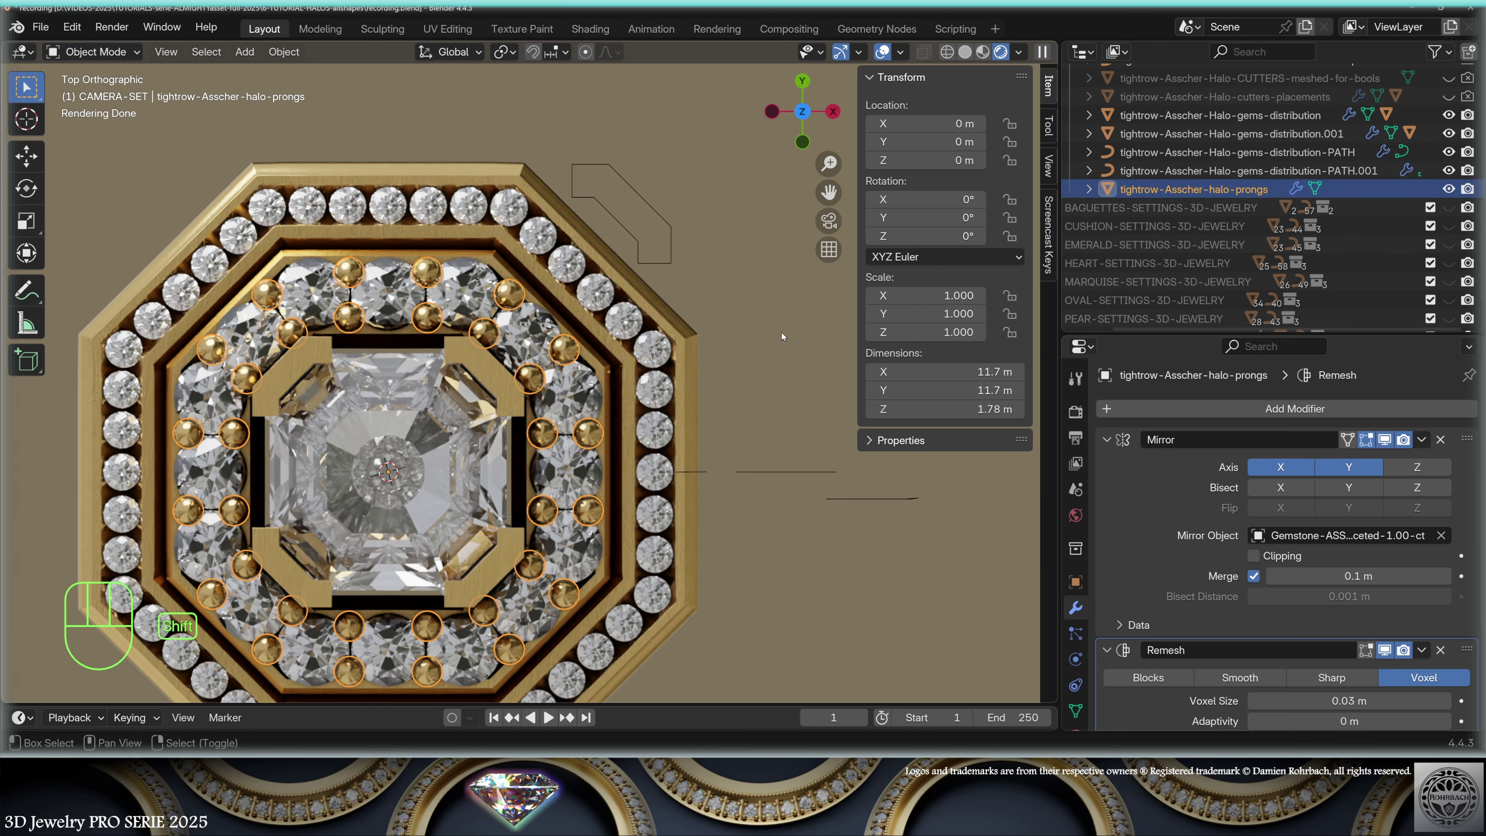
left_click(781, 332)
scroll(1201, 426, "down", 2)
scroll(1182, 501, "up", 2)
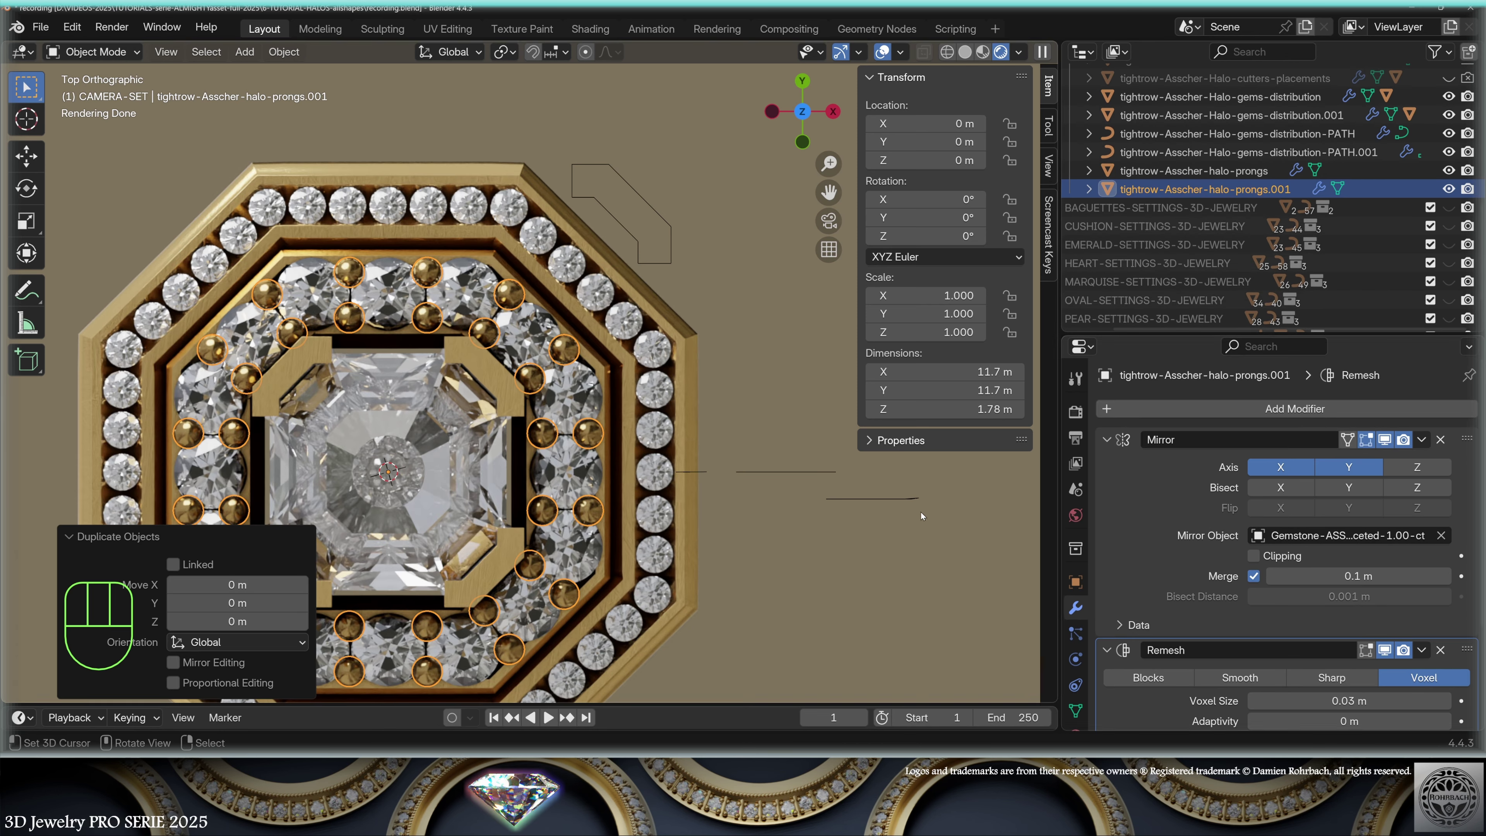
- Delete every prong in the duplicated prongs mesh except the outer one on the upper straight side, and select the remaining prong
key("Tab")
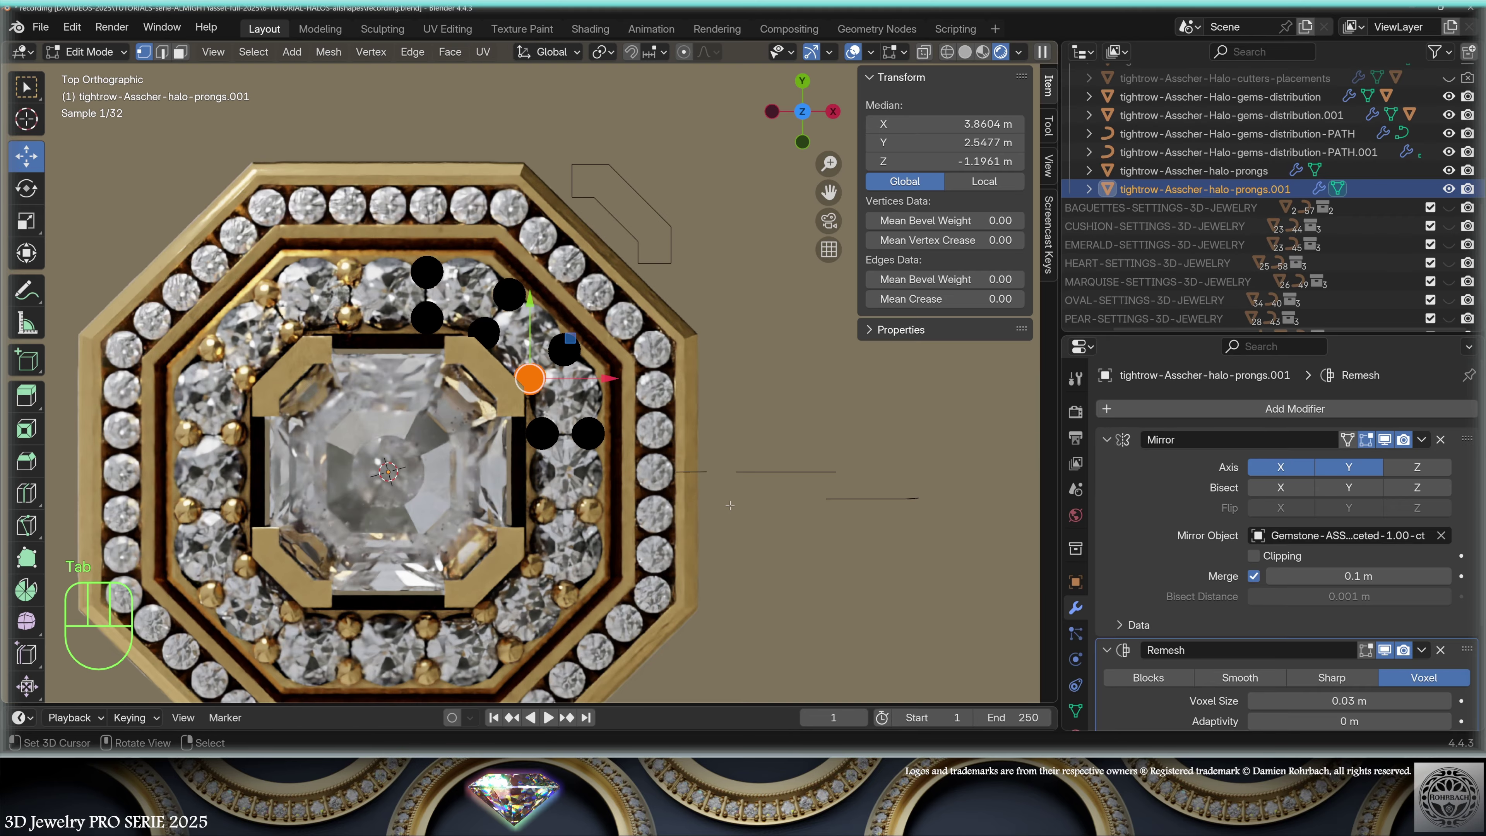
key("KP_Divide")
middle_click_drag(615, 445, 542, 377)
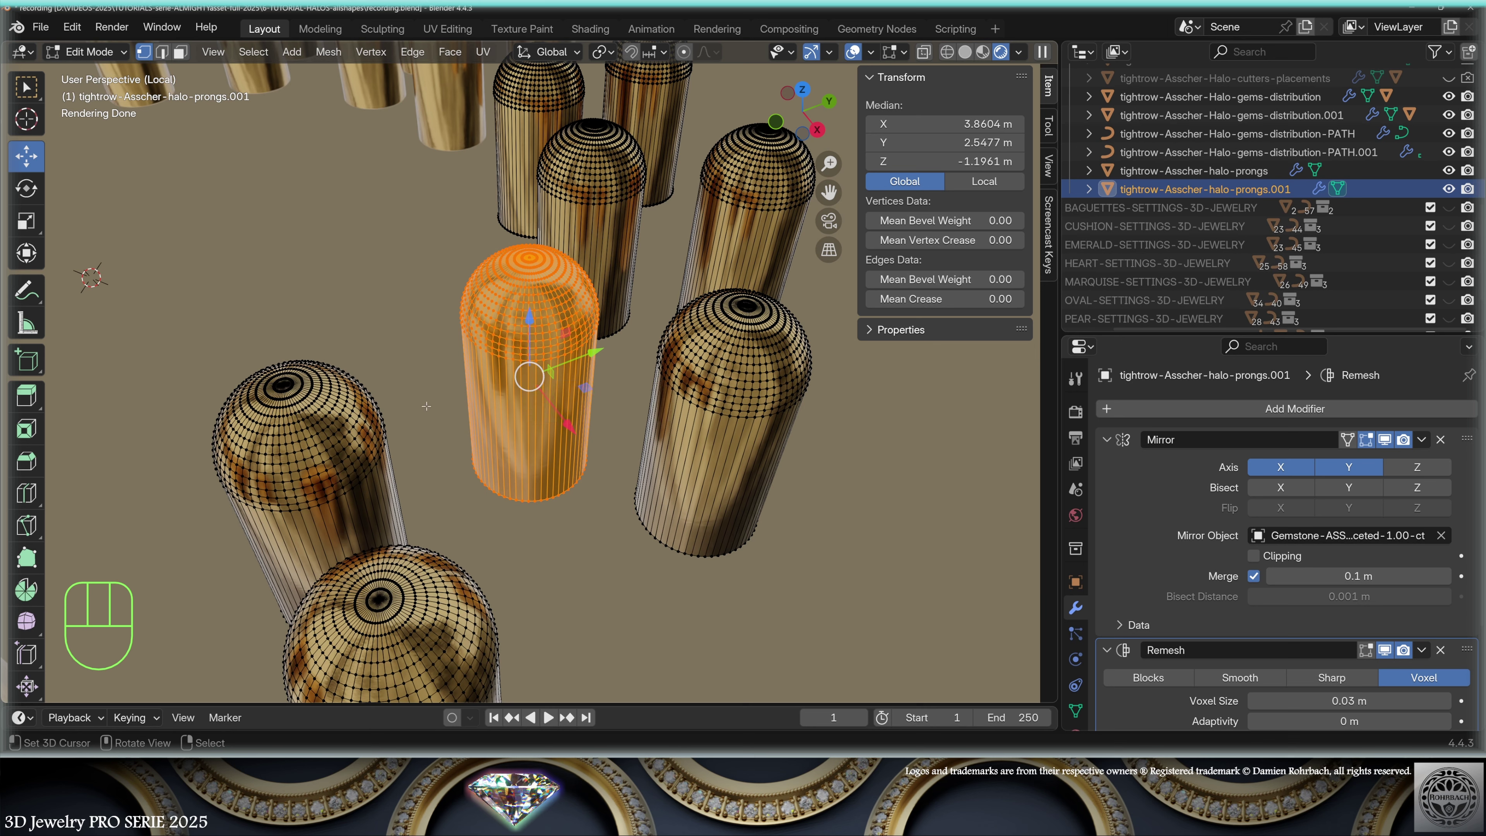
key("KP_Divide")
key("KP_7")
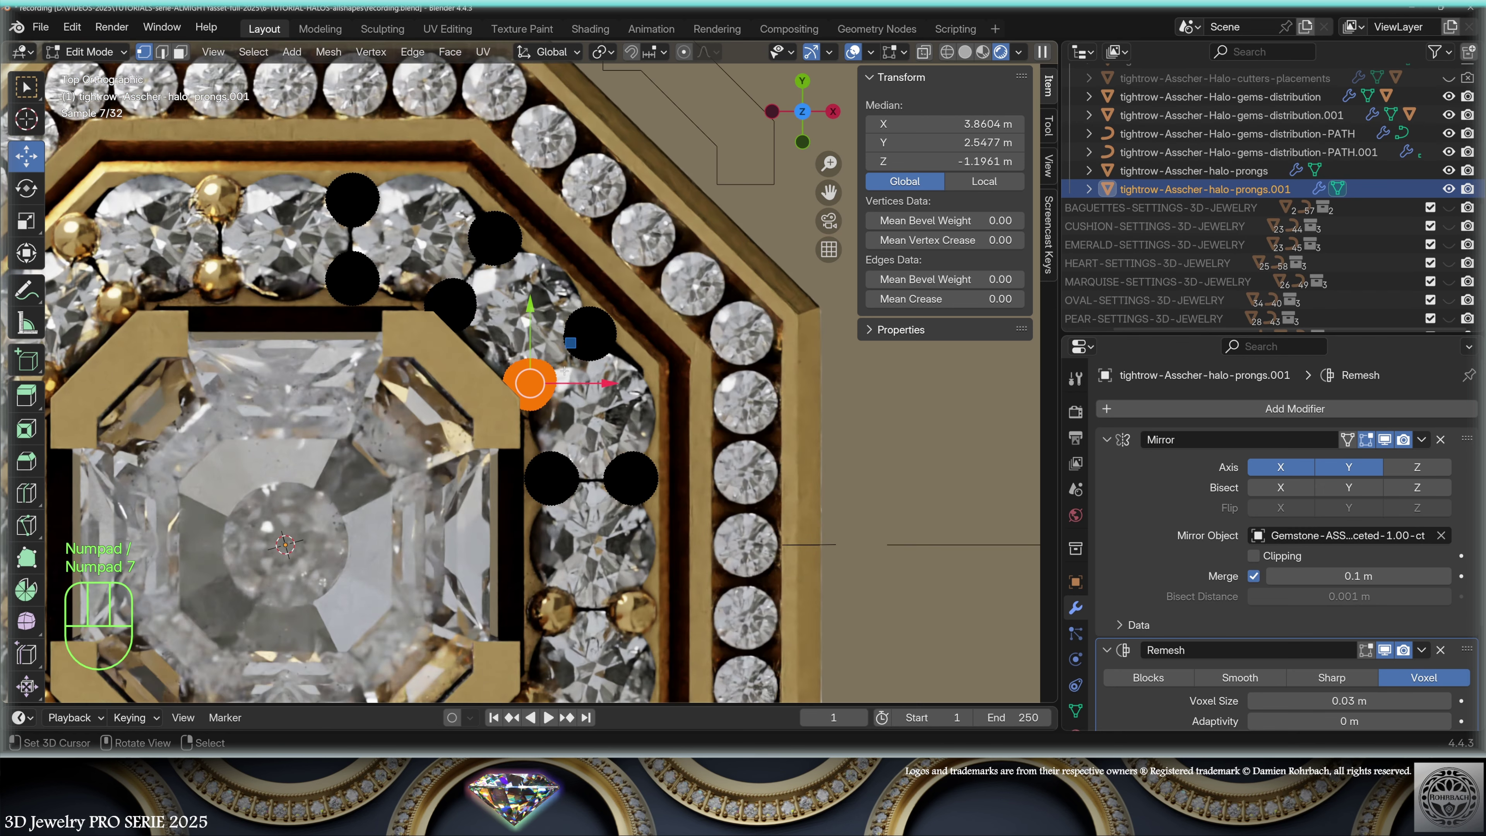
middle_click_drag(564, 370, 552, 451, "shift")
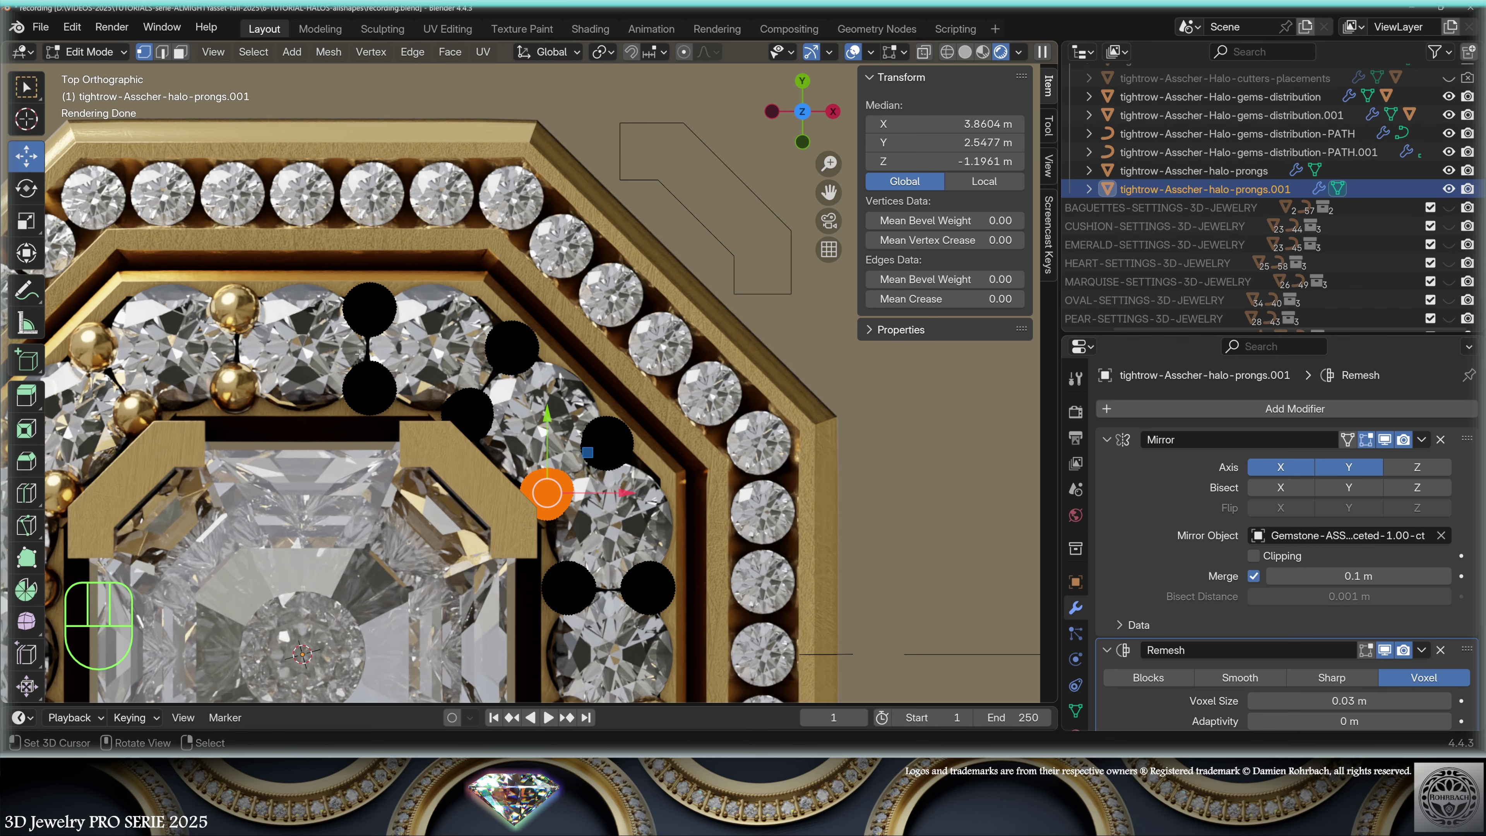
left_click(373, 347)
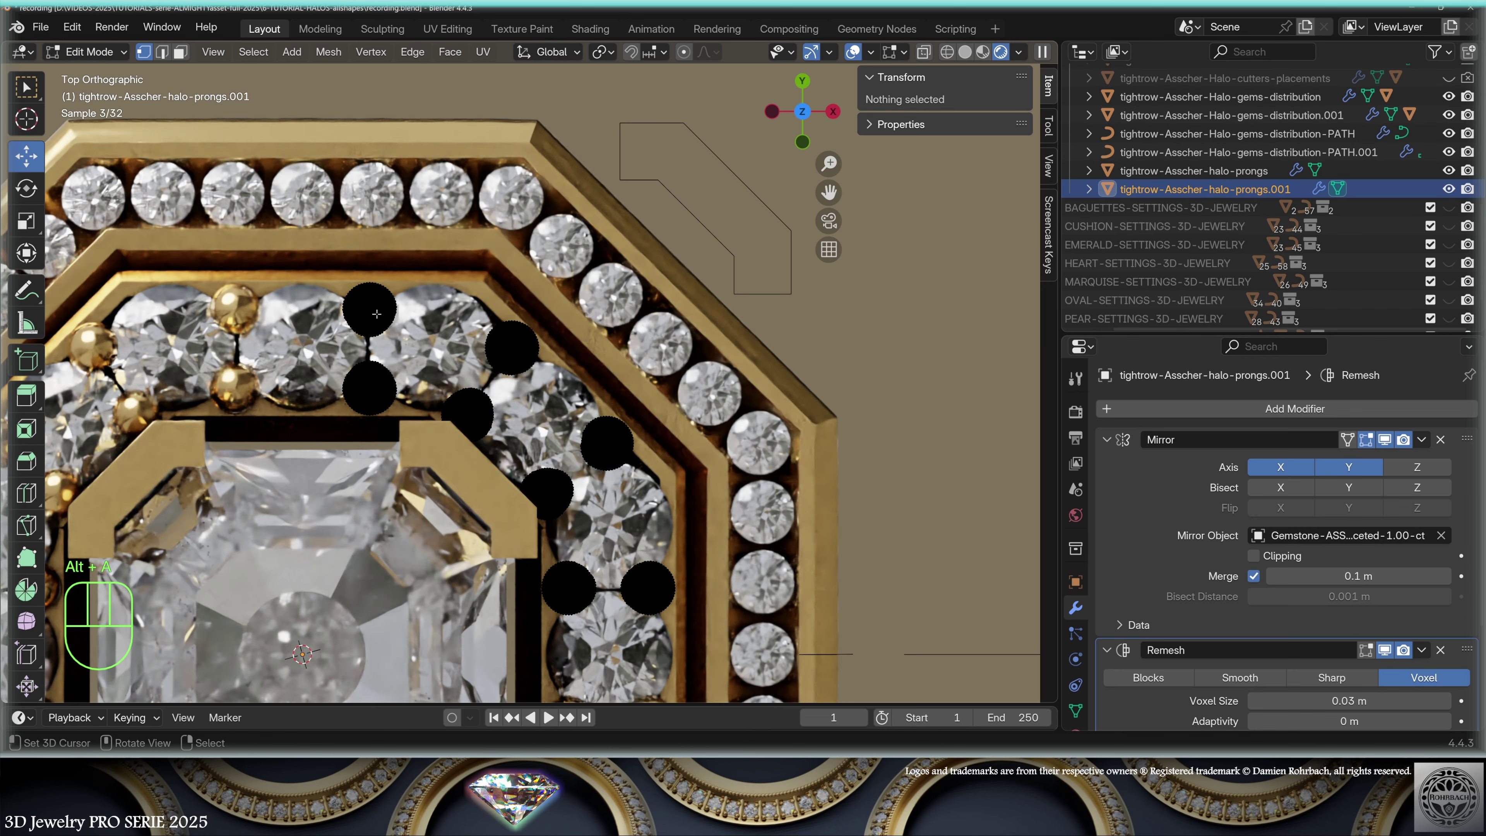
key("l")
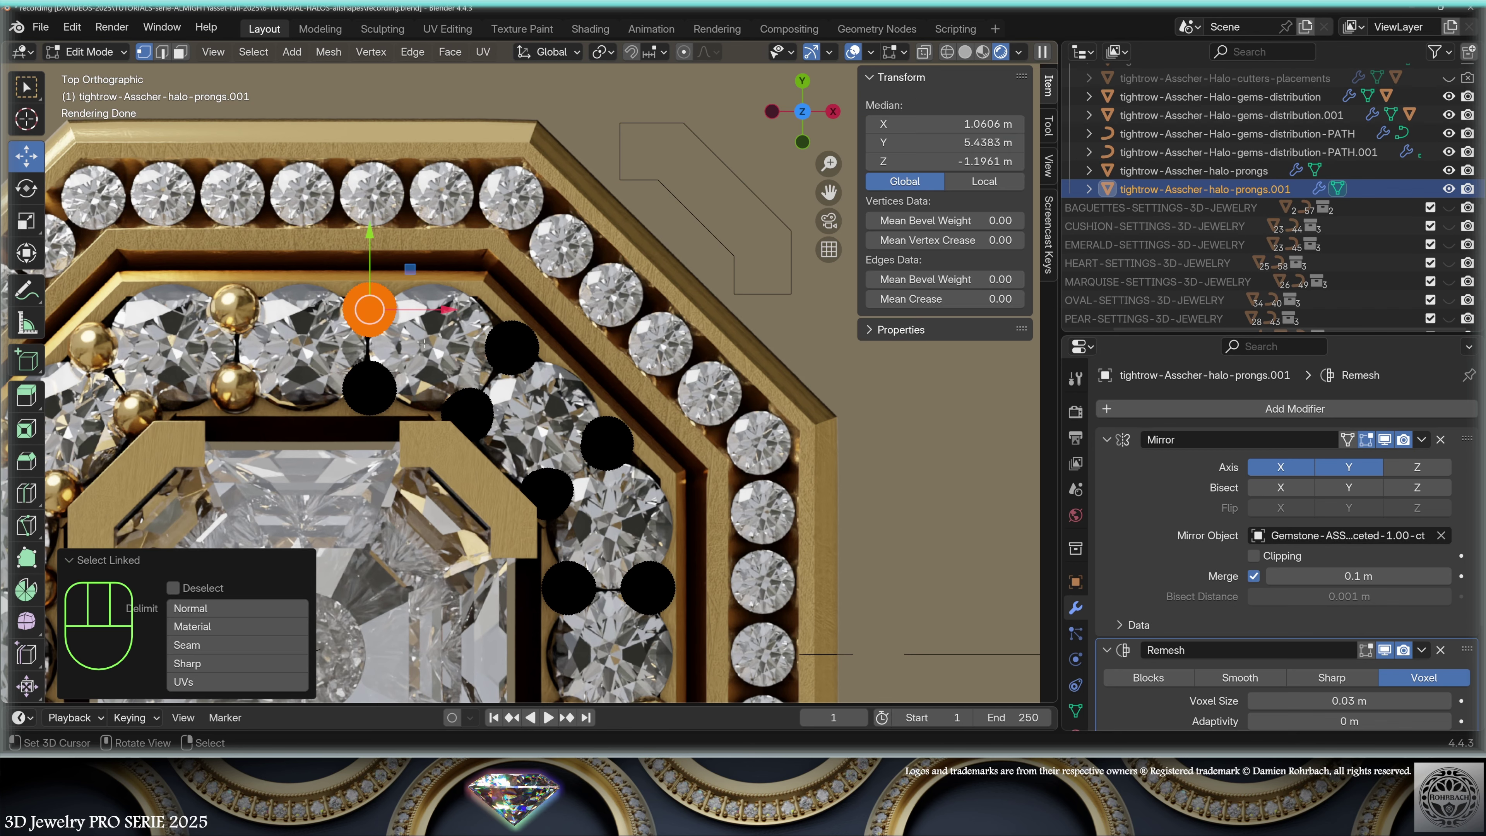
key("ctrl+i")
key("Delete")
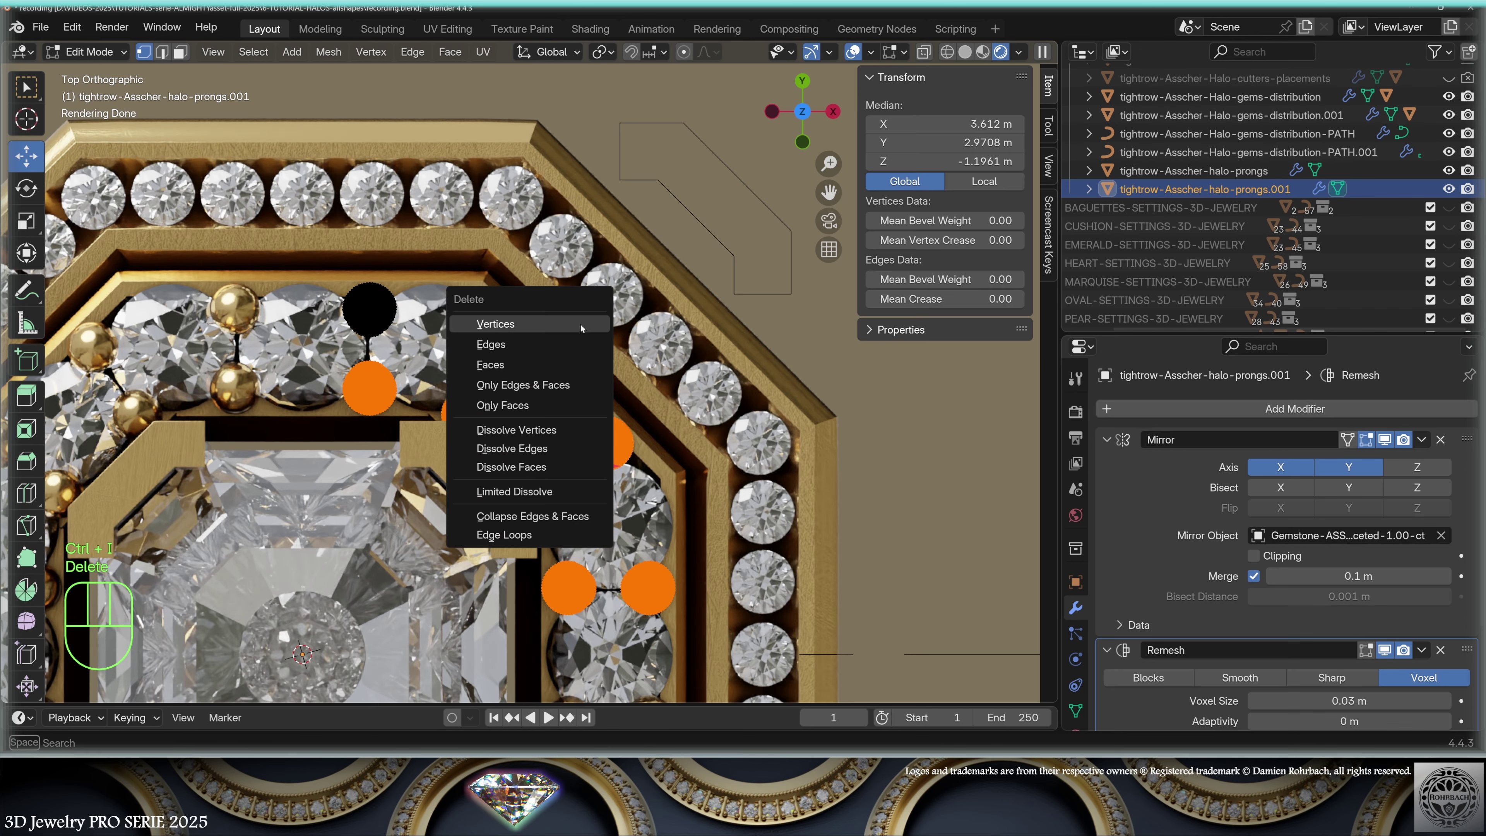
left_click(495, 323)
key("a")
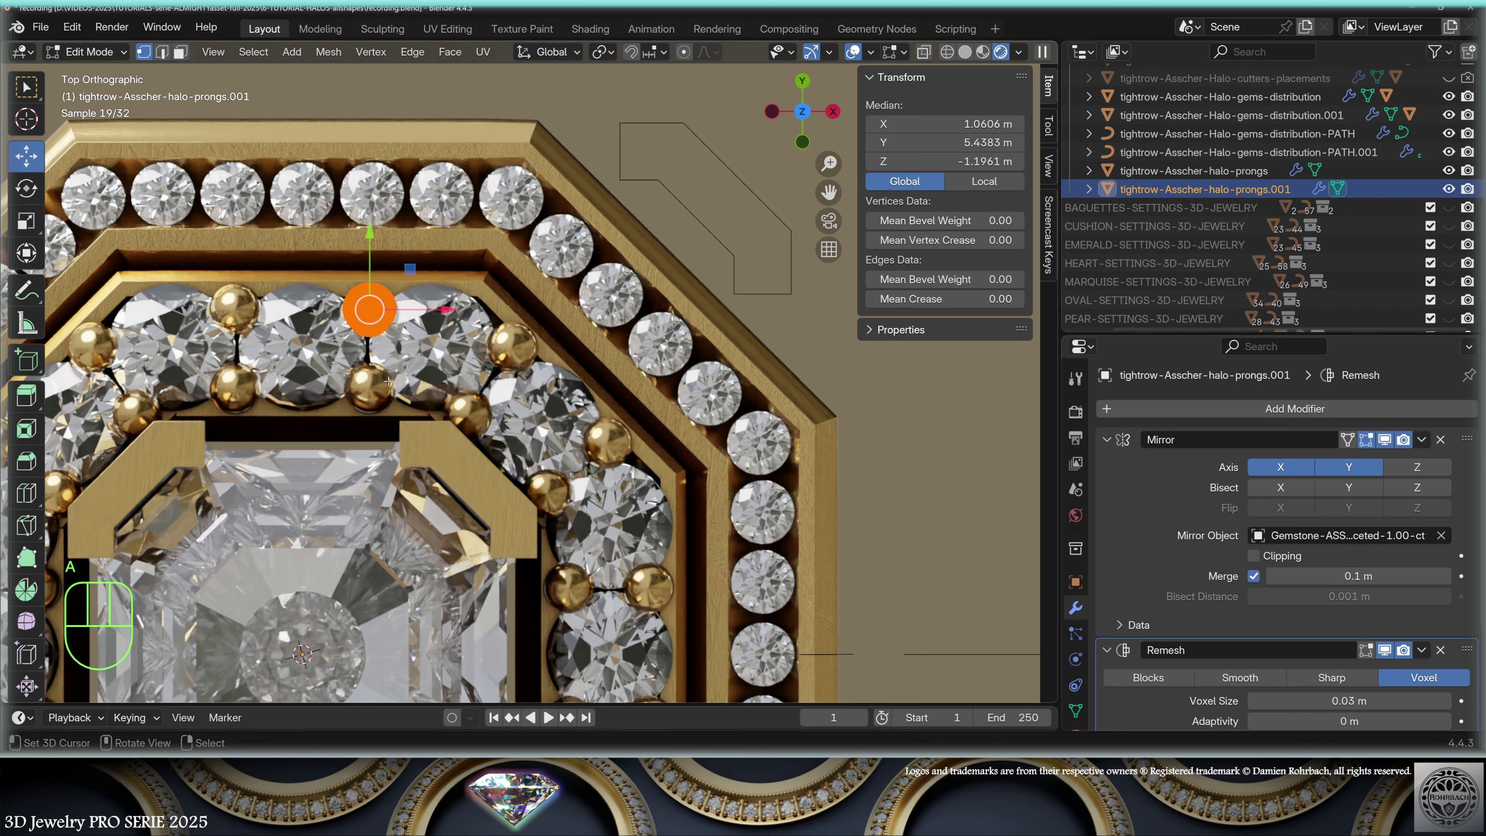
- Move the remaining prong between two gems on the outer halo's upper side, scale it to about 0.555, and set it against the outer border
key("g")
left_click(377, 226)
scroll(377, 225, "up", 5)
key("s")
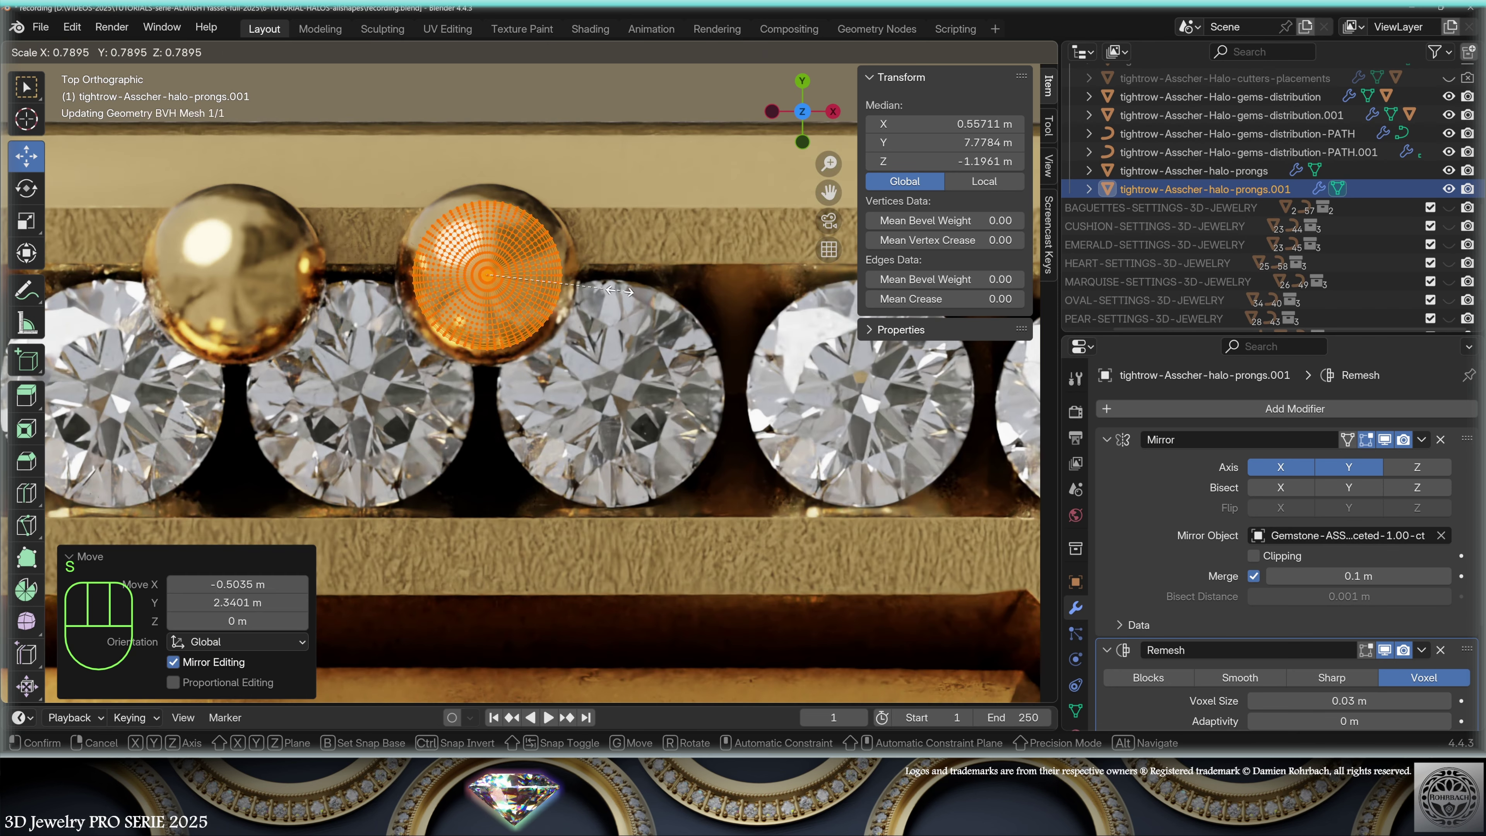
left_click(585, 285)
key("g")
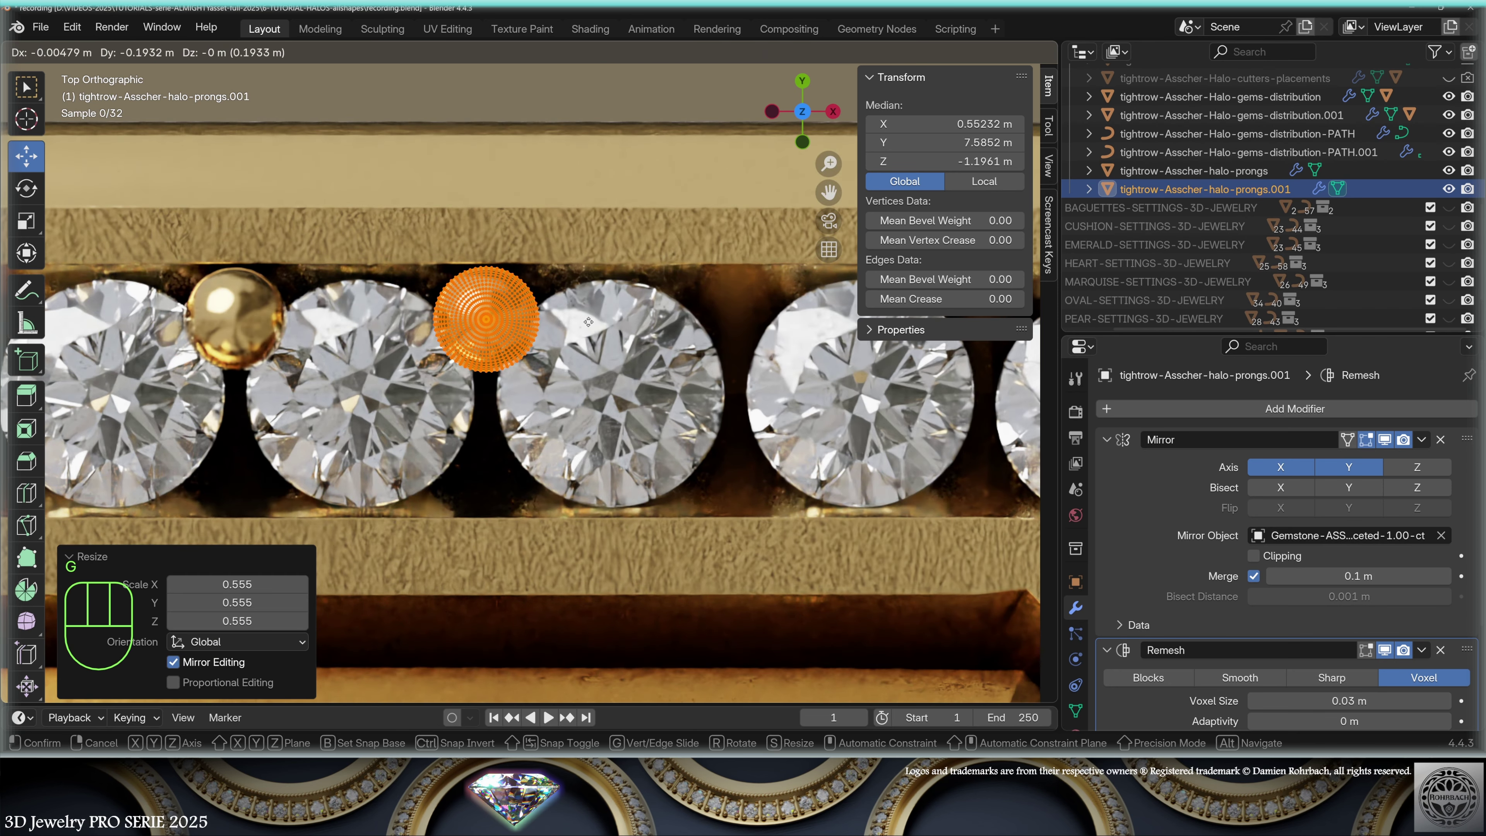
left_click(588, 321)
- Lower the scaled prong about 0.63 m along Z to the height of the outer halo gems
middle_click_drag(588, 321, 518, 290)
key("g")
key("z")
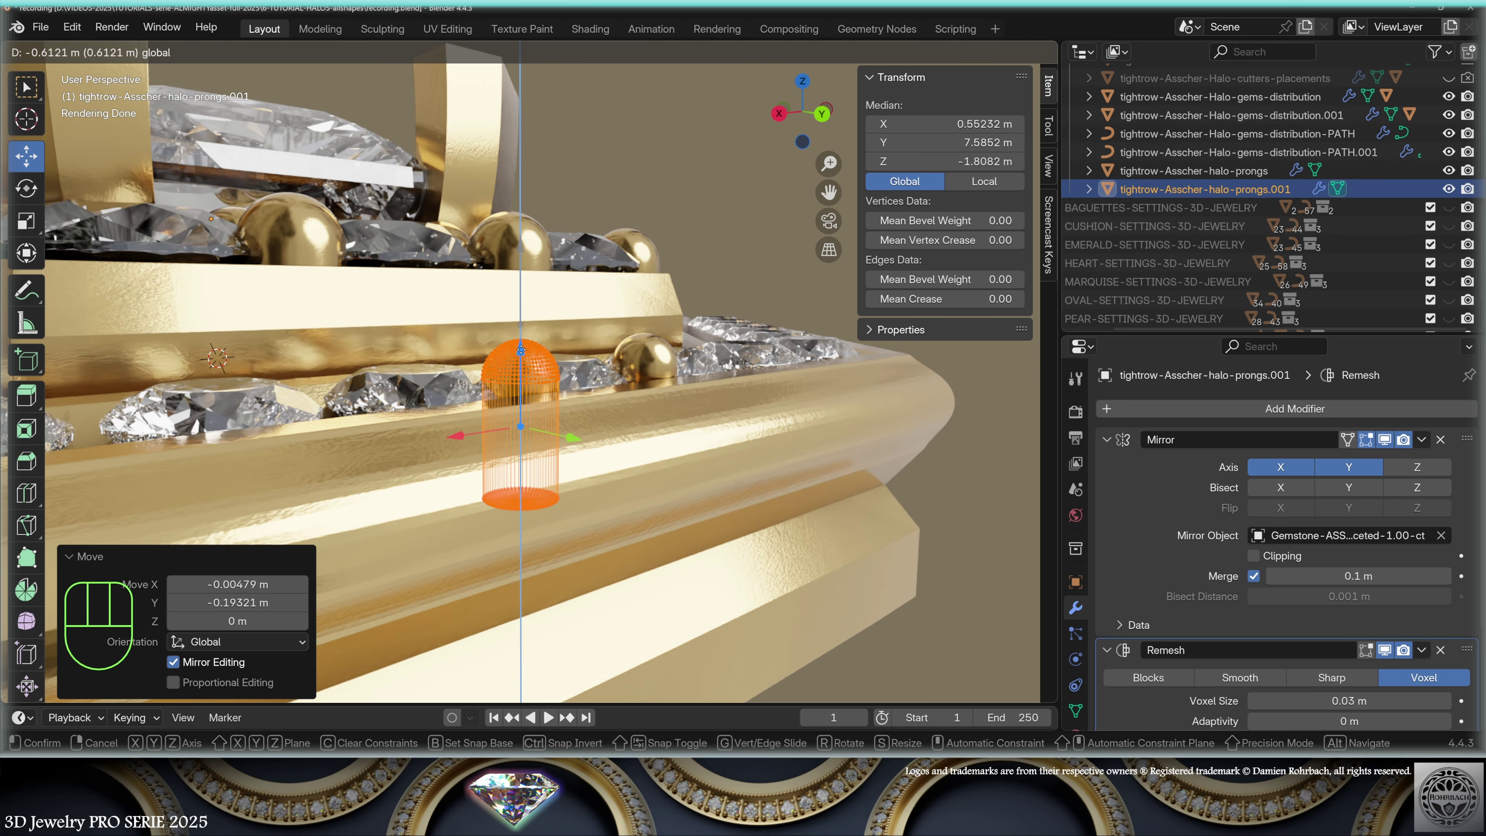
left_click(521, 352)
middle_click_drag(521, 351, 529, 478)
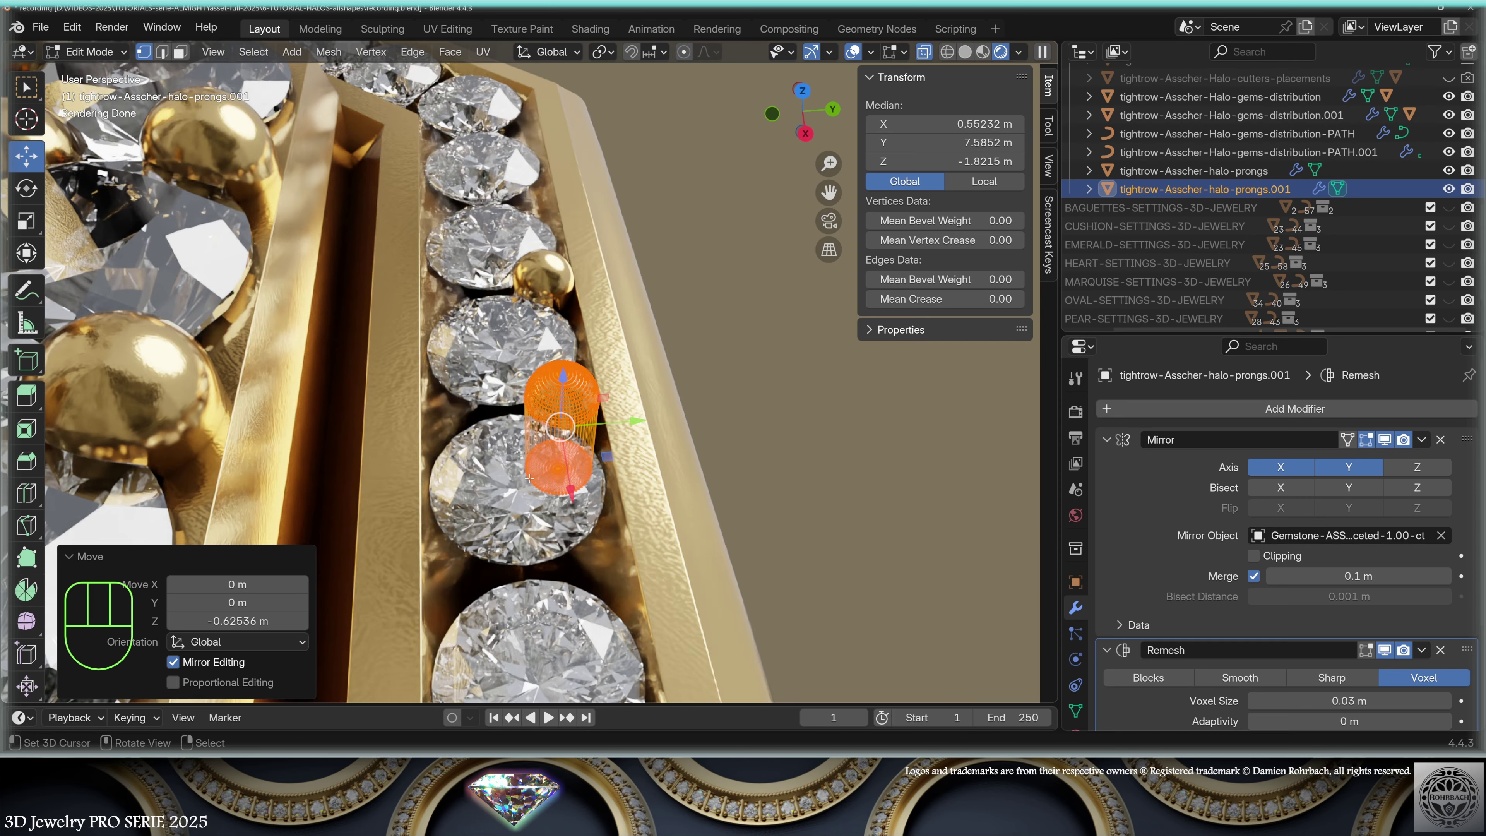
- Duplicate the prong about 0.63 m along negative Y onto the inner side of the outer gem row, from top view
key("KP_7")
scroll(585, 480, "up", 2)
key("shift+d")
key("y")
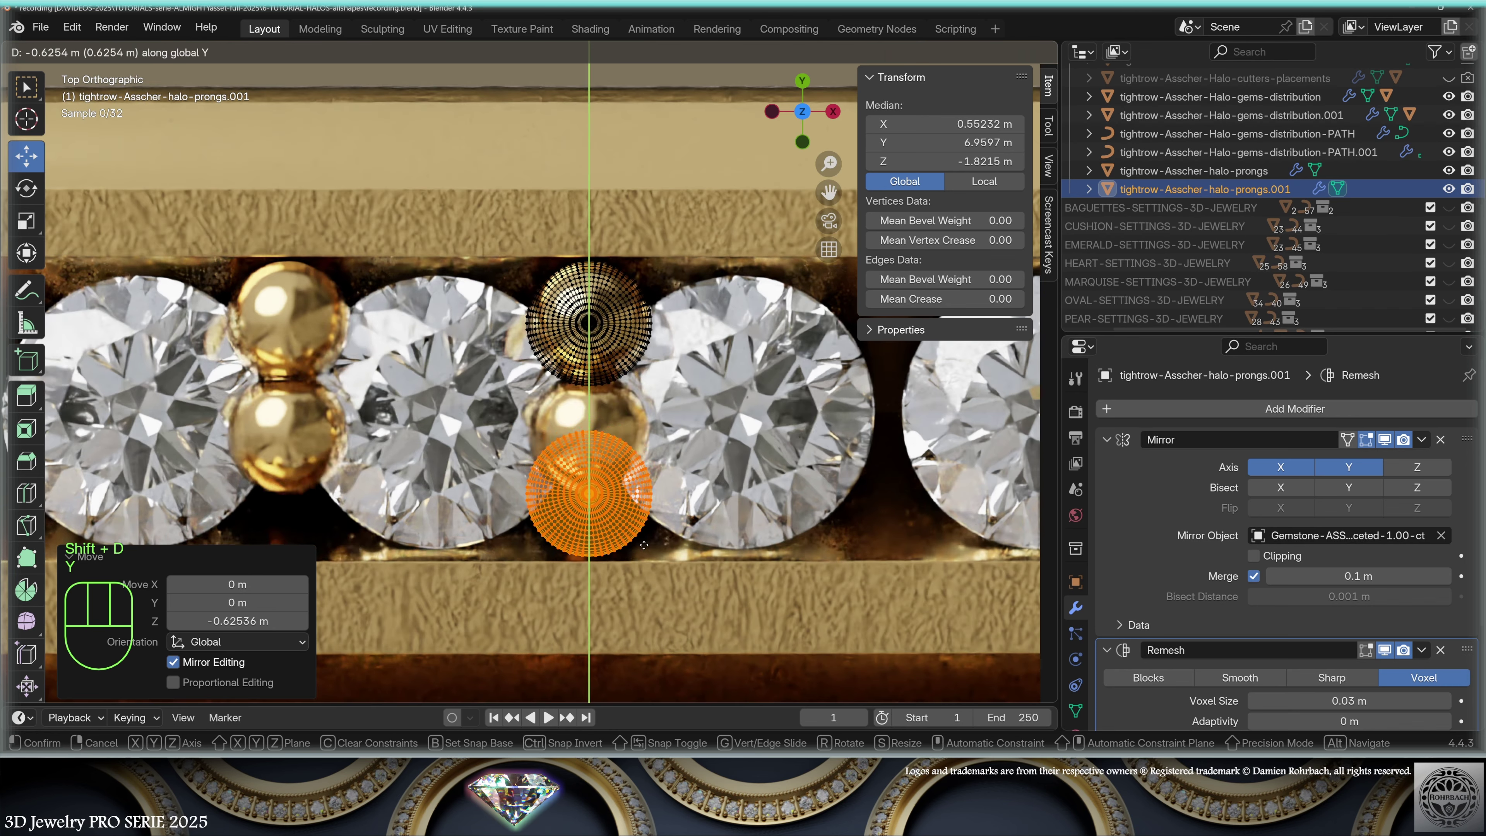
left_click(644, 551)
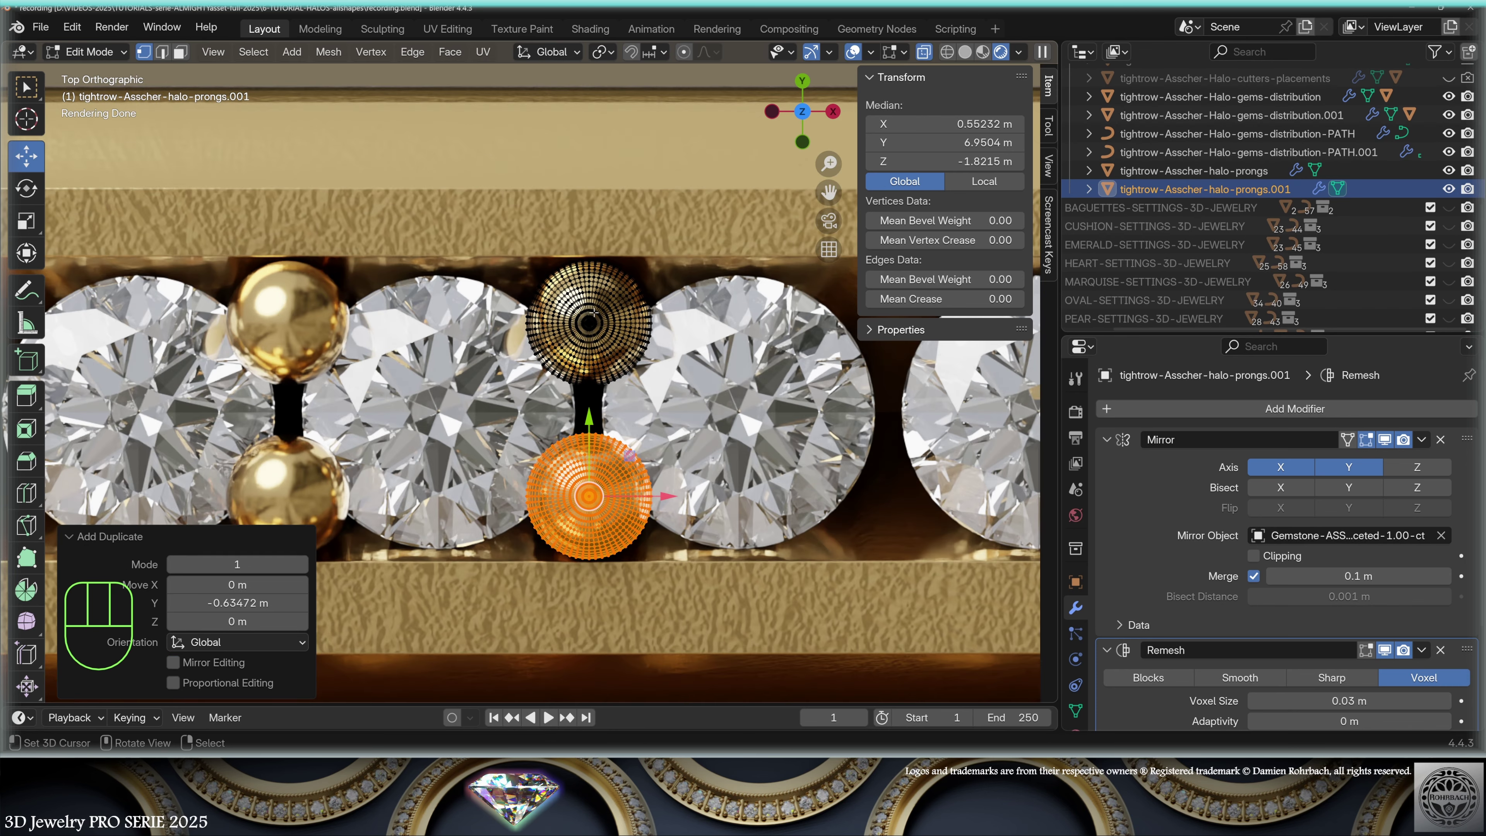
- Duplicate the prong pair twice along X, about 1.1 m each time, into the next gaps of the upper straight side, and save the file
key("l")
middle_click_drag(667, 409, 375, 377, "shift")
key("shift+d")
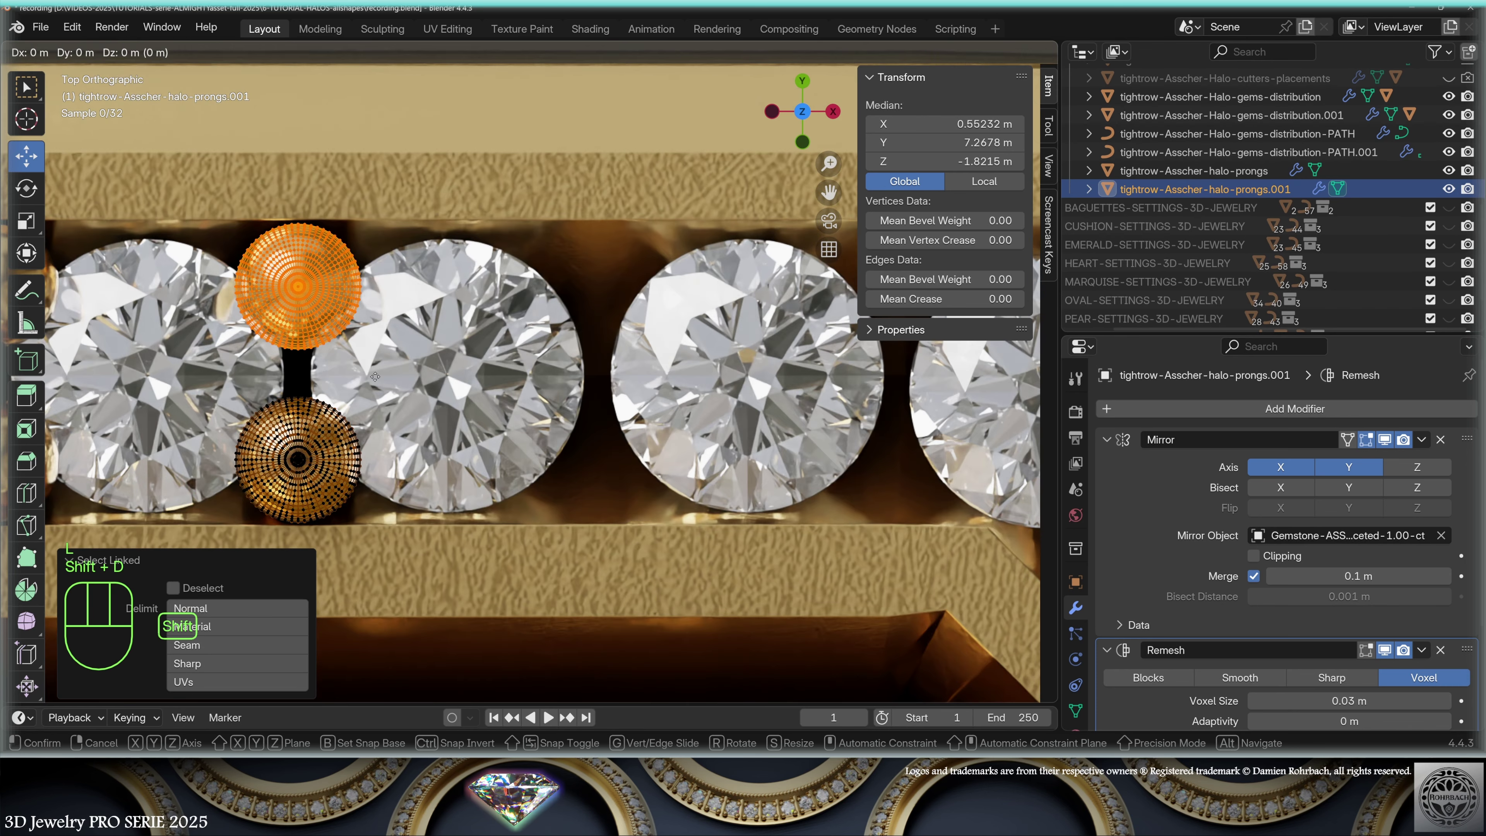
key("x")
left_click(679, 381)
middle_click_drag(711, 400, 424, 401, "shift")
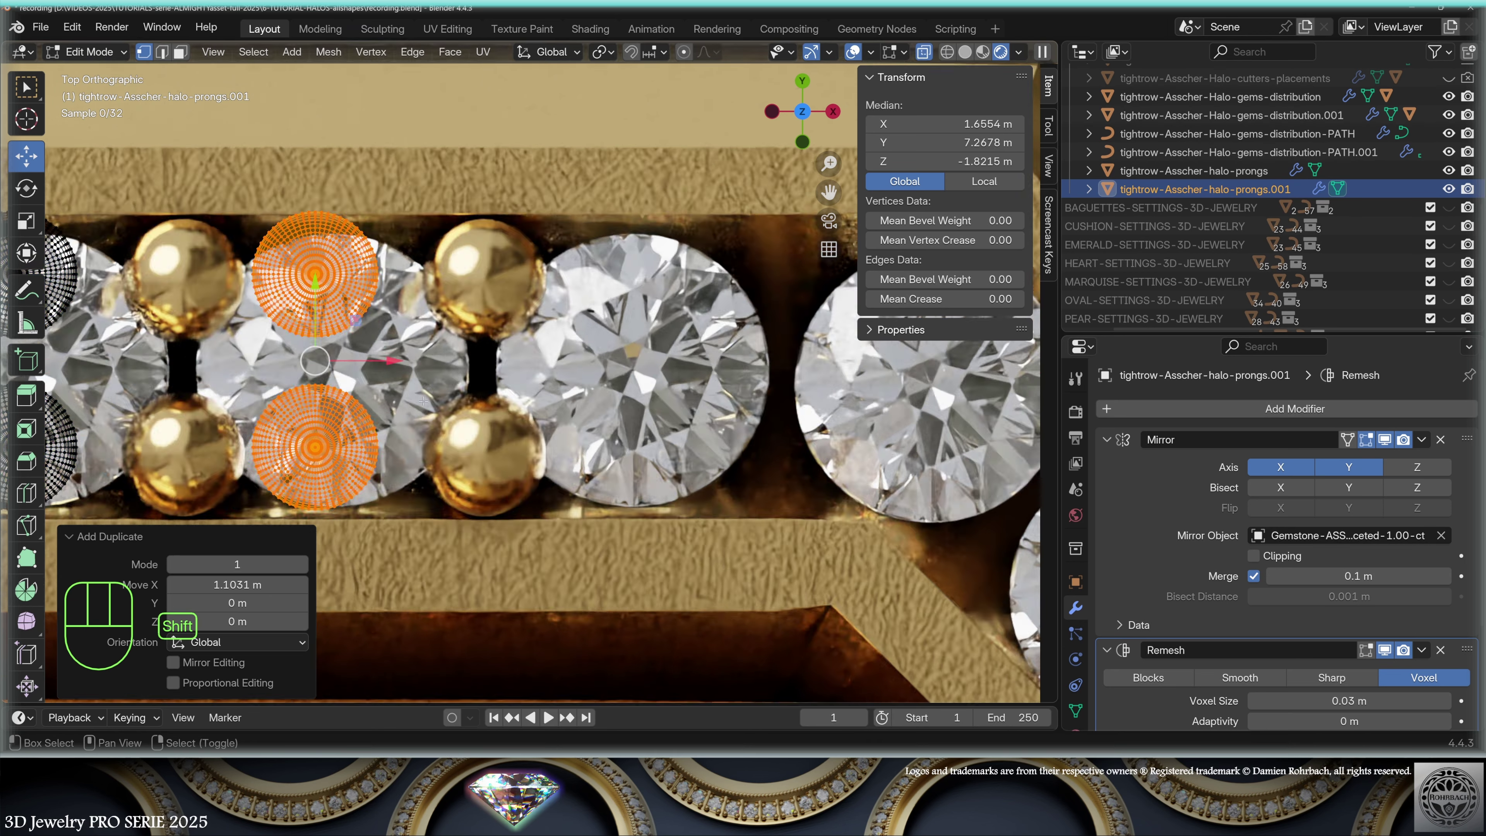
key("shift+d")
key("x")
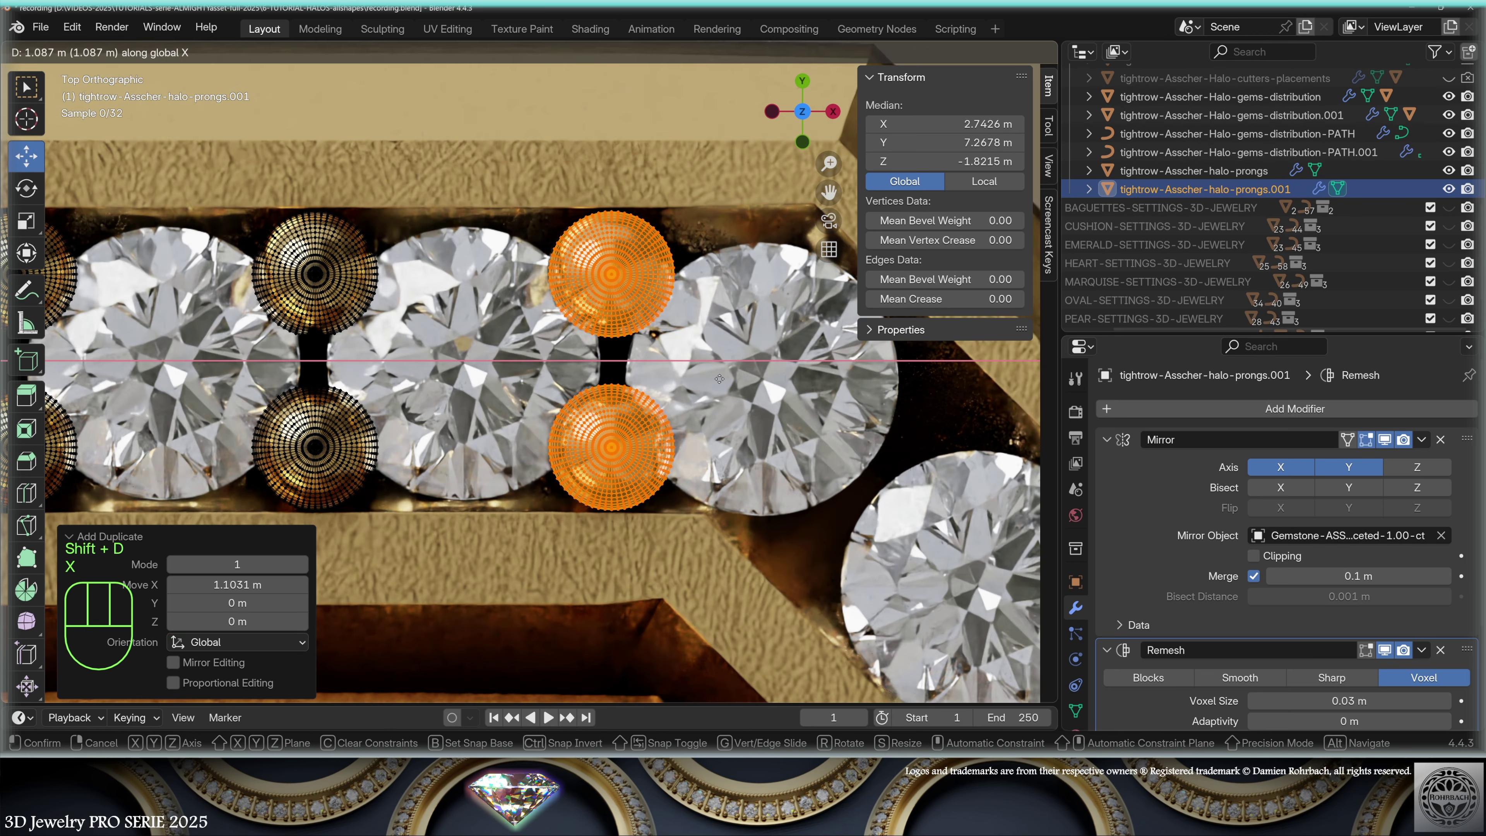
left_click(720, 379)
key("alt+a")
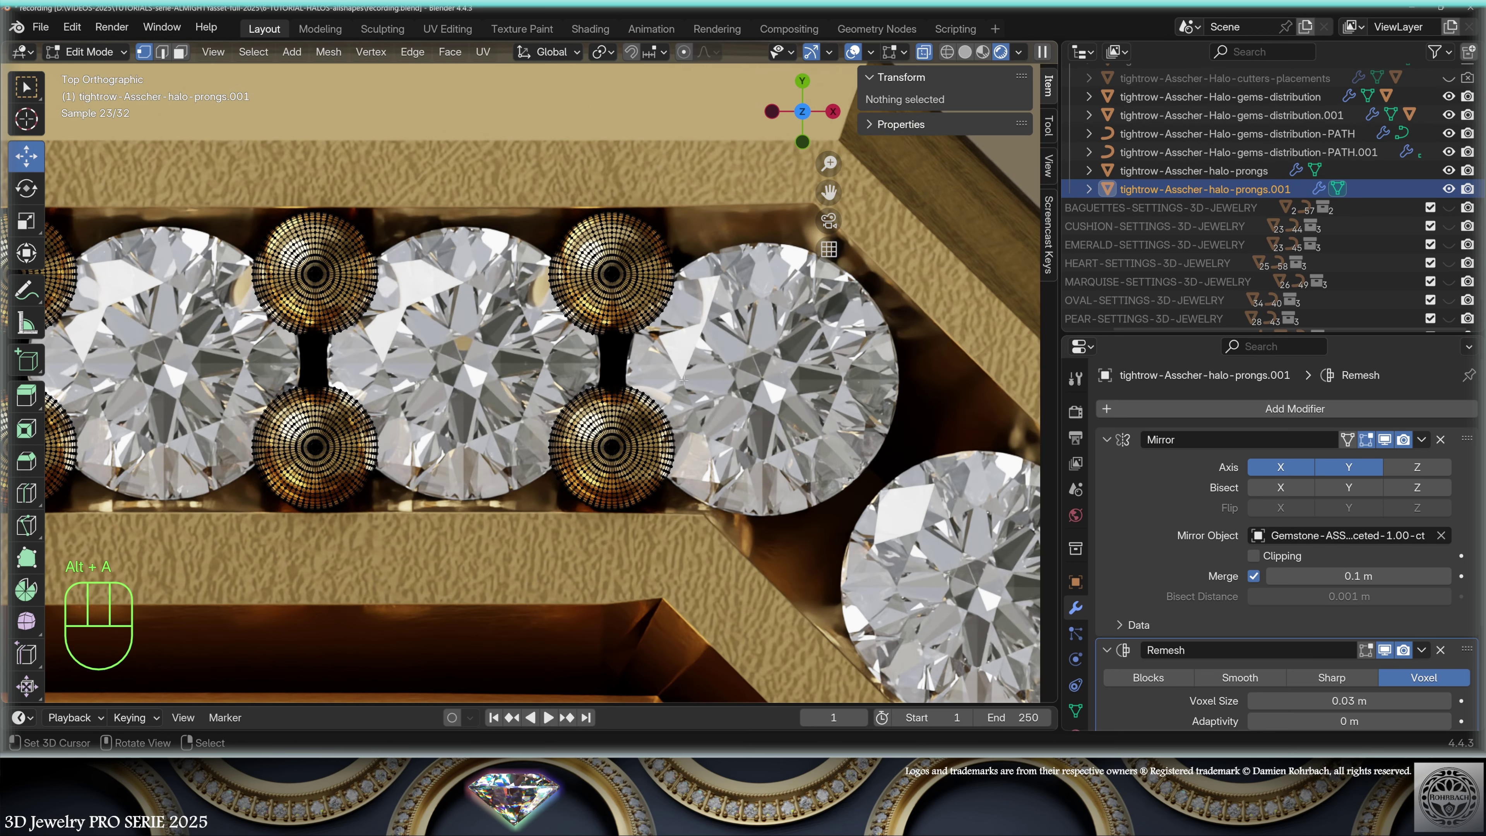
key("ctrl+s")
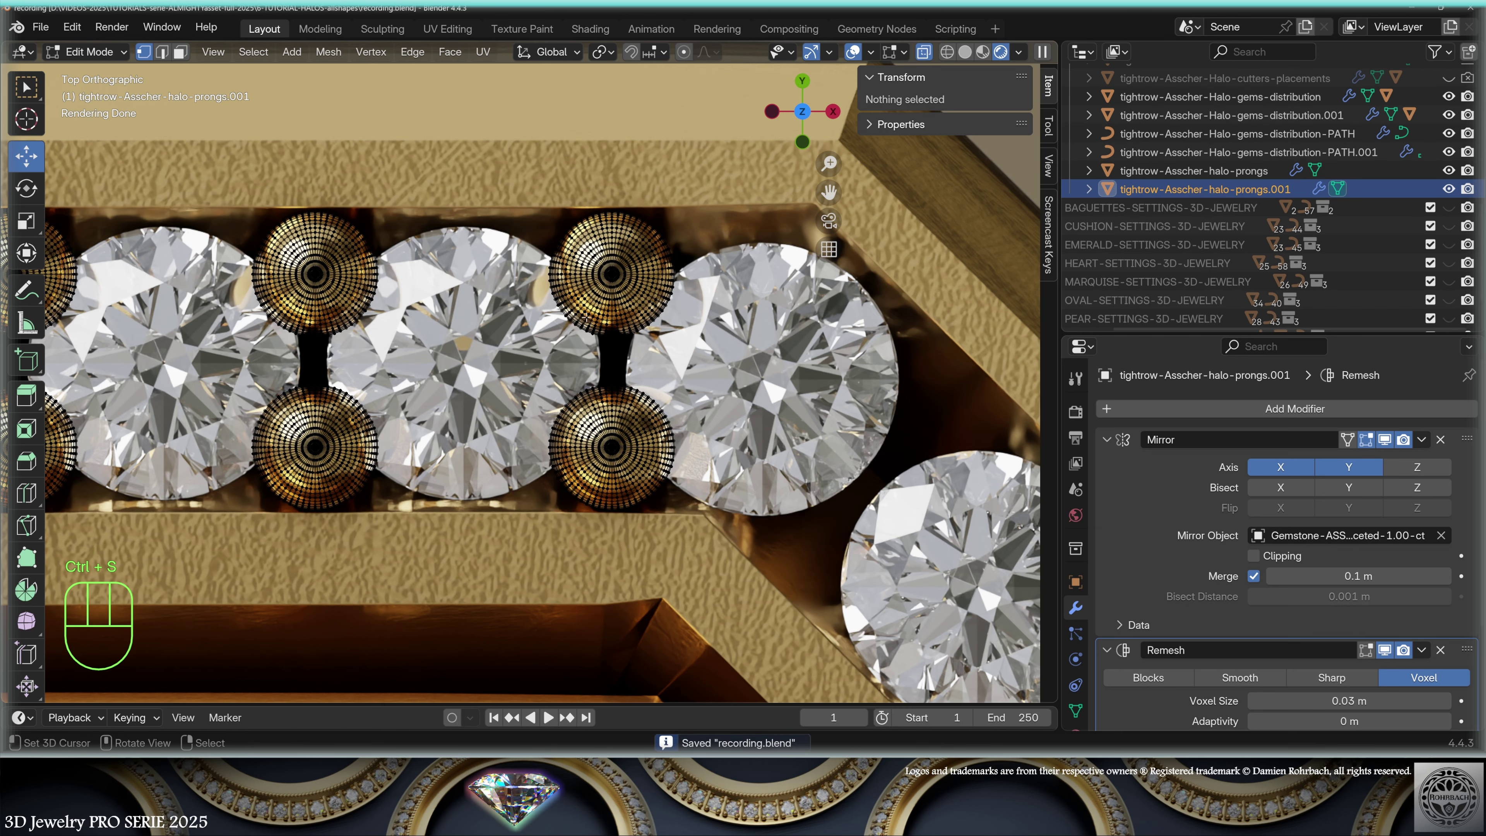
- Duplicate the last outer prong into the gap at the upper corner, and copy it about -0.42 m in X and -0.46 m in Y for the inner side
key("l")
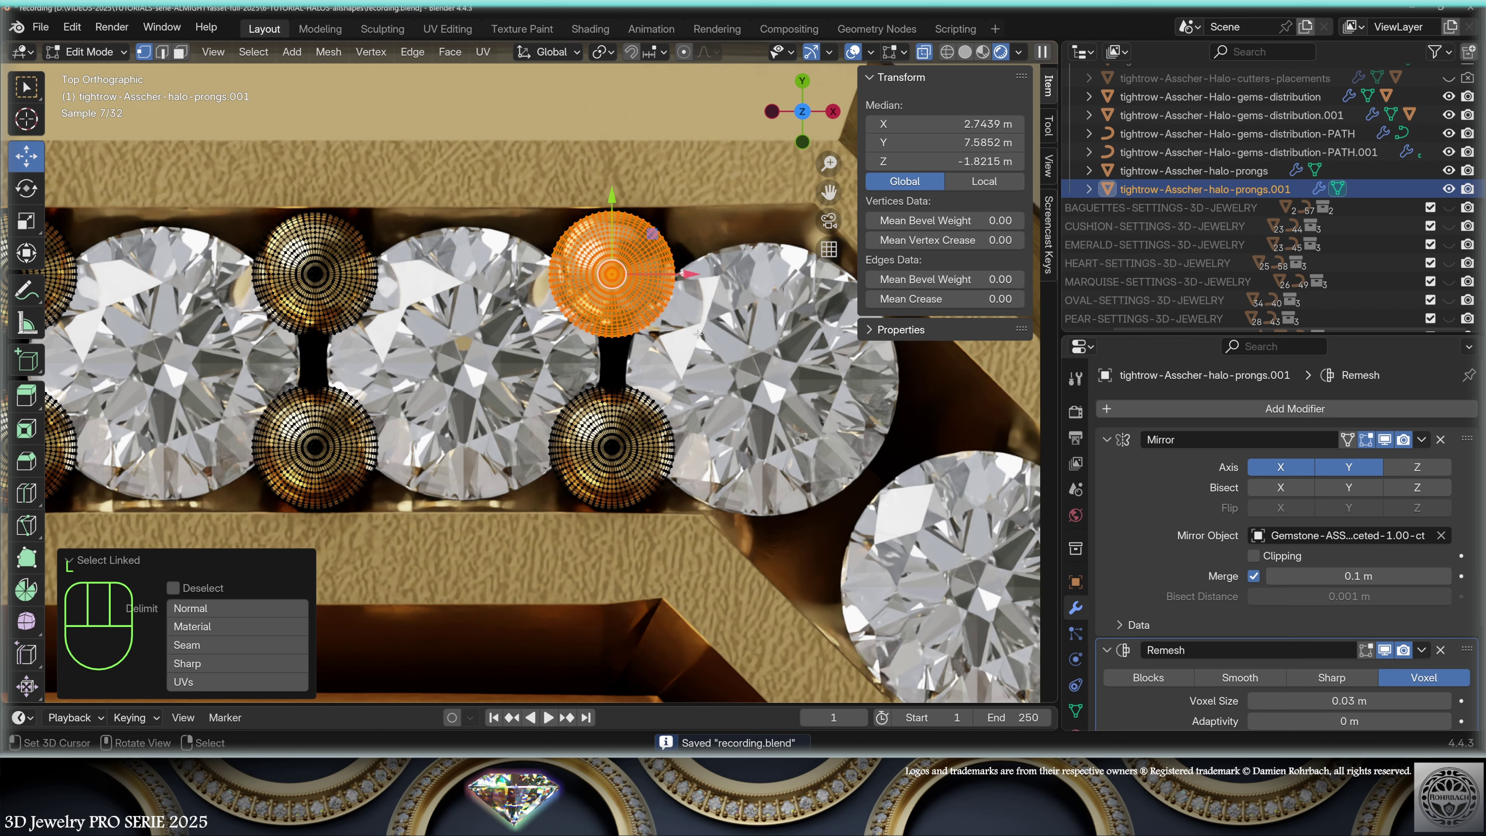
scroll(586, 299, "down", 3)
middle_click_drag(585, 299, 408, 270, "shift")
scroll(408, 270, "up", 1)
scroll(408, 271, "up", 3)
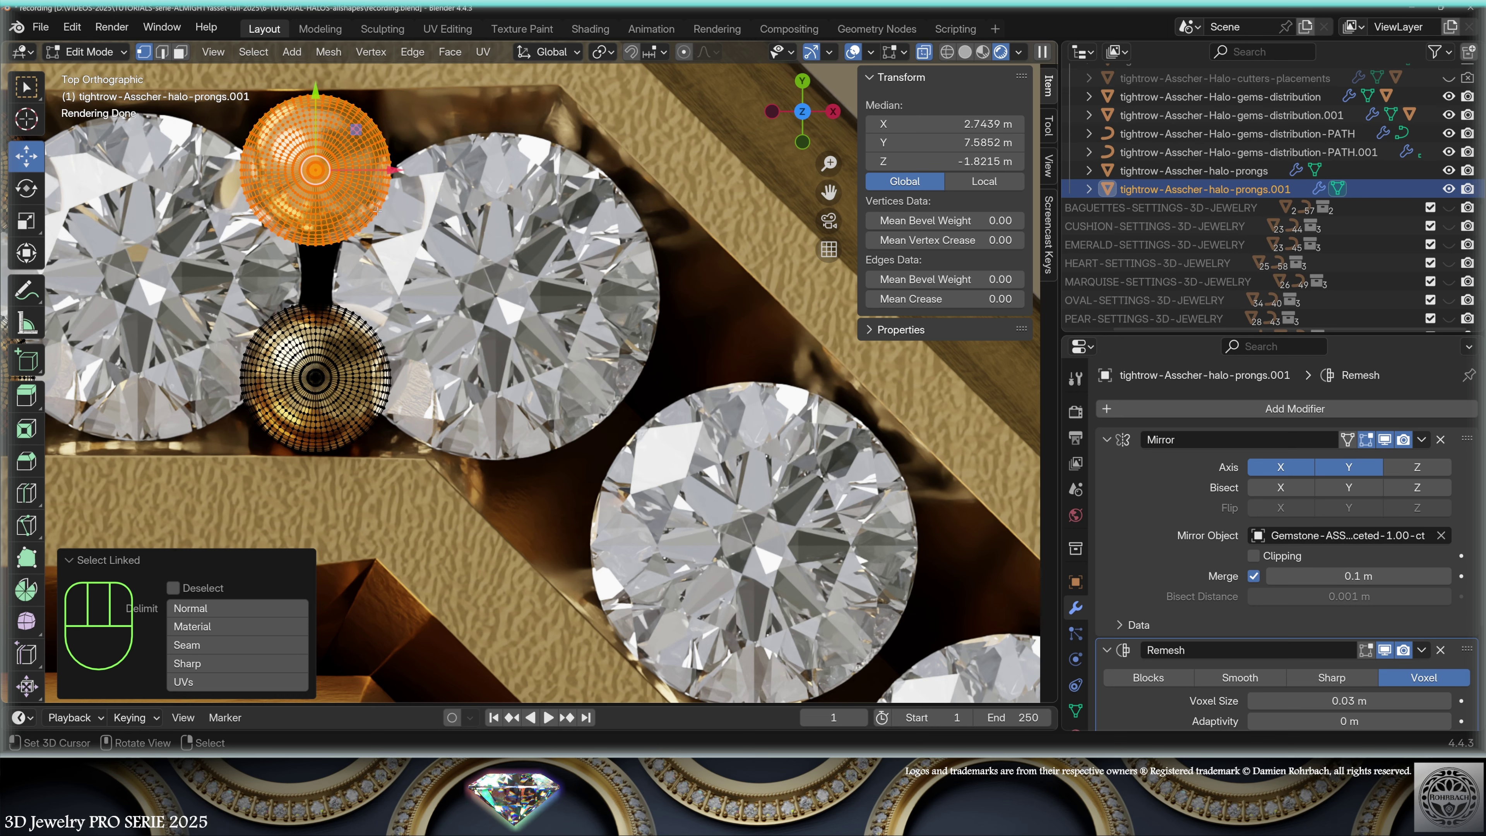
key("shift+d")
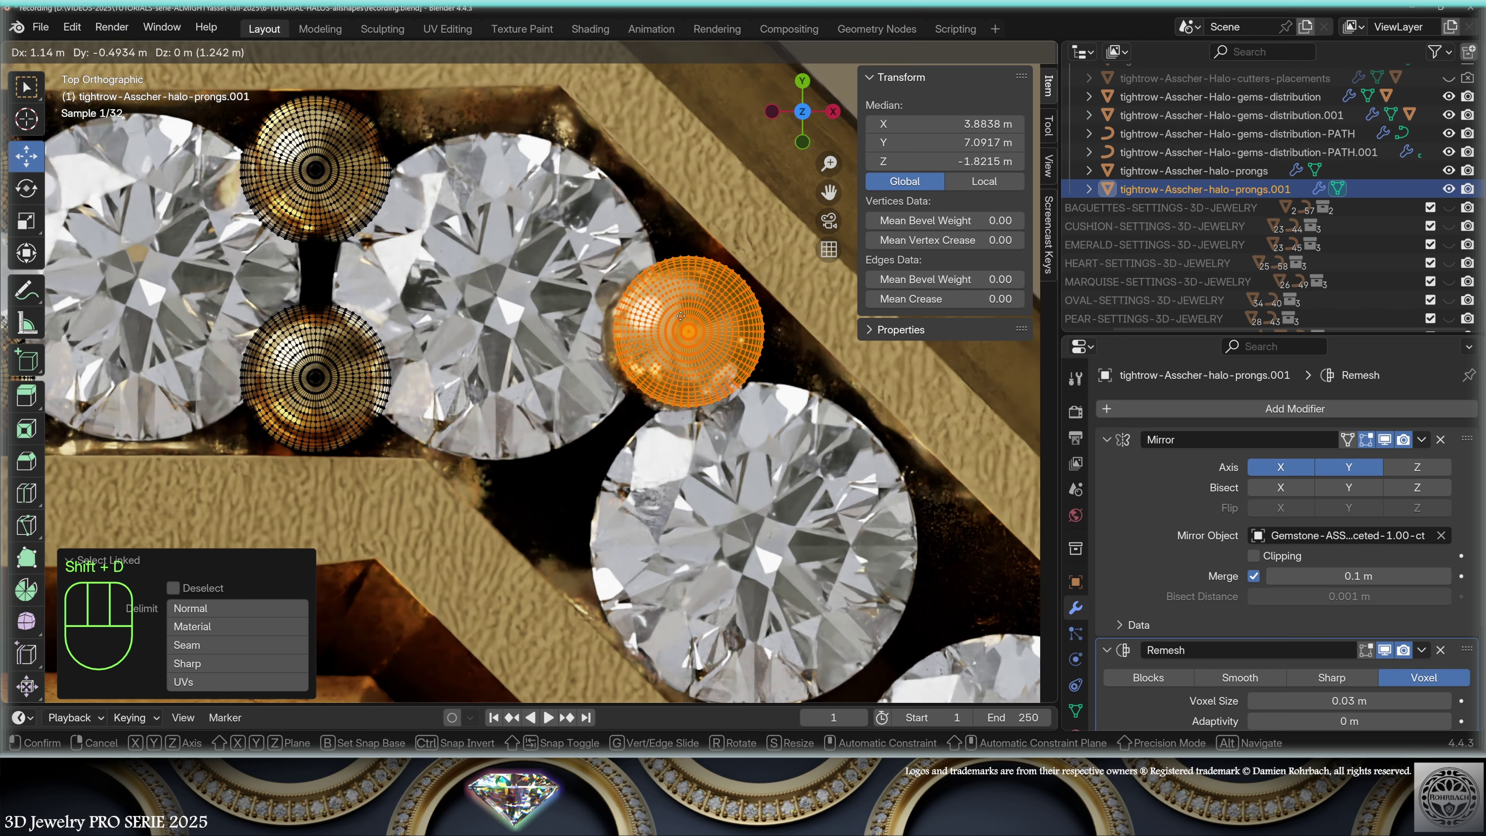
left_click(547, 453)
scroll(375, 246, "down", 4)
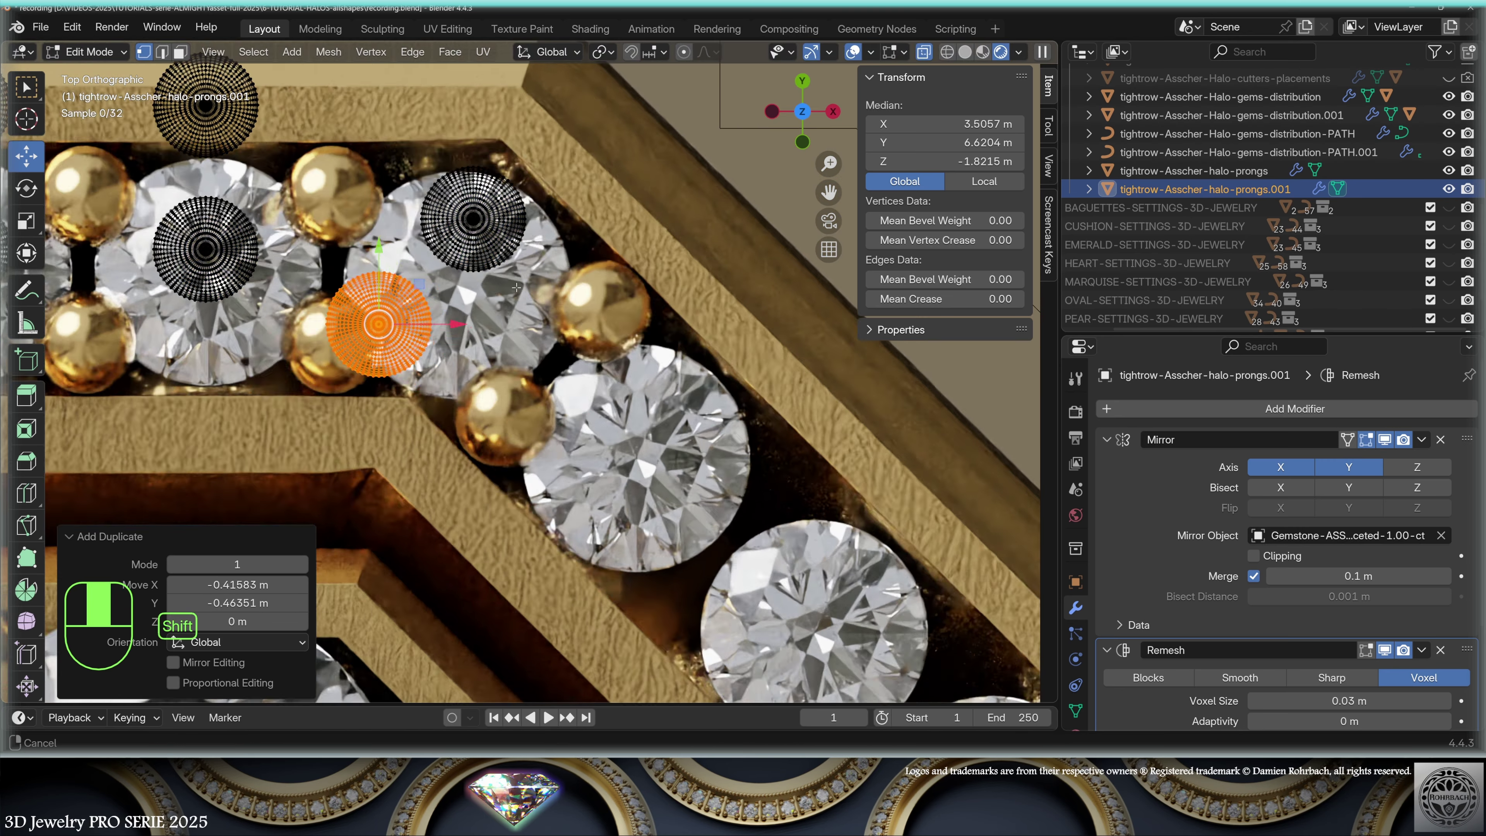
- Duplicate the prong into the next two gaps of the diagonal side, placing one copy at the inner border and one at the outer border
scroll(376, 246, "up", 1)
key("shift+d")
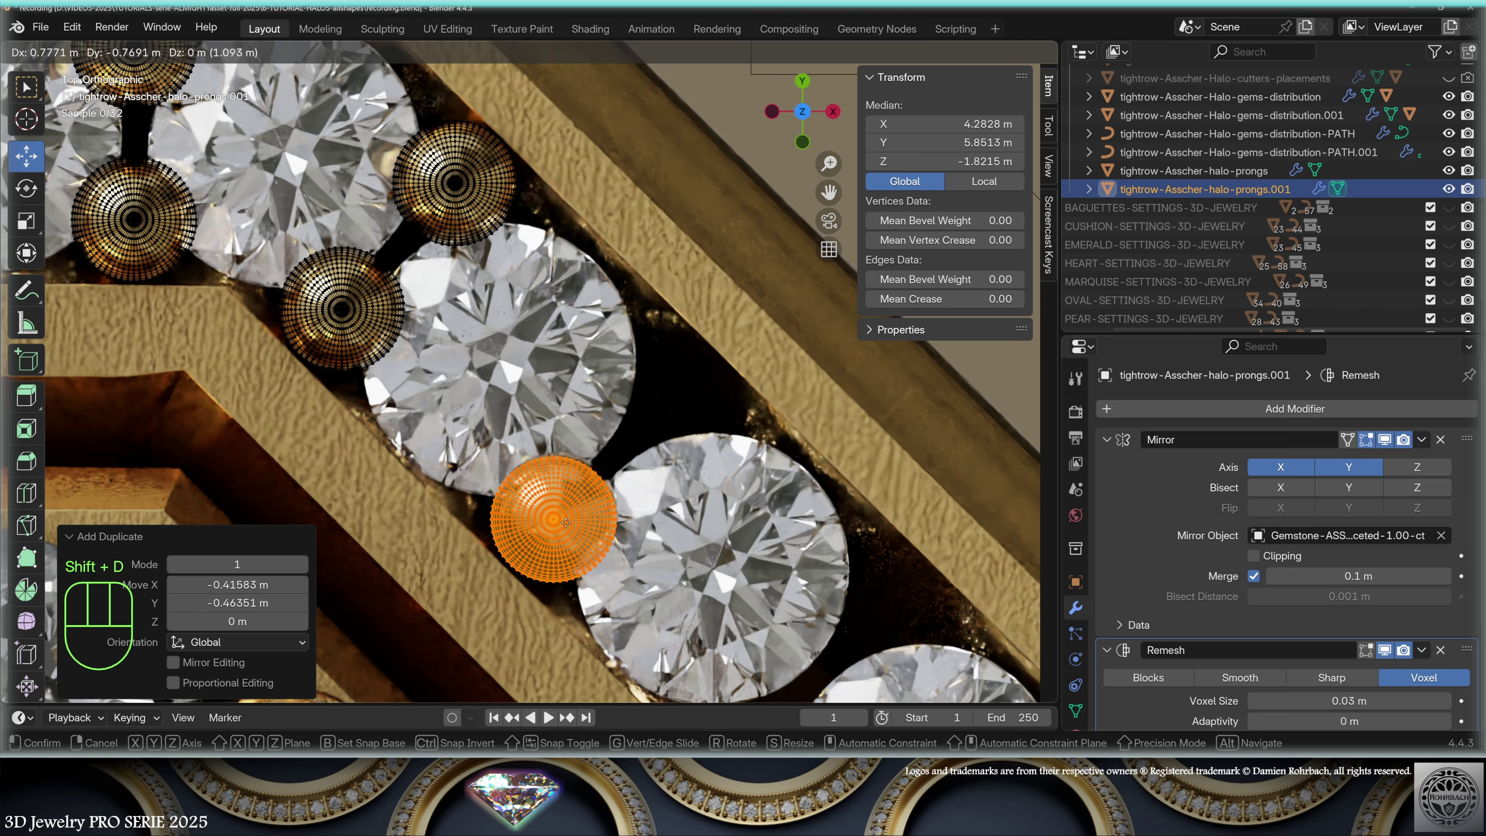
left_click(571, 525)
key("shift+d")
left_click(685, 400)
middle_click_drag(715, 498, 442, 250, "shift")
key("shift+d")
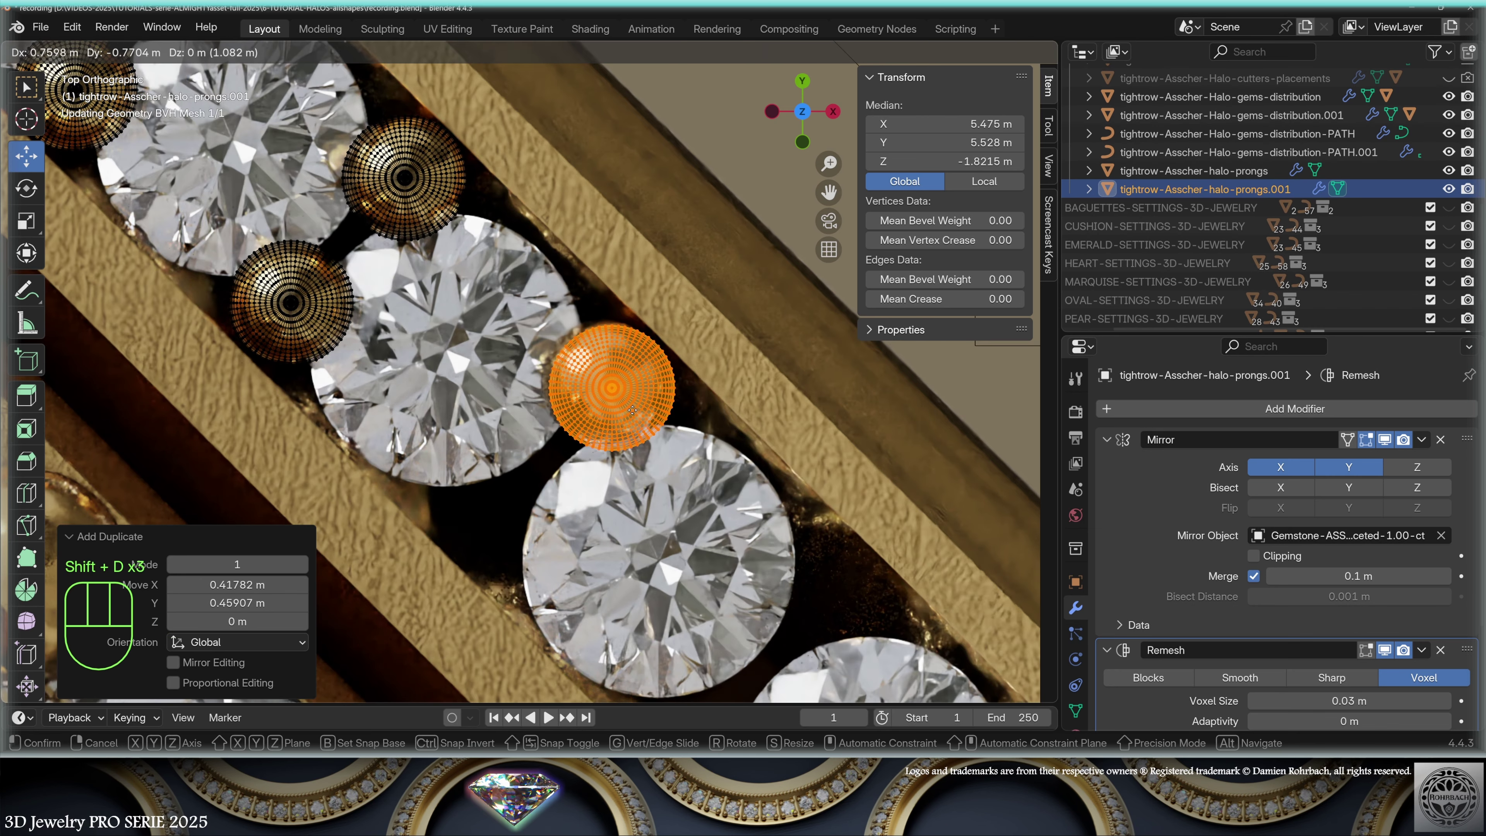
left_click(642, 380)
left_click(531, 524)
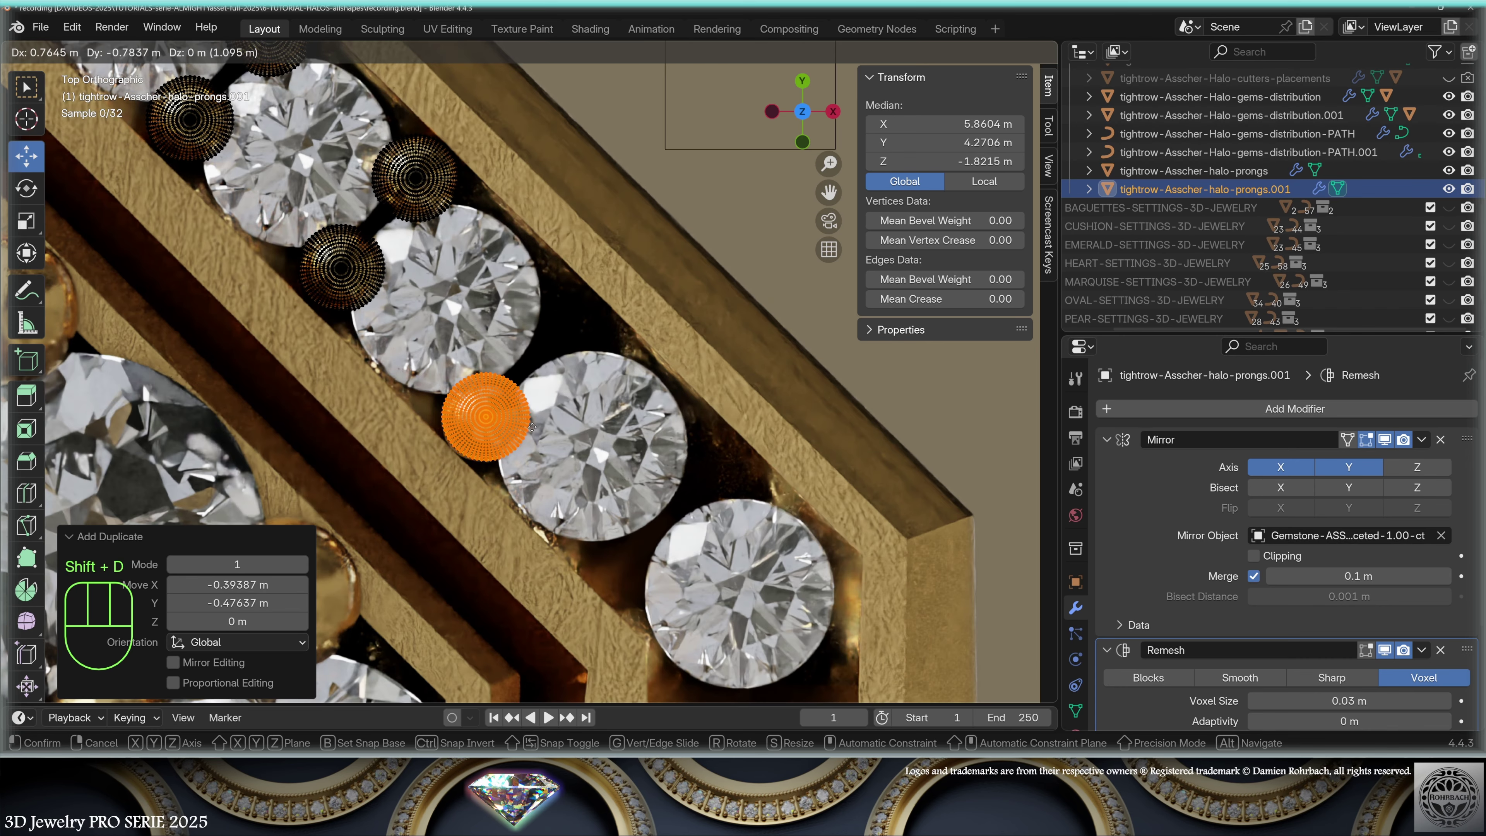
- Fill the last two gaps of the diagonal side with duplicated inner and outer prongs
left_click(533, 426)
key("shift+d")
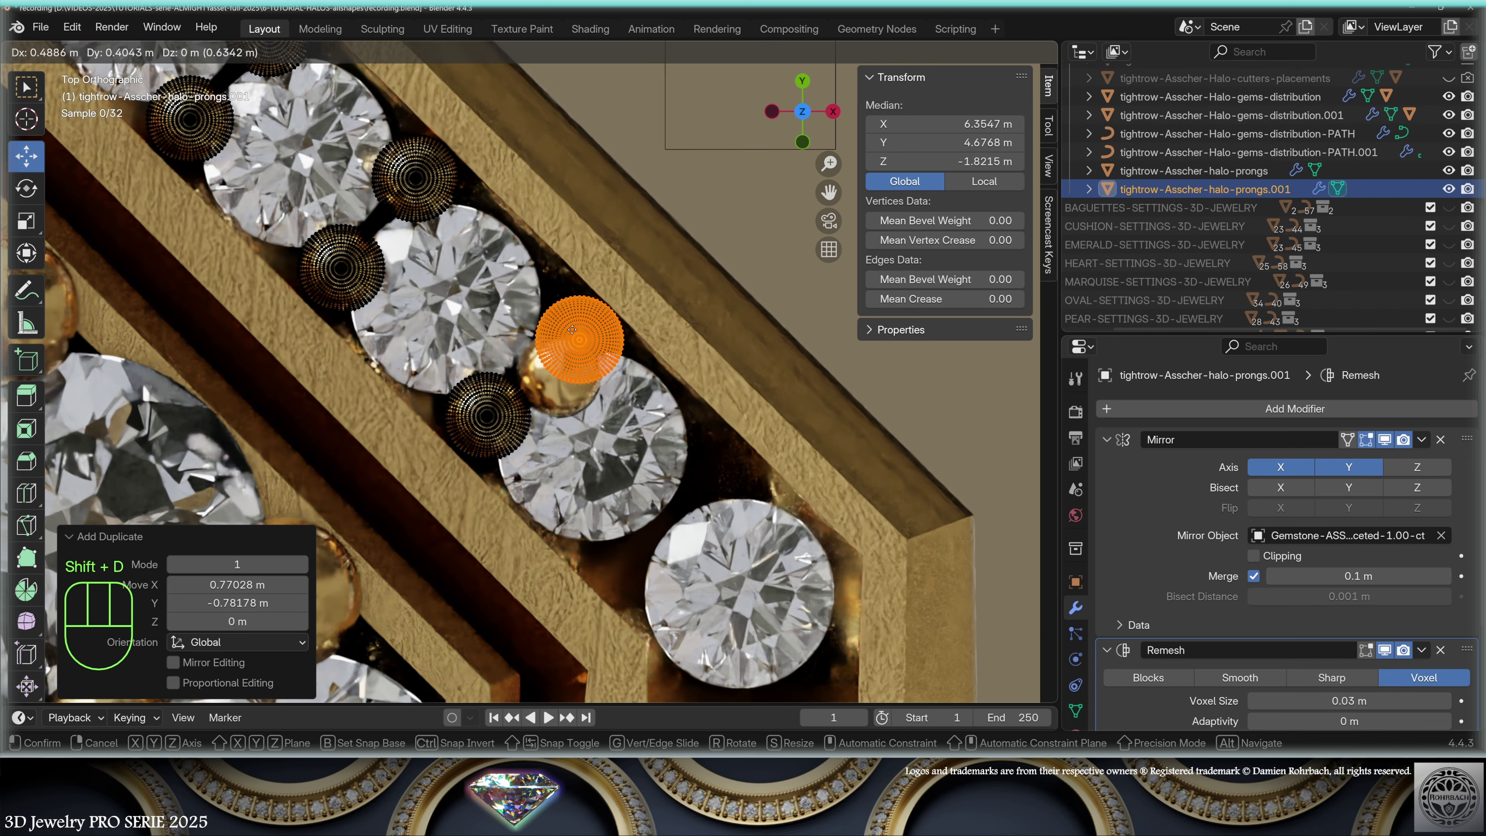
left_click(559, 316)
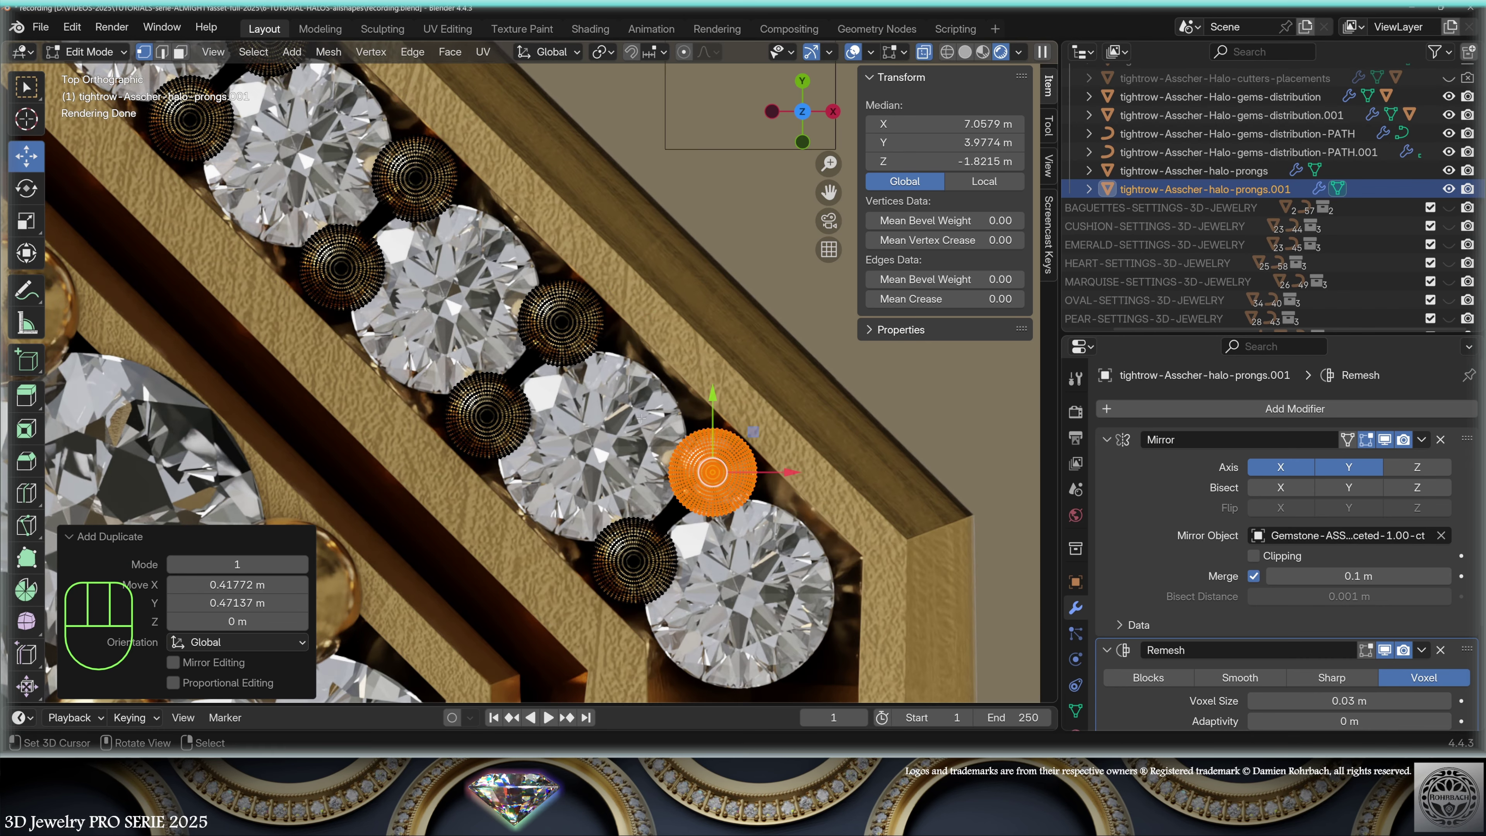
- Duplicate the last outer prong about 0.54 m in X and -1.18 m in Y into the vertical side's first gap, and copy it along X to the inner side
scroll(690, 479, "down", 2)
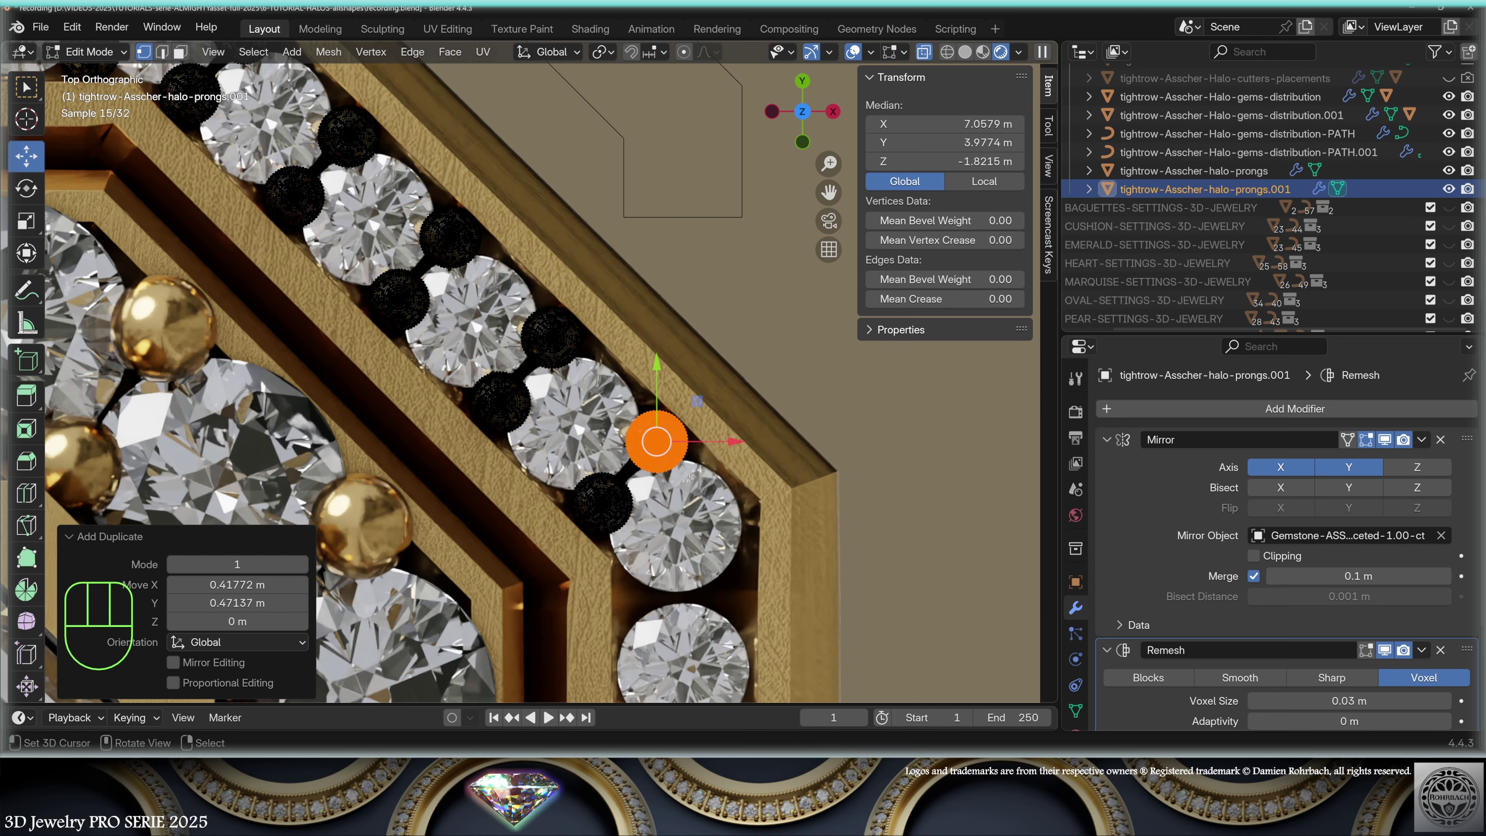
middle_click_drag(689, 478, 449, 230, "shift")
scroll(604, 369, "up", 3)
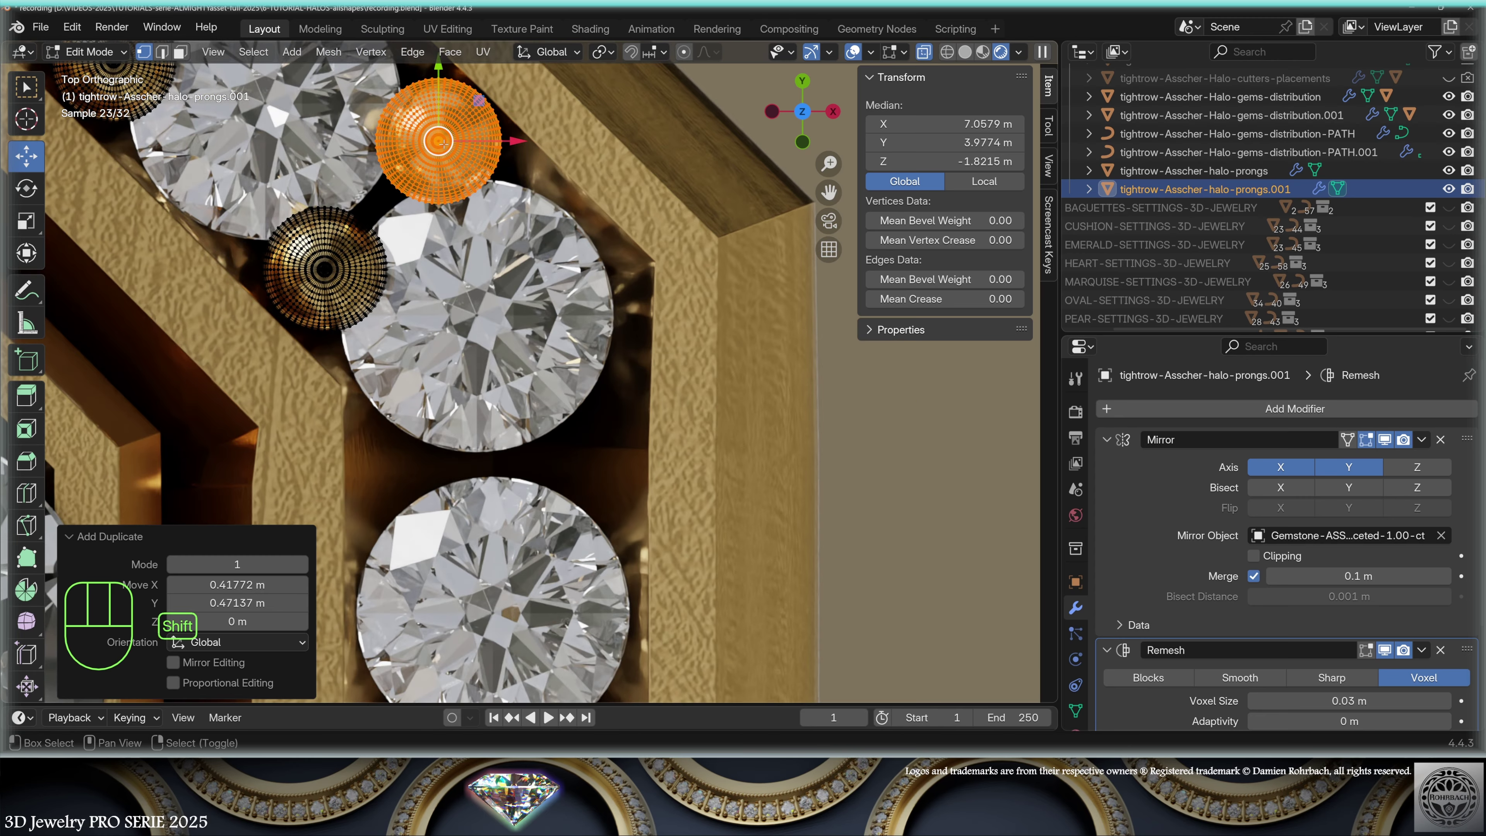
key("shift+d")
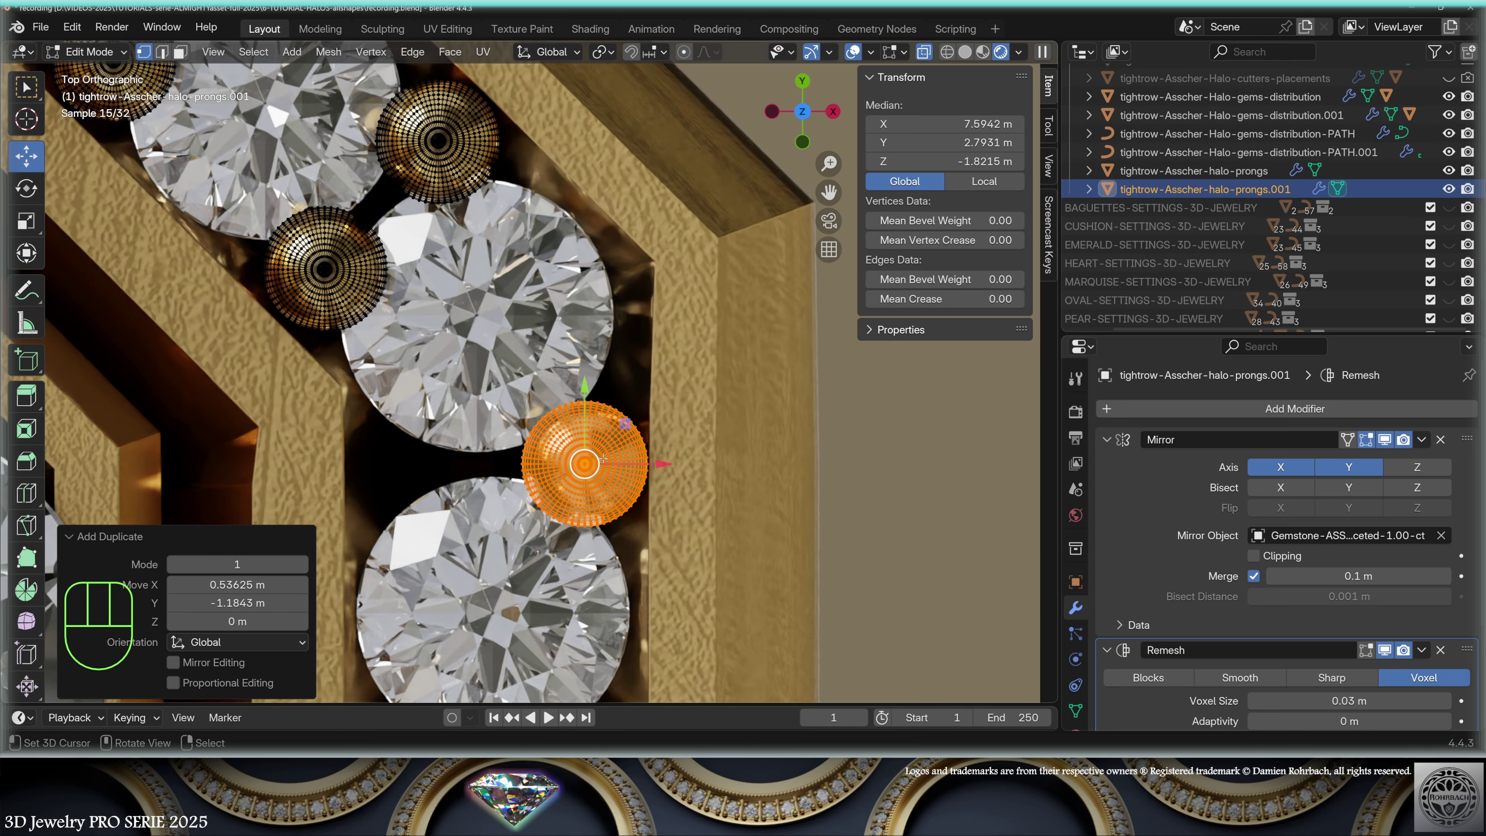
key("x")
left_click(408, 450)
left_click_drag(490, 463, 487, 463)
- Duplicate this prong pair twice down the vertical side along Y, by about -1.09 m and -1.14 m, and finish editing
key("l")
scroll(593, 449, "down", 3)
middle_click_drag(600, 525, 558, 369, "shift")
key("shift+d")
key("y")
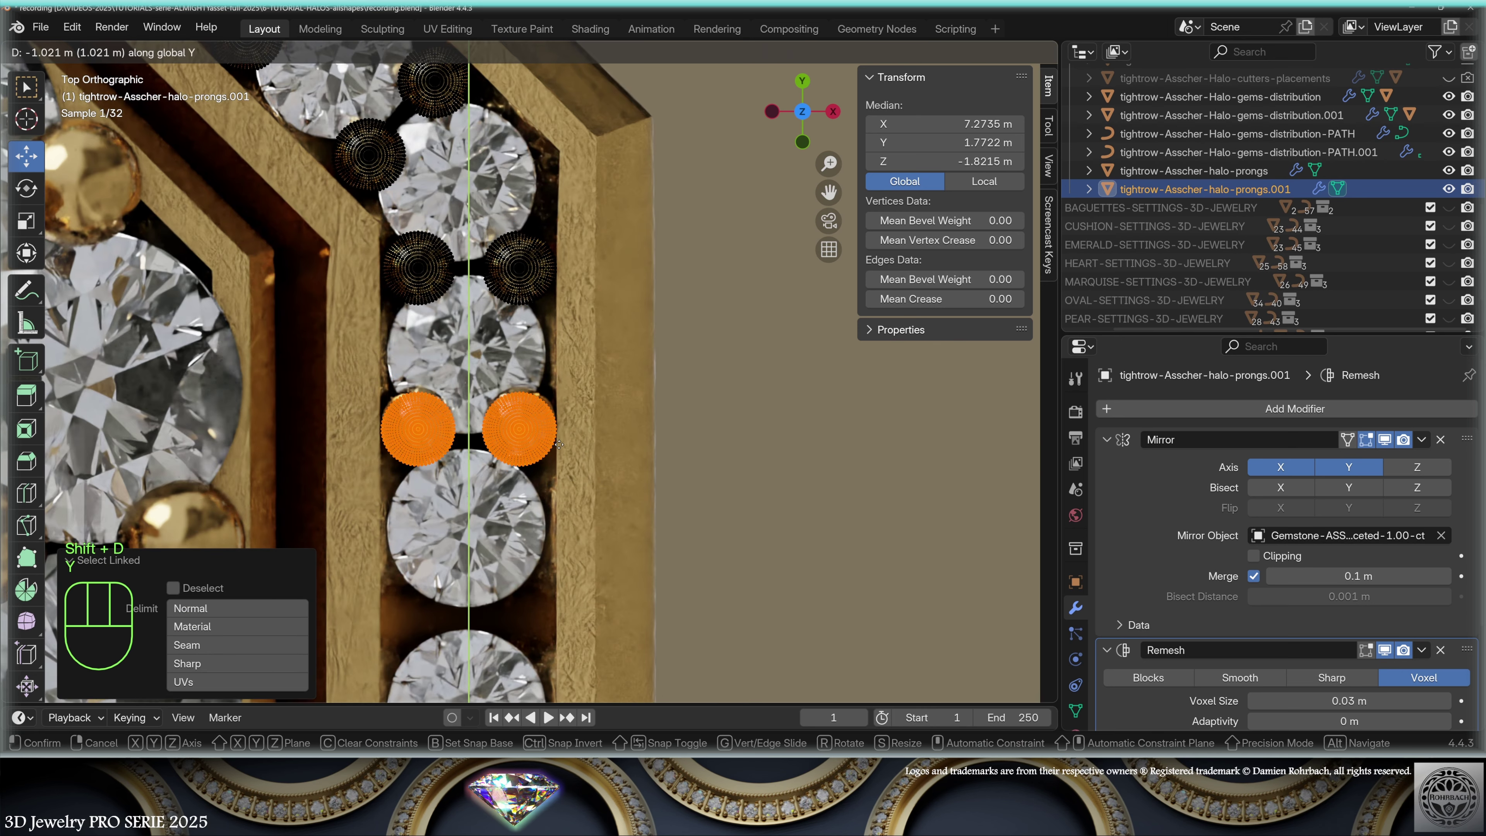
left_click(560, 450)
middle_click_drag(560, 450, 570, 330, "shift")
key("shift+d")
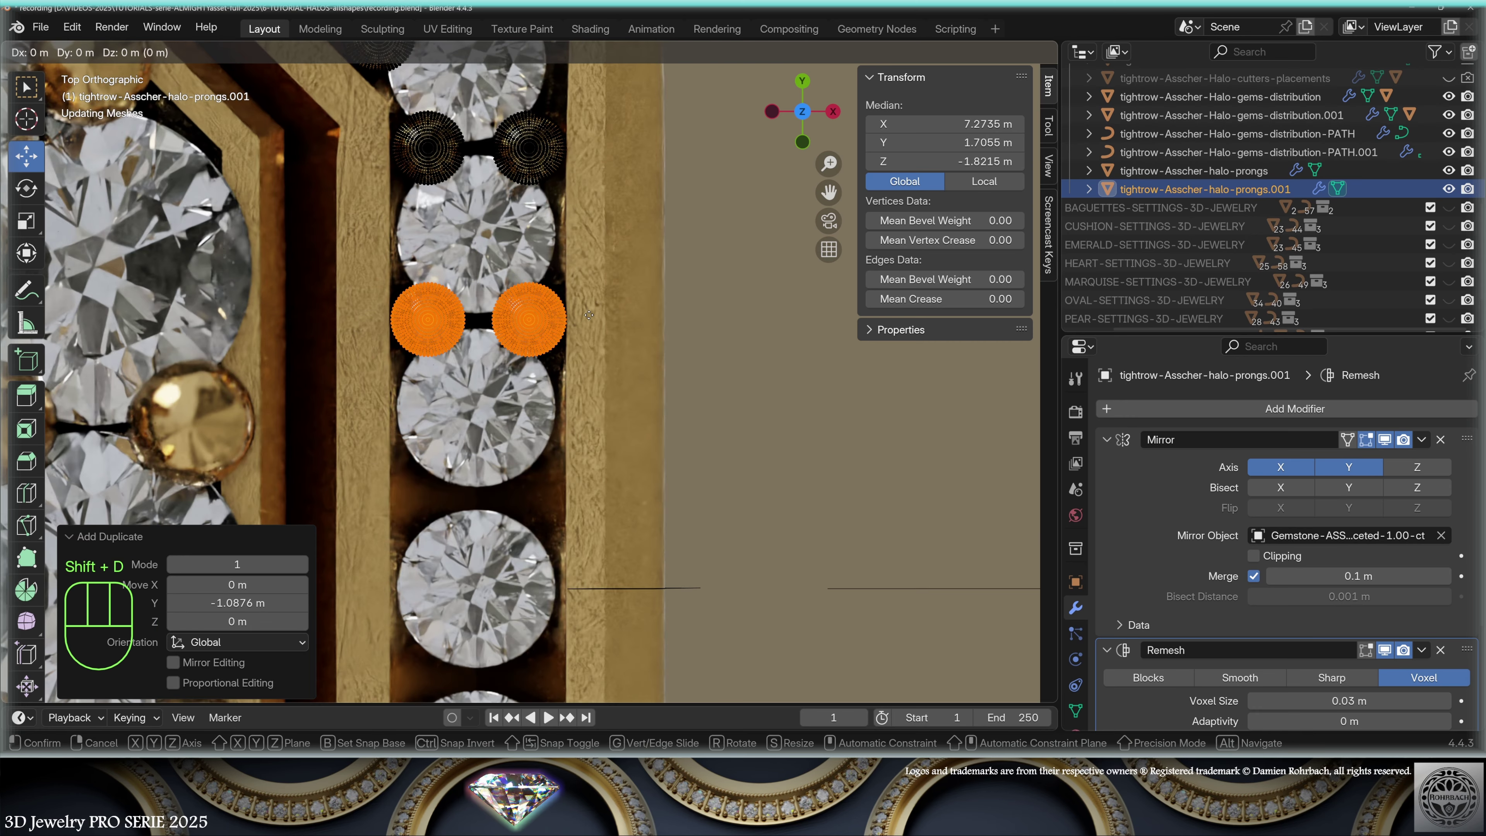
key("y")
left_click(573, 496)
scroll(708, 435, "down", 5)
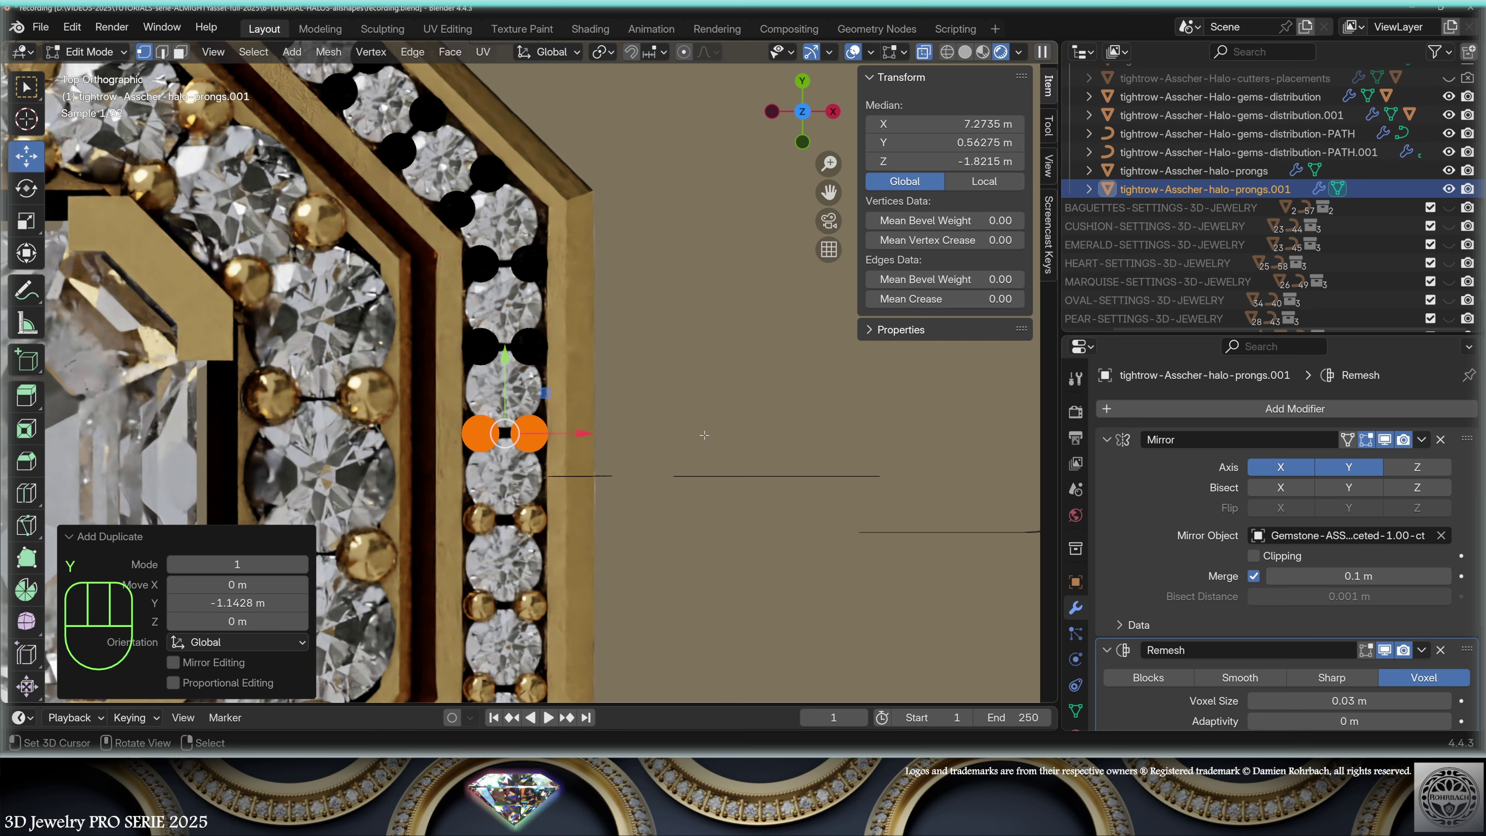
key("Tab")
left_click(771, 495)
- Inspect the outer halo's prongs and gems up close in an angled perspective view
scroll(777, 532, "up", 5)
middle_click_drag(778, 532, 716, 376)
scroll(716, 377, "up", 3)
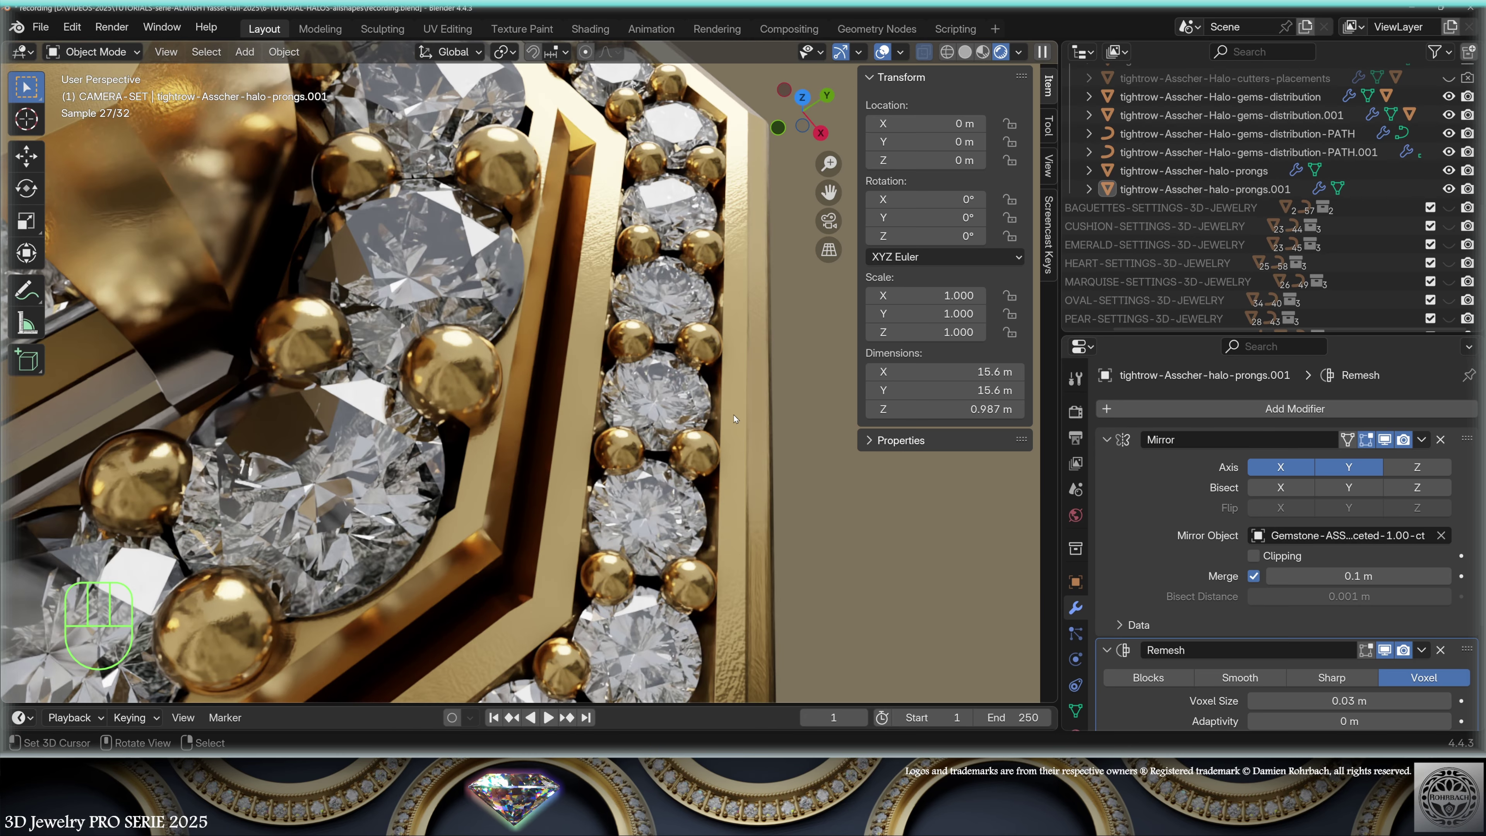
scroll(734, 410, "down", 3)
scroll(734, 411, "up", 4)
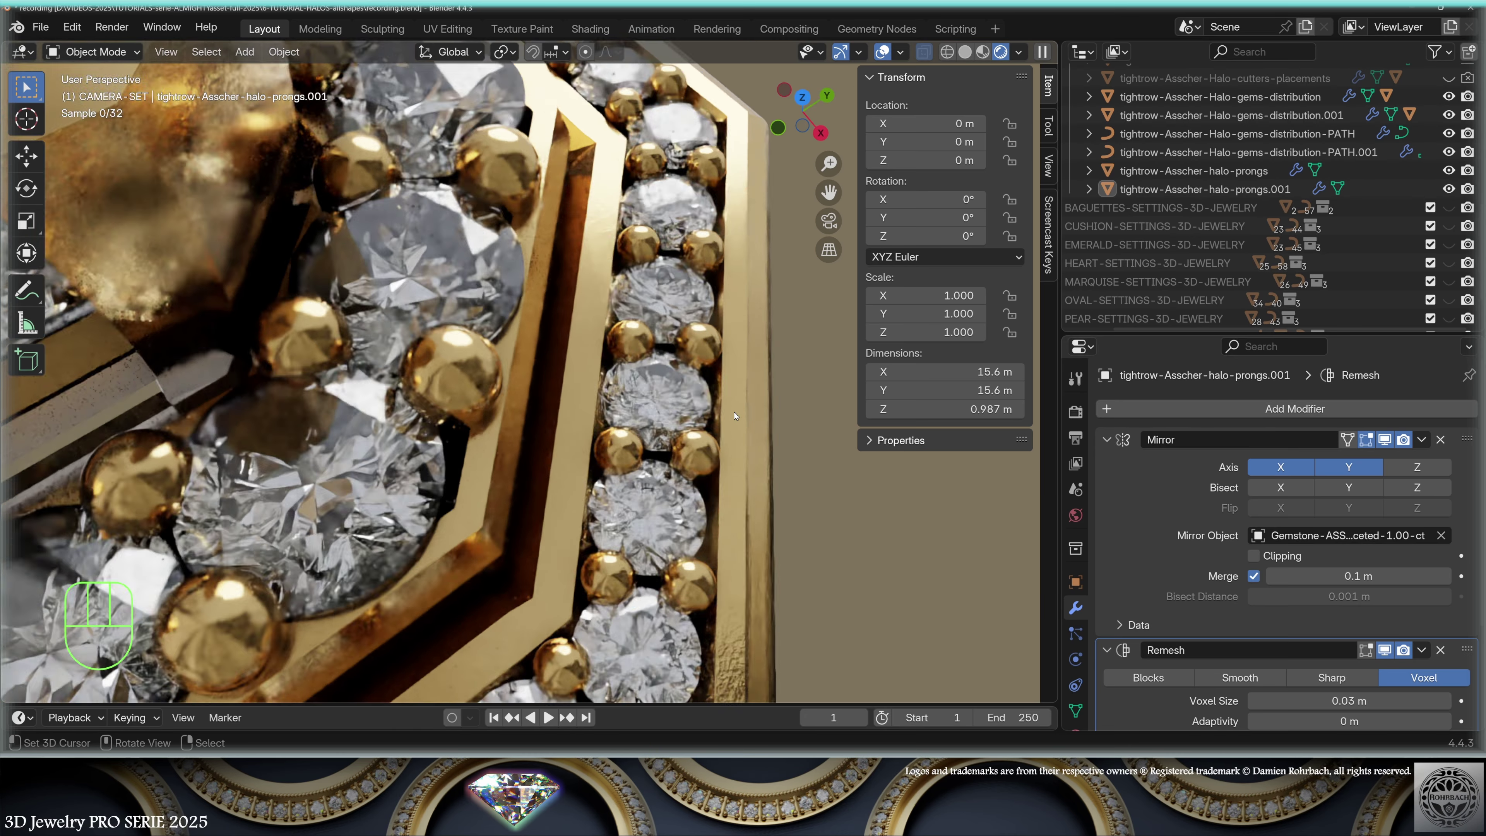
scroll(734, 412, "down", 3)
scroll(734, 411, "down", 4)
mouse_move(734, 411)
middle_mouse_down()
mouse_move(738, 367)
mouse_move(755, 416)
middle_mouse_up()
scroll(769, 457, "up", 4)
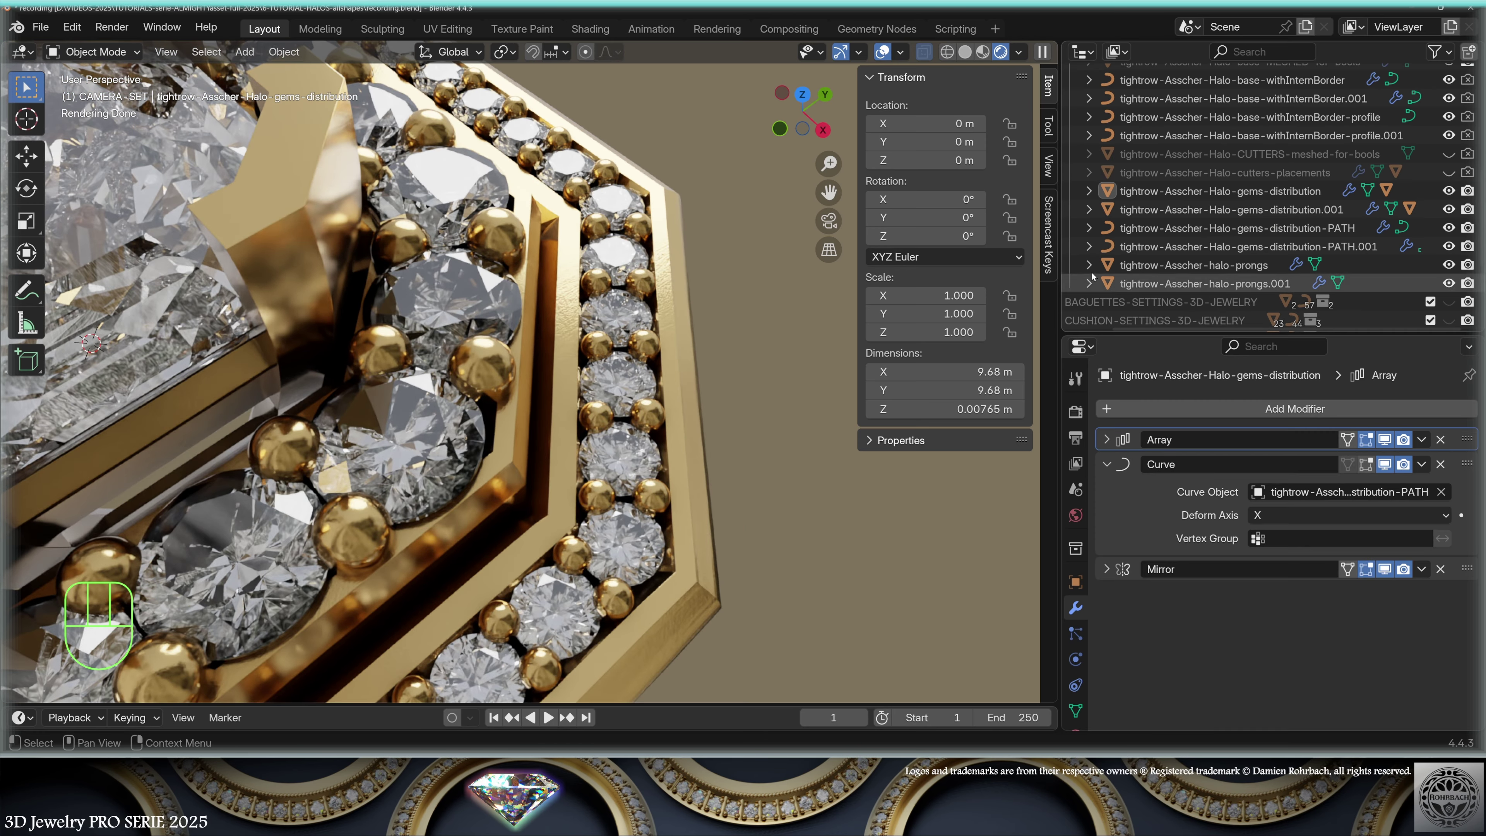
- Unhide the tightrow-Asscher-Halo-cutters-placements object and examine it in isolation
left_click(1181, 176)
left_click(1449, 173)
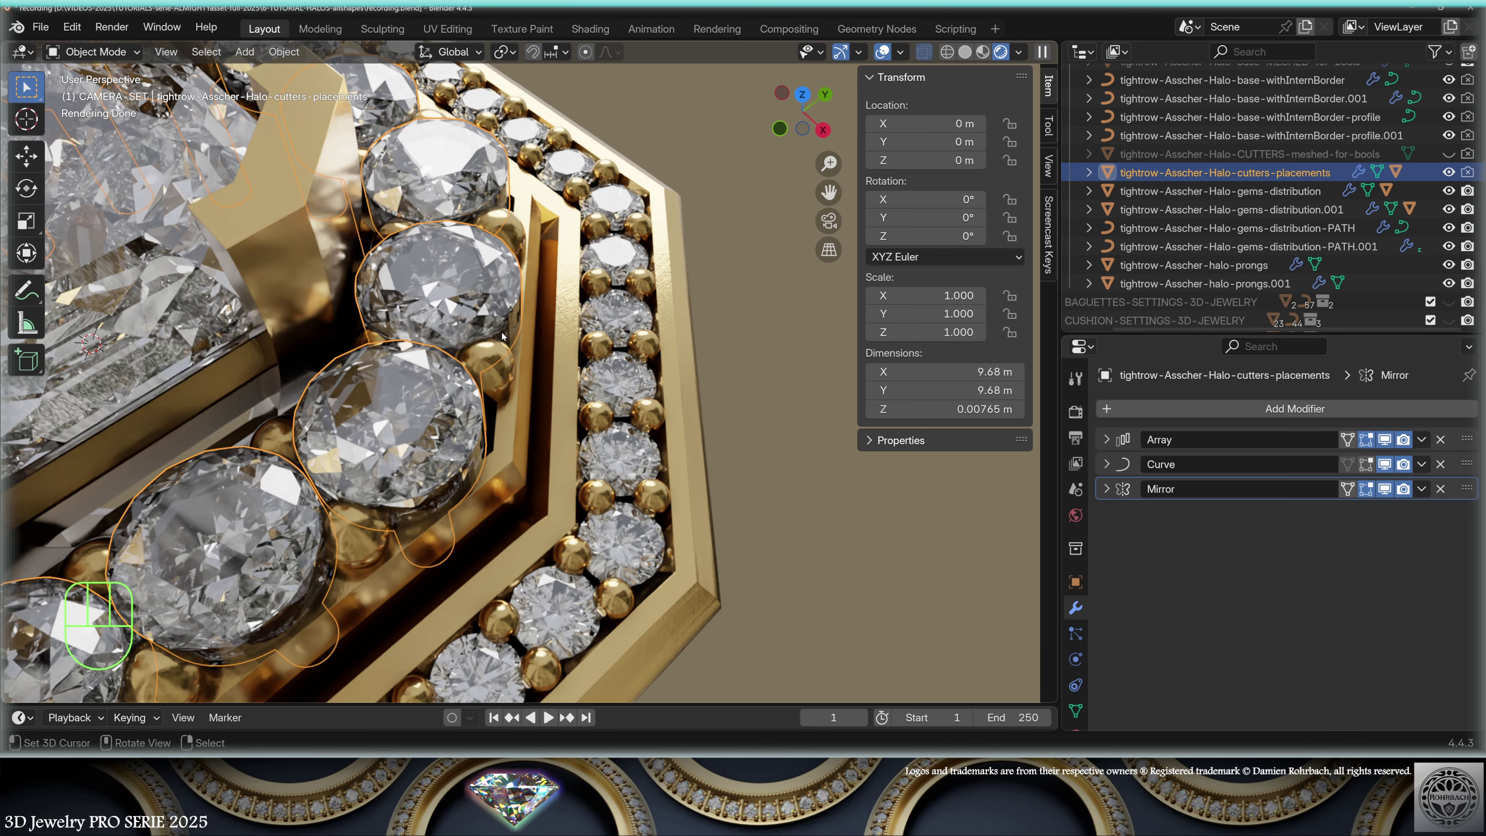
key("KP_Divide")
middle_click_drag(579, 364, 614, 403)
key("KP_Divide")
- Unhide the child object tightrow-Asscher-Halo-SmallRoundGems-CUTTERS.002, select it together with its cutters-placements parent, and examine both in isolation
left_click(1089, 172)
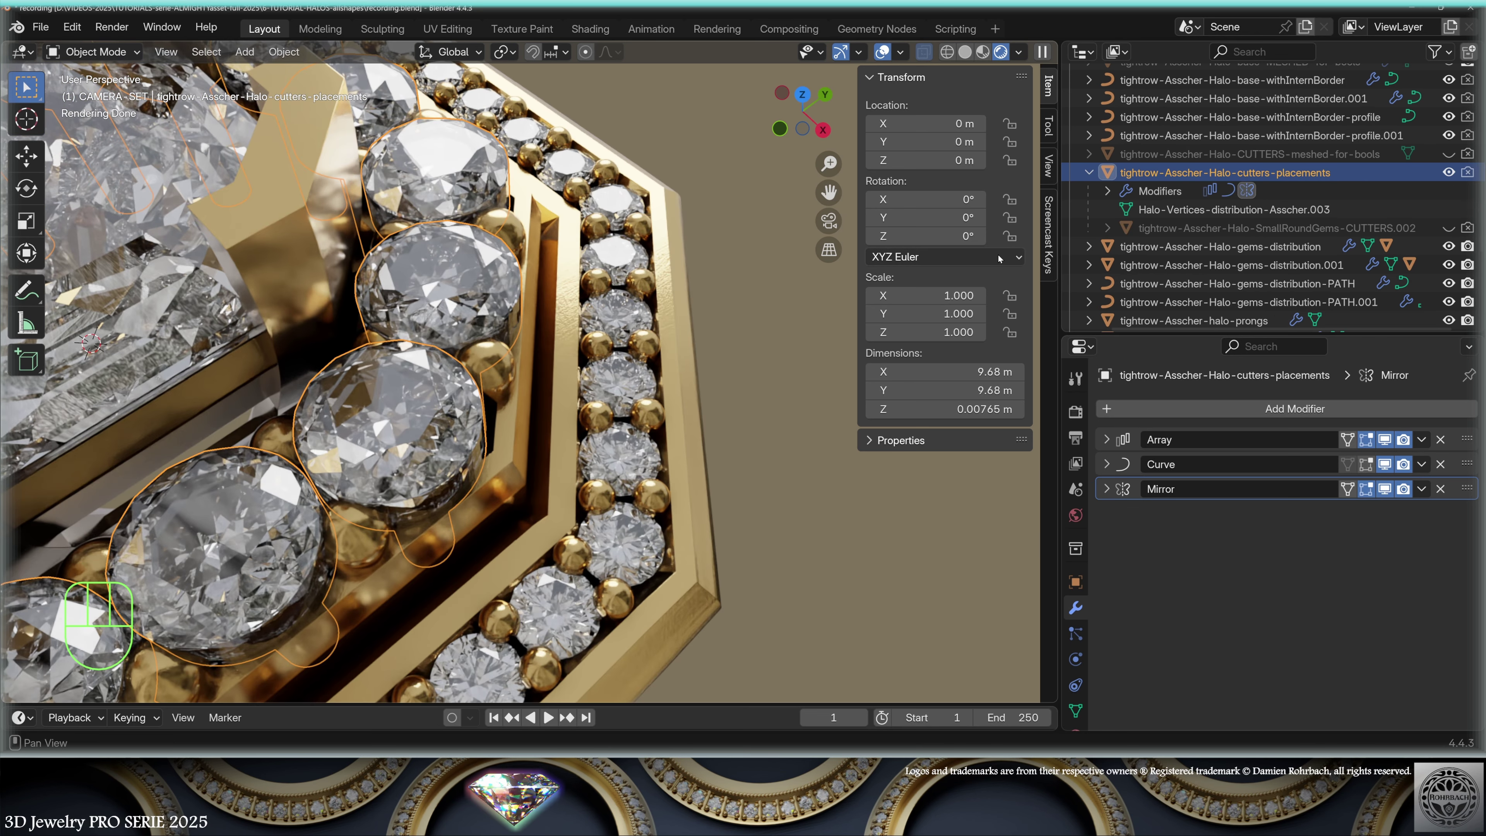
left_click(1262, 233)
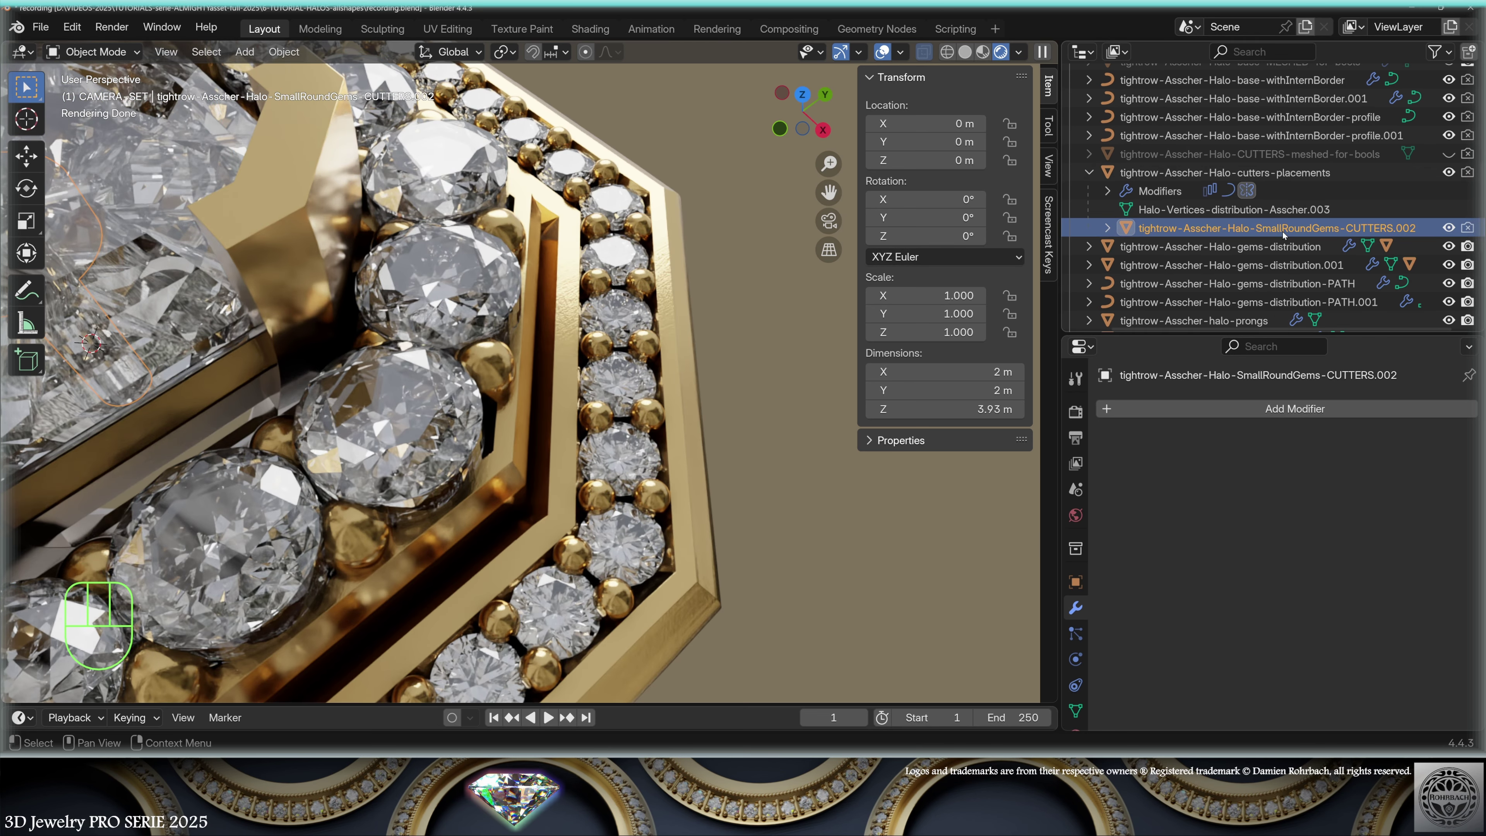
left_click(1163, 172)
left_click(1229, 229)
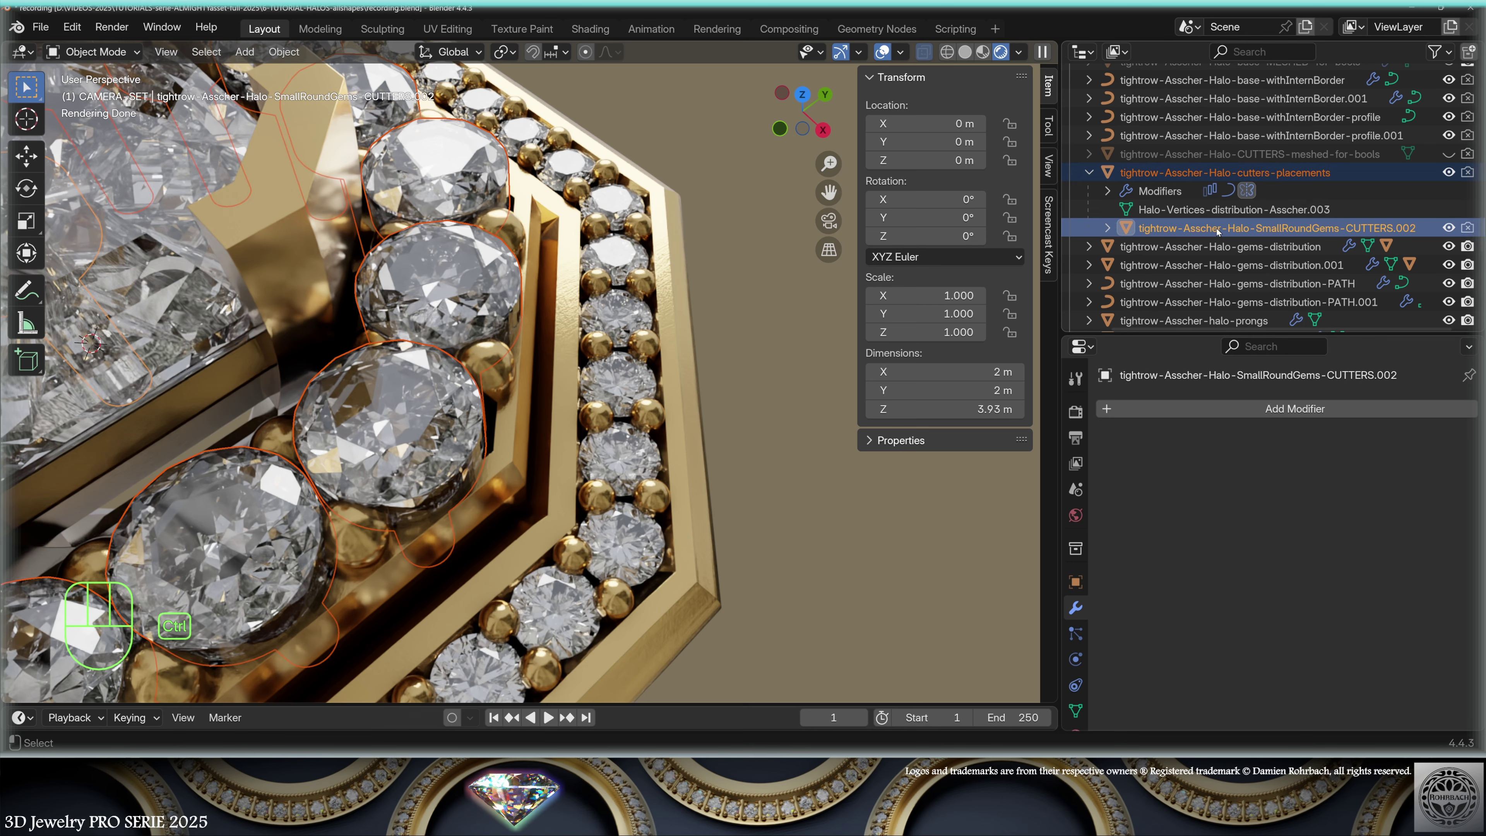
key("KP_Divide")
middle_click_drag(784, 410, 741, 461)
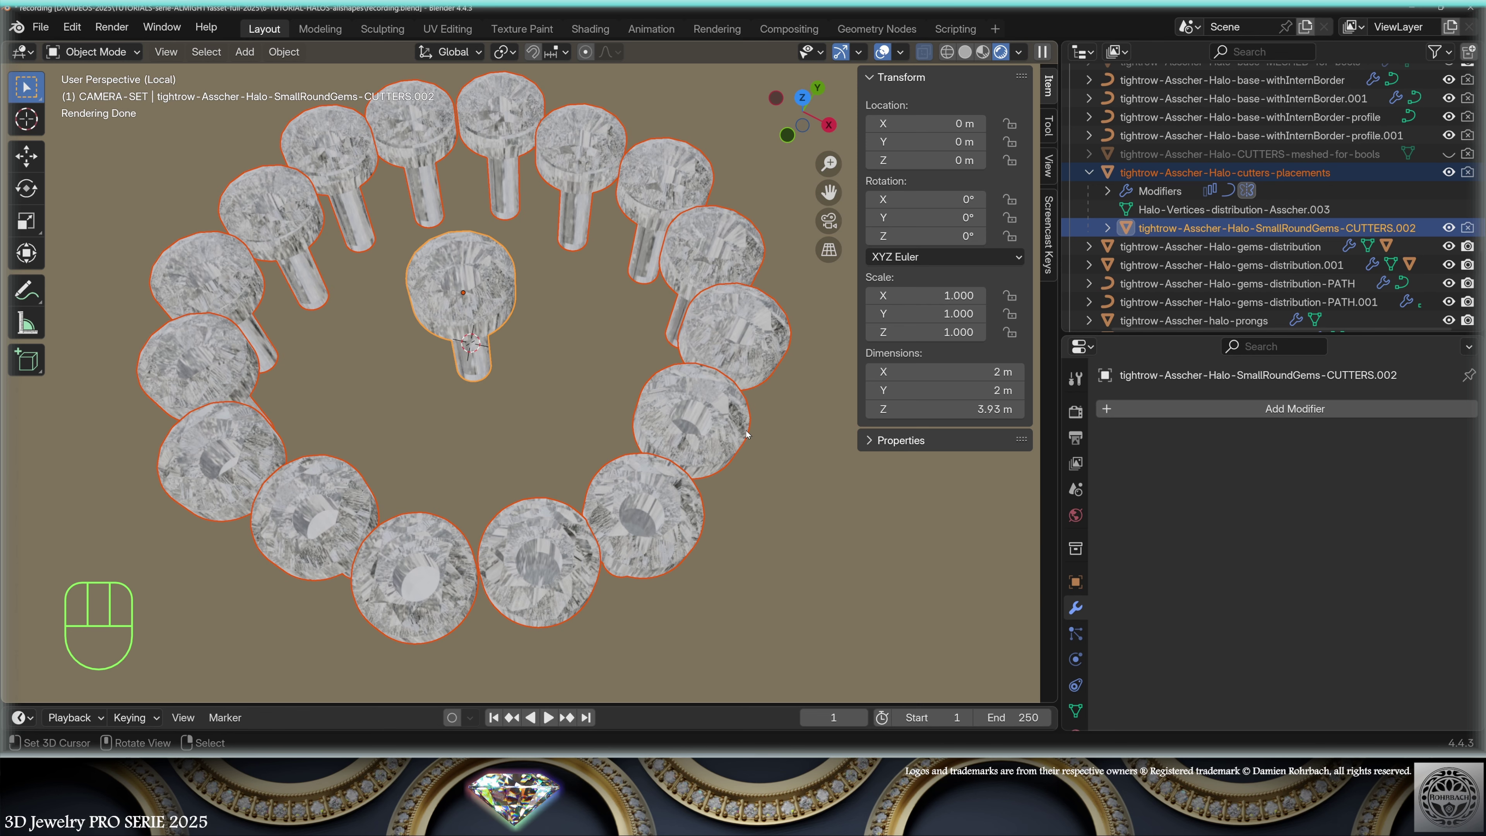
key("KP_Divide")
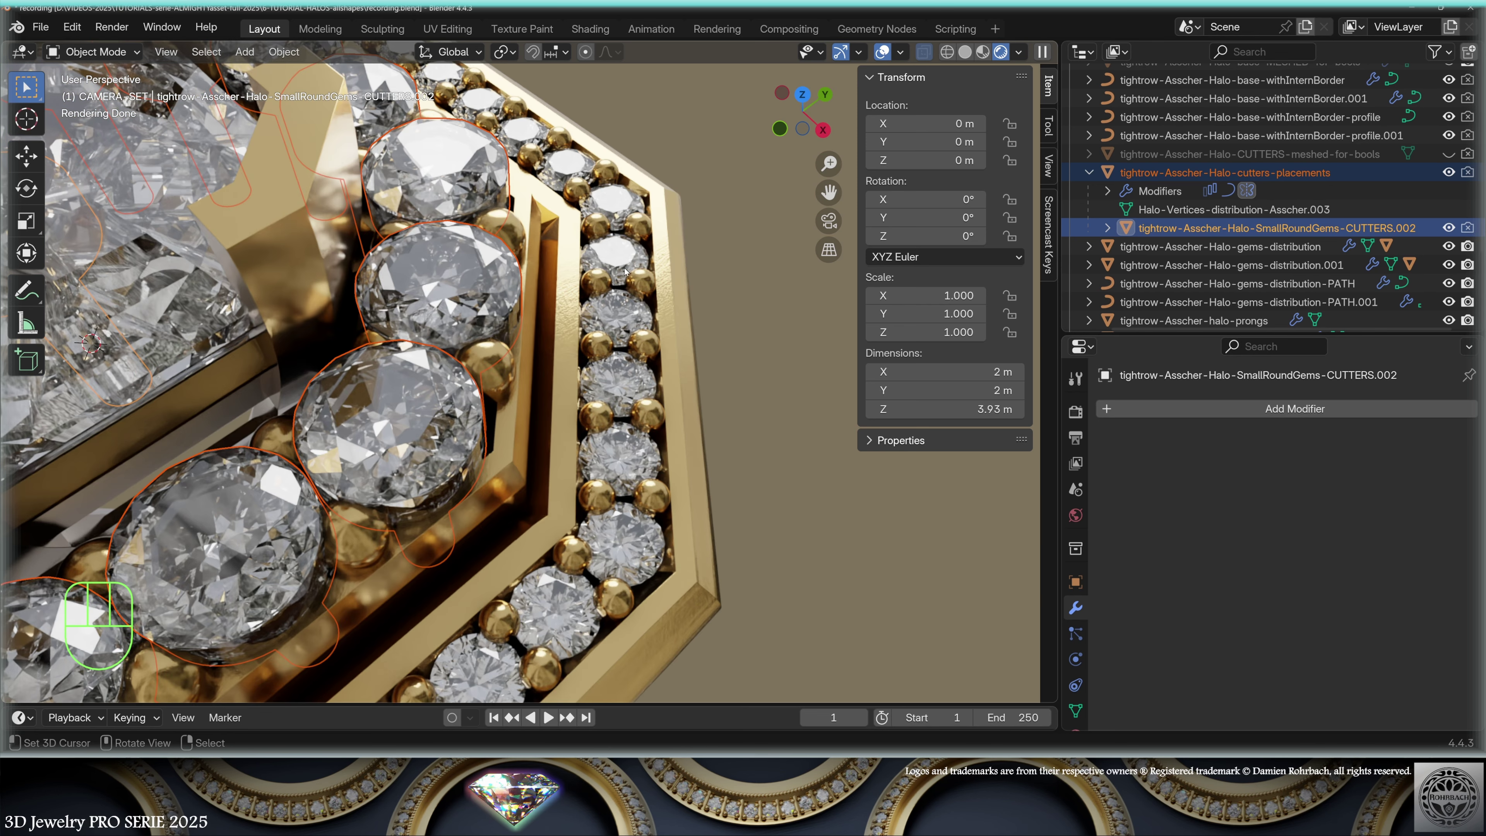
- Duplicate tightrow-Asscher-Halo-gems-distribution.001 together with its SmallRoundGems.002 child and raise the copy about 7.13 m along Z
left_click(625, 257)
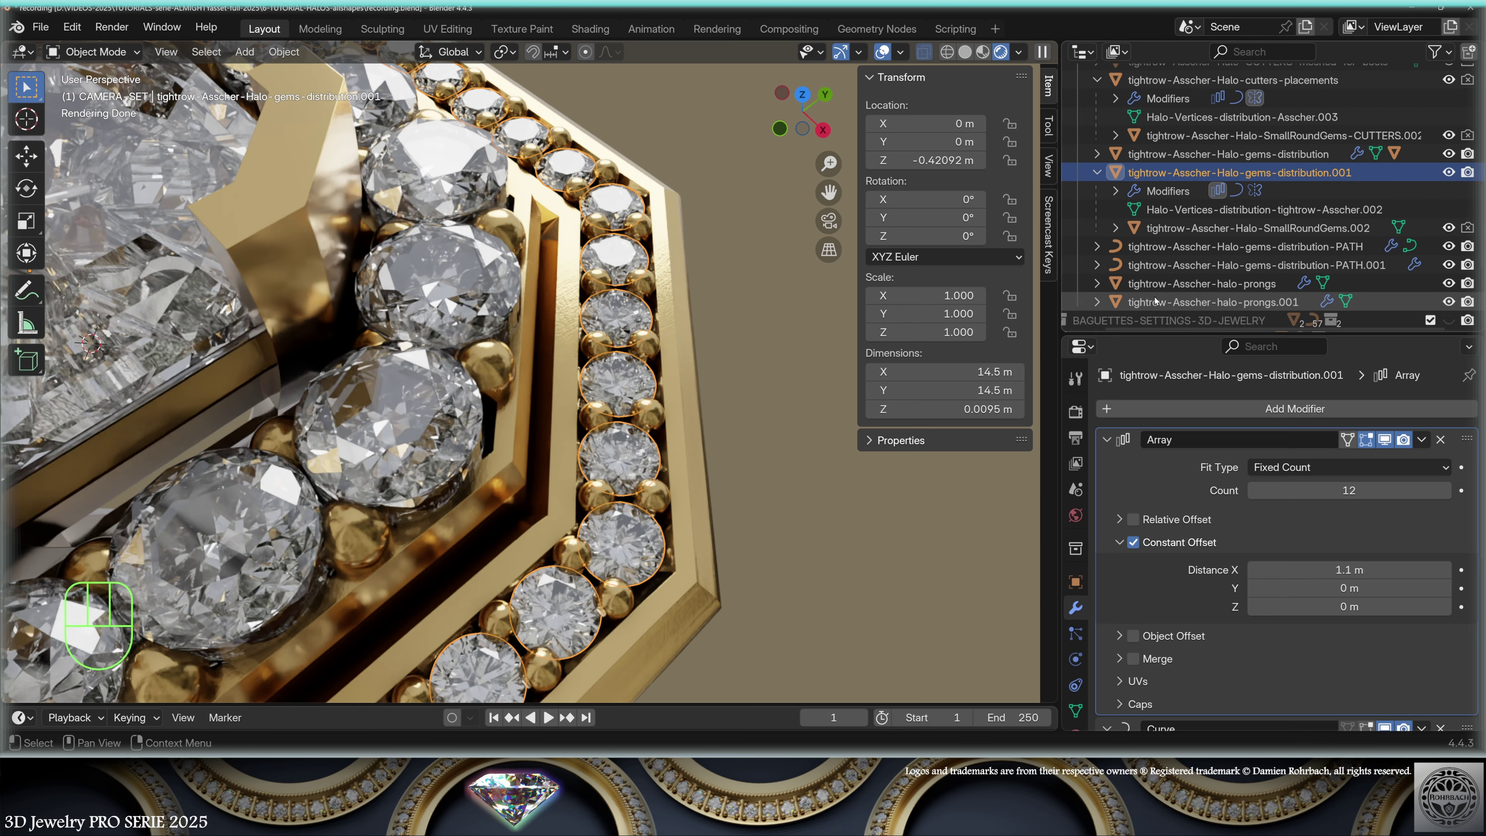
left_click(1219, 229, "ctrl")
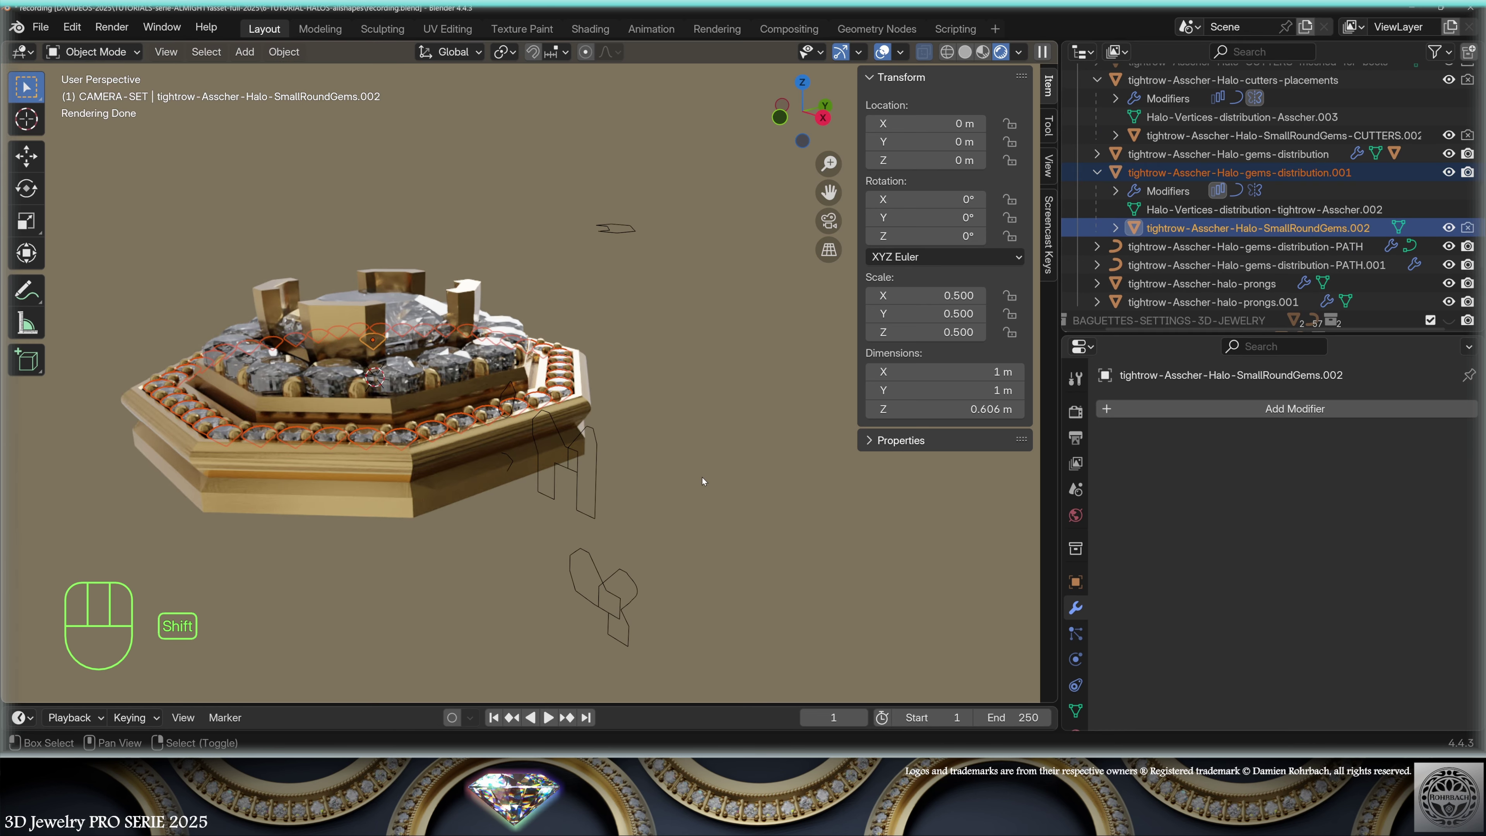
key("shift+d")
key("z")
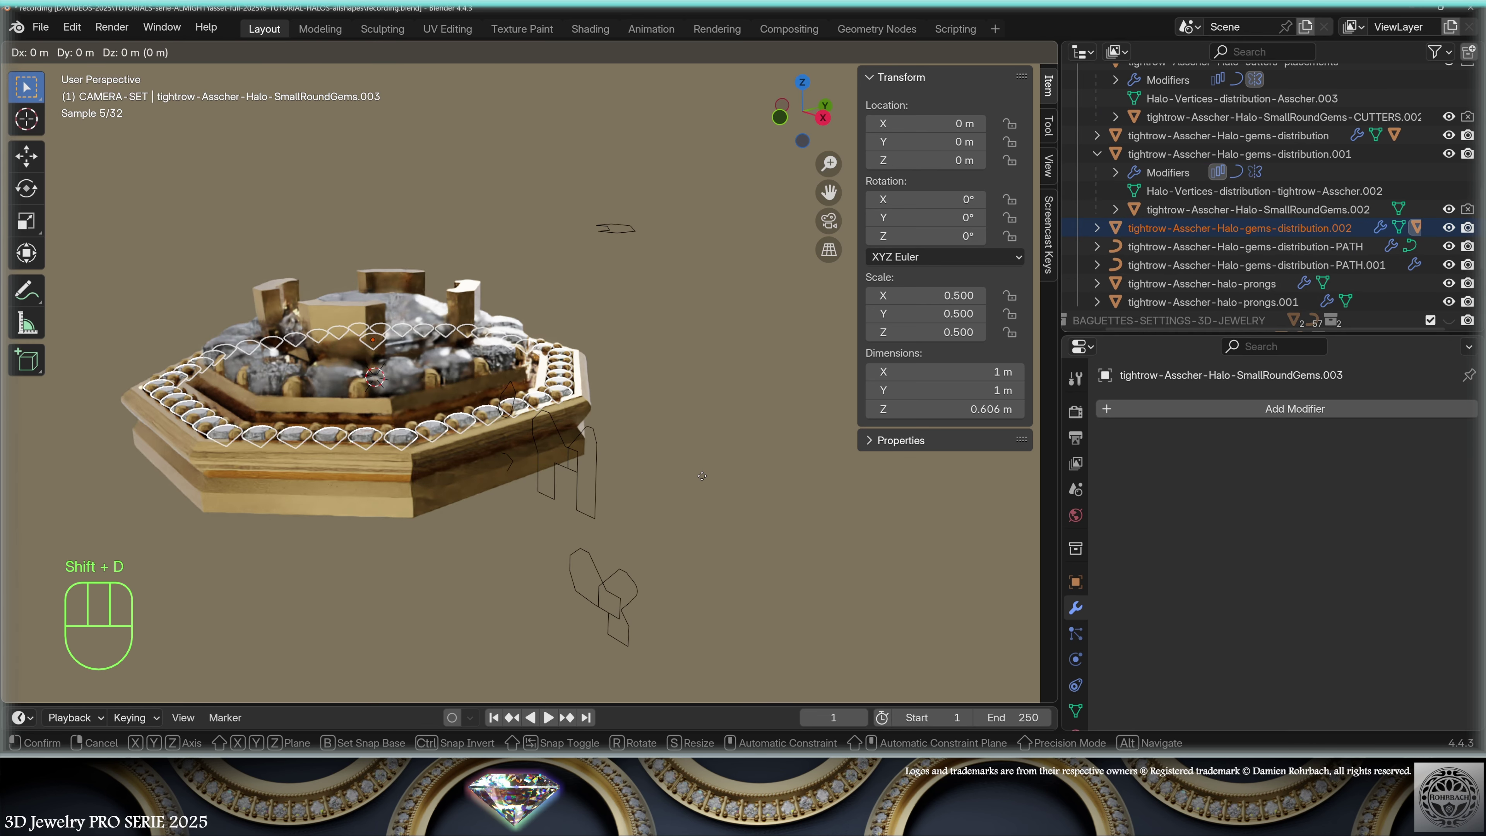
left_click(693, 346)
middle_click_drag(662, 359, 799, 413)
scroll(651, 286, "up", 2)
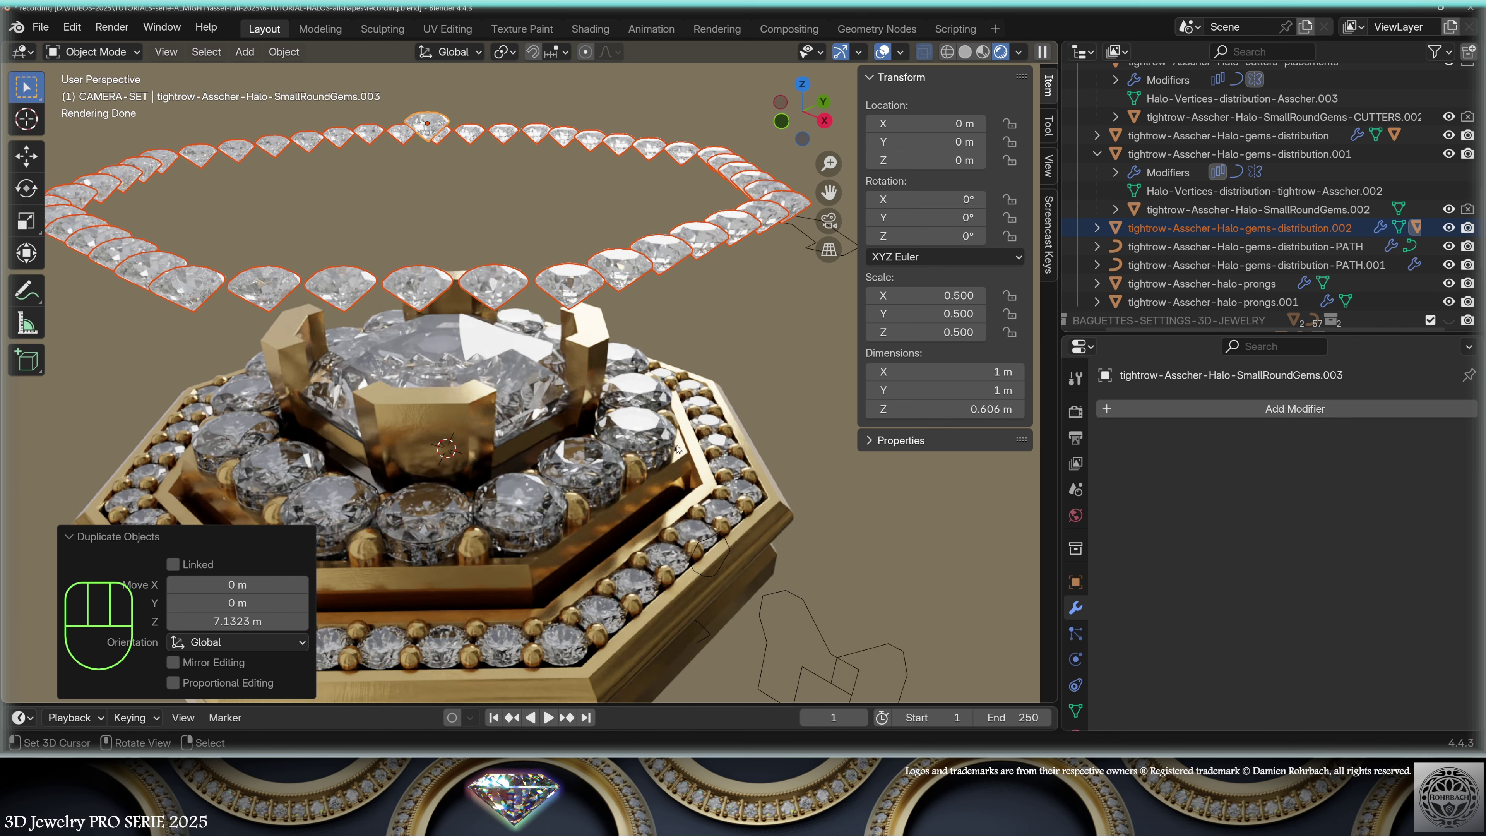
- Duplicate tightrow-Asscher-Halo-cutters-placements together with its SmallRoundGems-CUTTERS.002 child and raise the copy about 13.27 m along Z
left_click(654, 429)
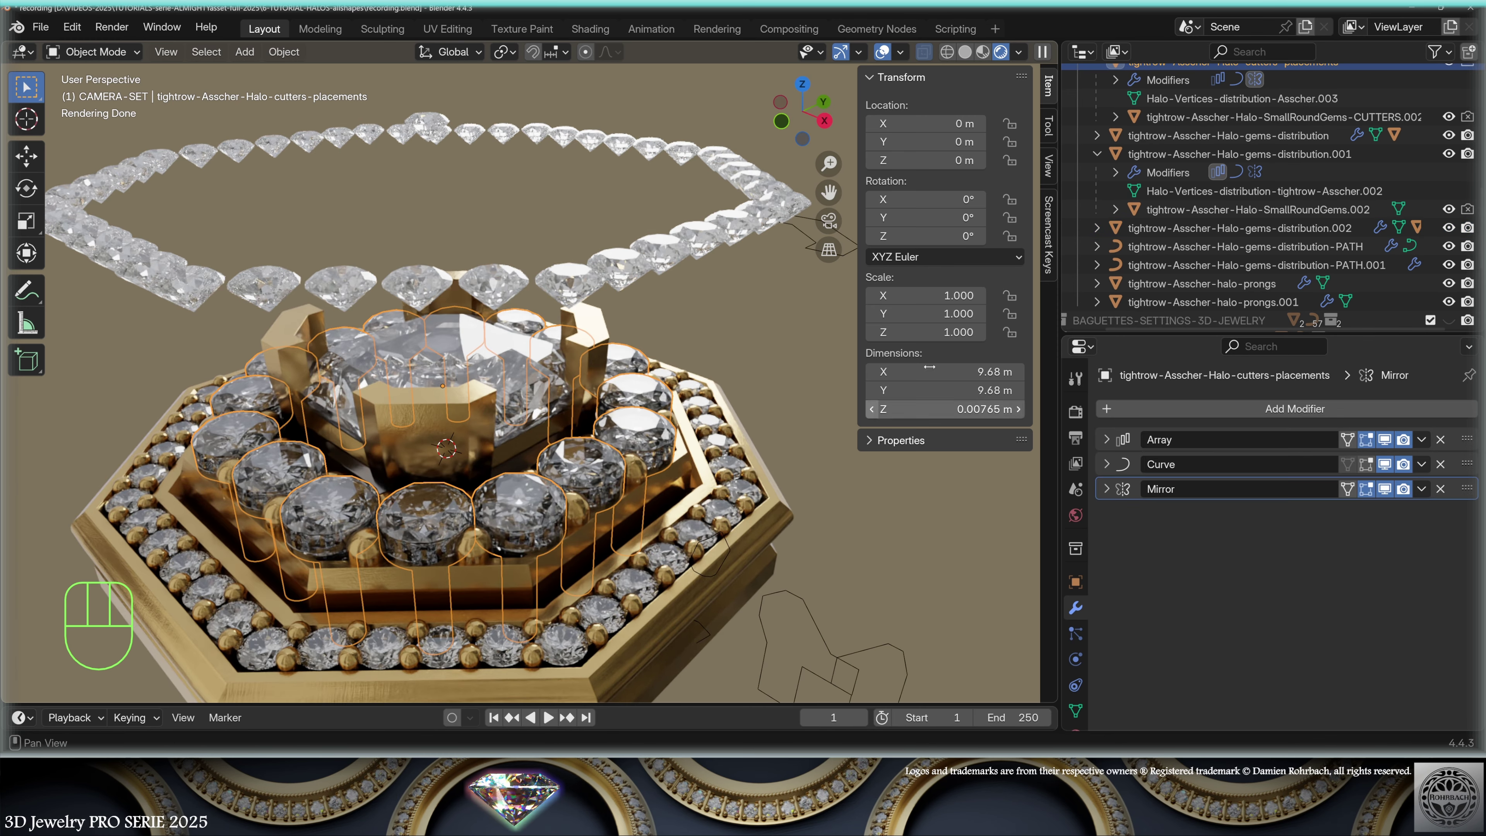
scroll(1258, 246, "up", 3)
left_click(1255, 184, "ctrl")
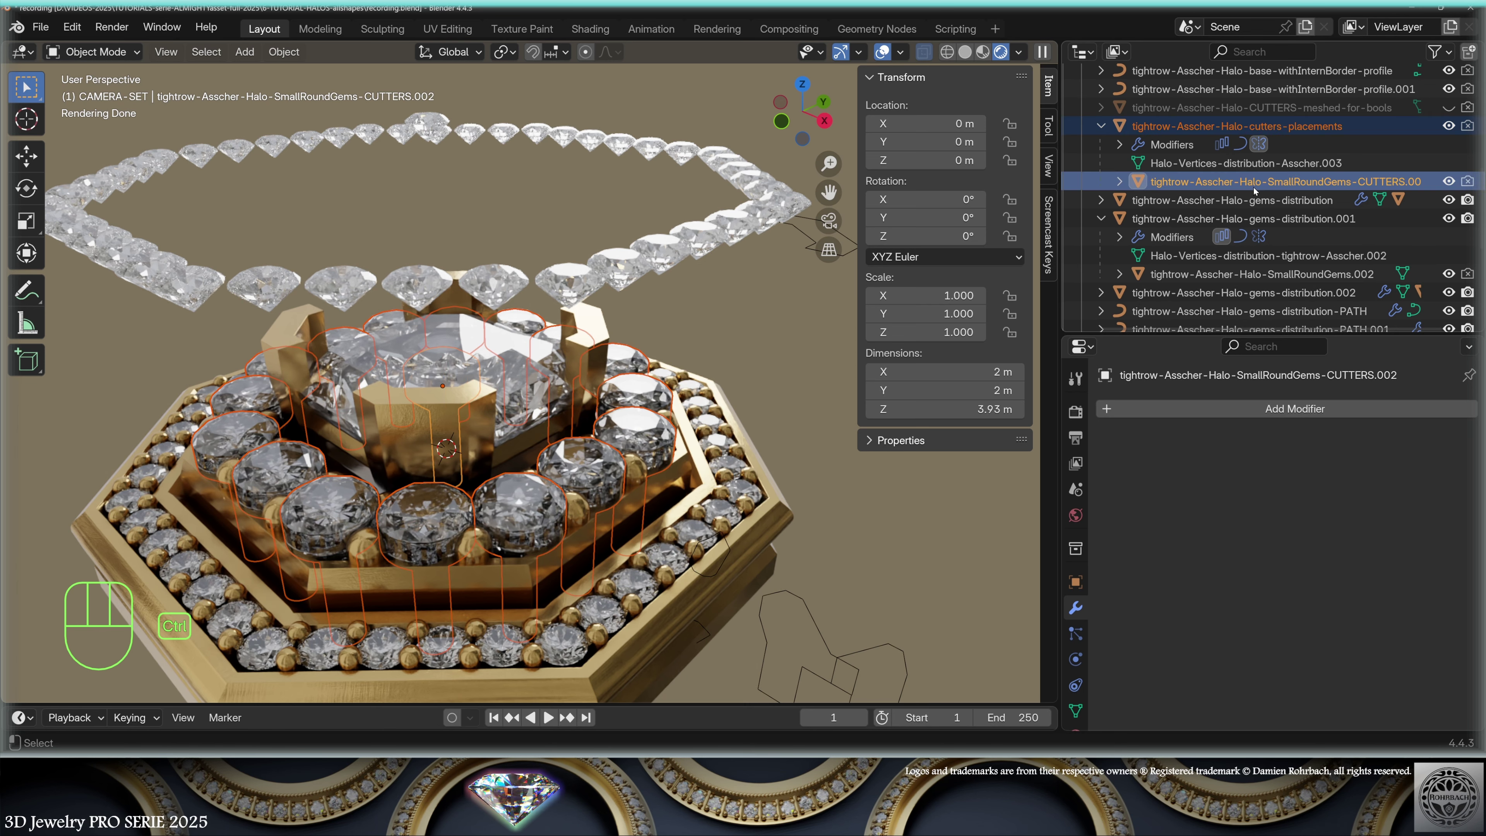
scroll(732, 492, "down", 3)
key("shift+d")
key("z")
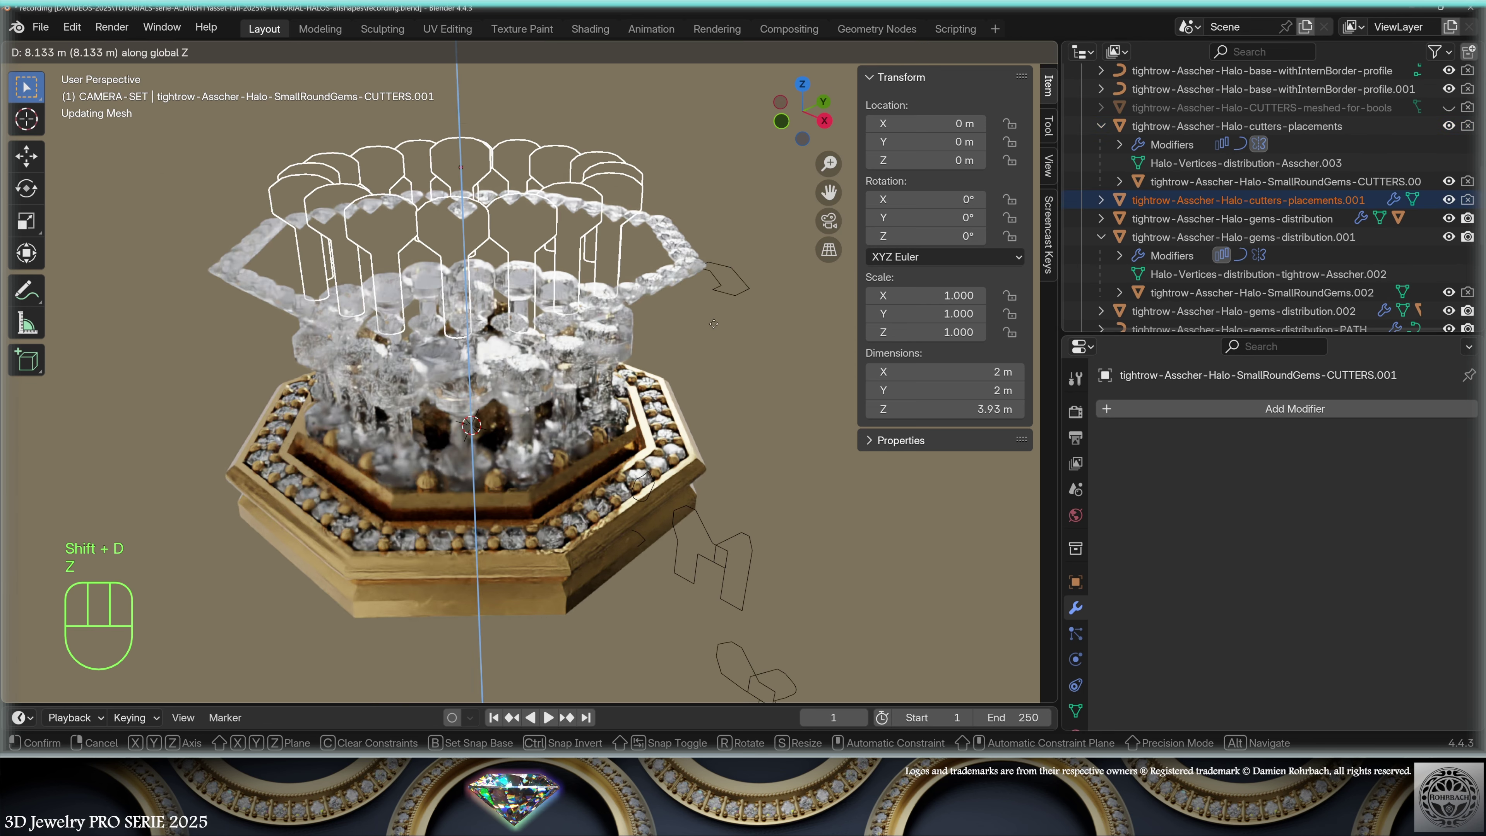
left_click(697, 145)
middle_click_drag(697, 144, 789, 331, "shift")
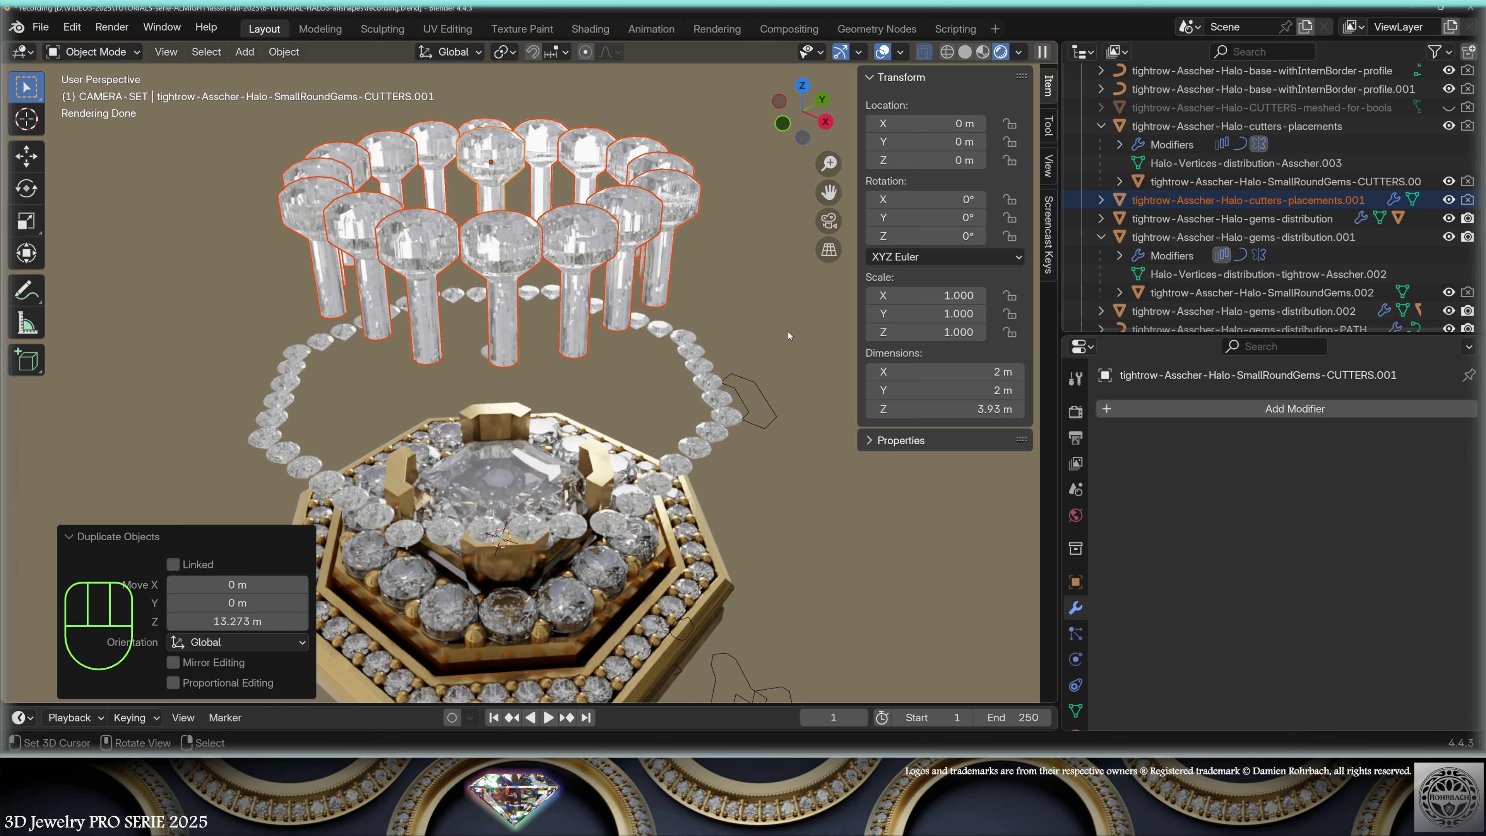
- Select only the duplicated source cutter, SmallRoundGems-CUTTERS.001, and lower it about 6.28 m along Z towards the raised gem
right_click(517, 268)
right_click(493, 151)
right_click(493, 151)
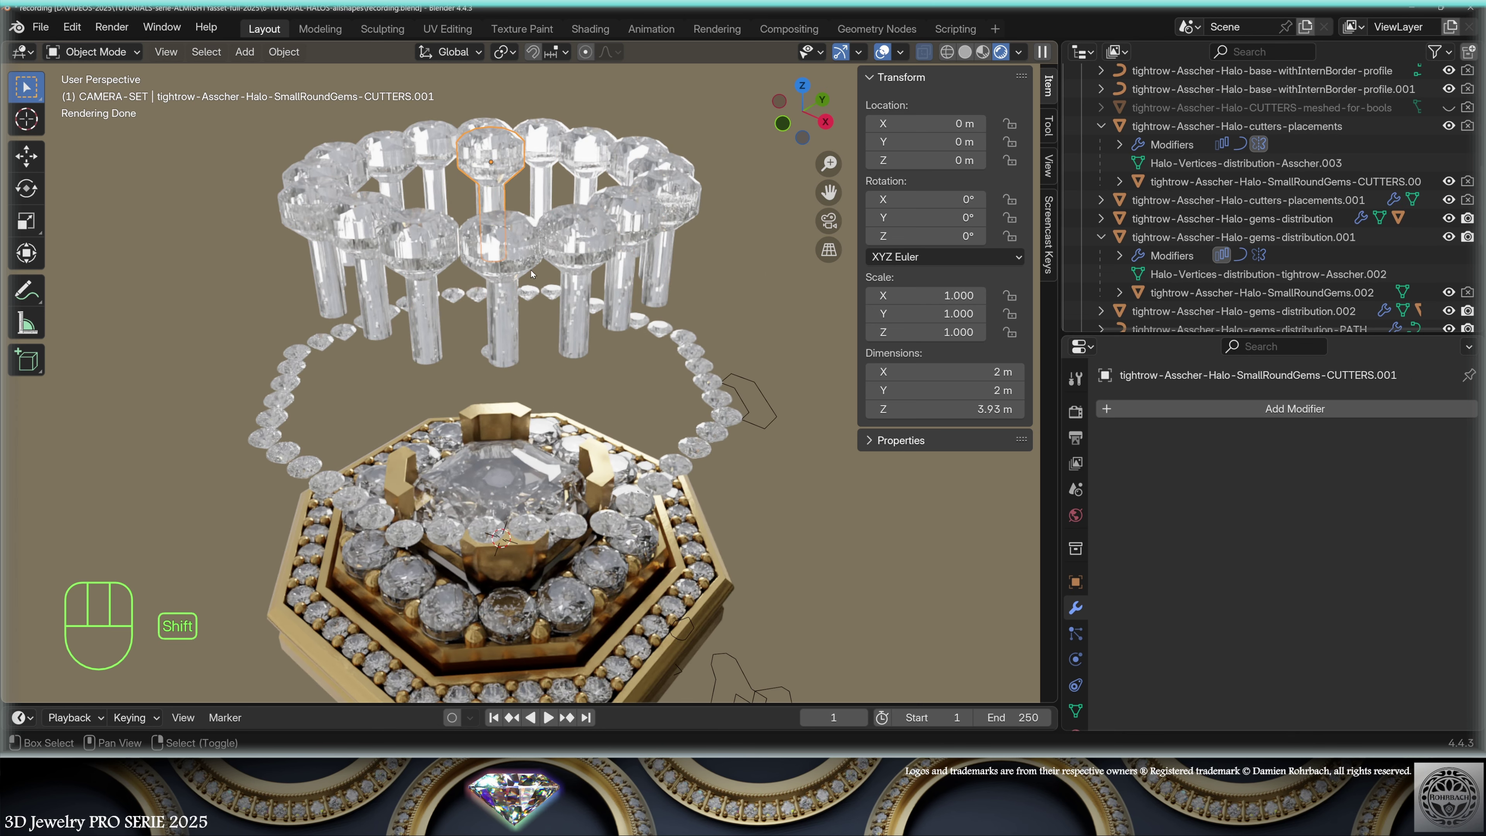
middle_click_drag(533, 276, 568, 355, "shift")
scroll(577, 317, "up", 5)
middle_click_drag(588, 244, 633, 283)
scroll(634, 284, "down", 6)
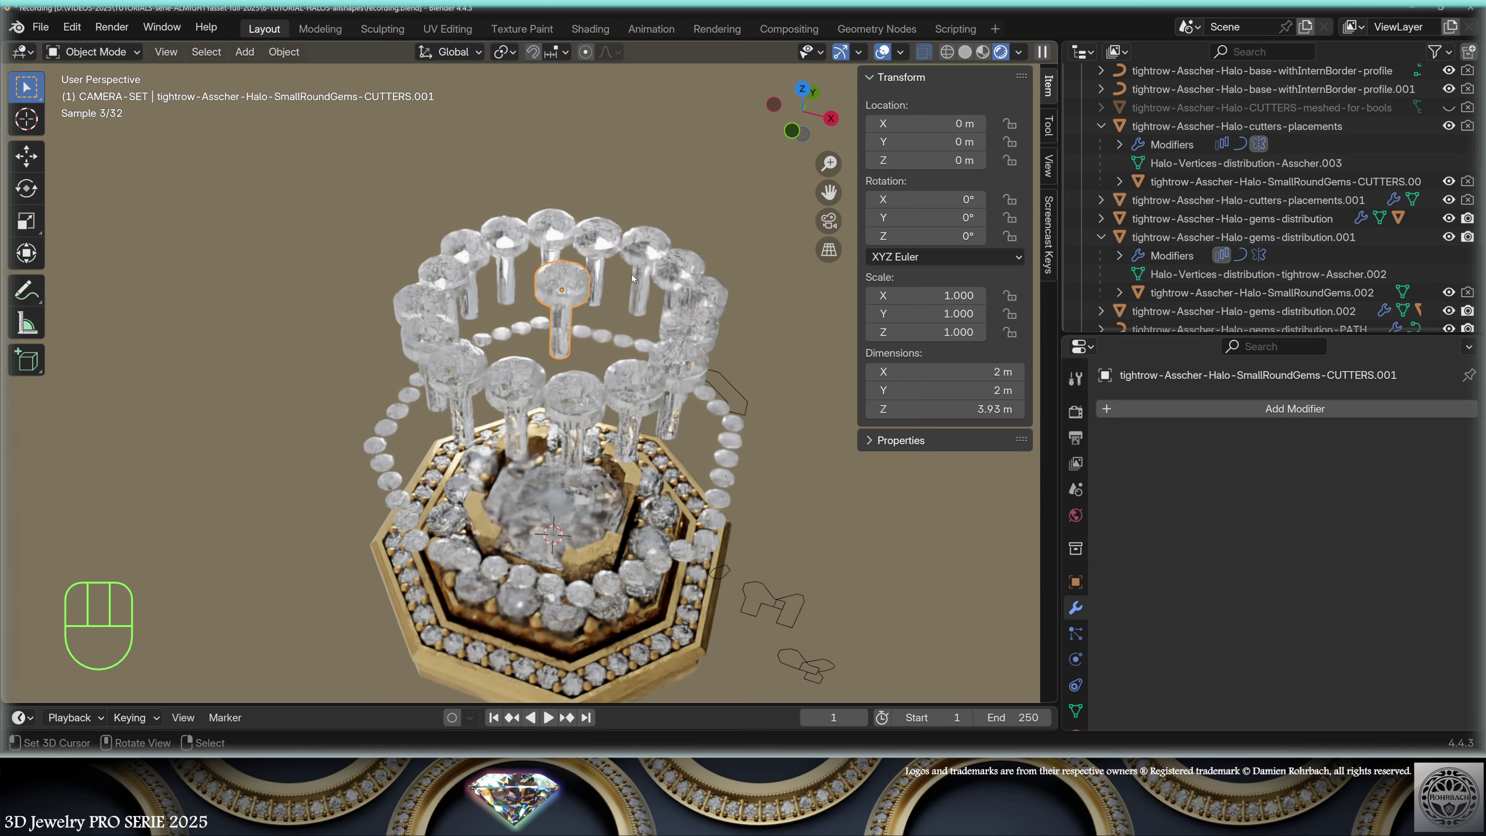
scroll(633, 283, "up", 5)
key("g")
key("z")
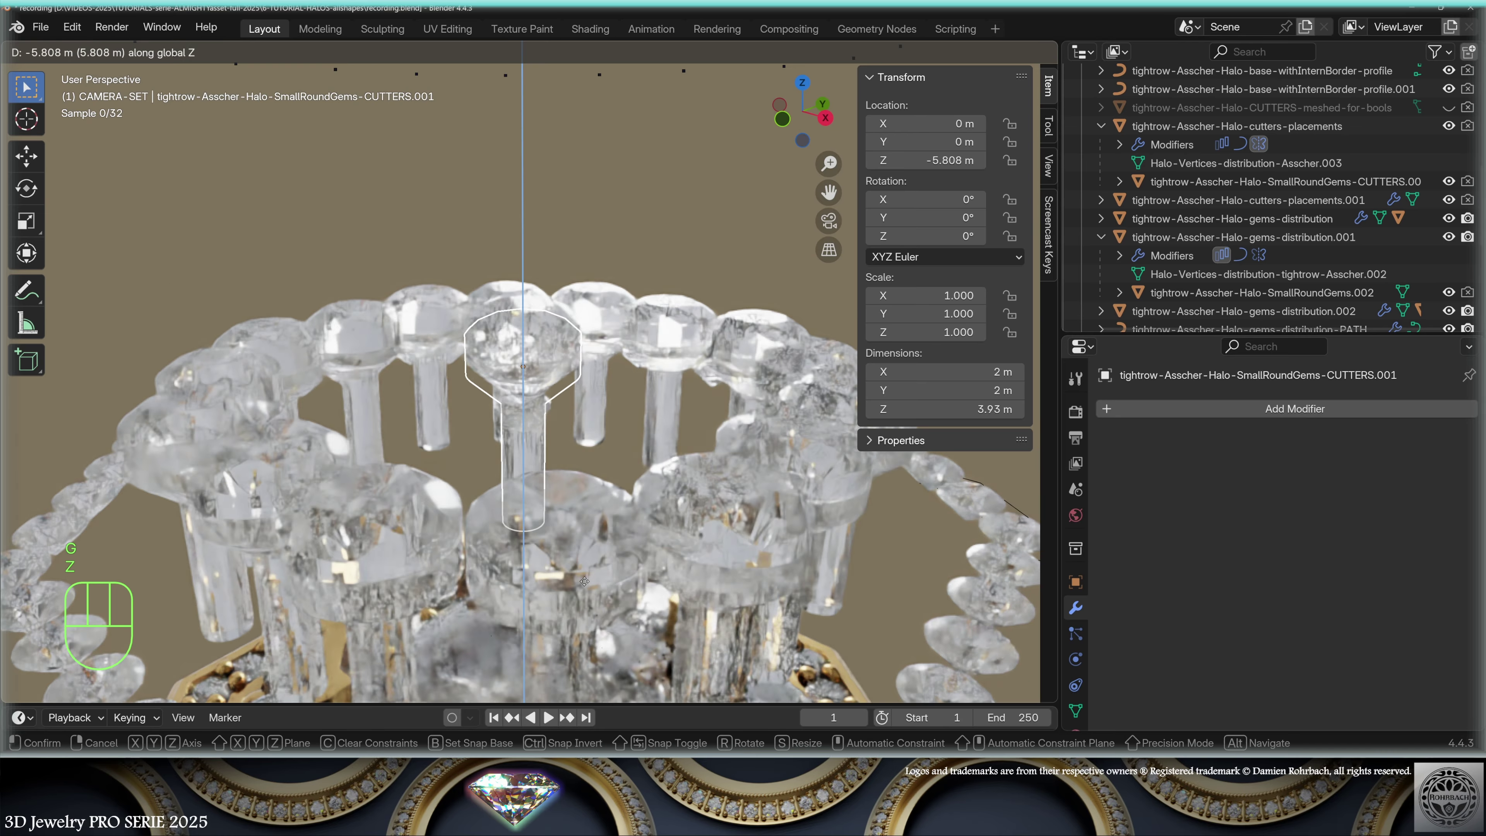
left_click(585, 609)
scroll(585, 608, "up", 8)
scroll(835, 495, "down", 7)
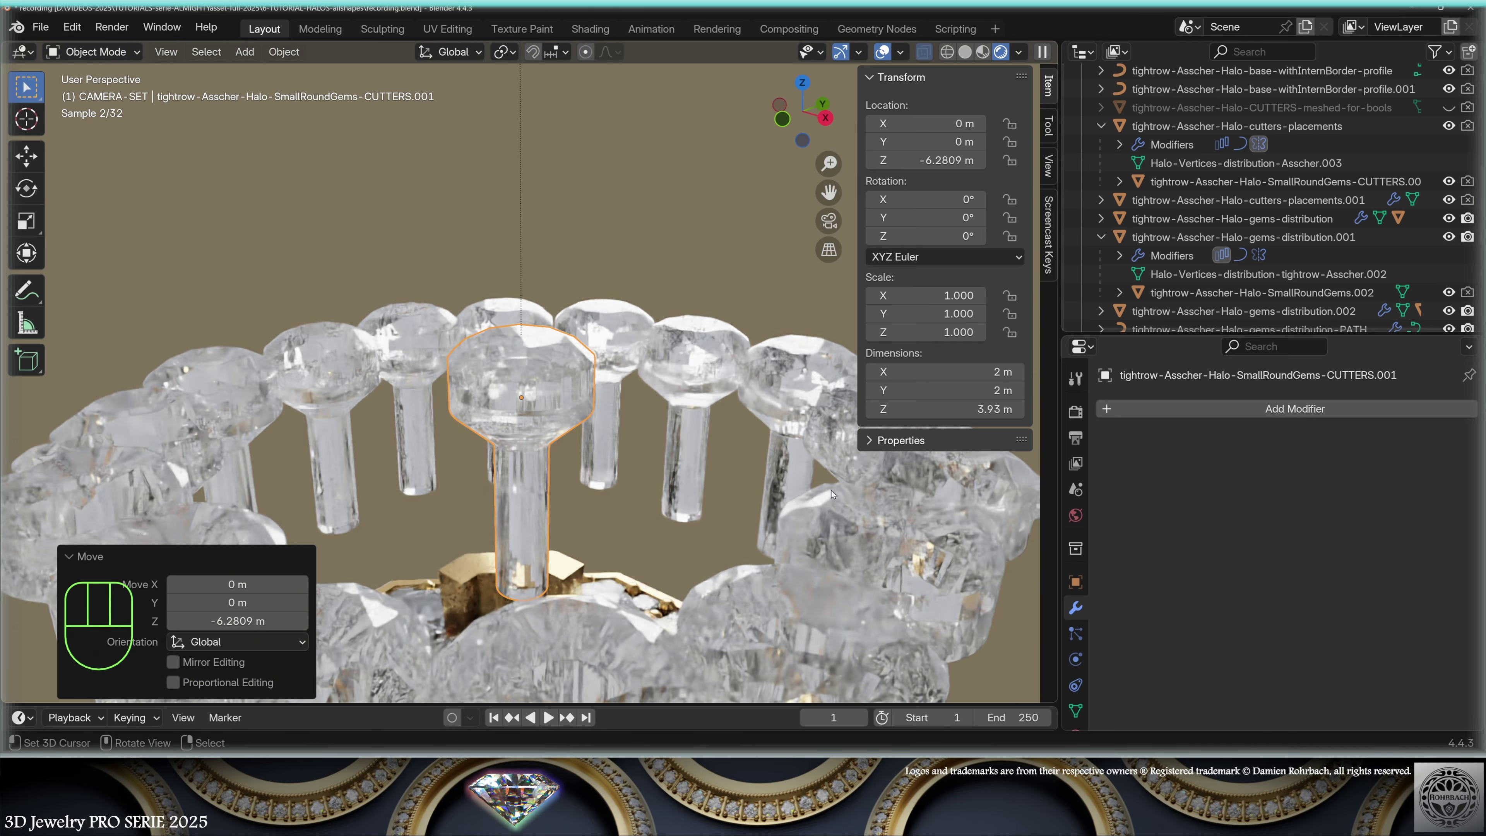
- Scale the cutter by 0.530 and again by 0.942, and lower it about 0.2 m along Z to fit around the gem
key("s")
left_click(622, 429)
scroll(622, 427, "up", 7)
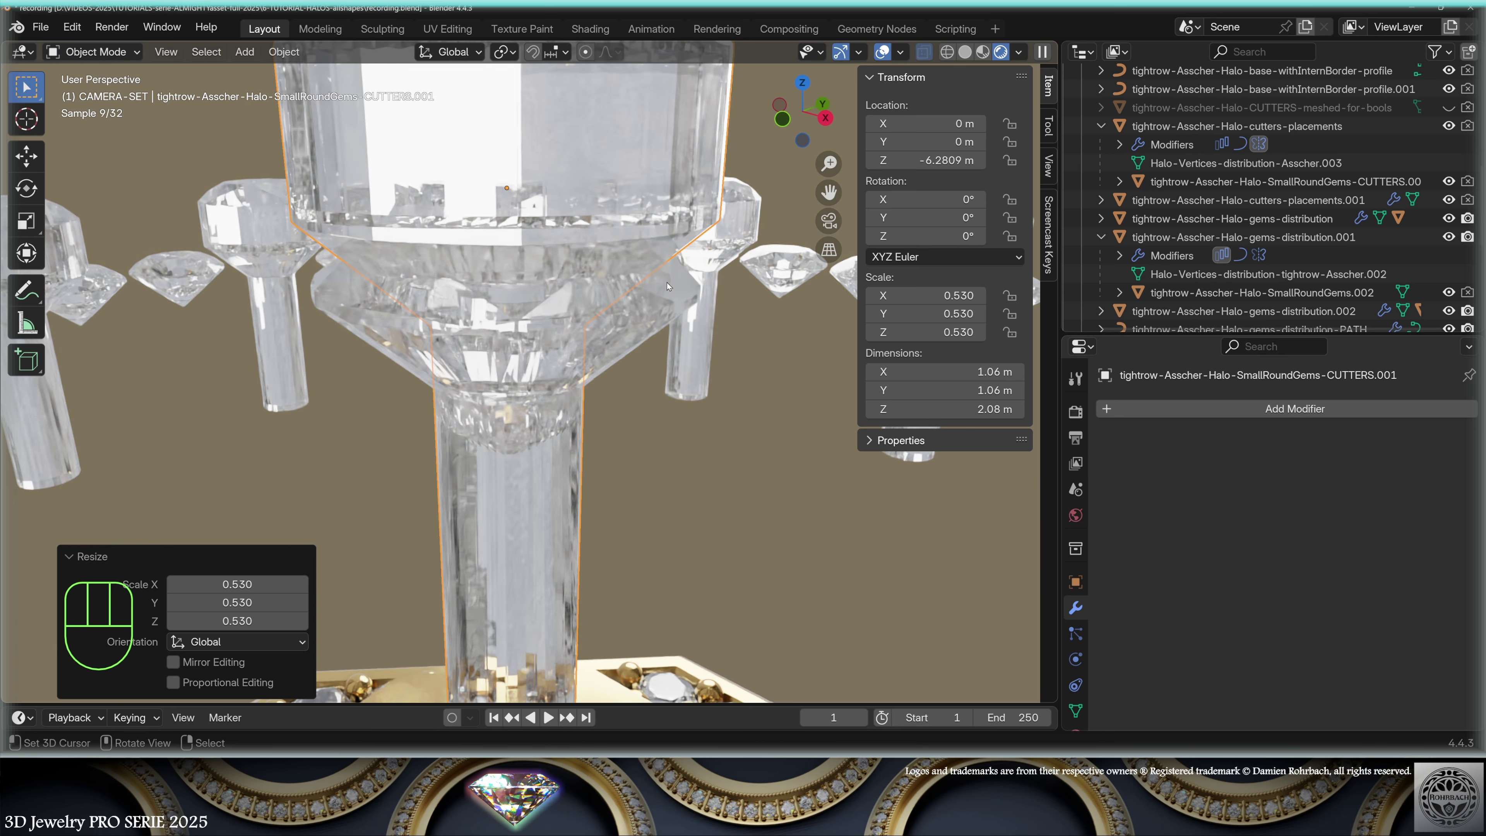
key("s")
left_click(666, 263)
key("g")
key("z")
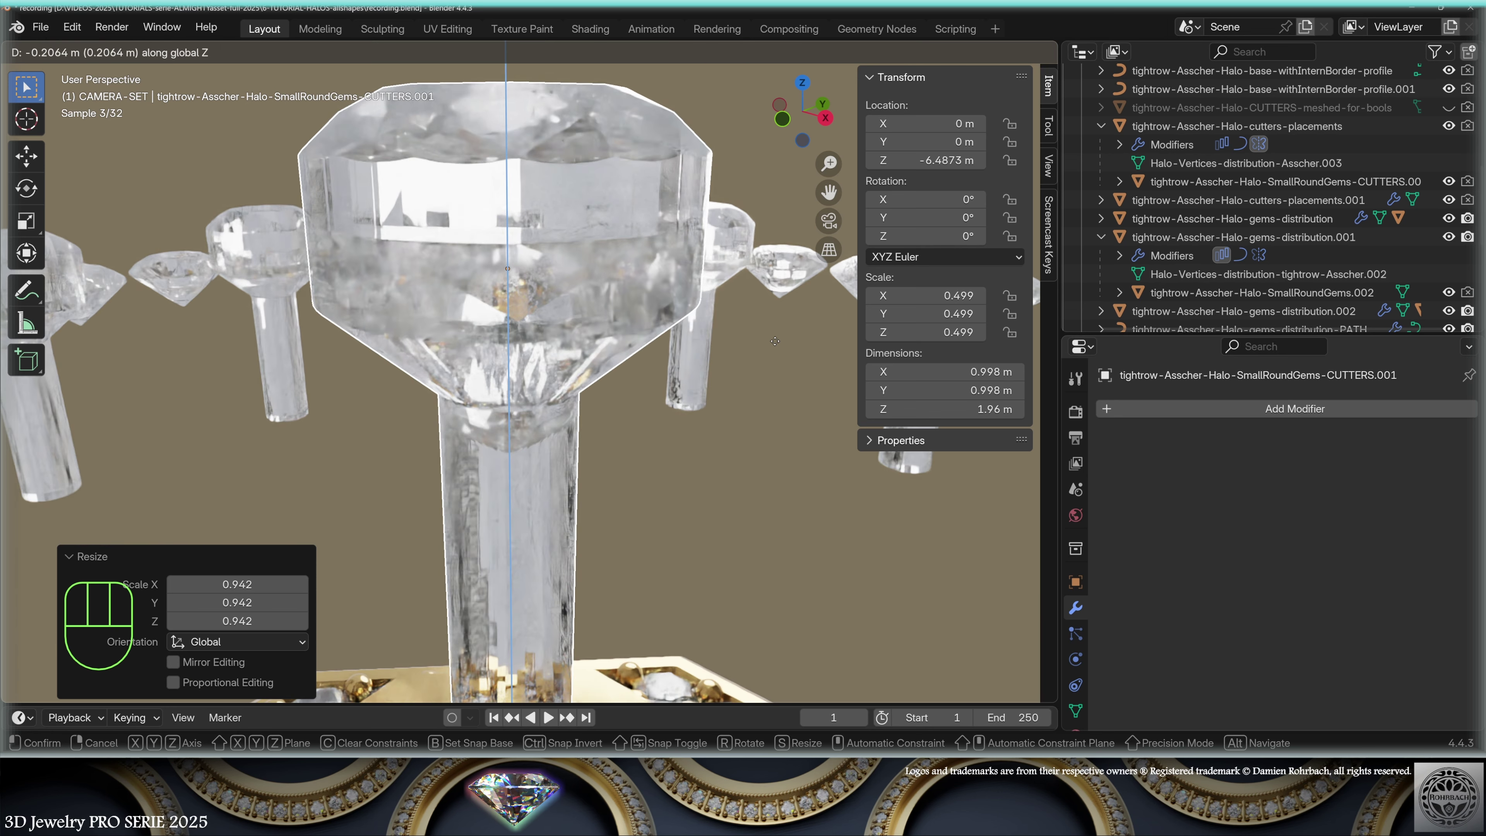
left_click(775, 346)
- Select the cutter with SmallRoundGems.003 as the active object, check the pair in isolation, and join the cutter into the gem
left_click(589, 405)
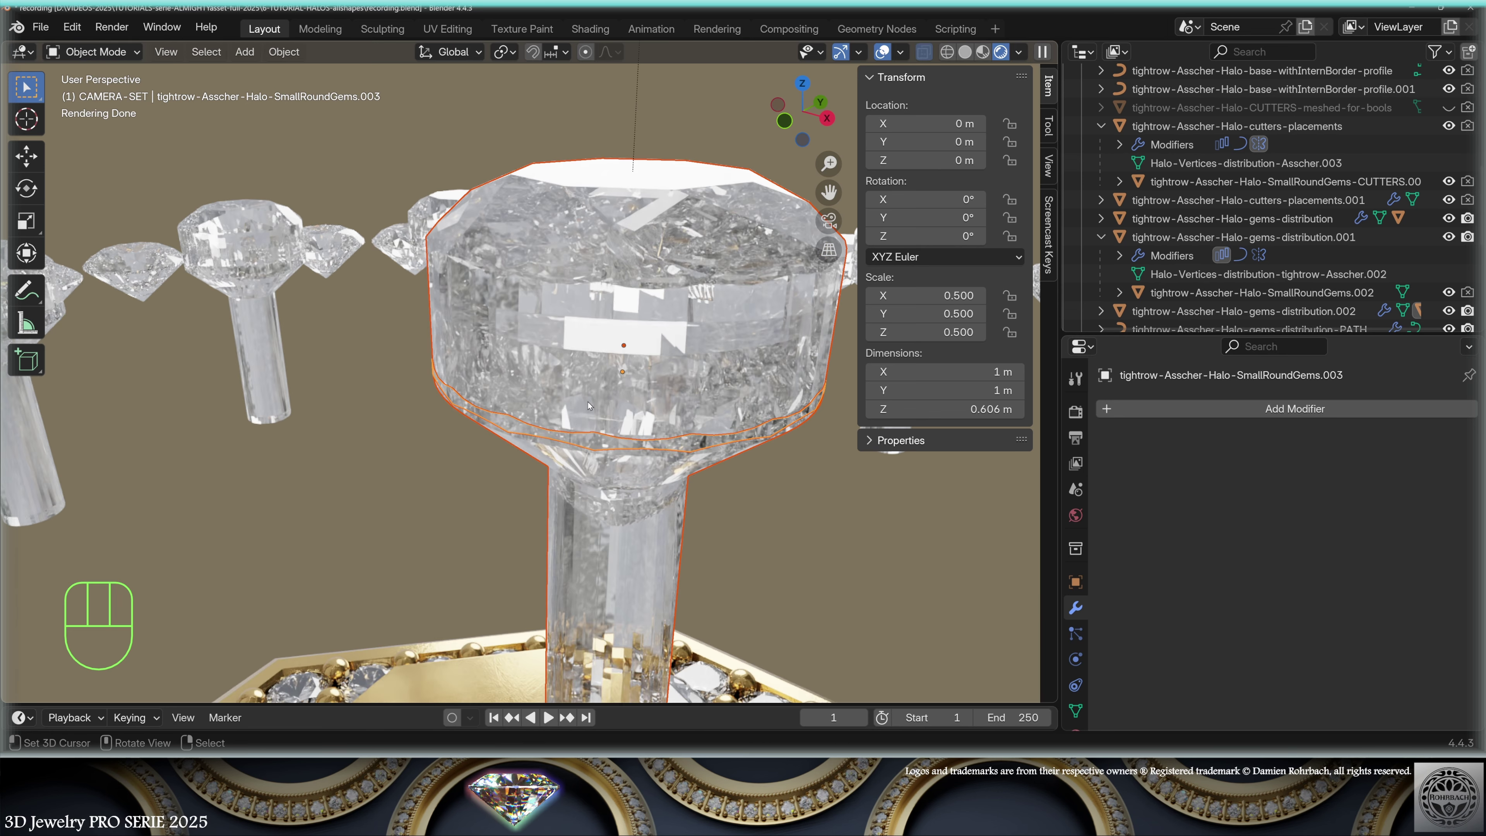
middle_click_drag(588, 405, 252, 375, "shift")
key("KP_Decimal")
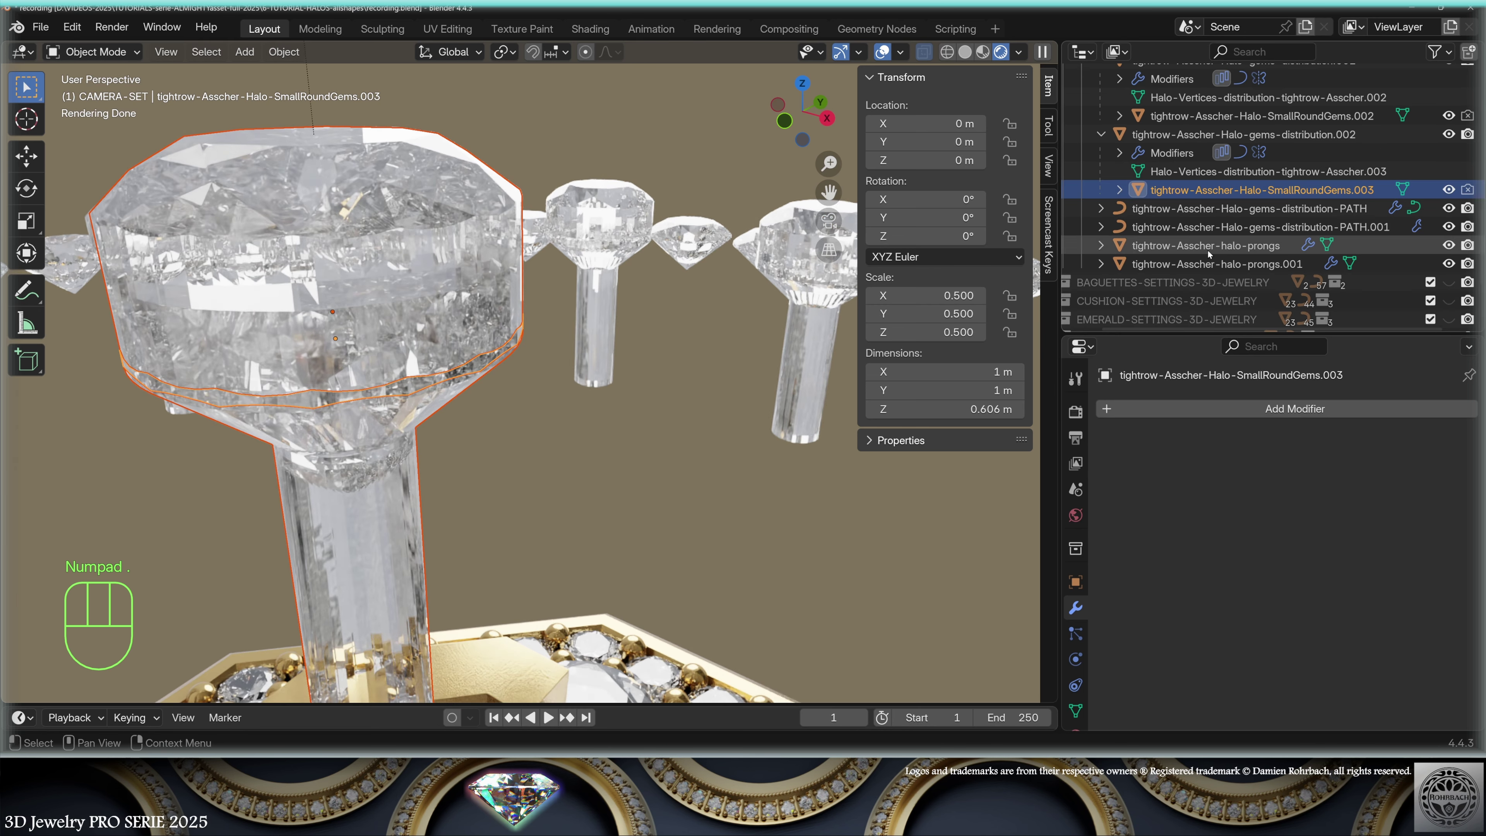
key("KP_Divide")
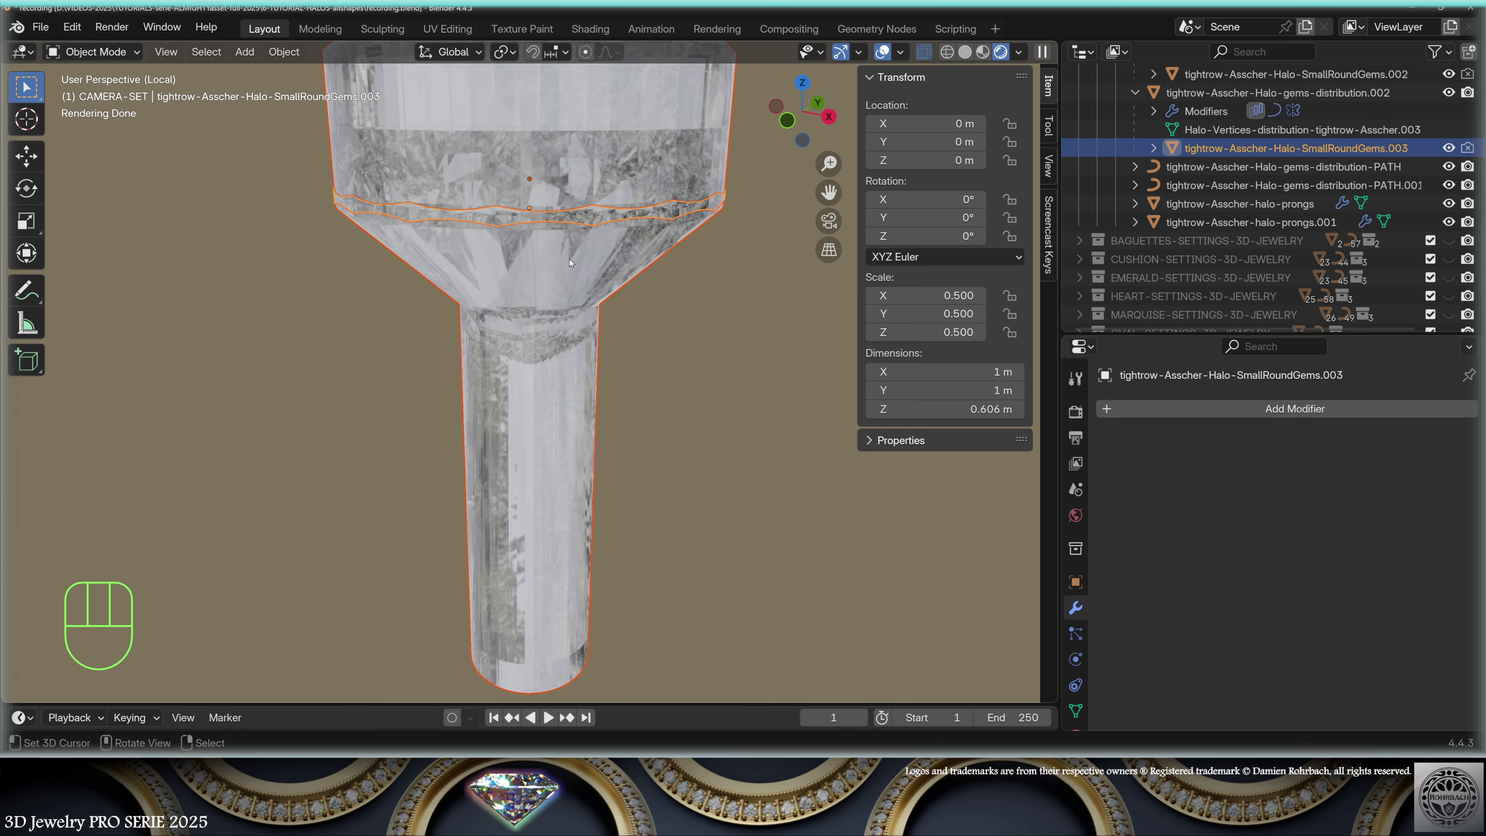
scroll(571, 263, "down", 1)
middle_click_drag(577, 222, 583, 246)
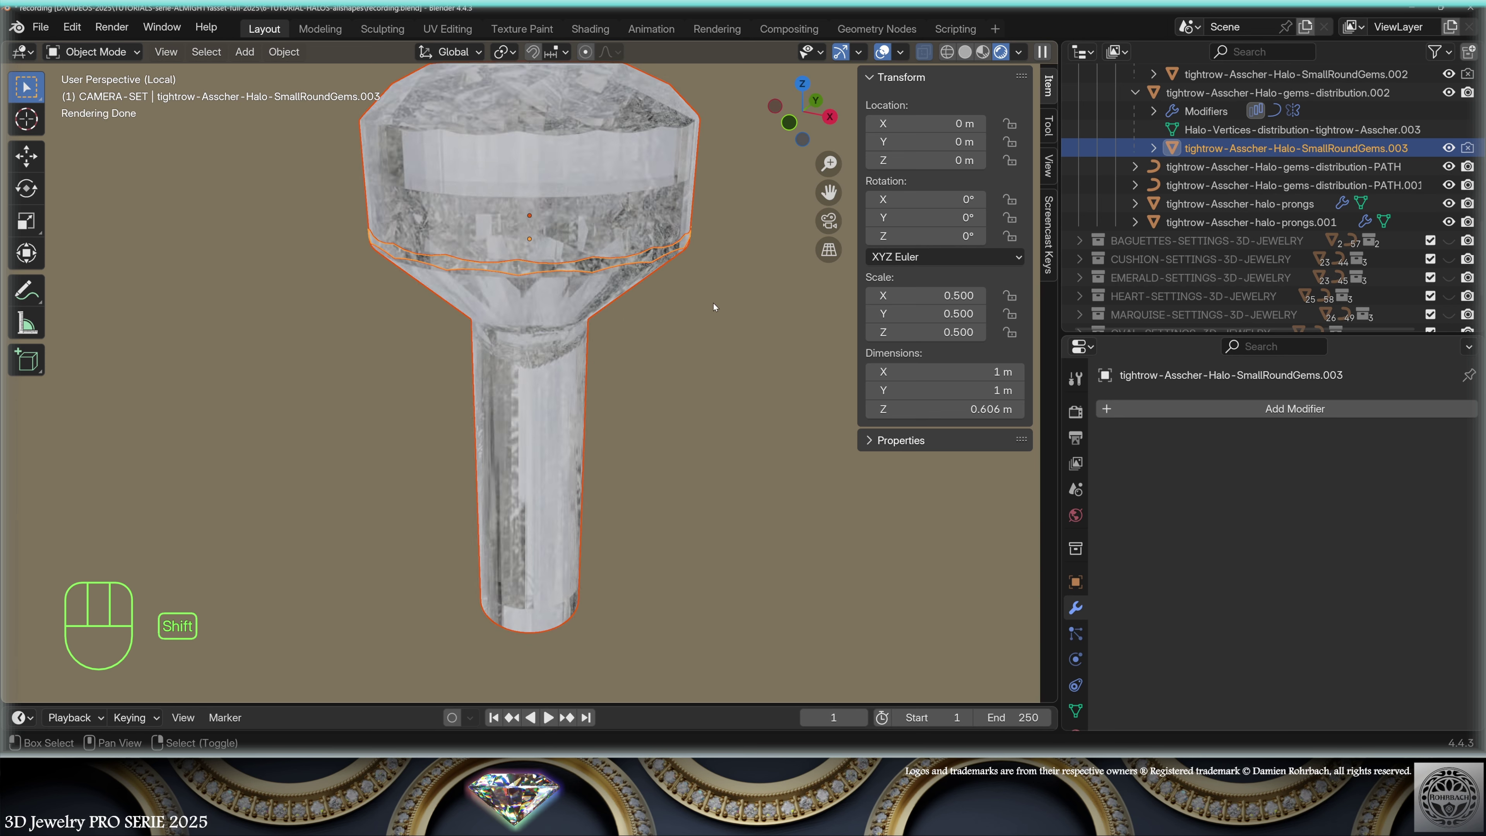
middle_click_drag(712, 304, 705, 321, "shift")
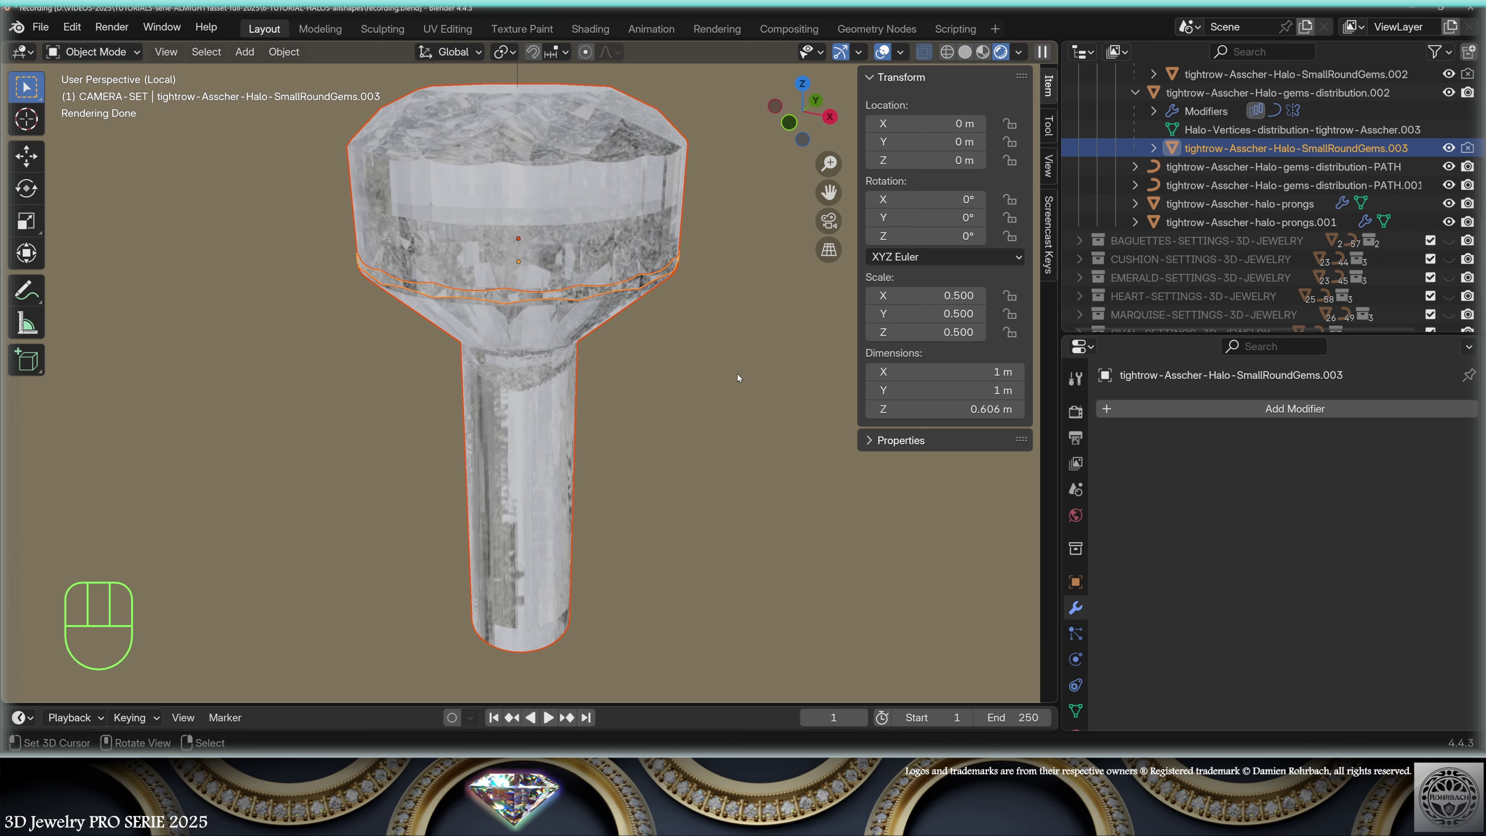
key("KP_Divide")
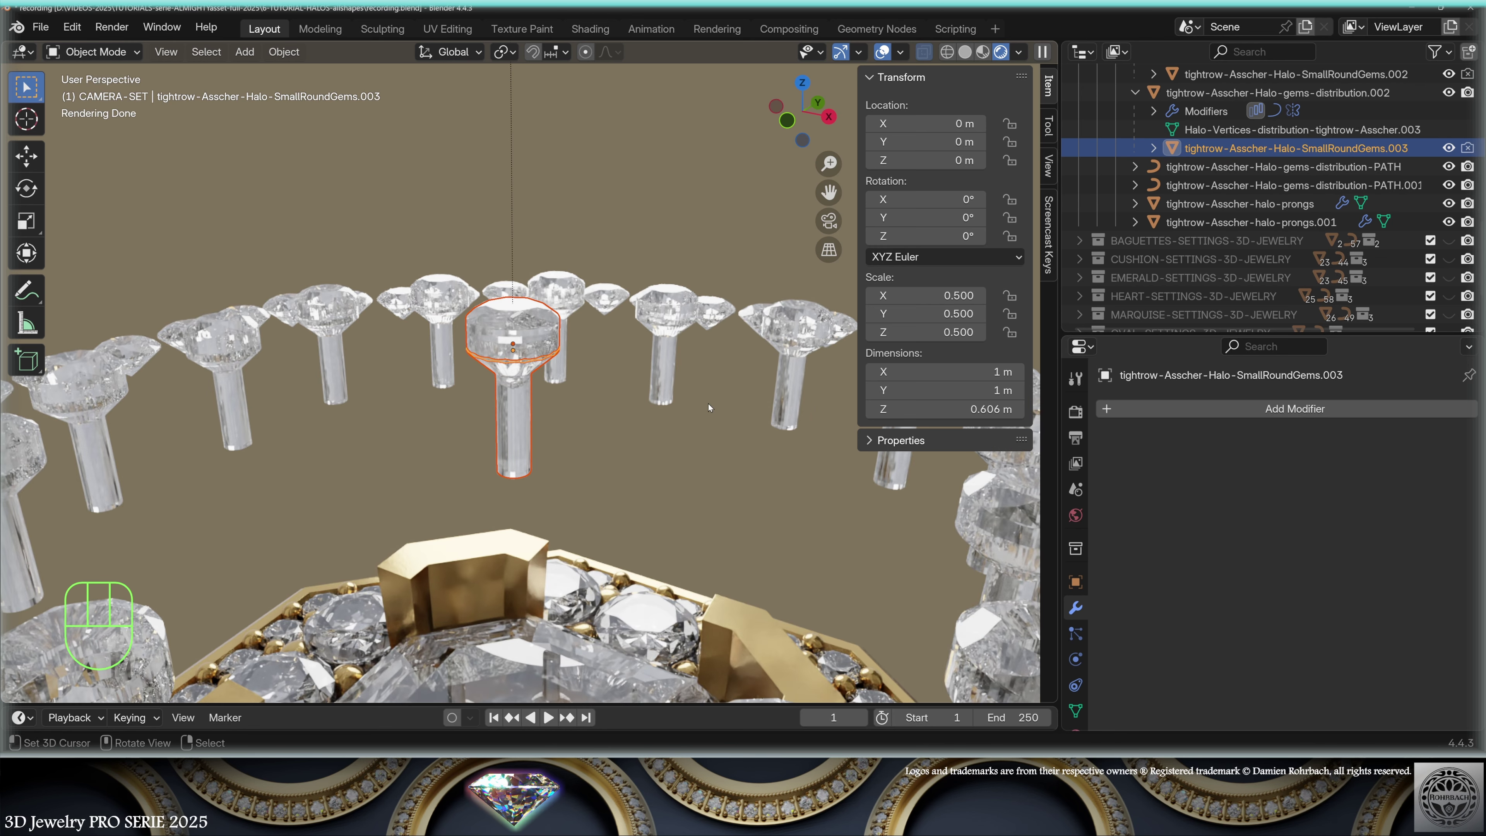
scroll(708, 404, "down", 5)
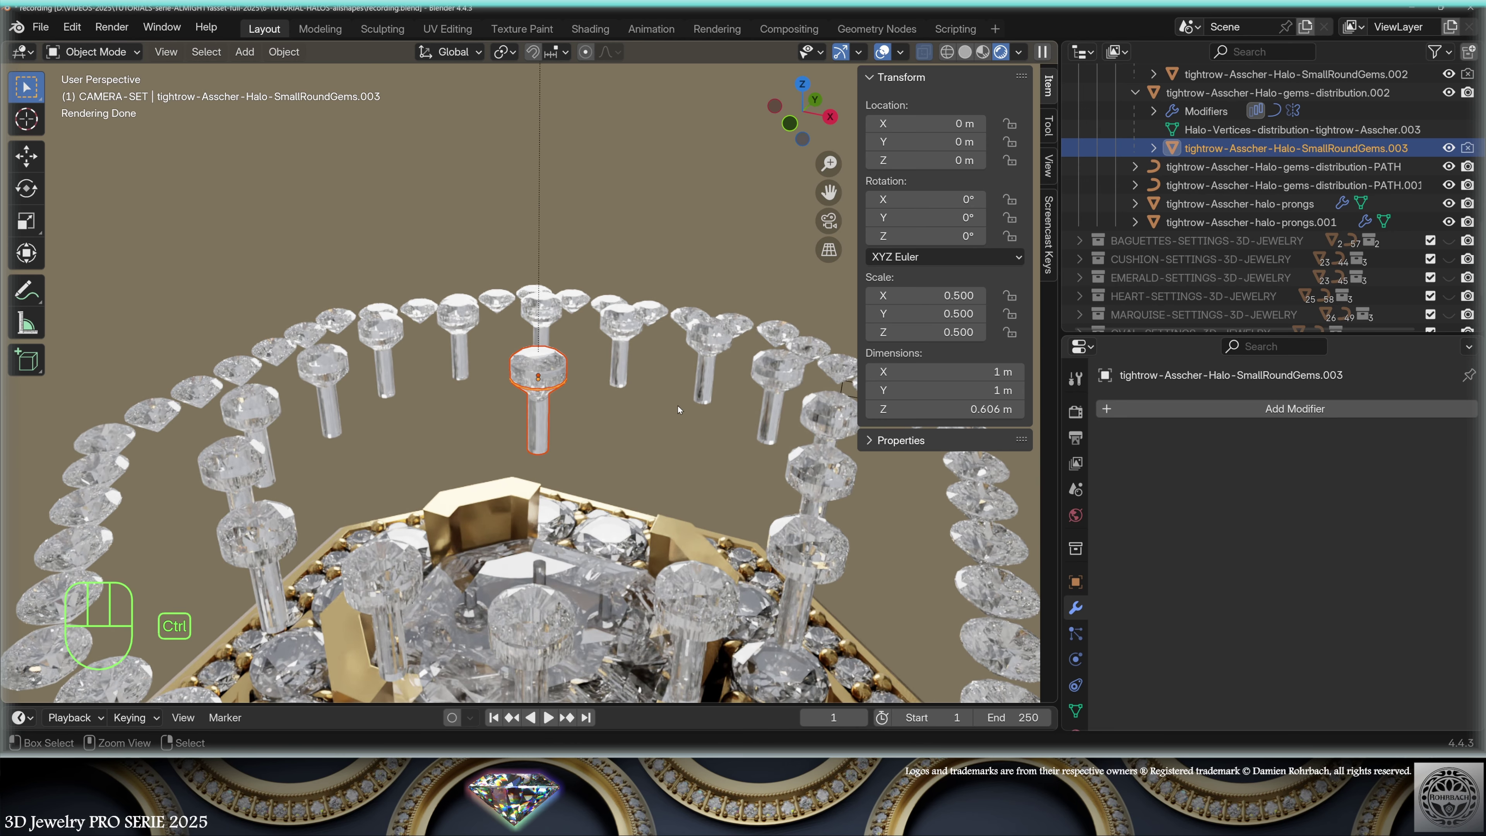
key("ctrl+j")
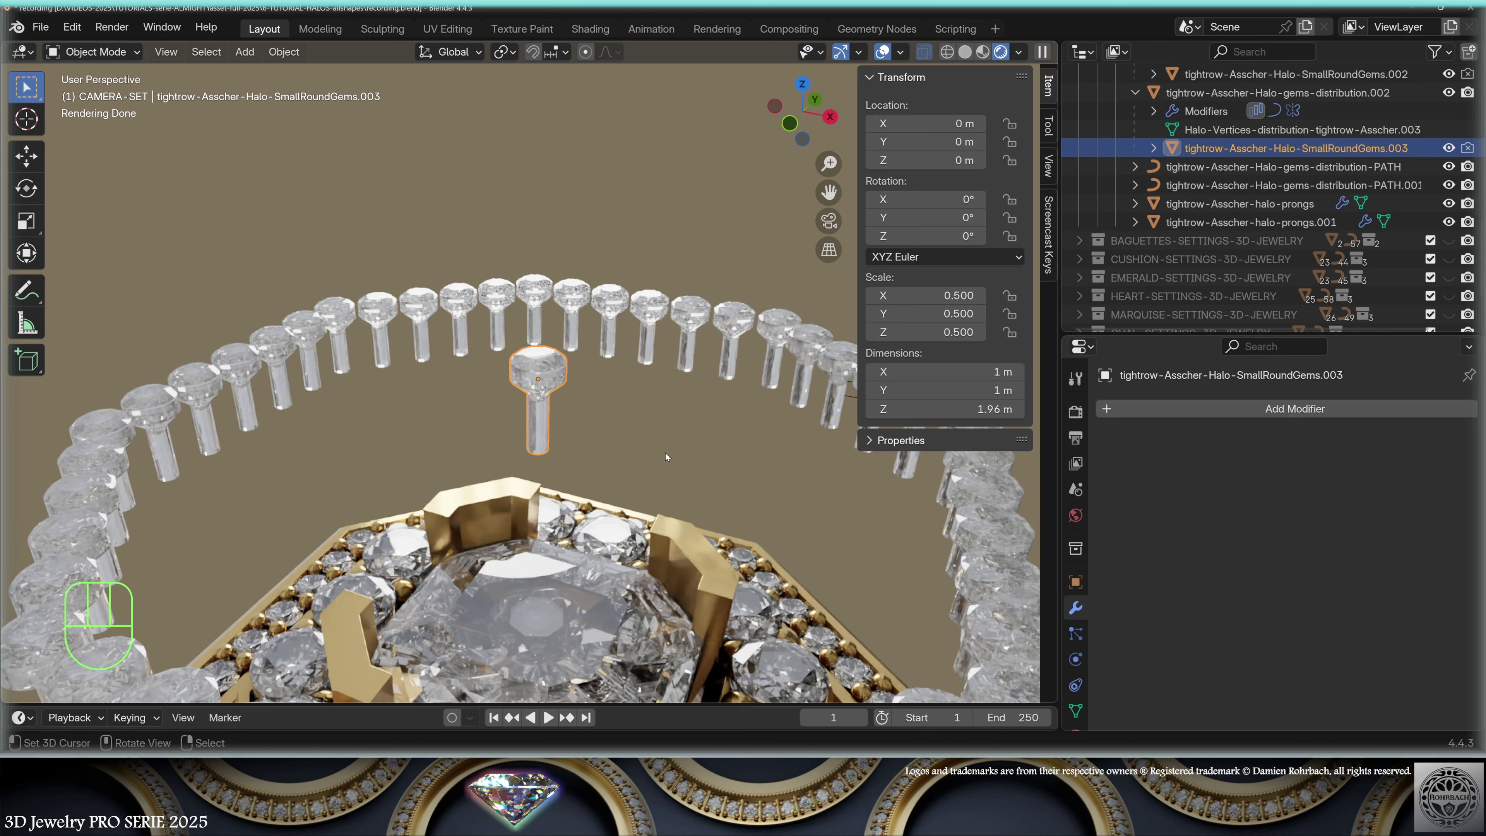
- Edit the joined mesh, select only the linked cutter geometry, and scale it by about 1.029
scroll(666, 453, "down", 6)
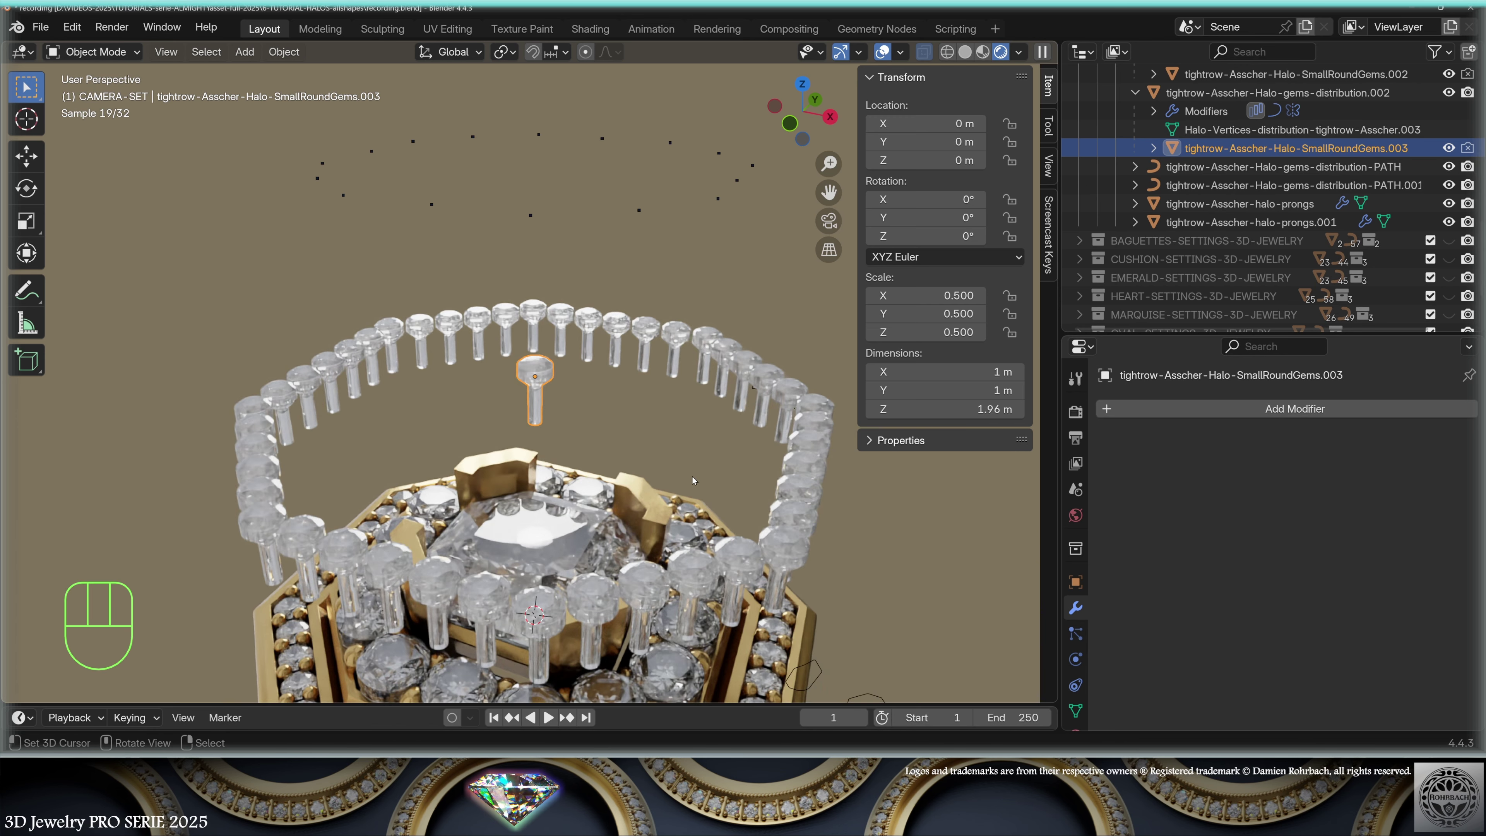
scroll(666, 427, "up", 4)
mouse_move(666, 426)
middle_mouse_down()
mouse_move(634, 444)
mouse_move(658, 432)
middle_mouse_up()
scroll(657, 431, "up", 5)
key("Tab")
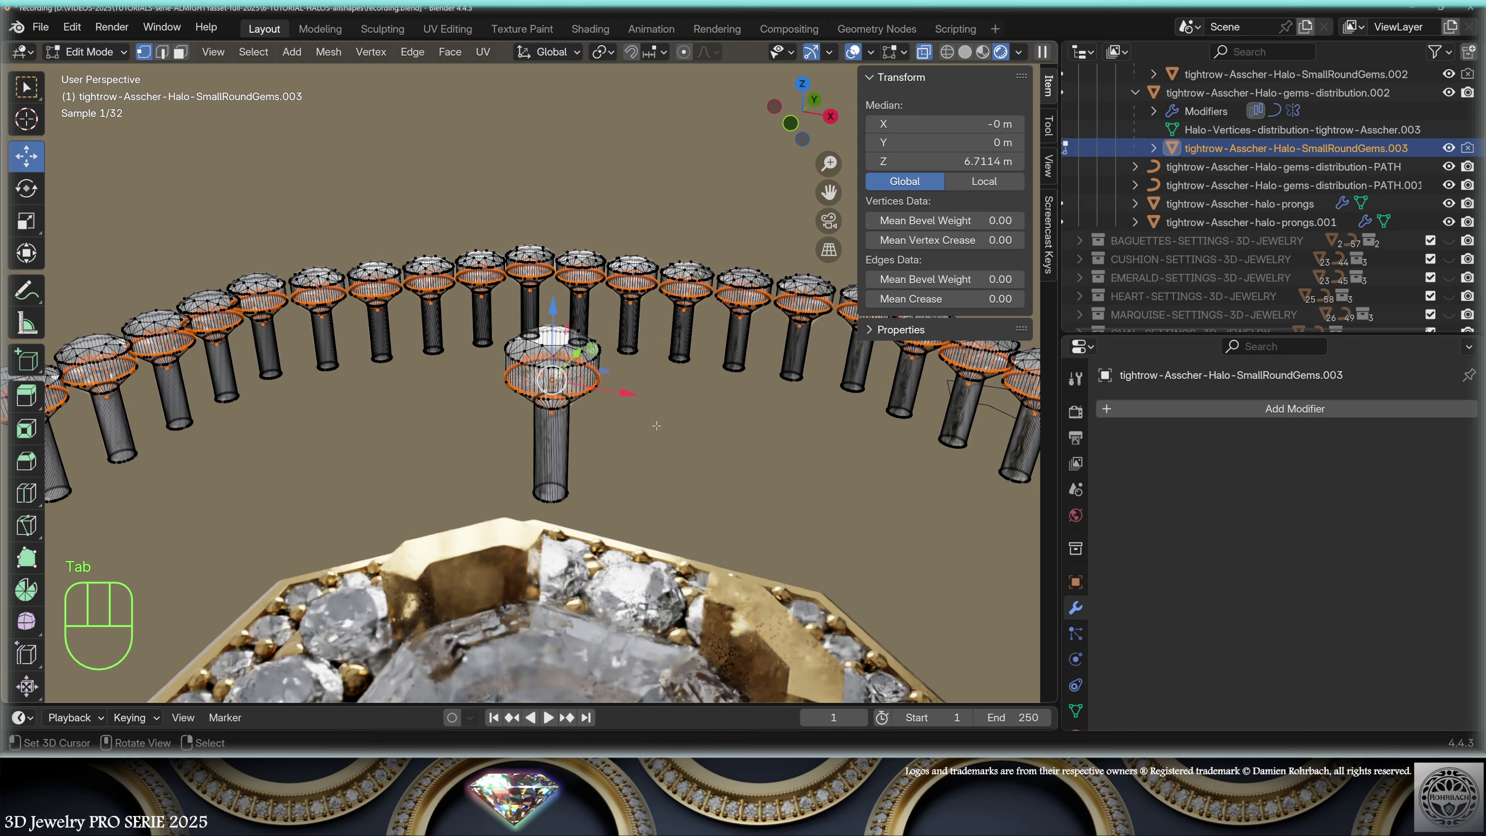
scroll(657, 431, "up", 5)
key("alt+a")
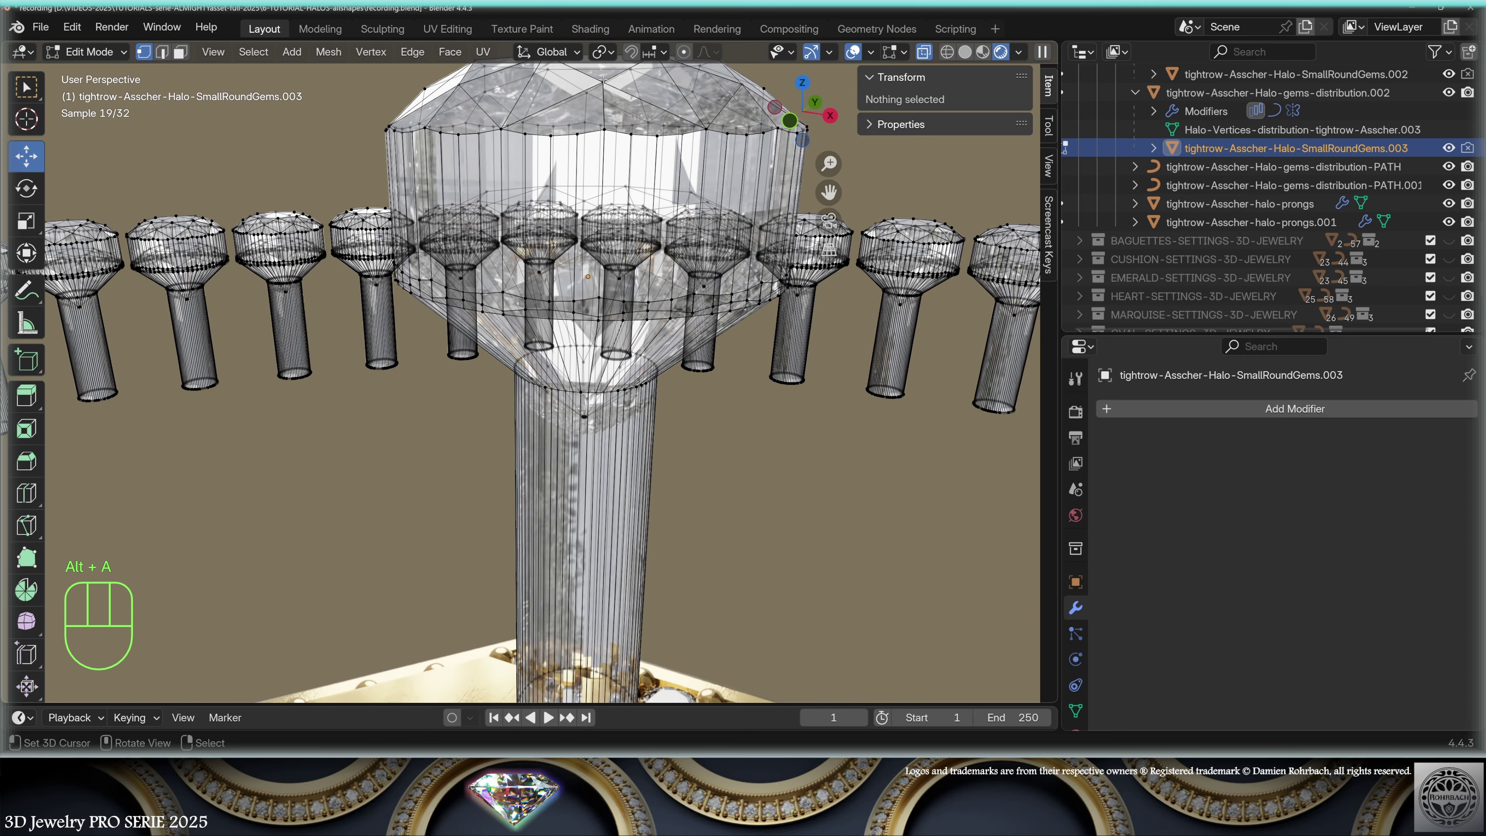
key("ctrl+l")
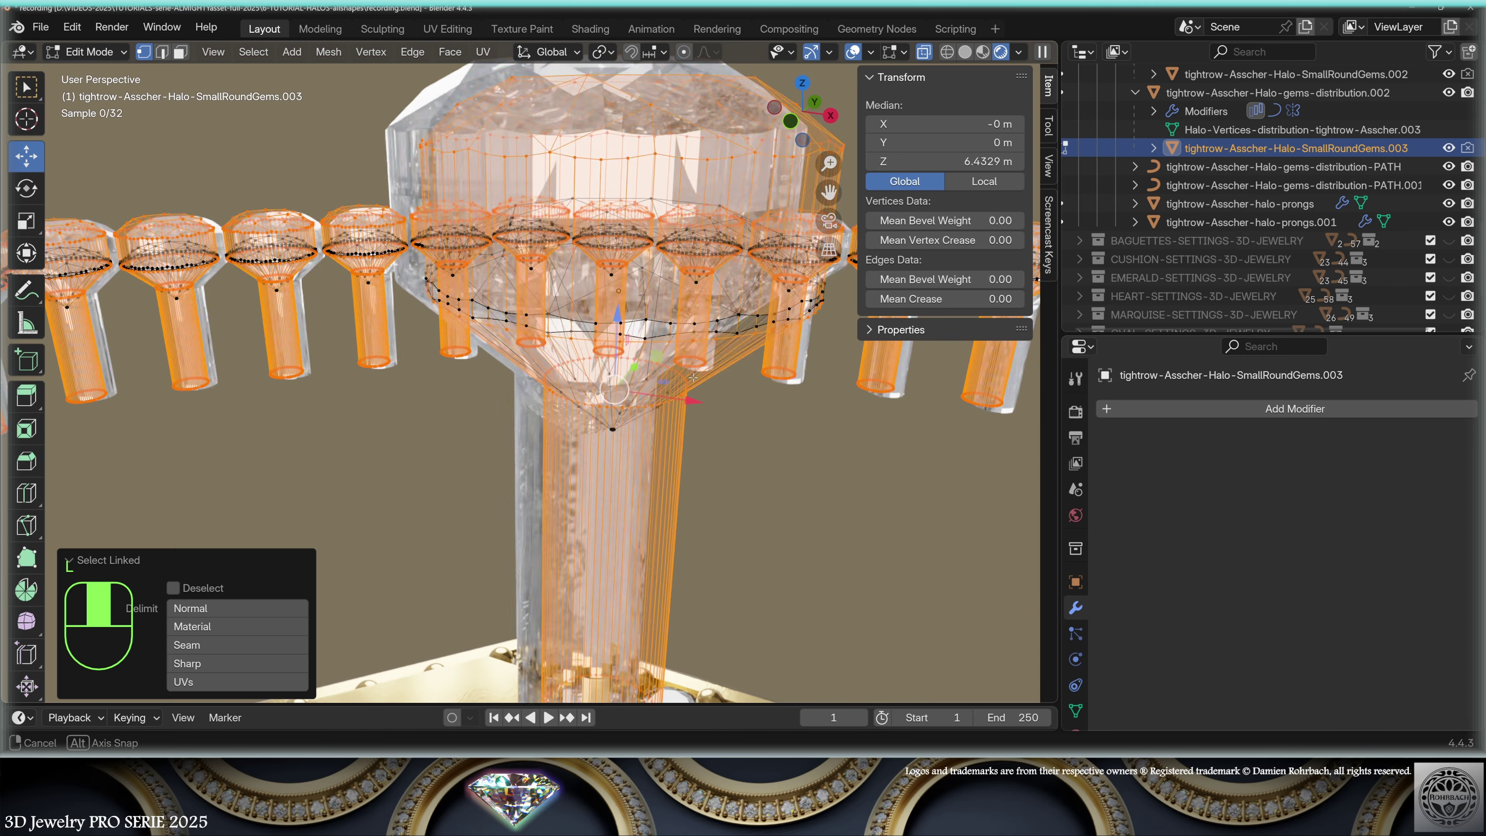
key("KP_Decimal")
scroll(632, 330, "up", 2)
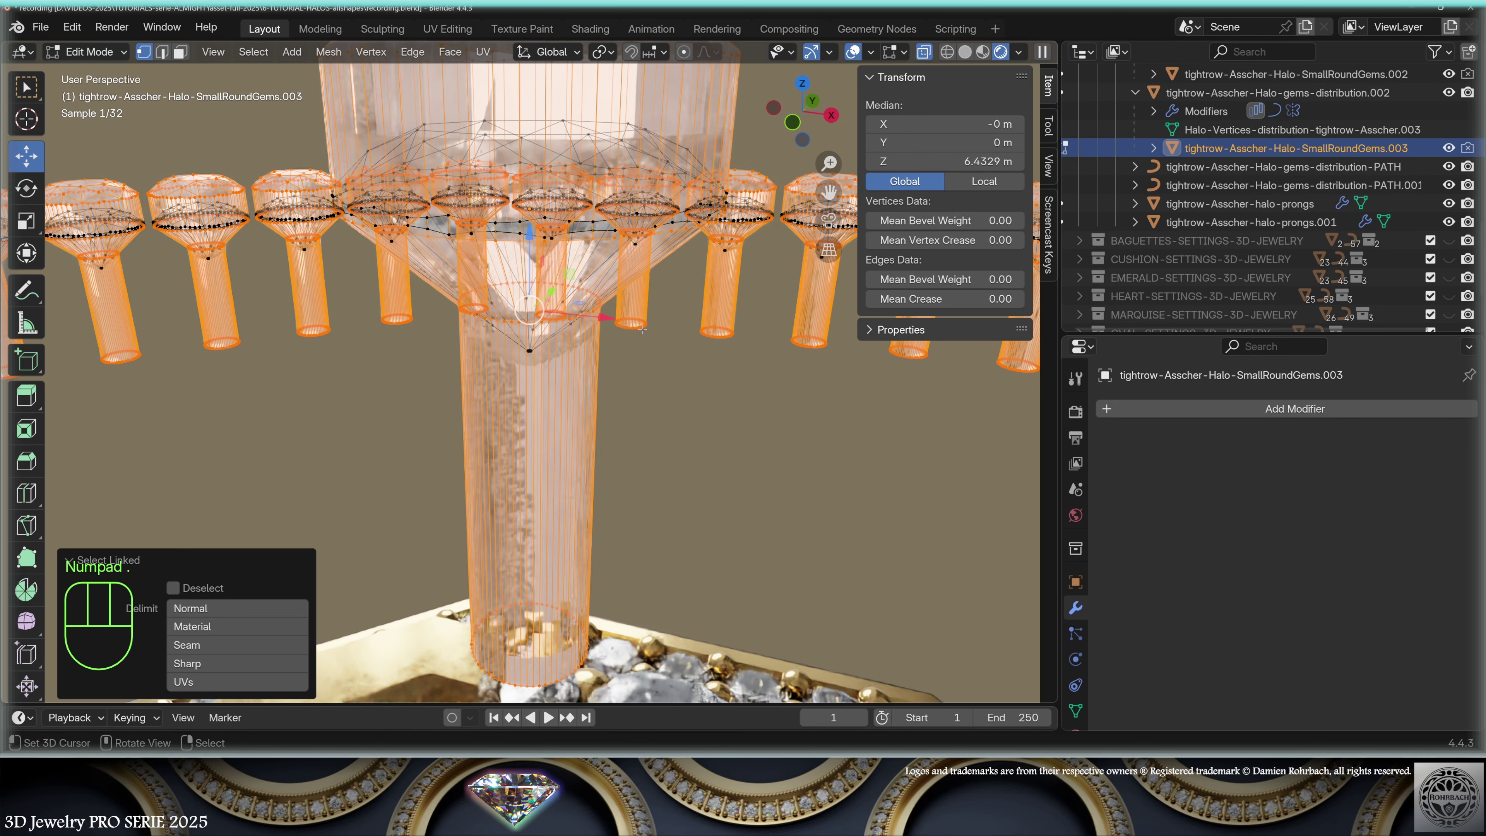
scroll(661, 325, "up", 2)
key("s")
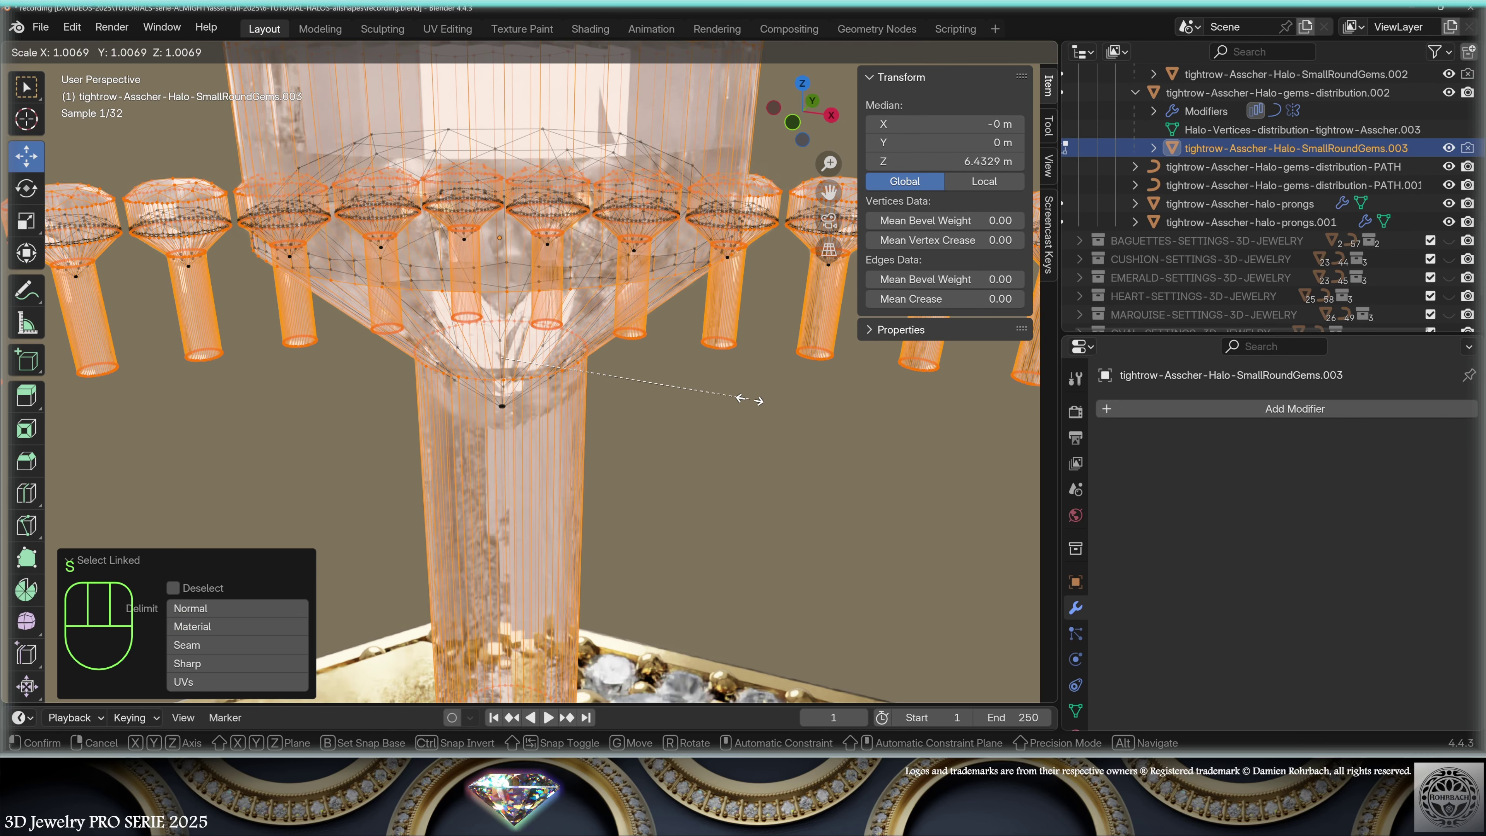
left_click(757, 399)
- Lower the cutter geometry about 0.016 m along Z in the right orthographic view to align it with the gem
key("KP_3")
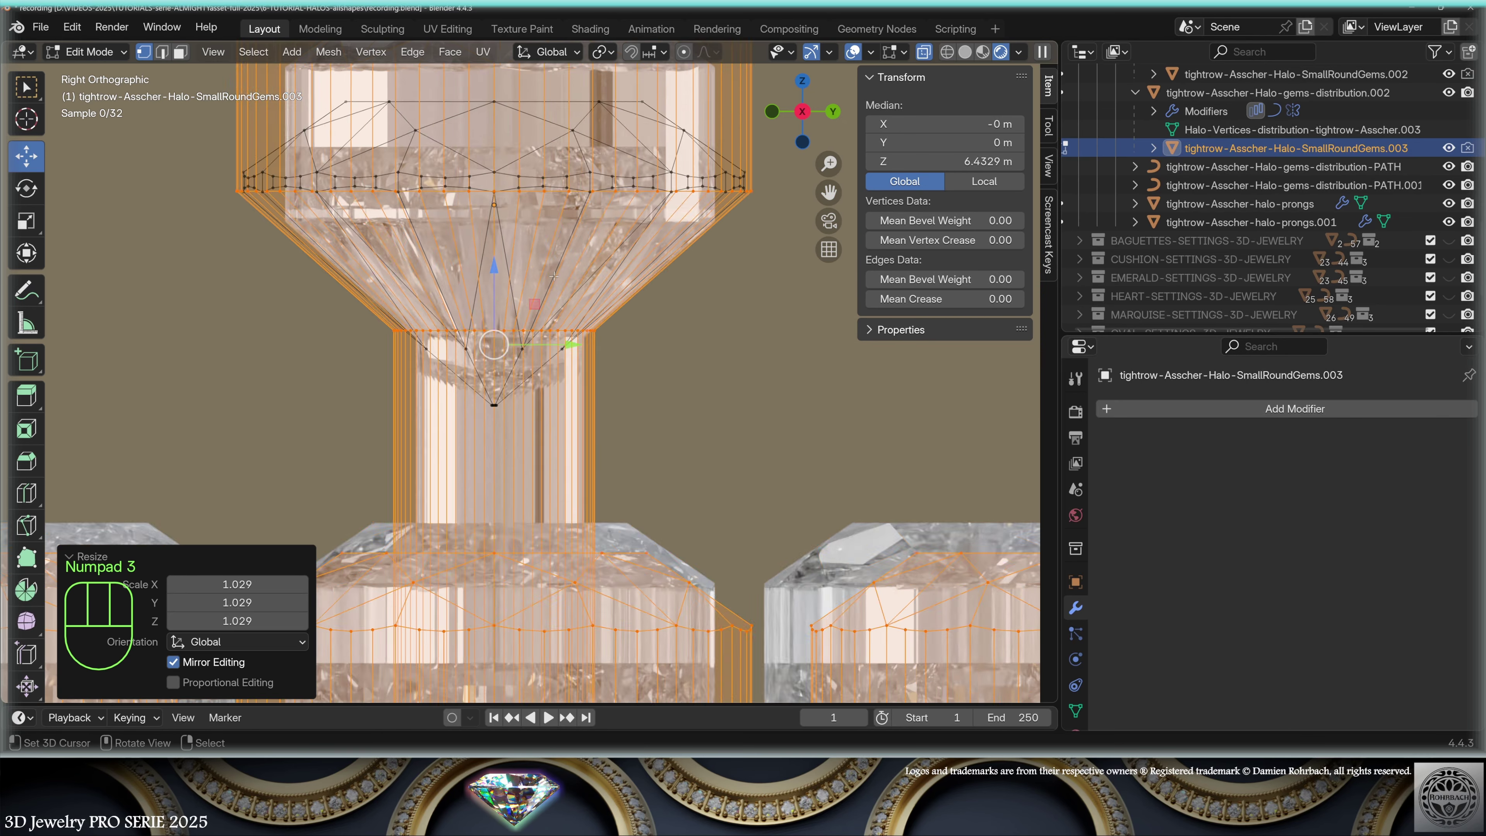
scroll(563, 283, "up", 2)
key("g")
key("z")
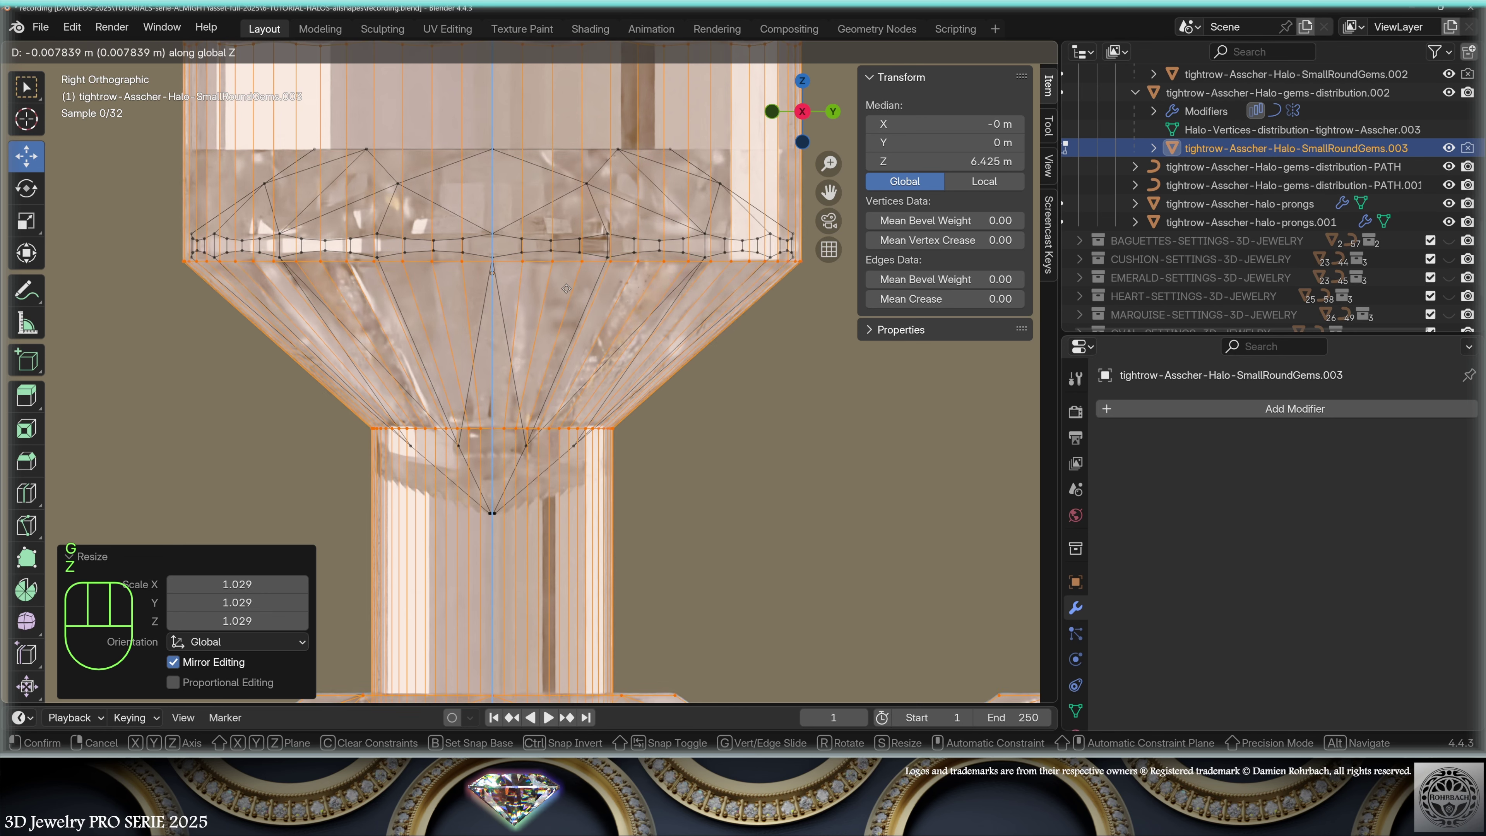
left_click(569, 292)
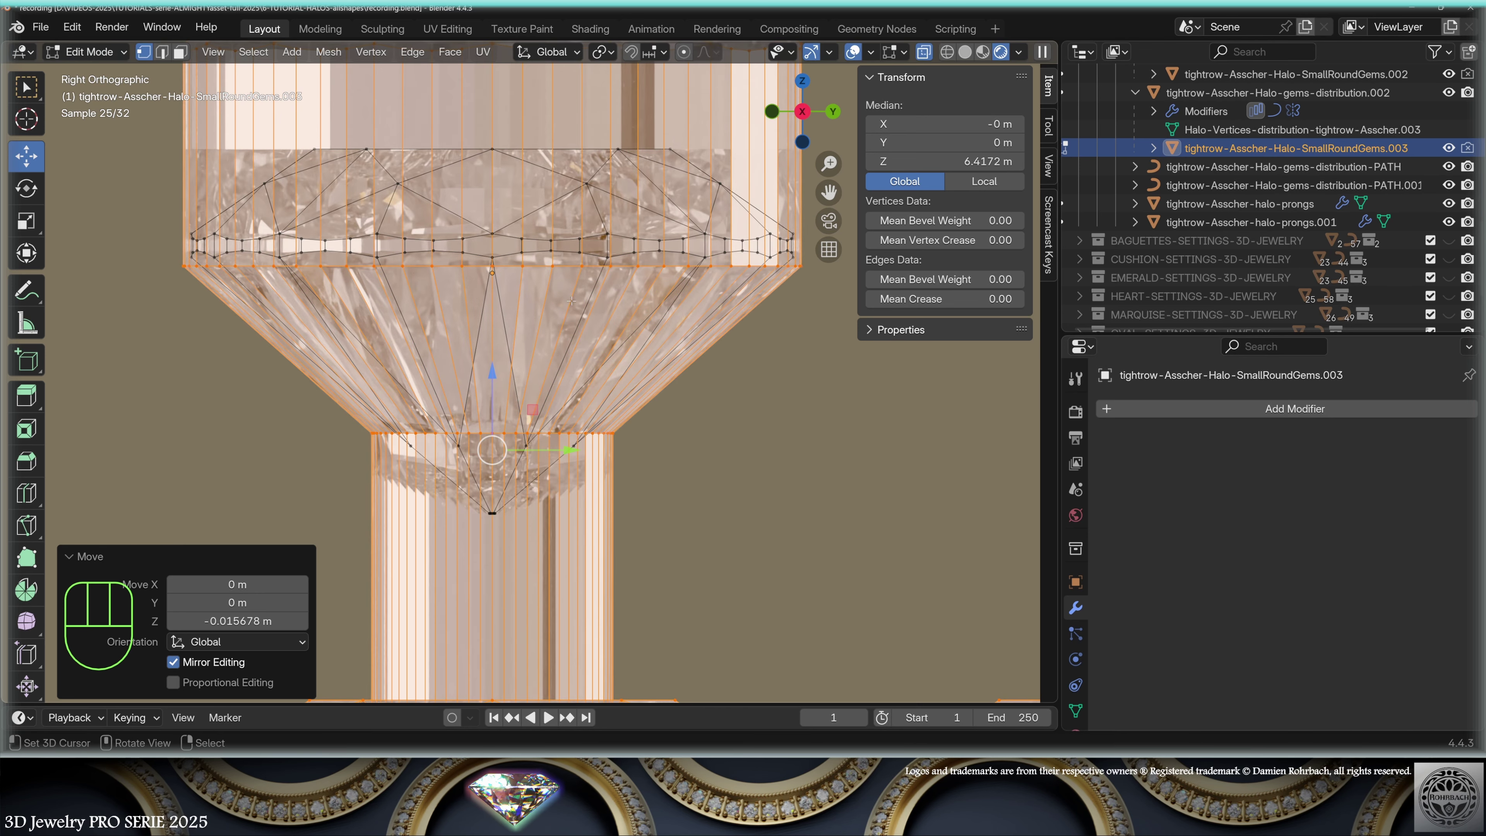
- Invert the selection to the gem geometry inside the cutter and delete it
scroll(600, 423, "down", 5)
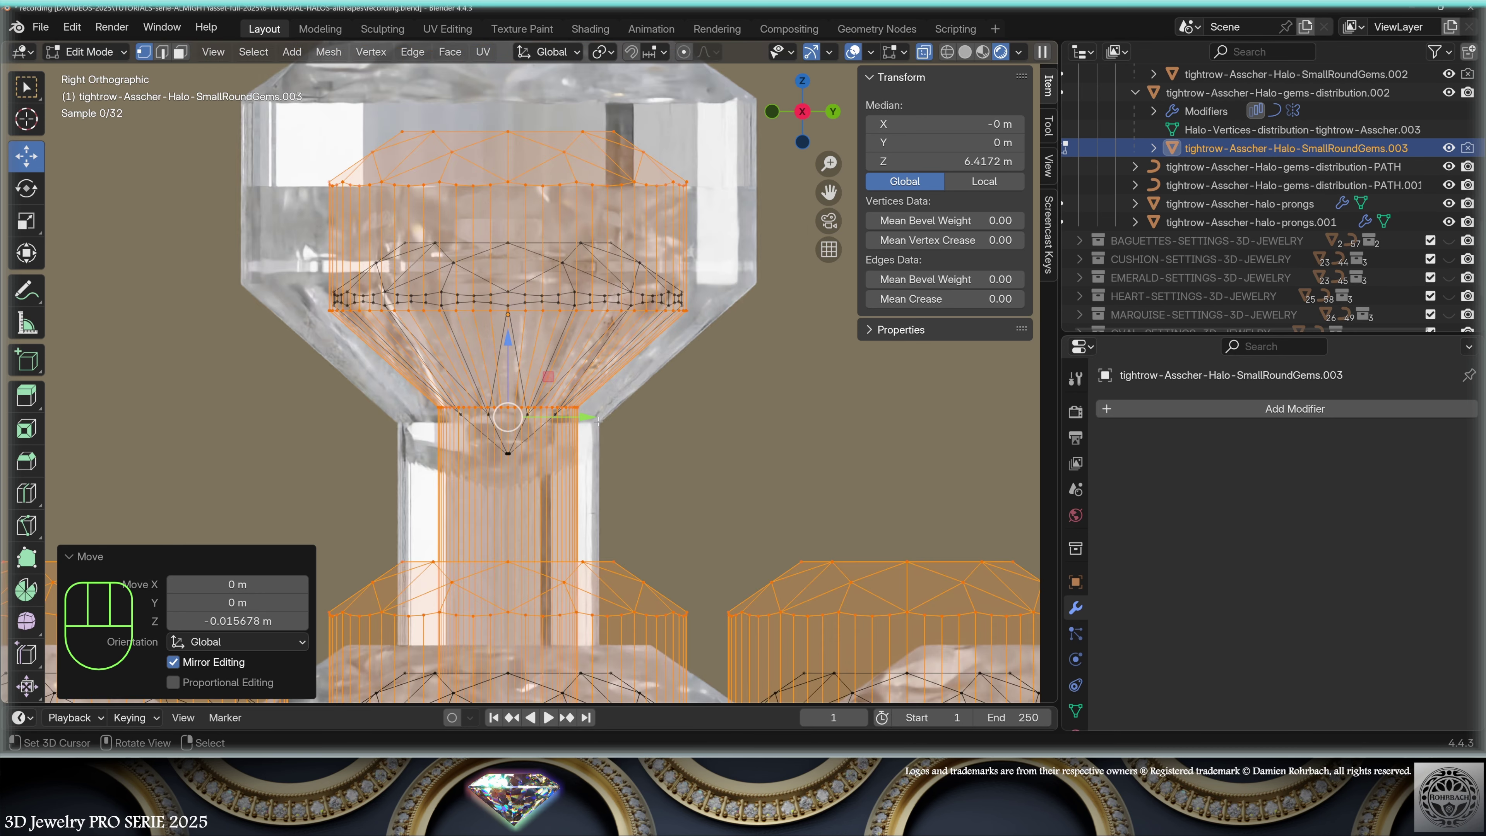
mouse_move(600, 422)
middle_mouse_down()
mouse_move(585, 391)
mouse_move(617, 400)
middle_mouse_up()
scroll(617, 400, "up", 3)
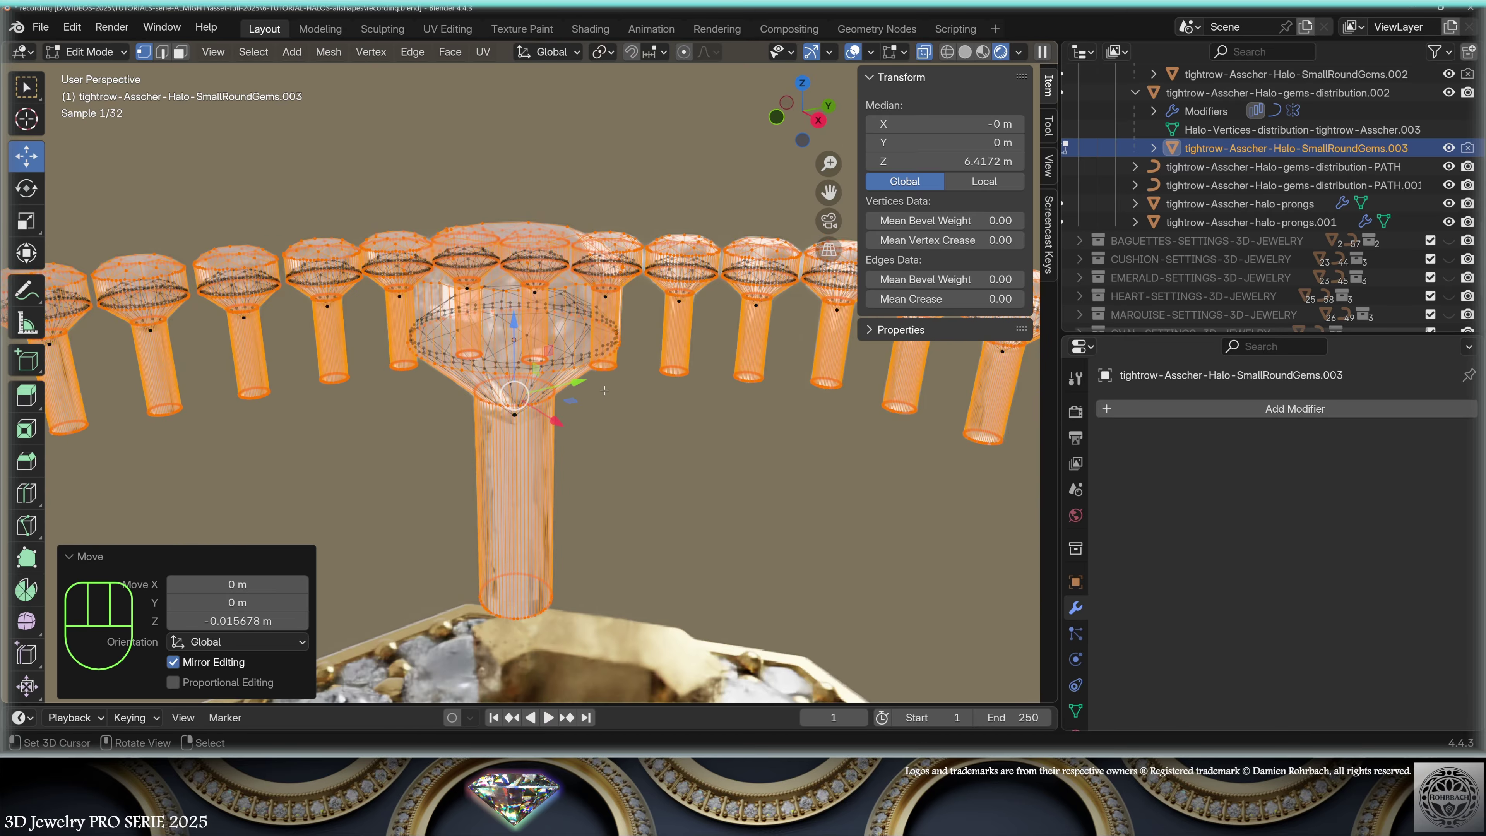
key("ctrl+i")
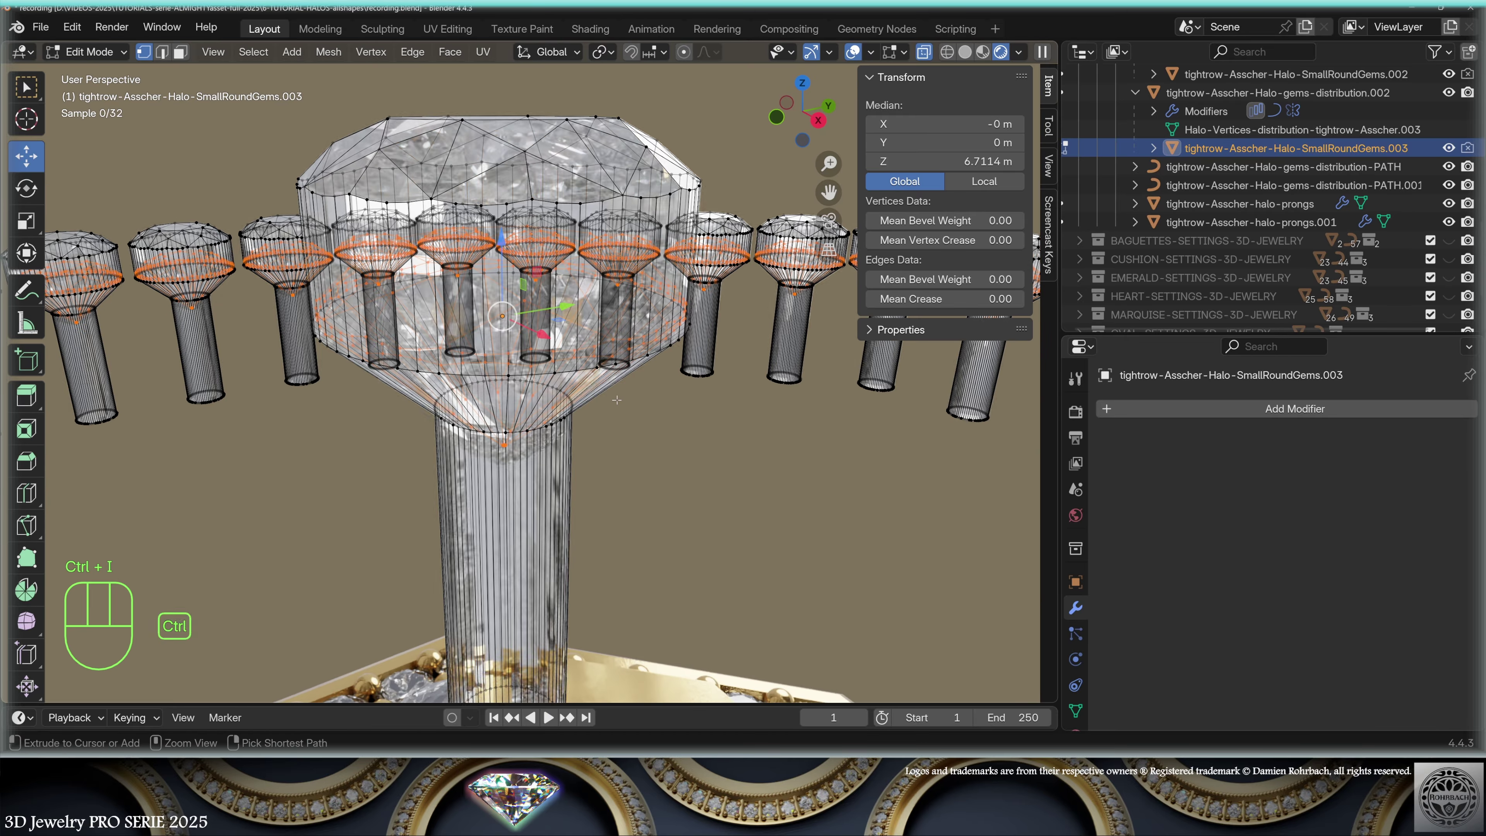
middle_click_drag(617, 400, 754, 408)
key("x")
left_click(754, 408)
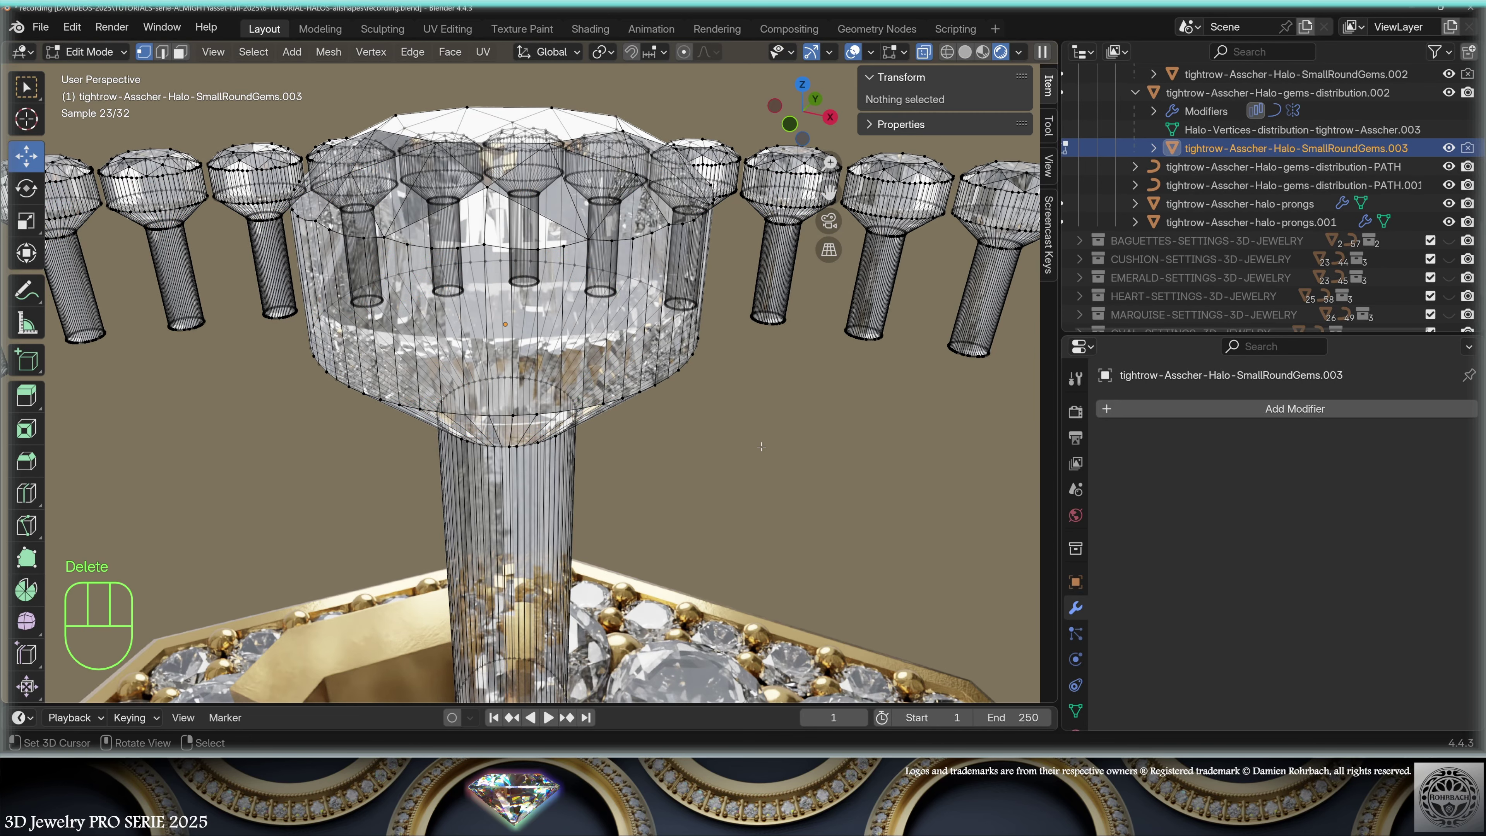
- Leave mesh editing, select the gem-and-cutter distribution and lower it along the global Z axis onto the outer halo border
middle_click_drag(764, 434, 695, 400)
key("Tab")
scroll(755, 428, "down", 5)
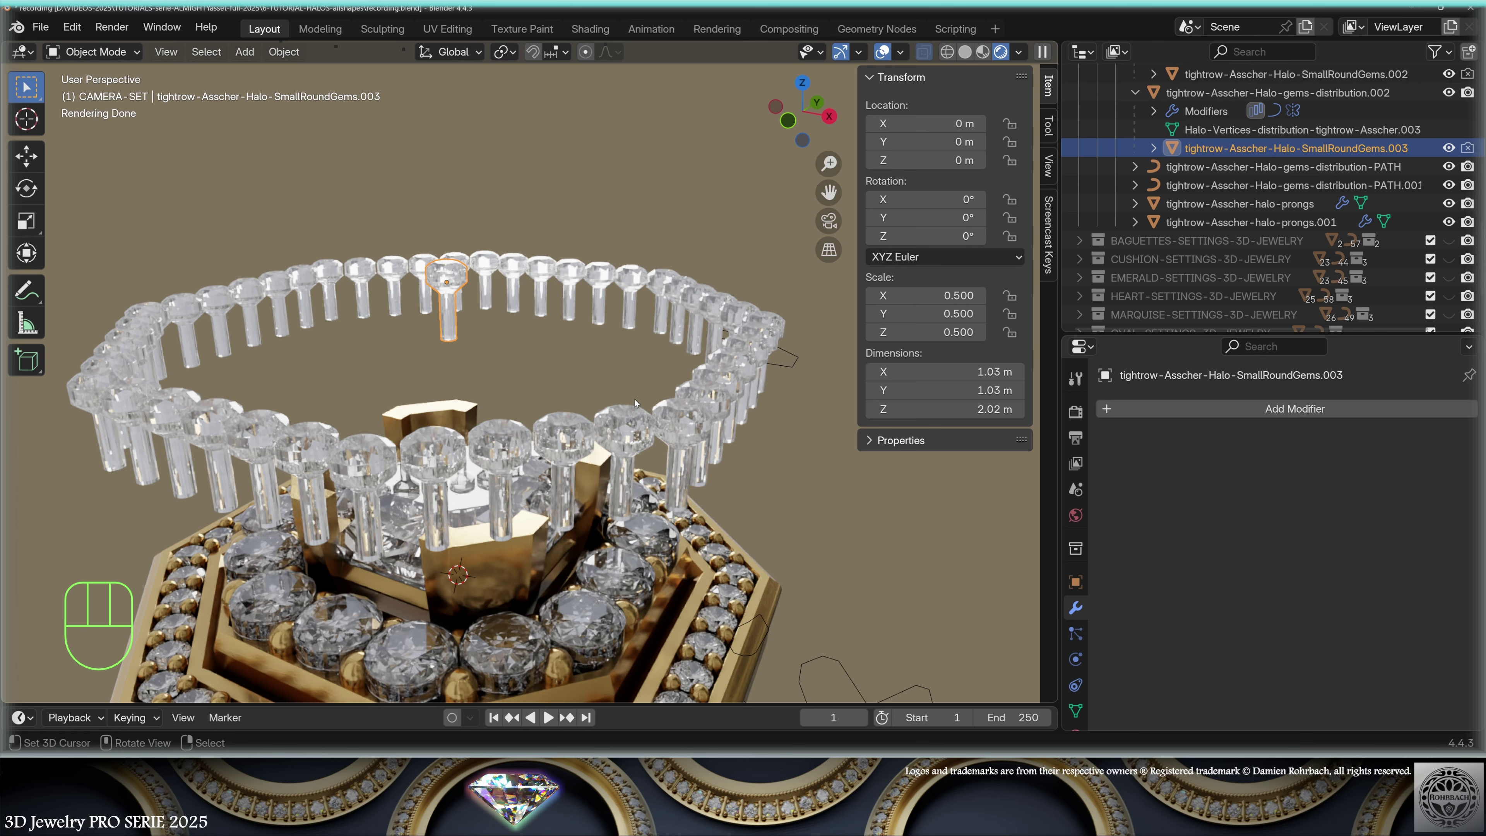
middle_click_drag(637, 403, 716, 426)
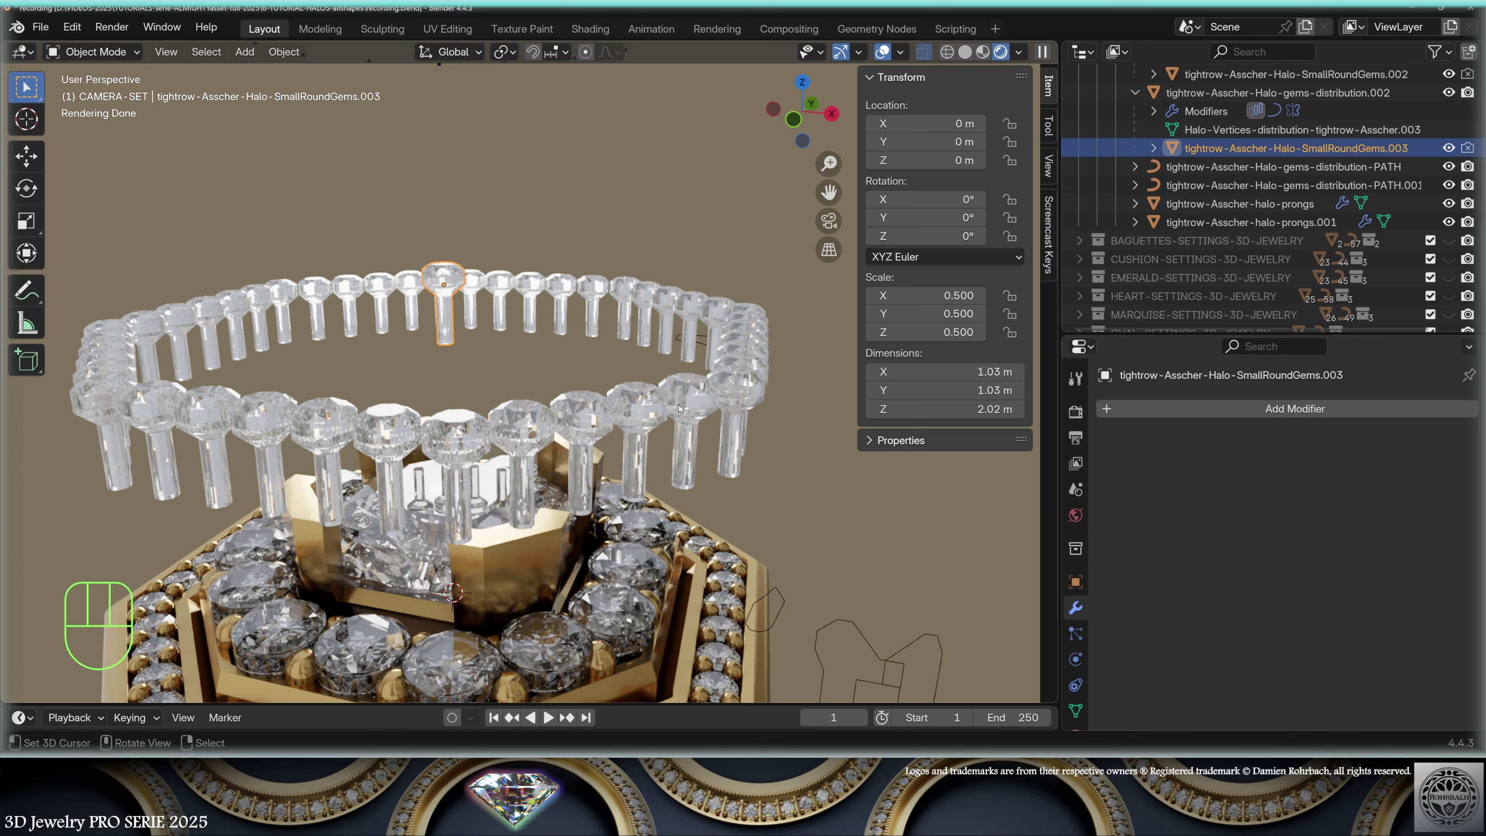
middle_click_drag(679, 408, 712, 364, "shift")
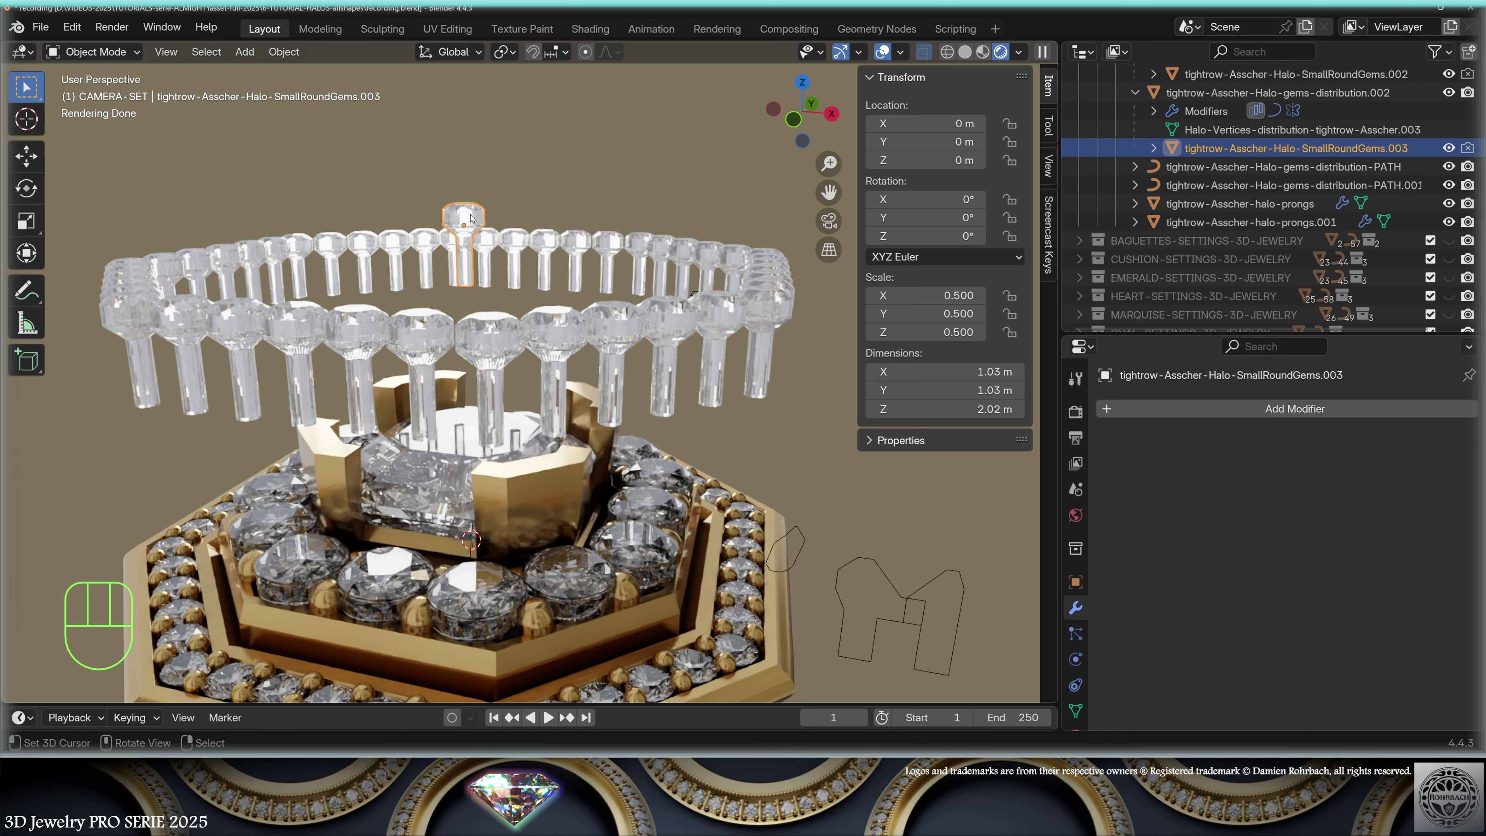
left_click(581, 298, "shift")
middle_click_drag(581, 297, 559, 245, "shift")
key("g")
key("z")
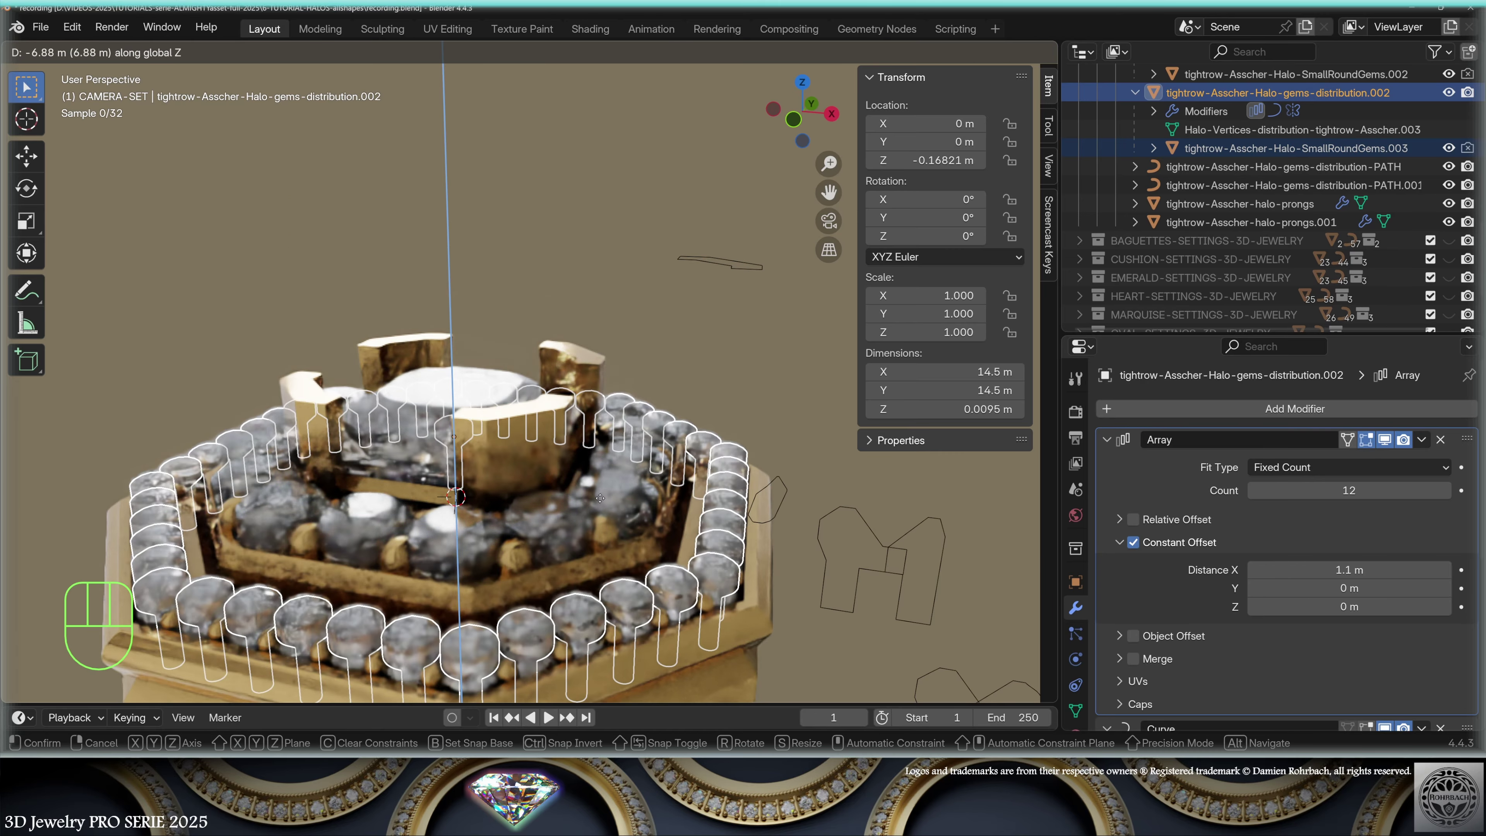
left_click(604, 505)
- Fine-tune the height of the gem-and-cutter distribution to a Z location of about -0.491 m
middle_click_drag(604, 505, 509, 470)
scroll(552, 343, "up", 5)
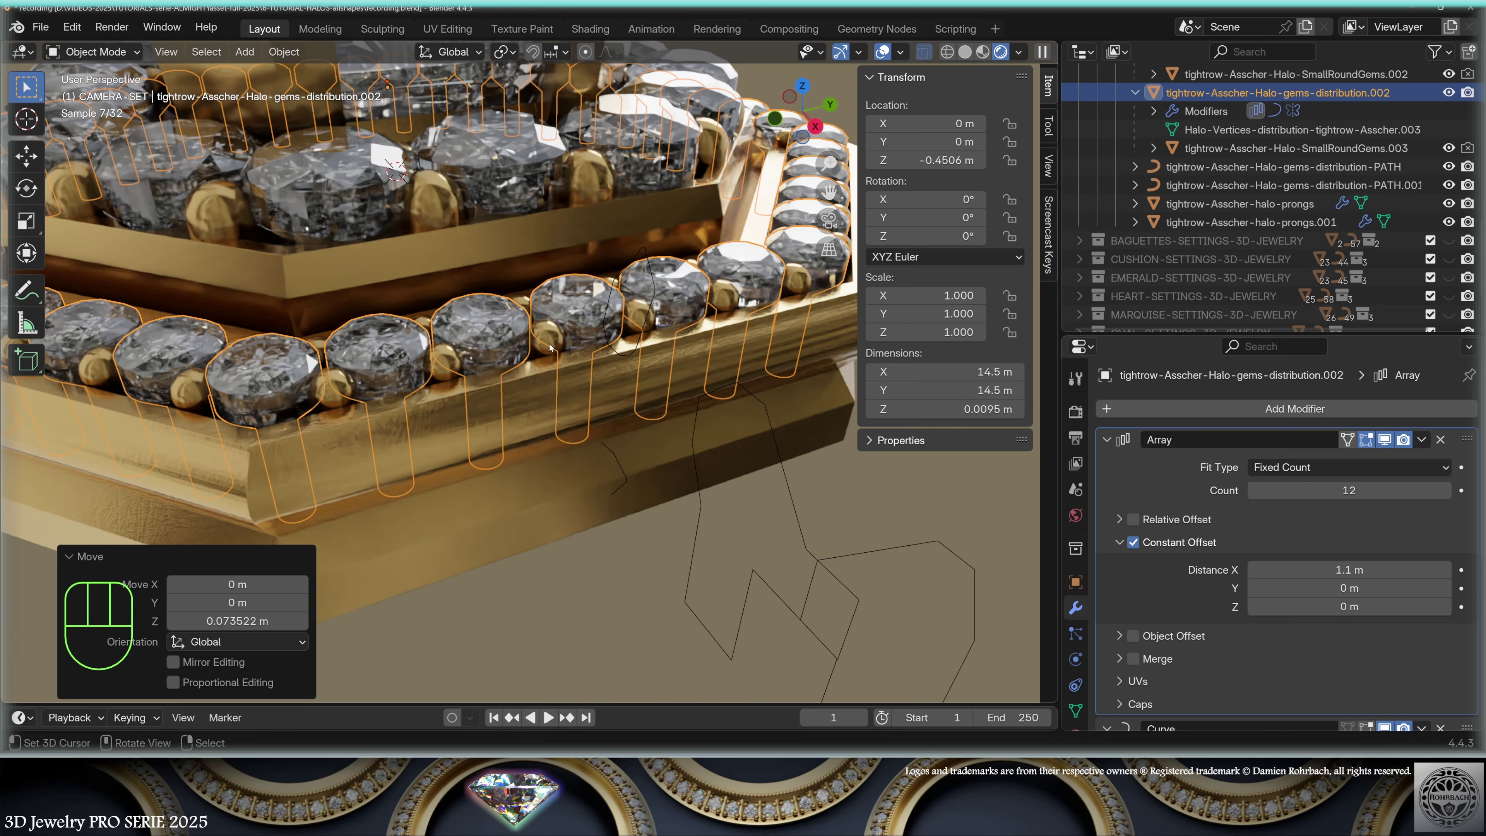
left_click(662, 387)
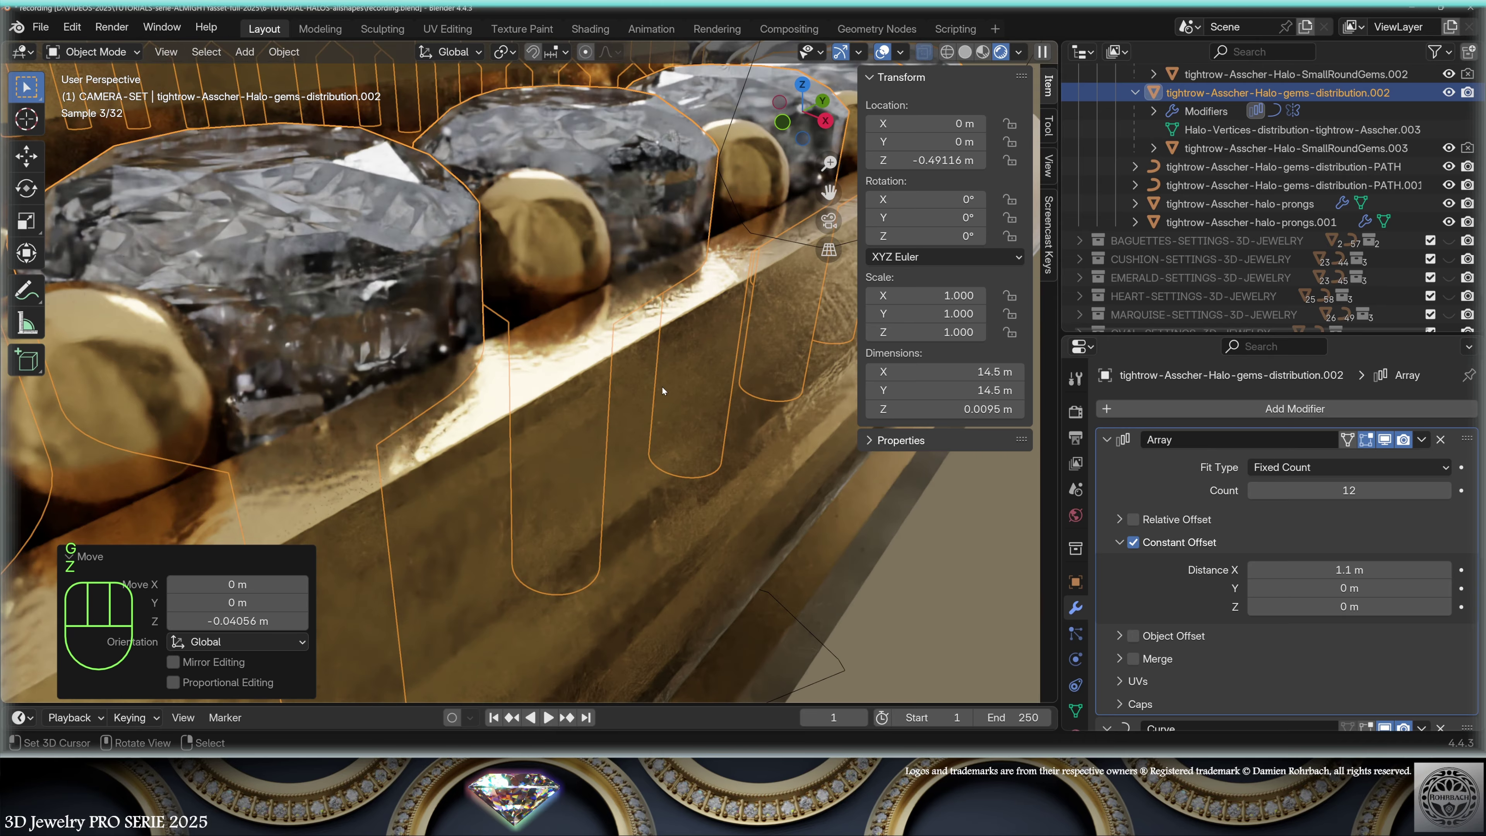
scroll(674, 390, "down", 4)
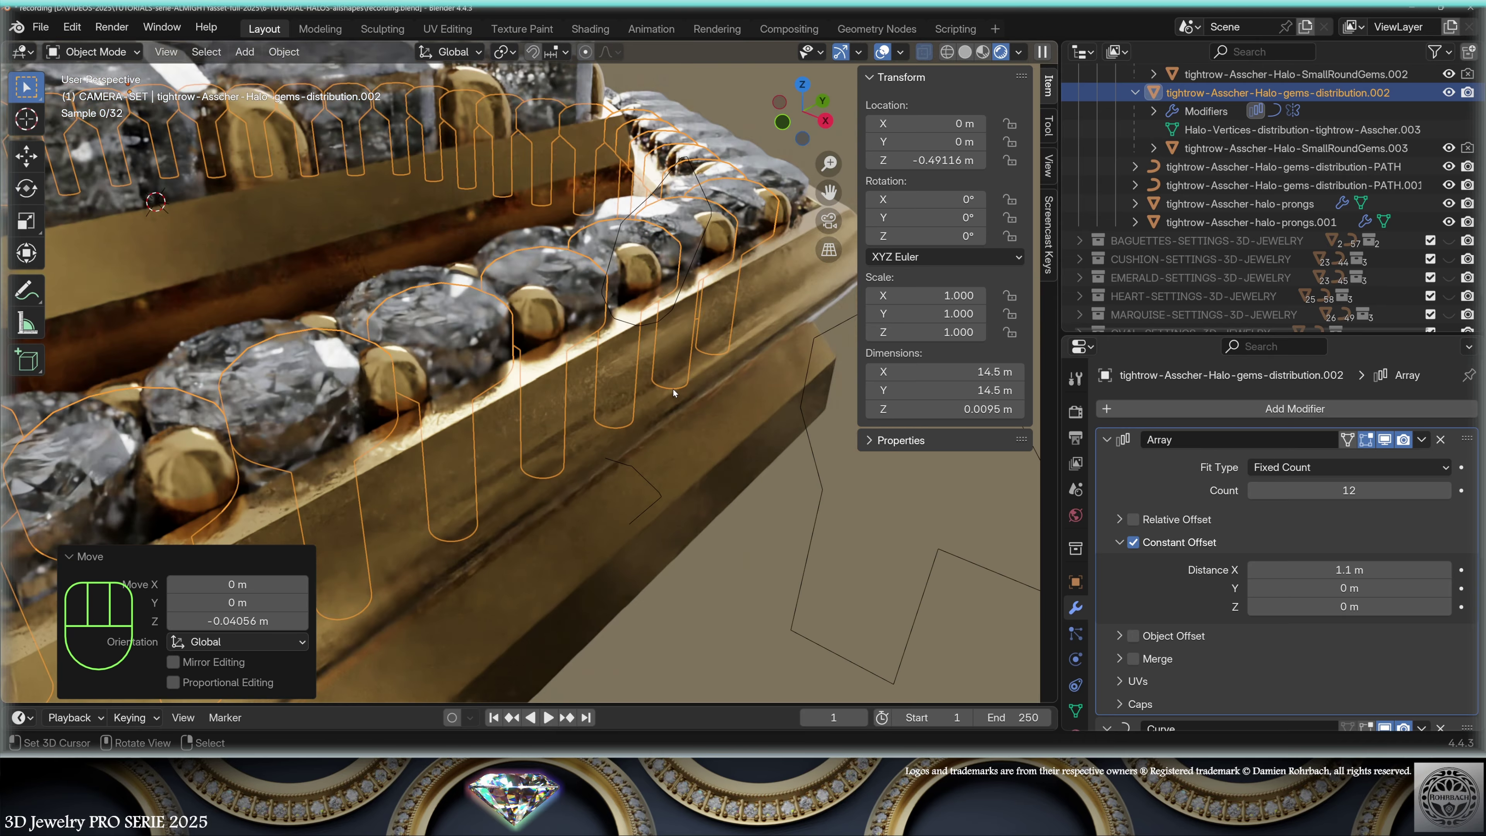
middle_click_drag(673, 389, 707, 365)
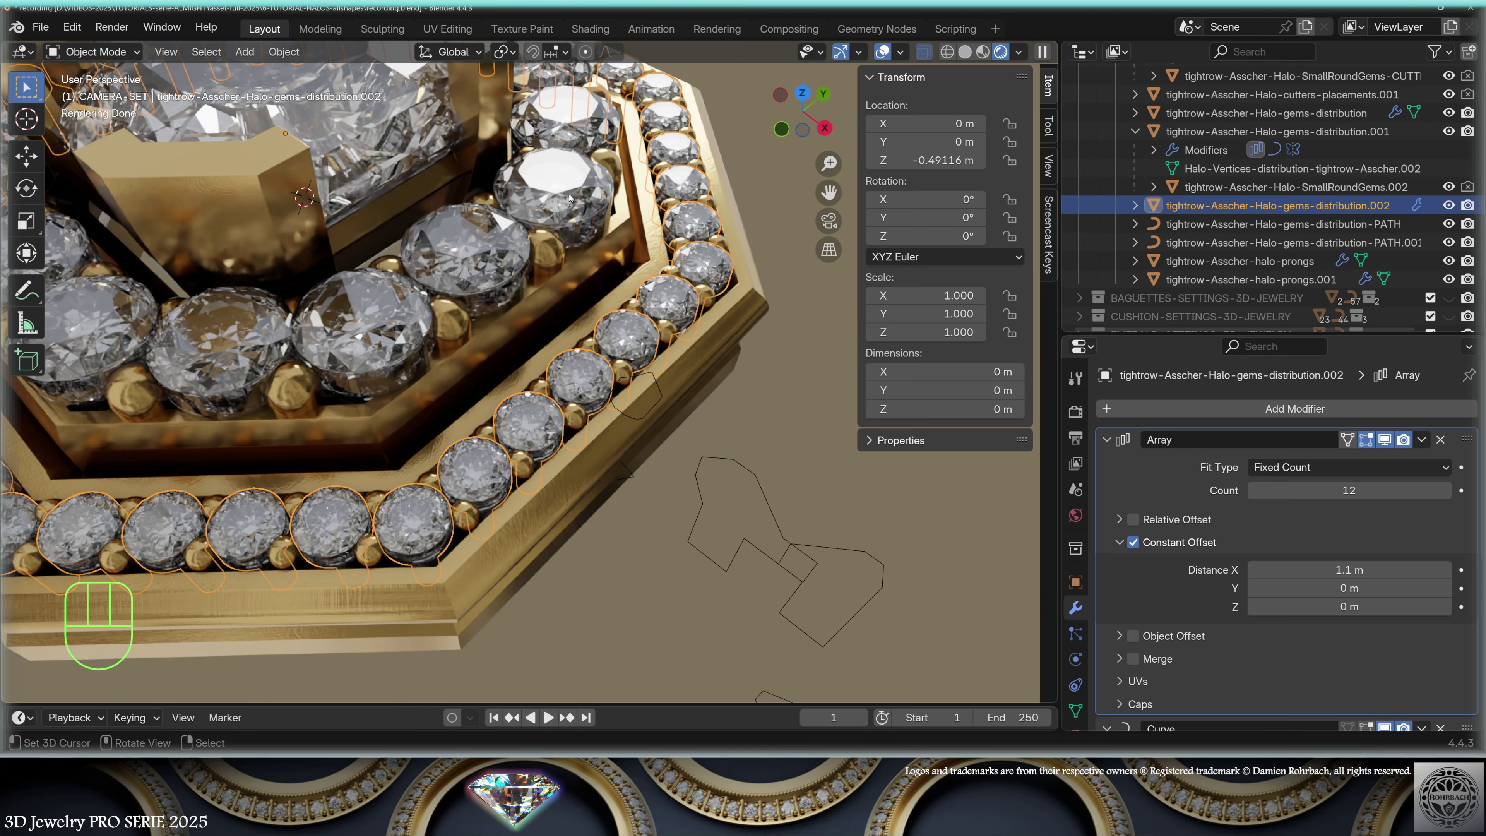
- Hide the inner halo's cutter placements and isolate the small-gem distribution together with the outer halo's intern and extern borders
left_click(570, 198)
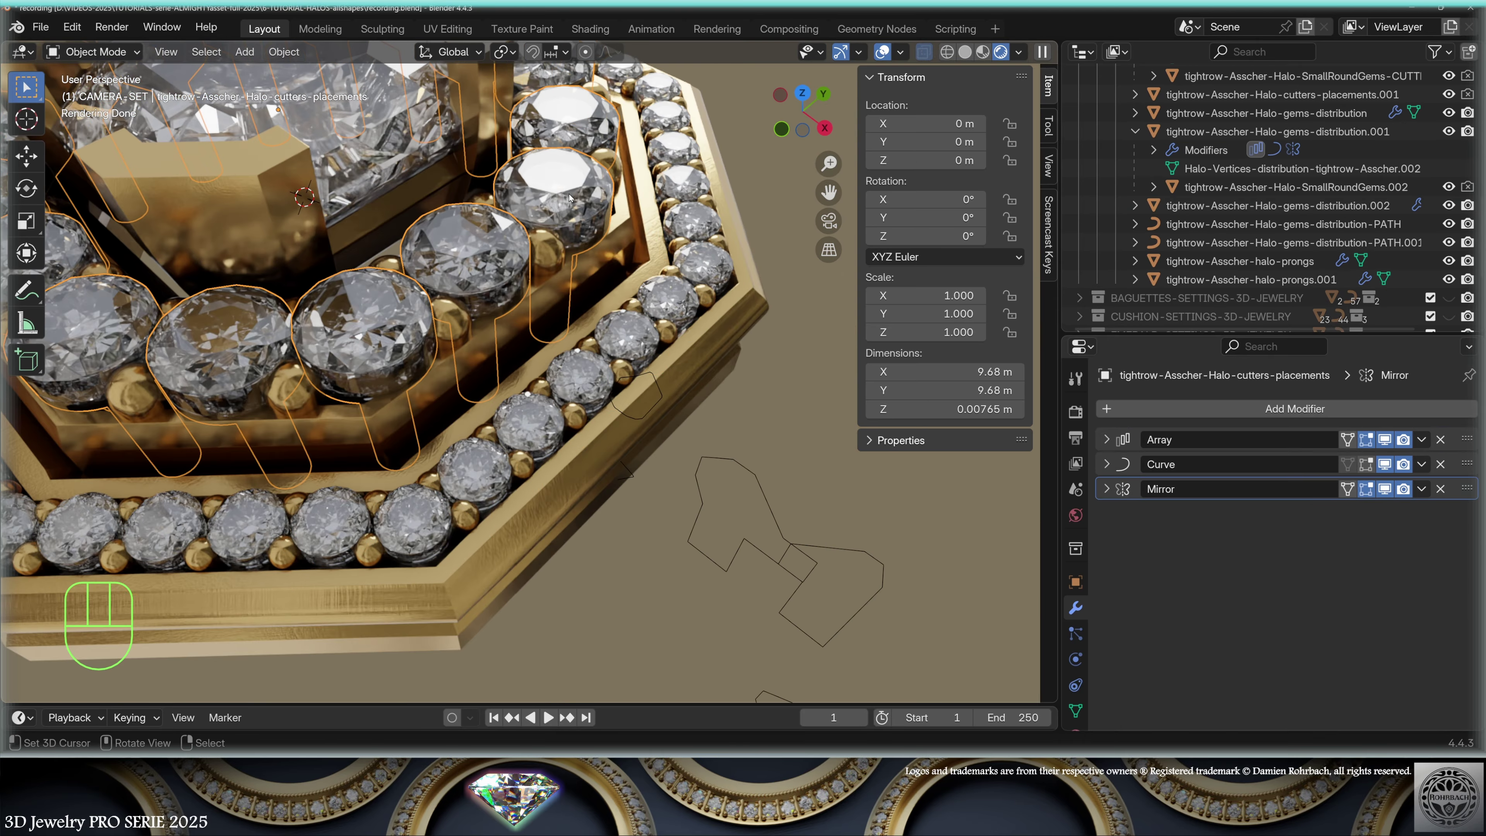
key("h")
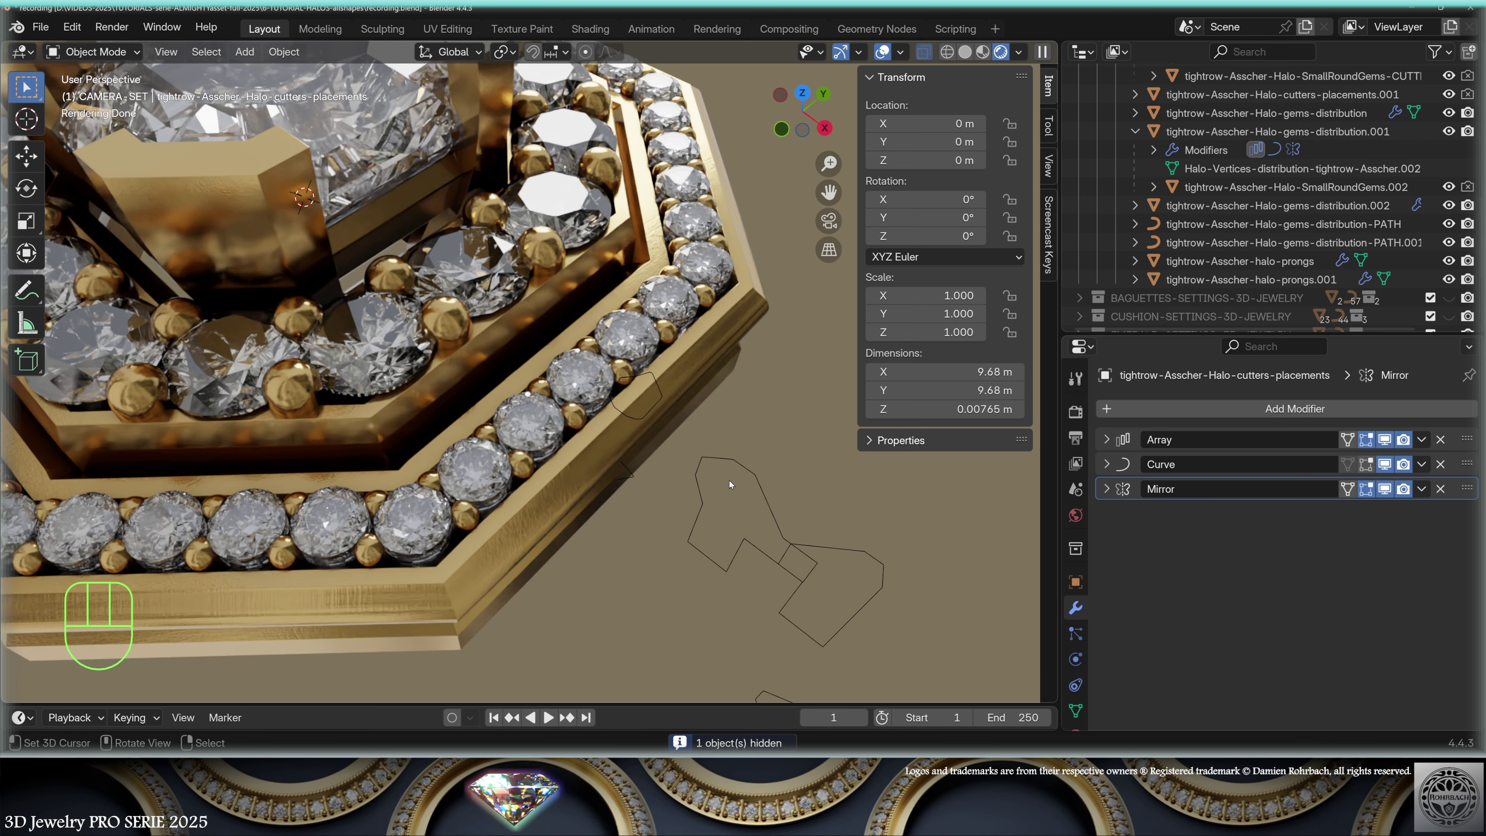
left_click(698, 274)
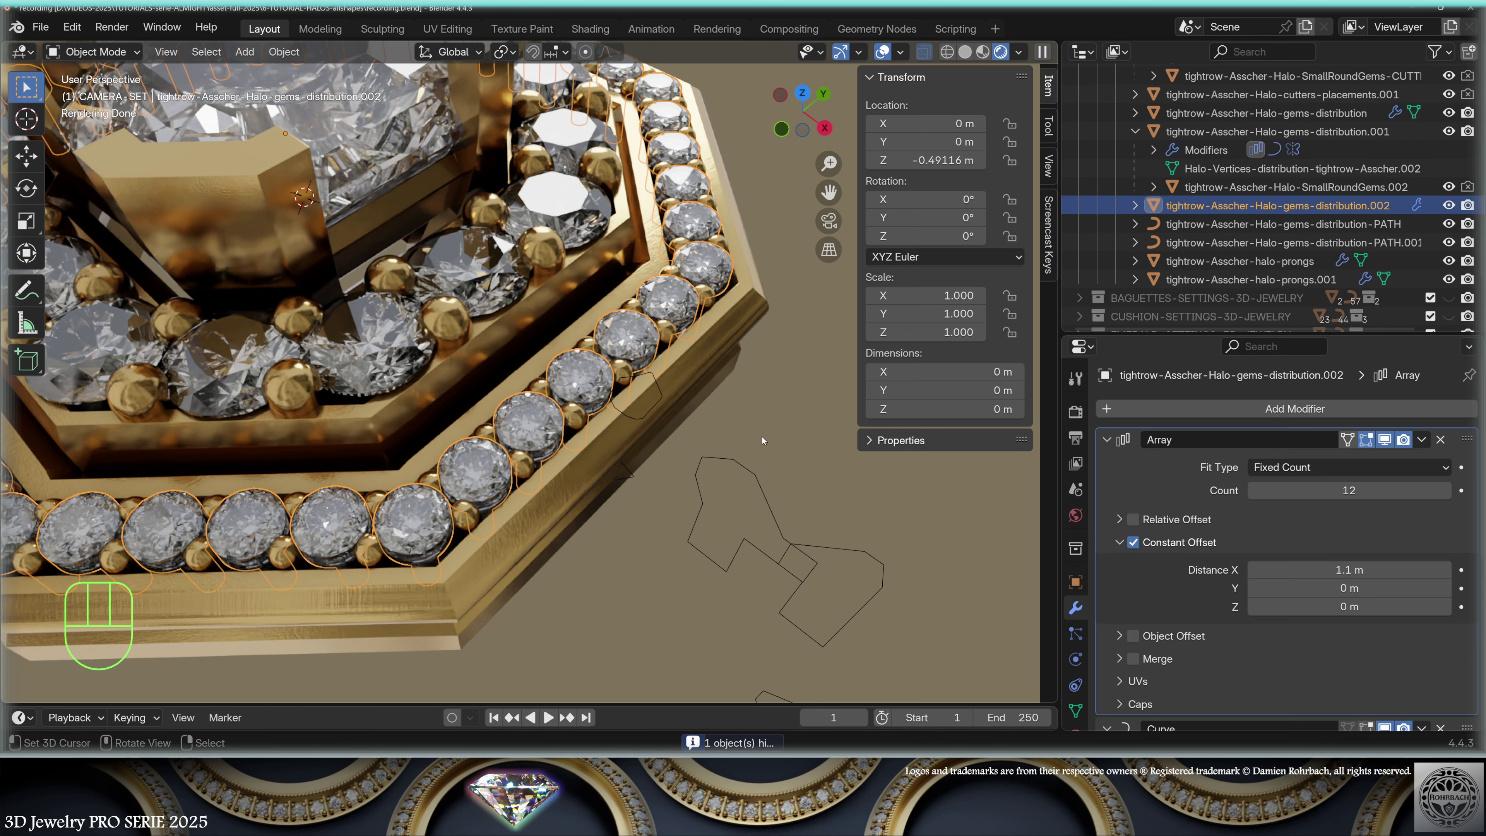
left_click(728, 374, "shift")
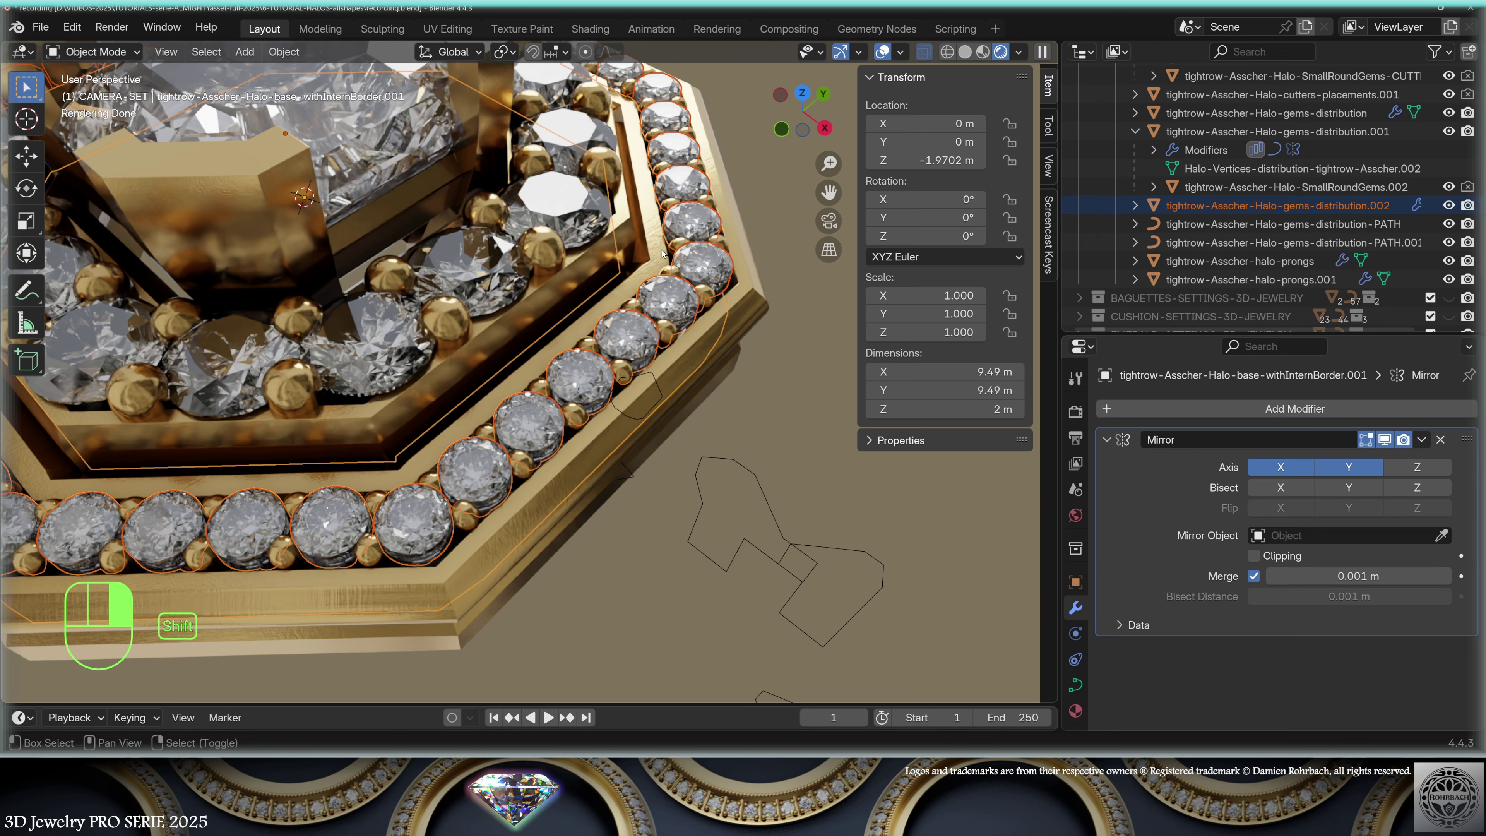
left_click(752, 287, "shift")
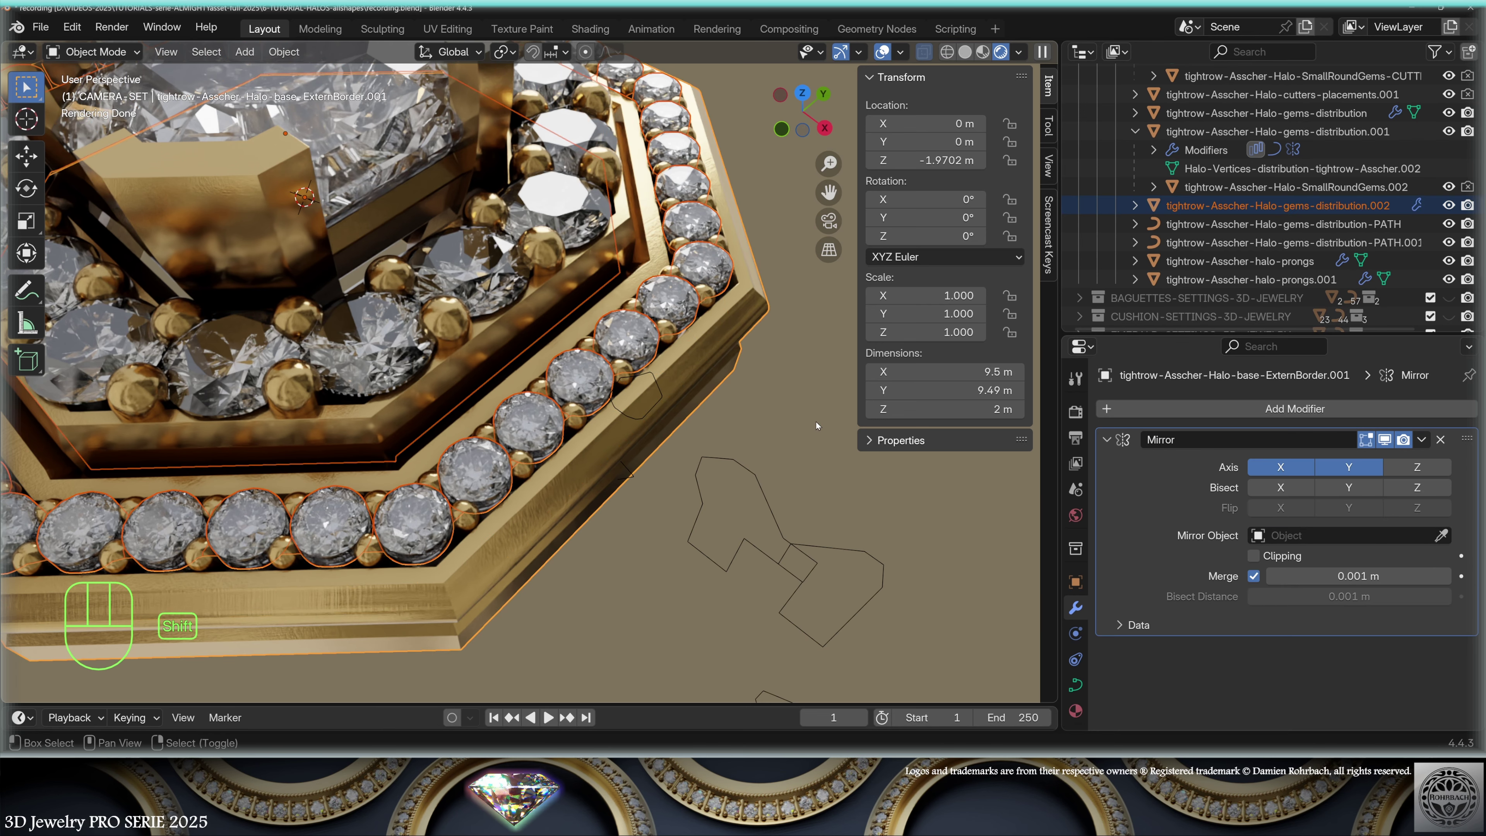
key("KP_Divide")
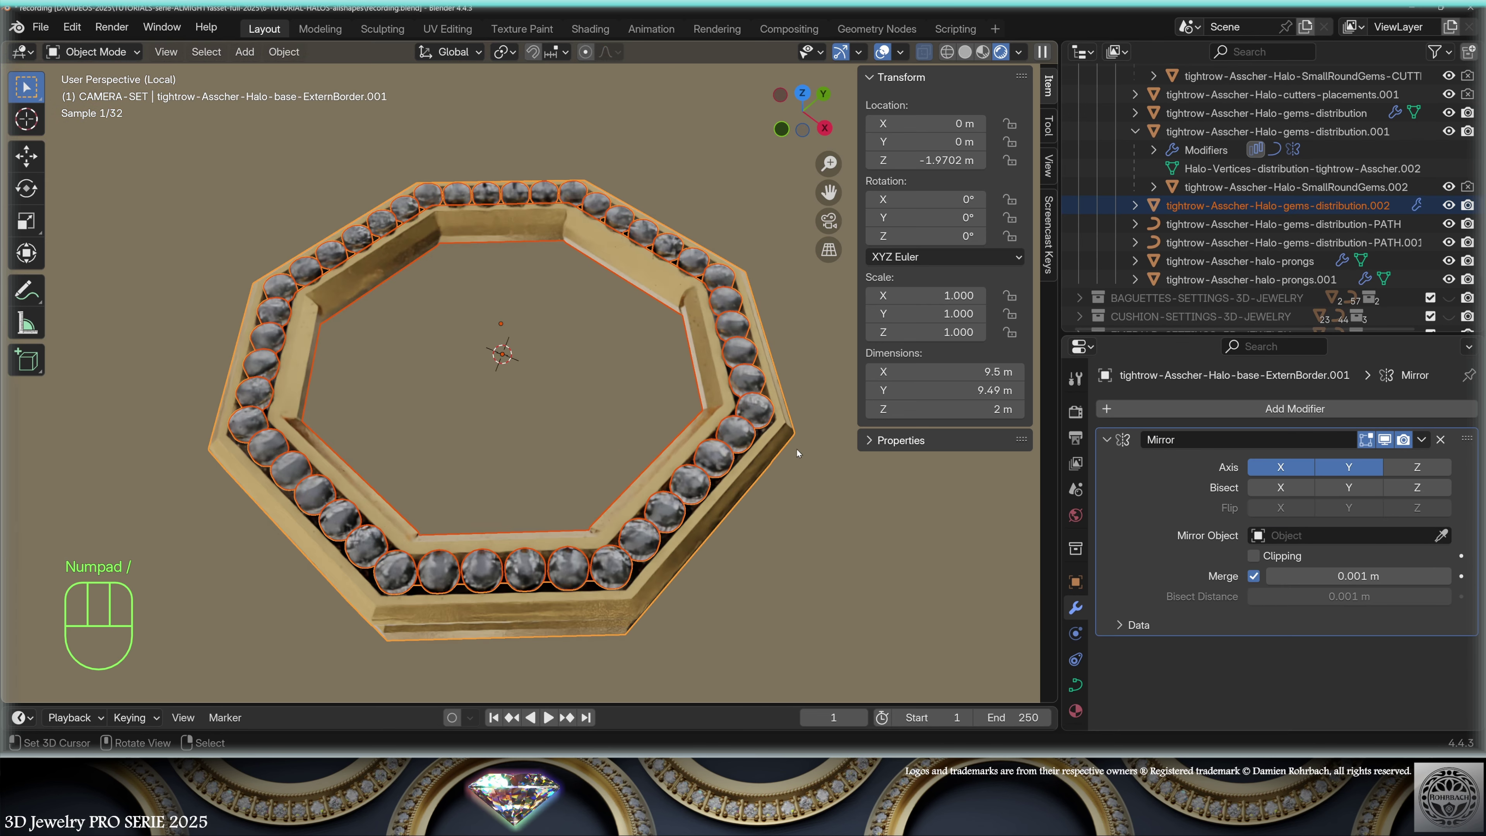
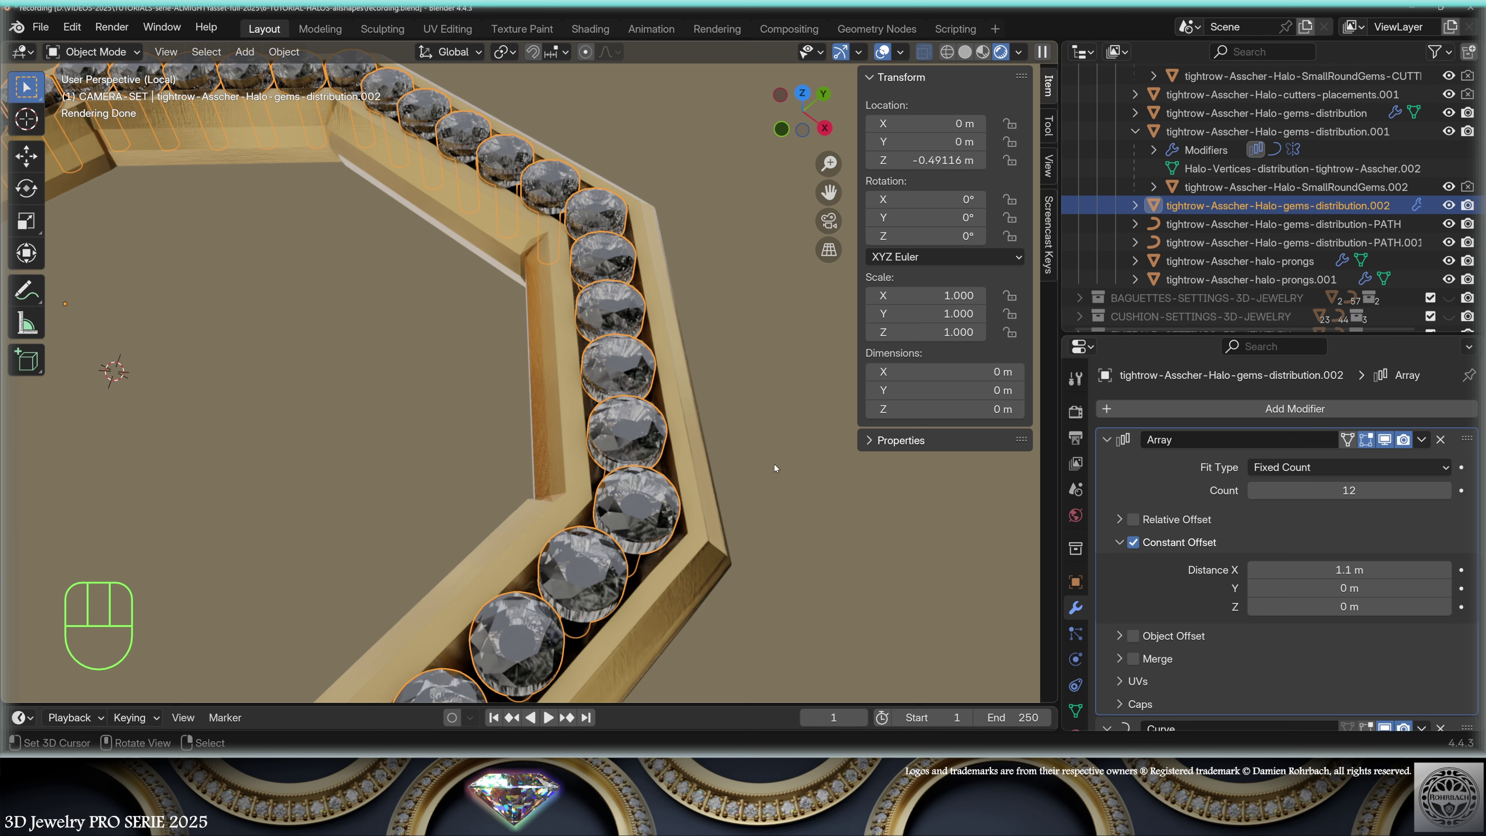
- Make the instances of the small-gem distribution real and join all the resulting cutters into one mesh object
scroll(775, 464, "down", 4)
scroll(774, 473, "up", 5)
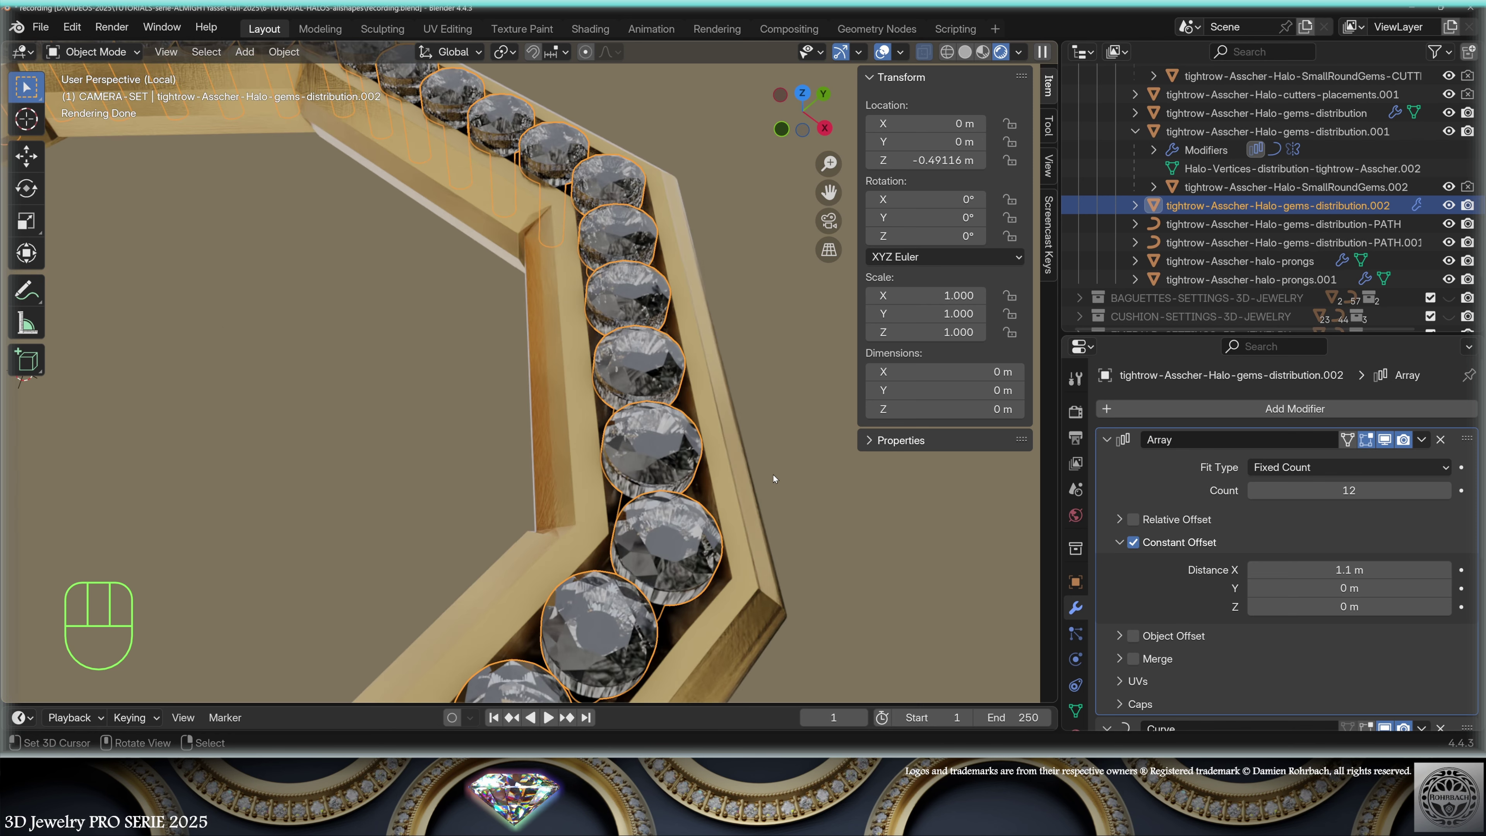
key("ctrl+a")
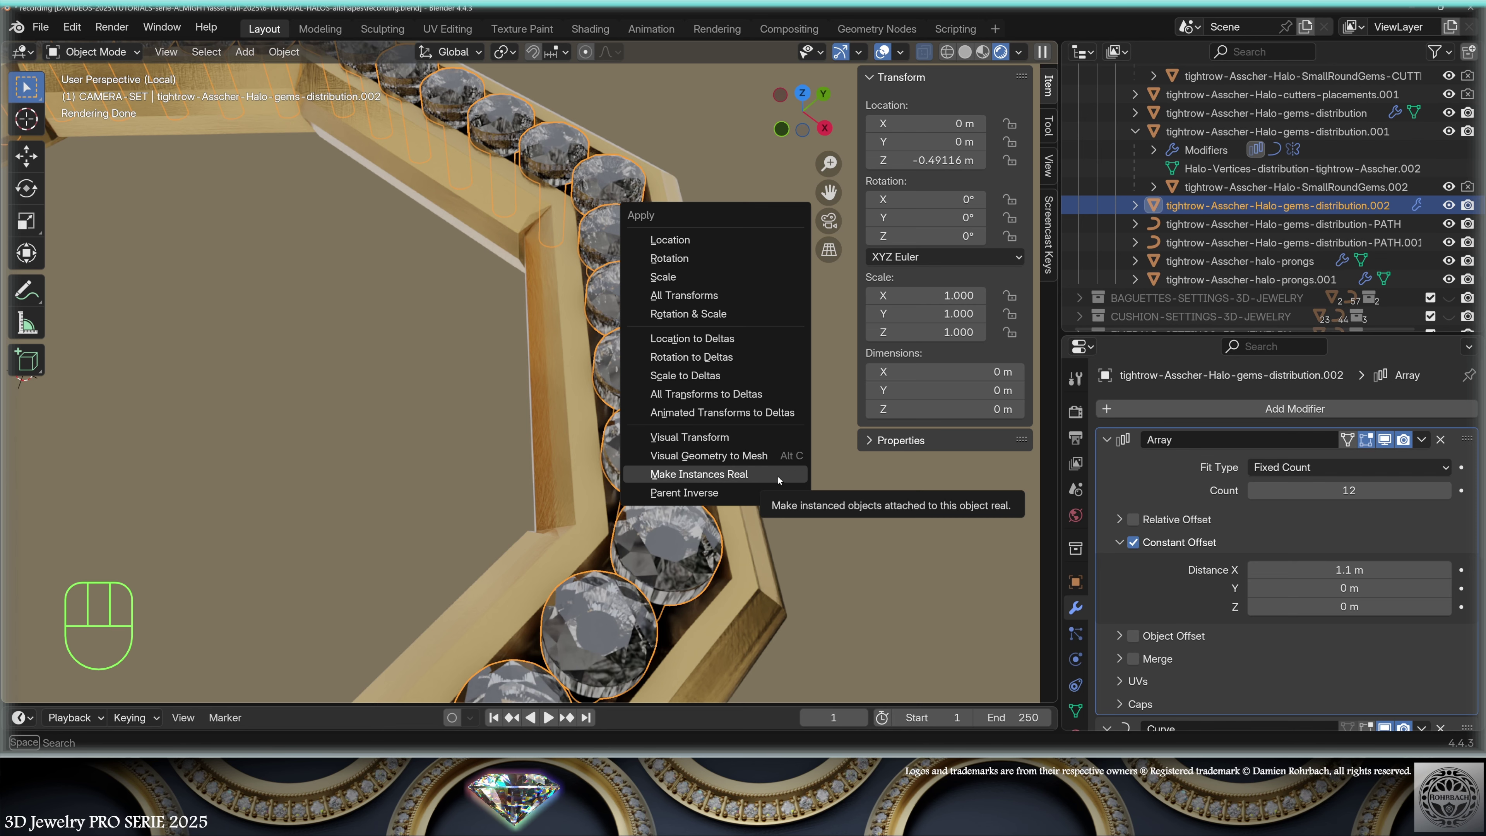
left_click(779, 481)
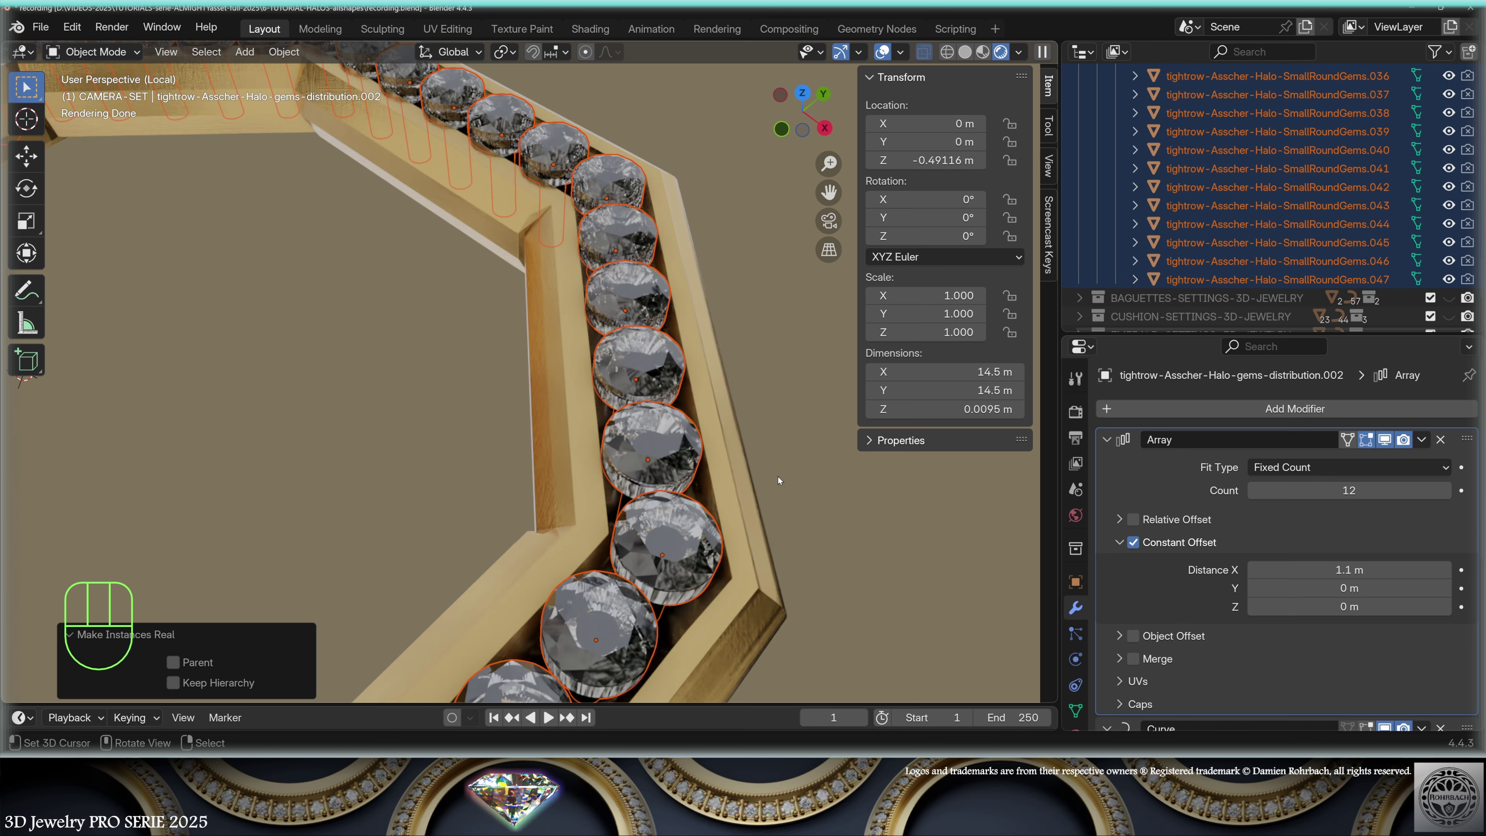
scroll(779, 481, "down", 6)
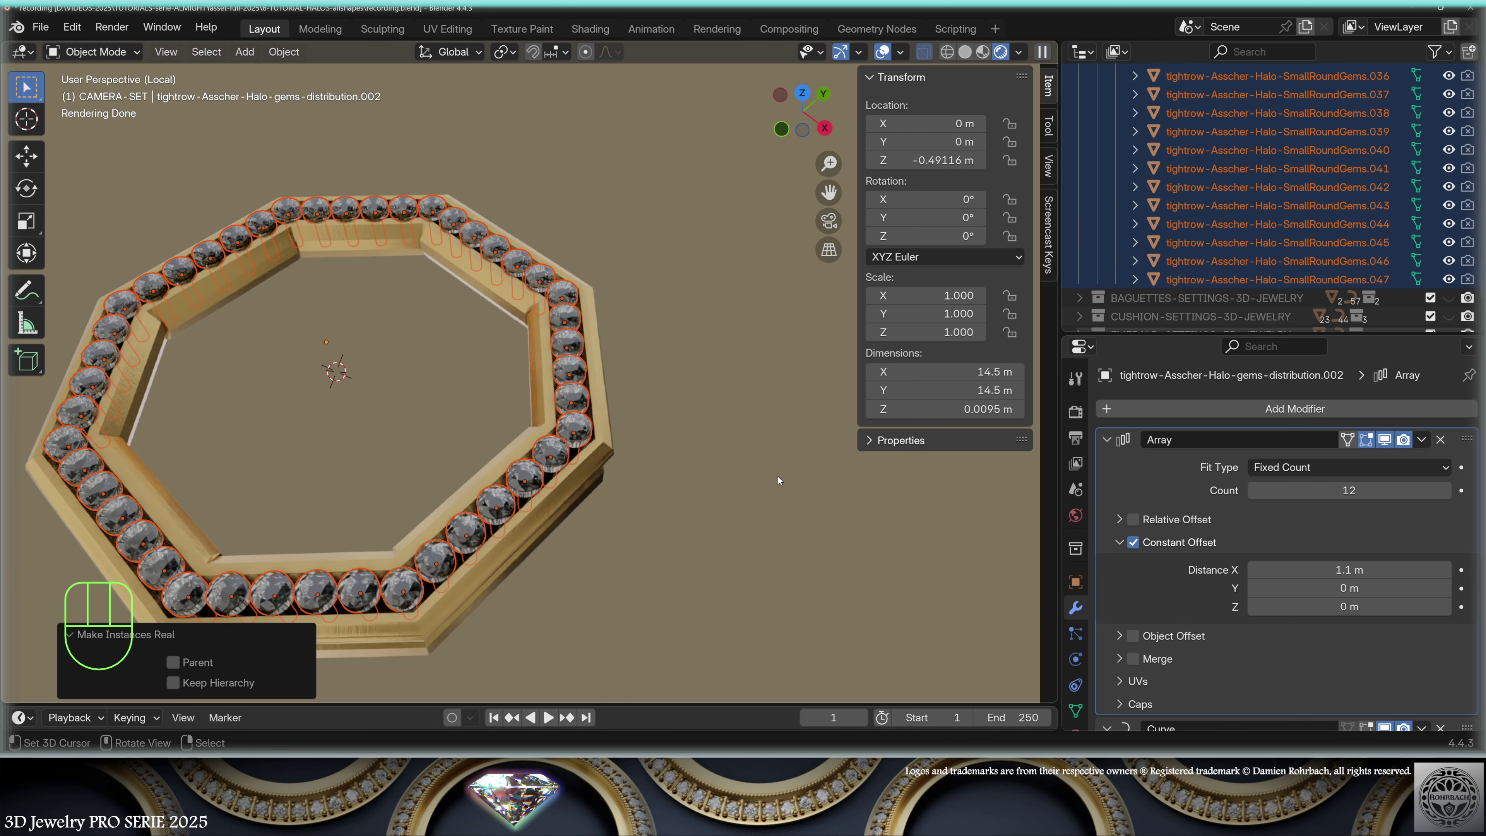
key("KP_Decimal")
scroll(779, 481, "up", 1)
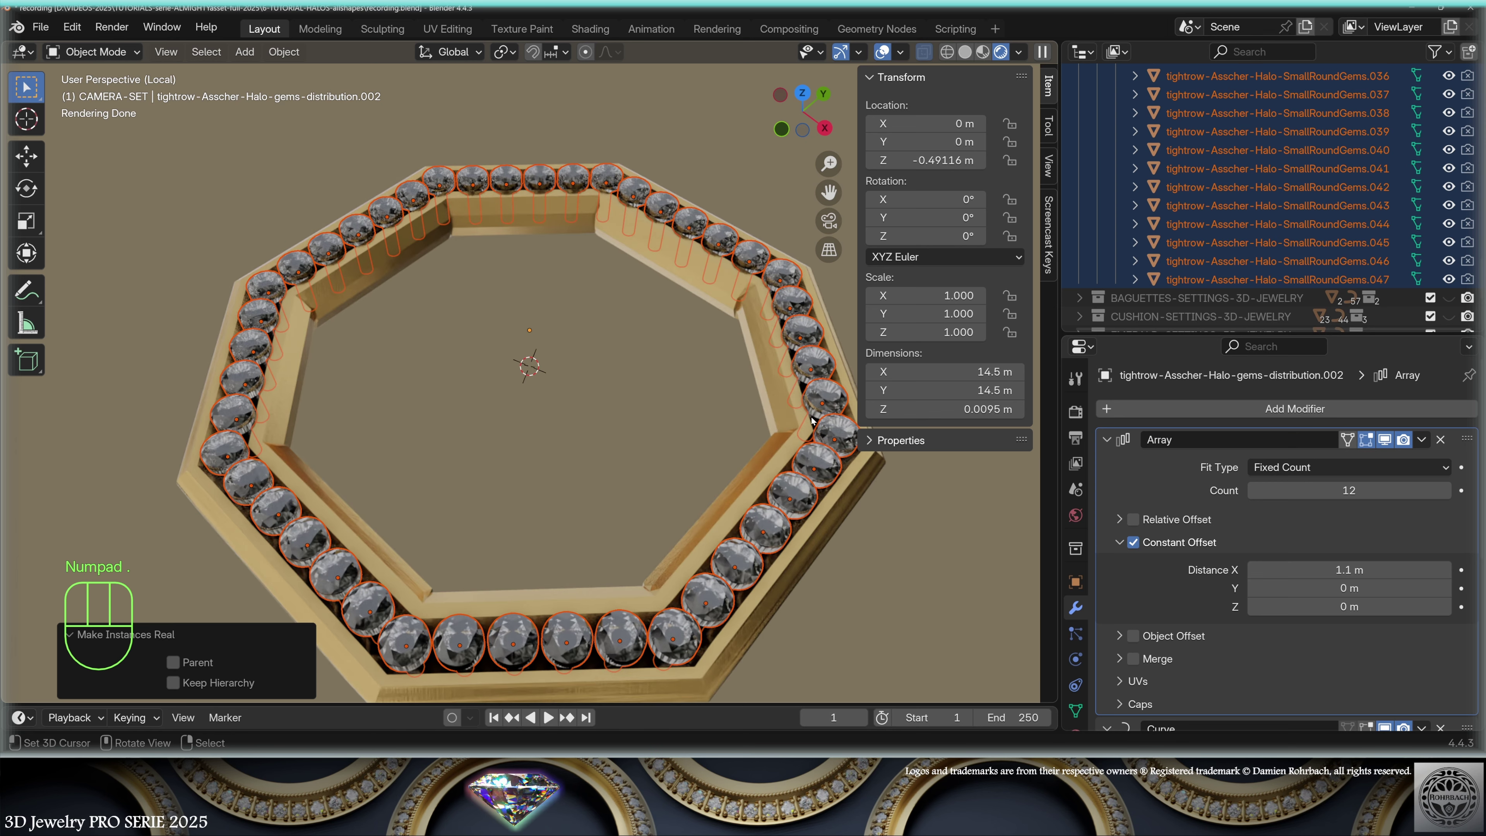
left_click(827, 396, "shift")
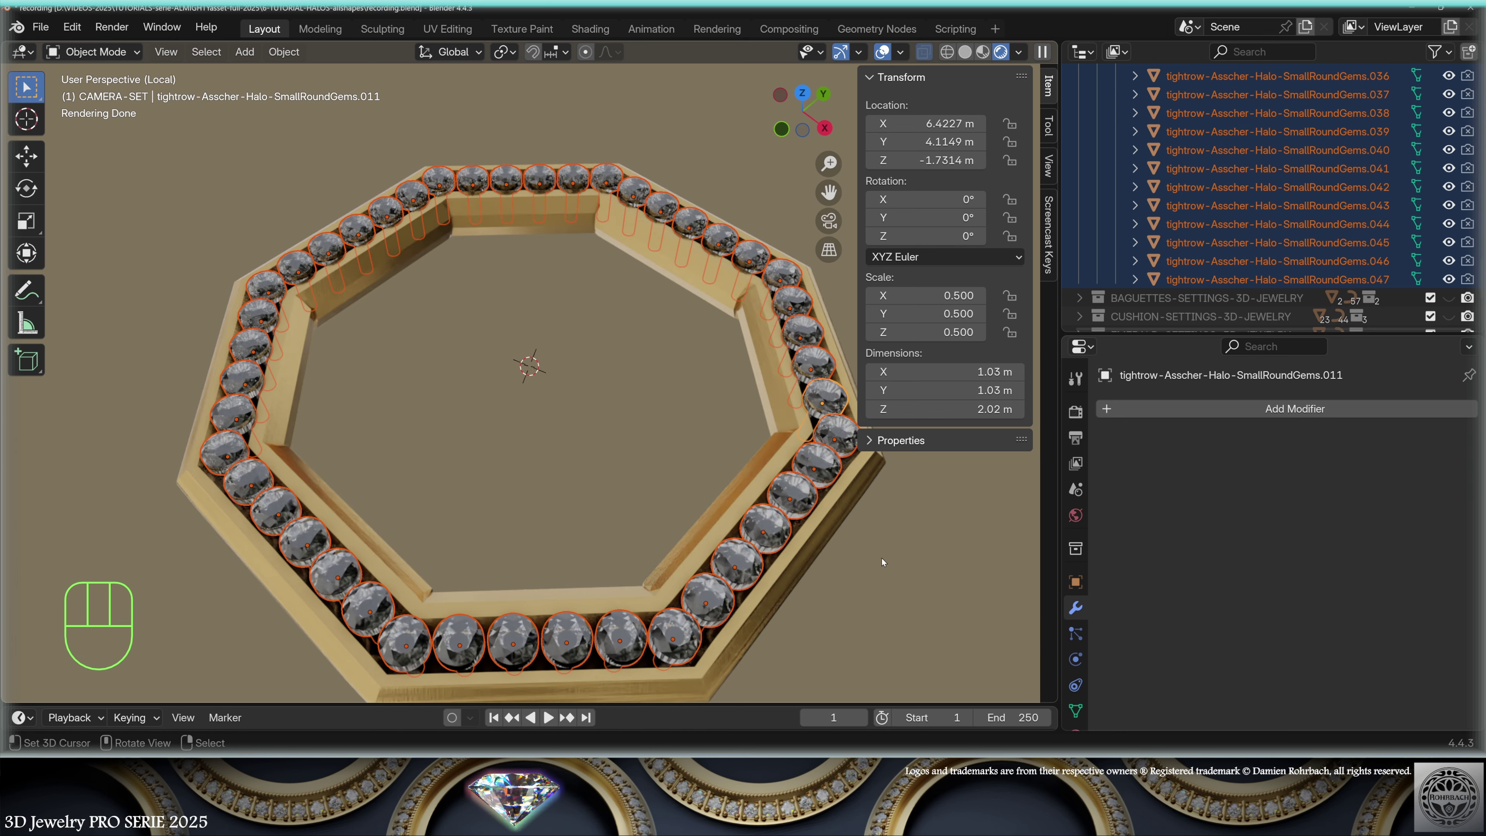
key("ctrl+j")
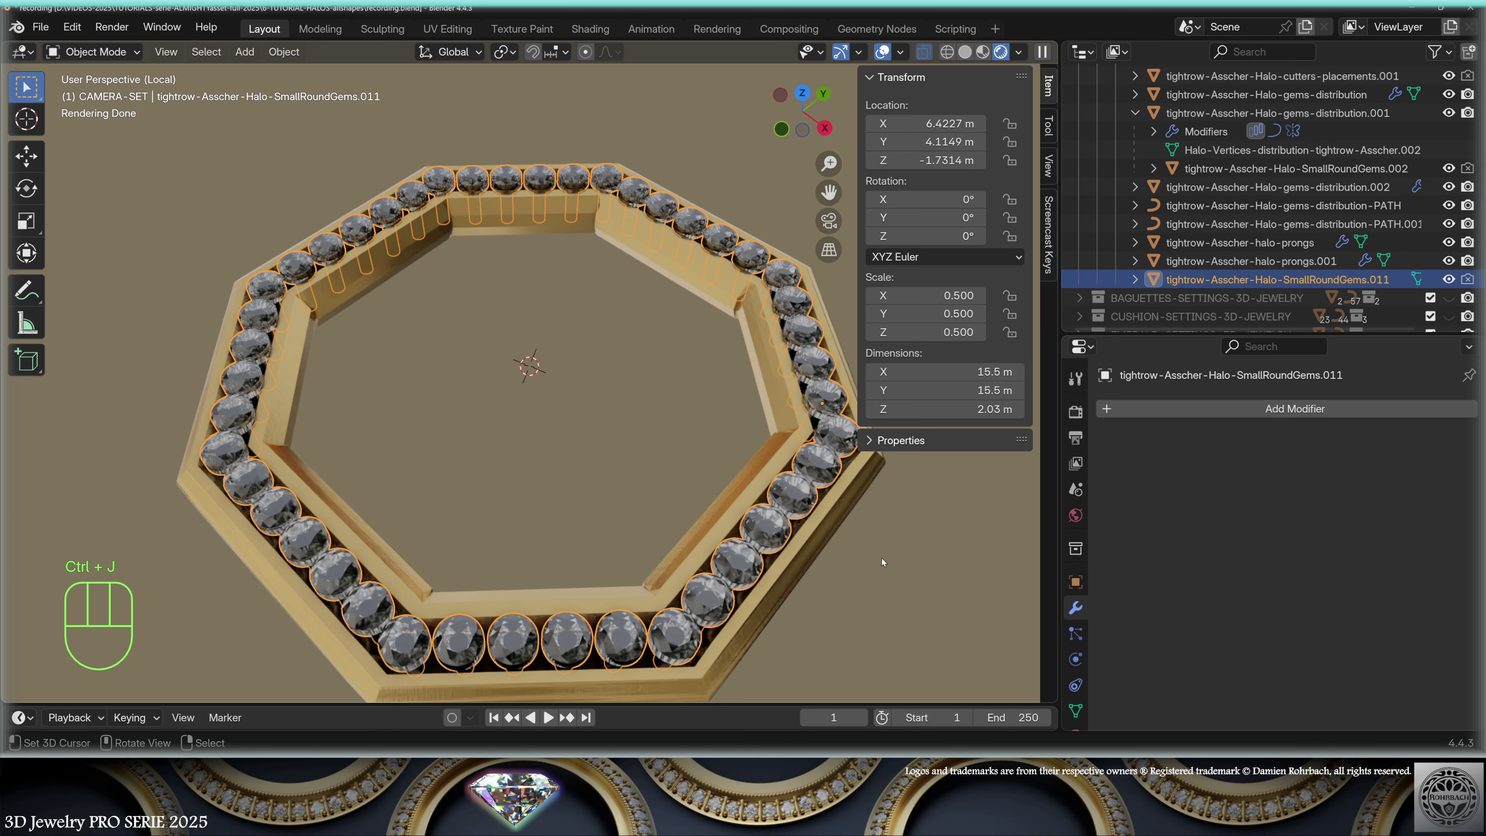
- Rename the joined cutter object as HALO-2-MESHED-CUTTERS
key("F2")
type("H")
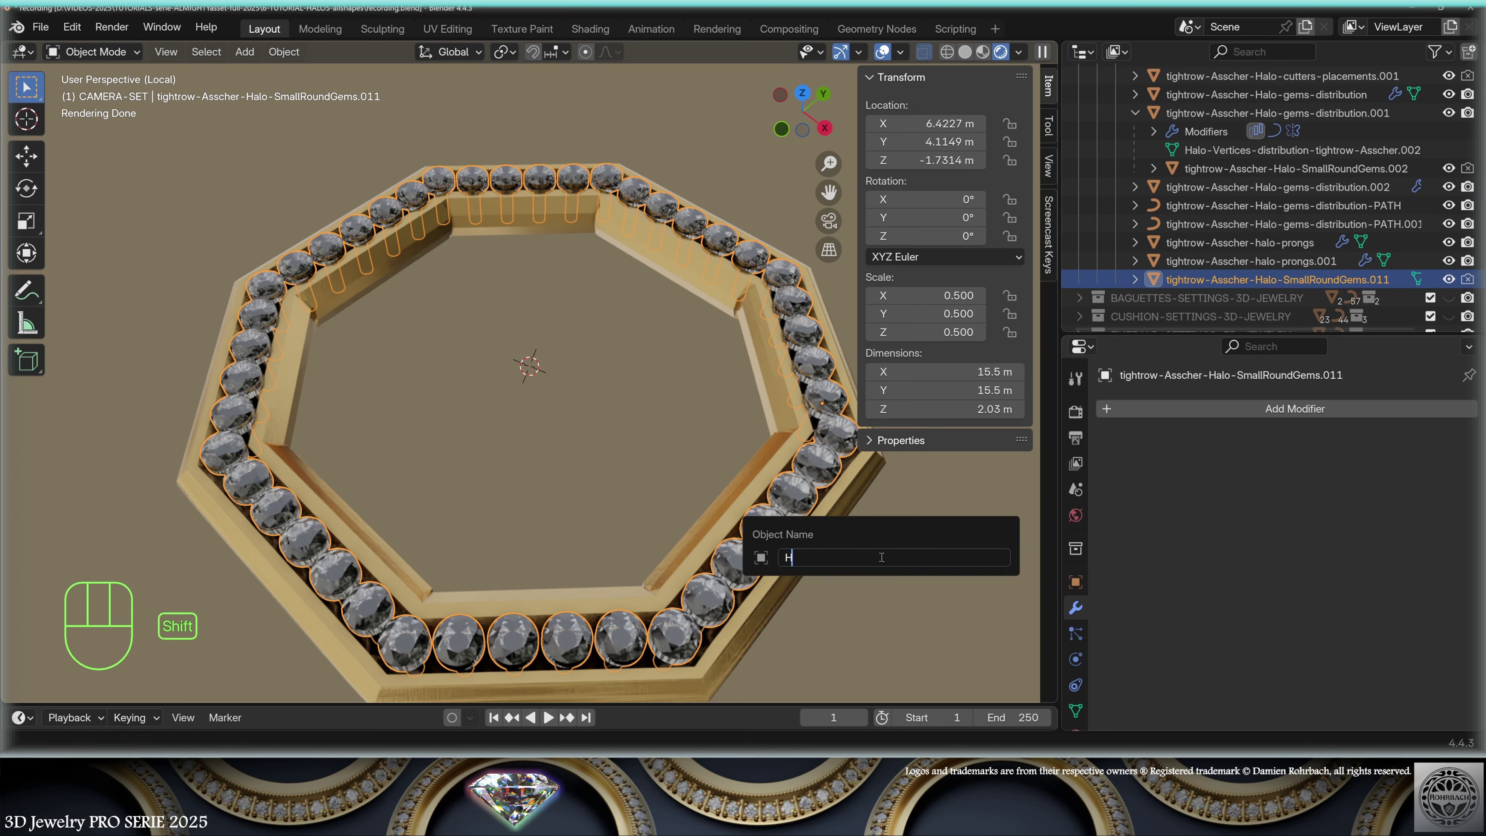
type("ALO-2-")
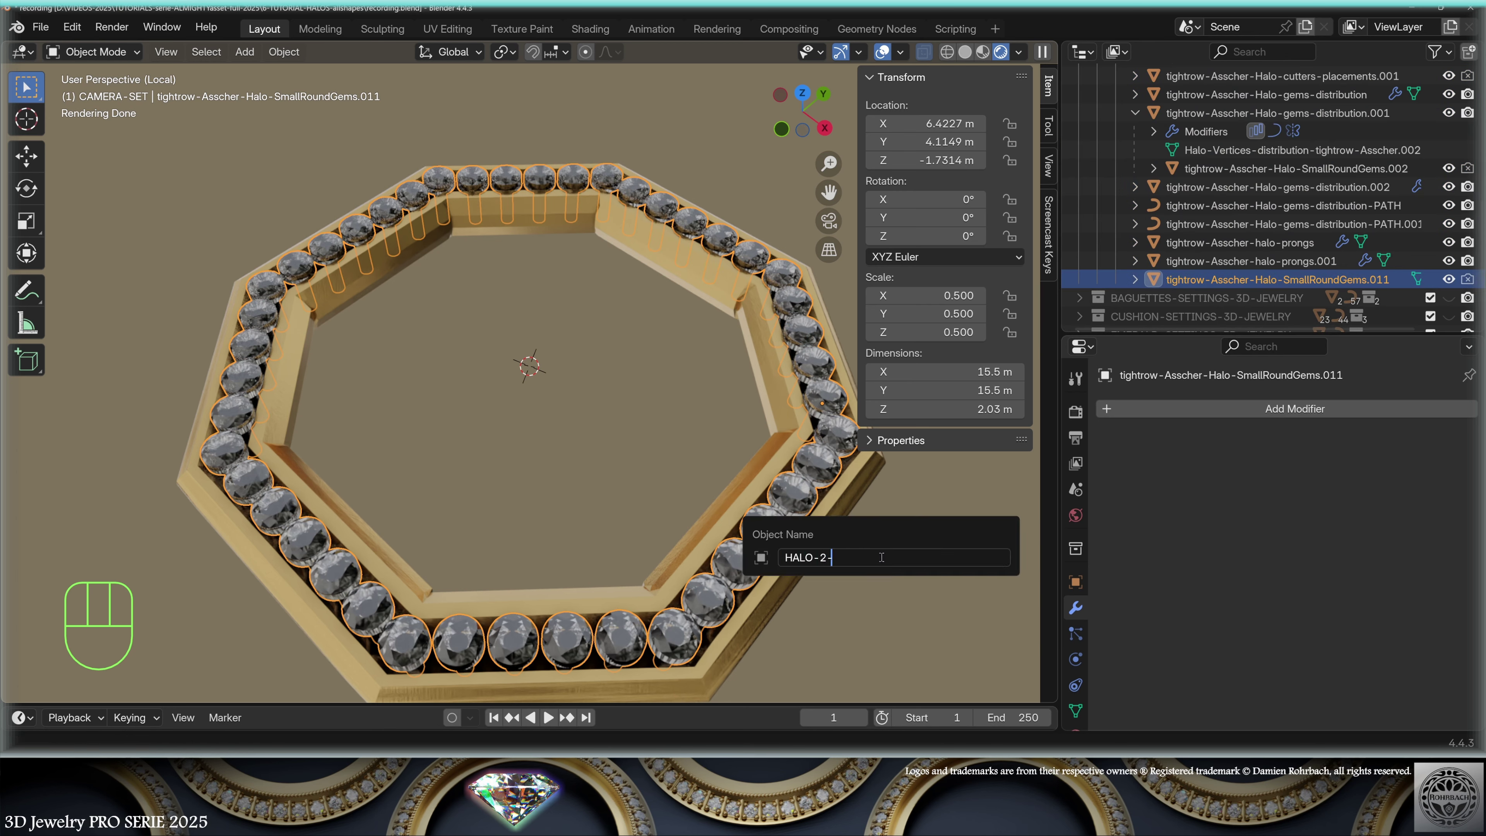
type("MESHED-CUTTERS")
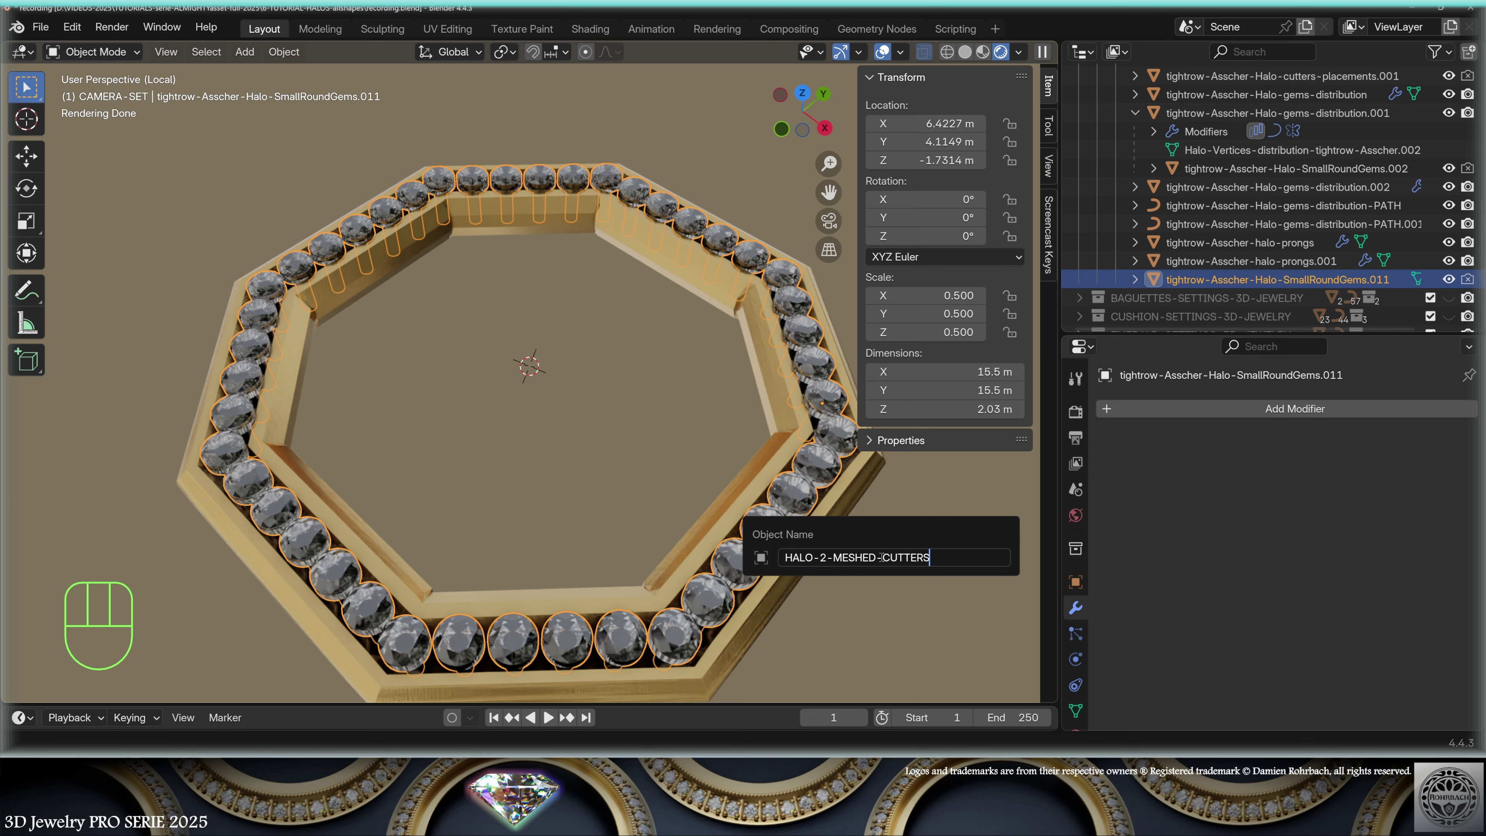
key("Return")
- Duplicate the outer halo's intern and extern borders in place, convert the copies to mesh and join them
scroll(700, 374, "up", 3)
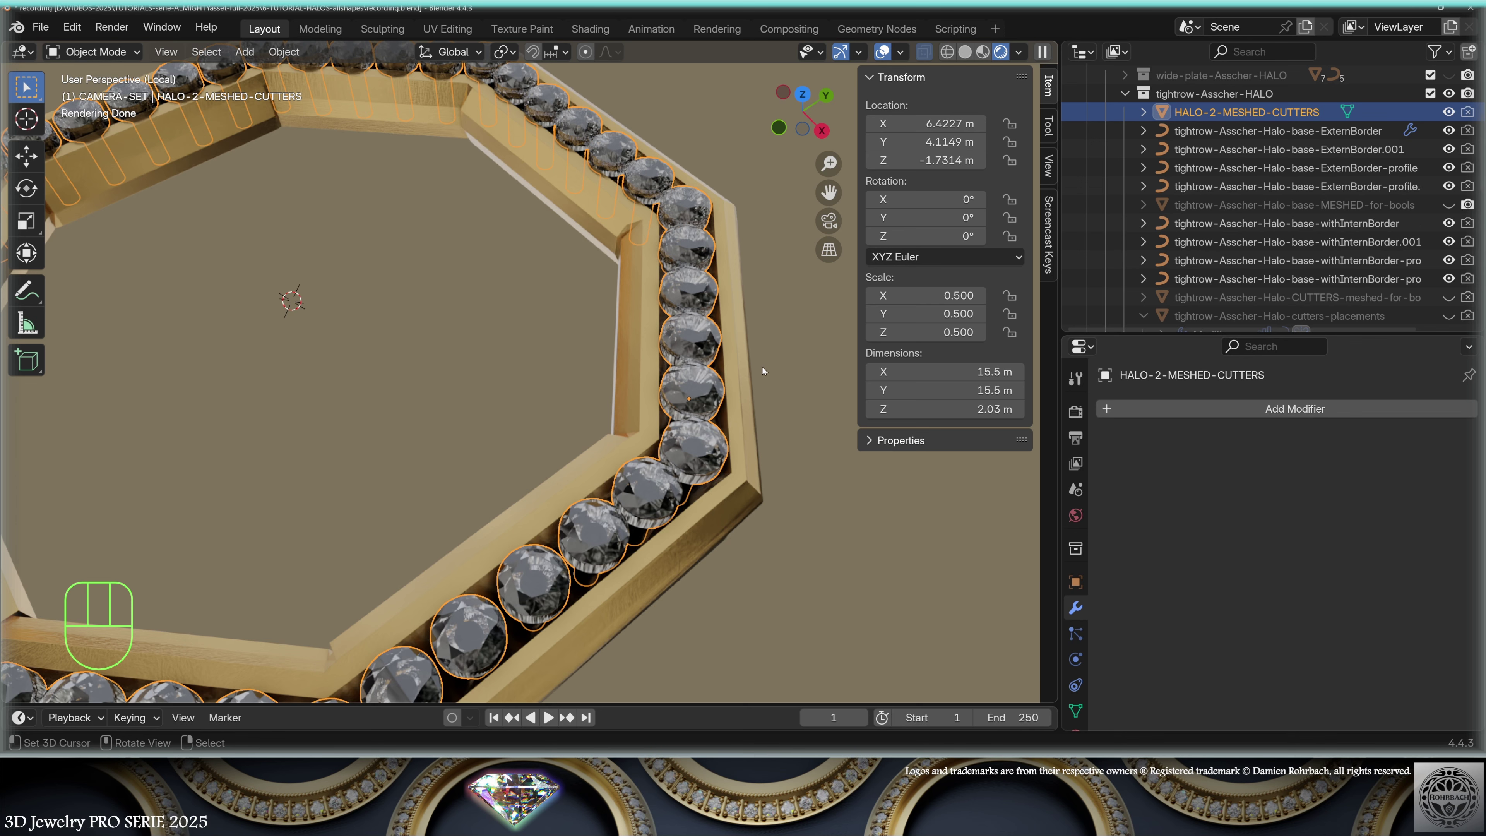
left_click(642, 298)
left_click(741, 445, "shift")
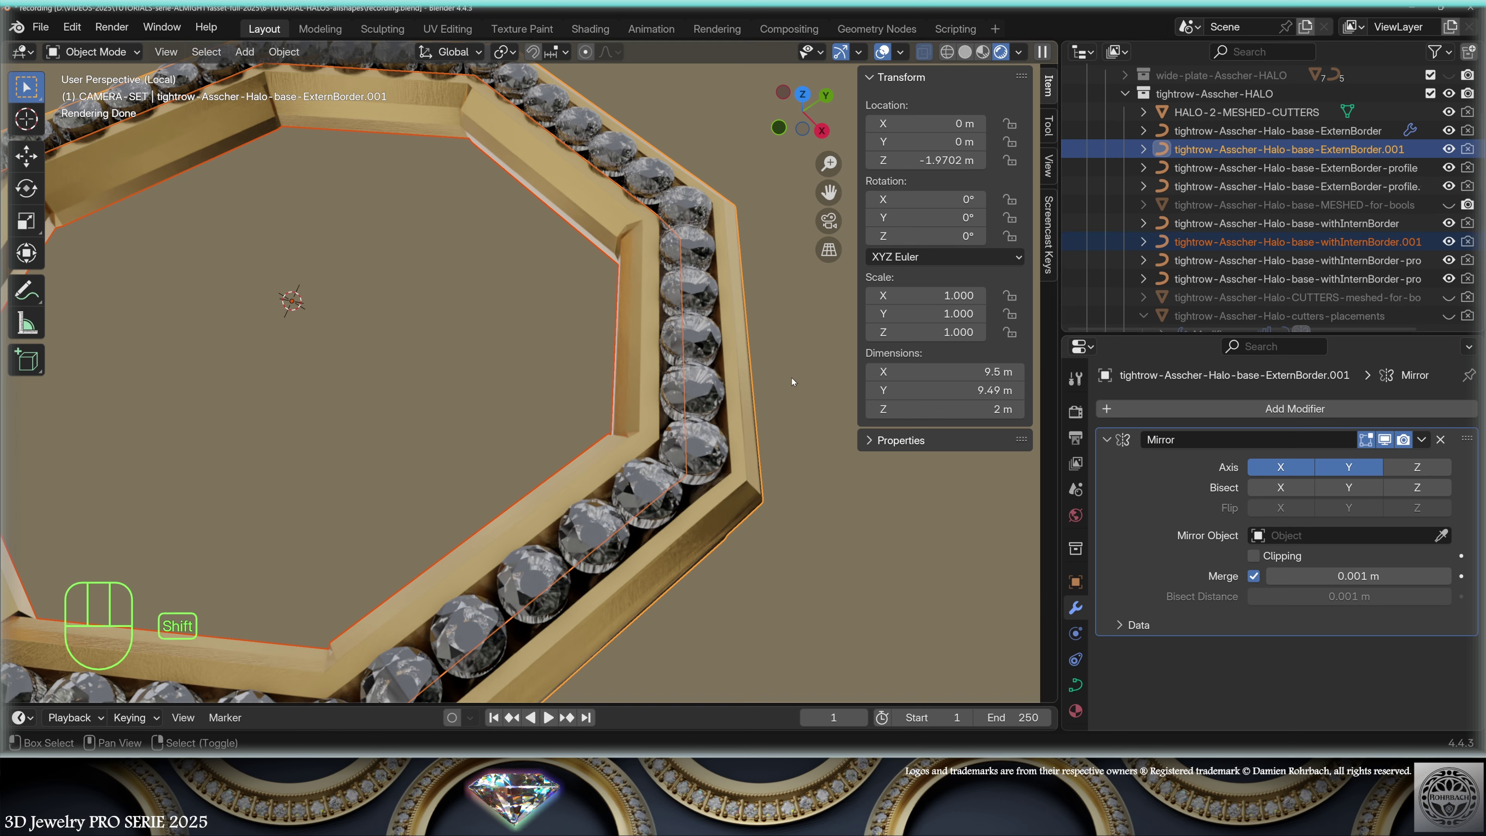
key("shift+d")
key("KP_Enter")
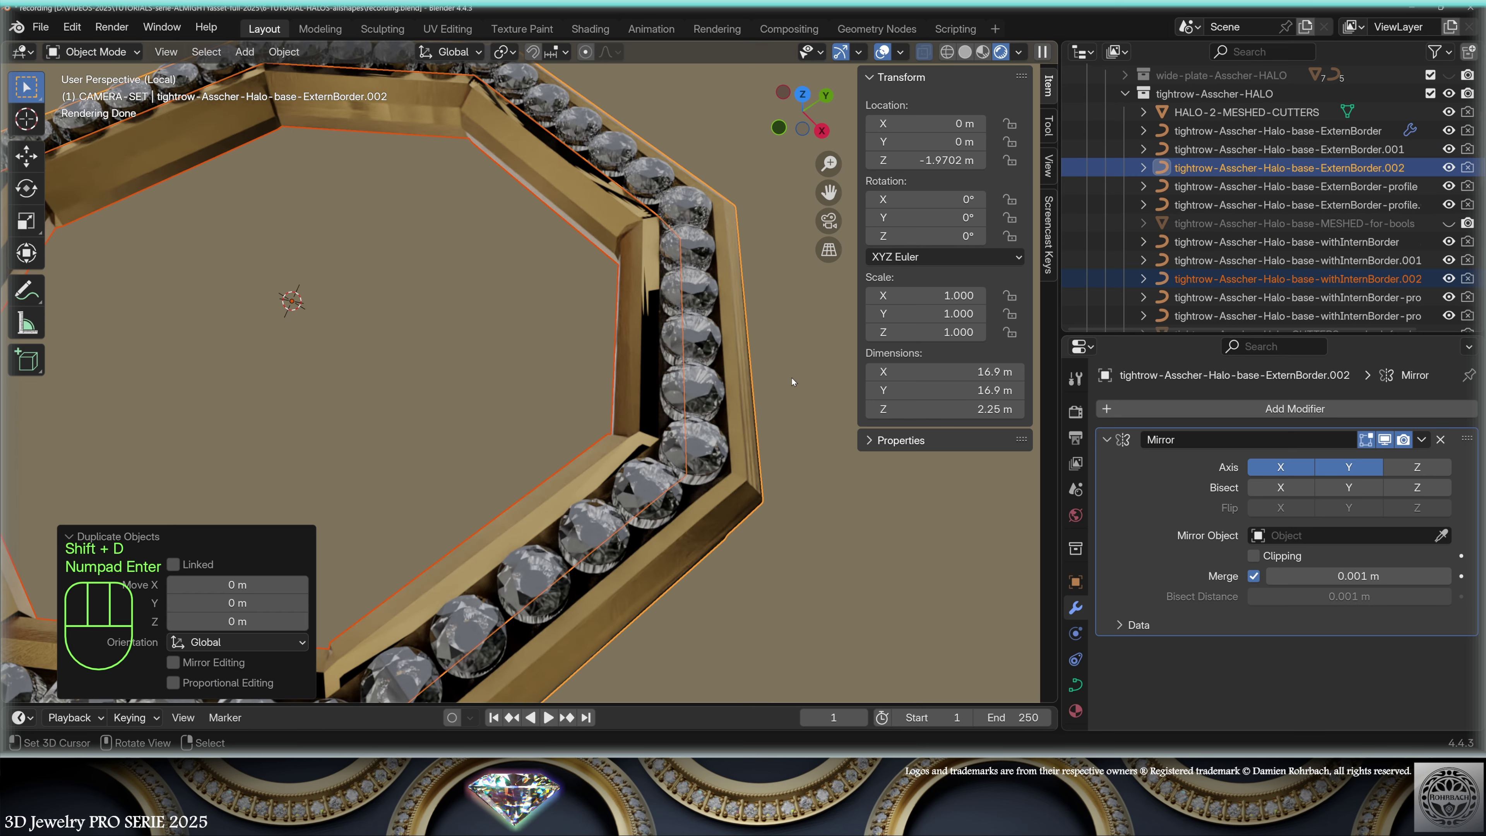
key("alt+c")
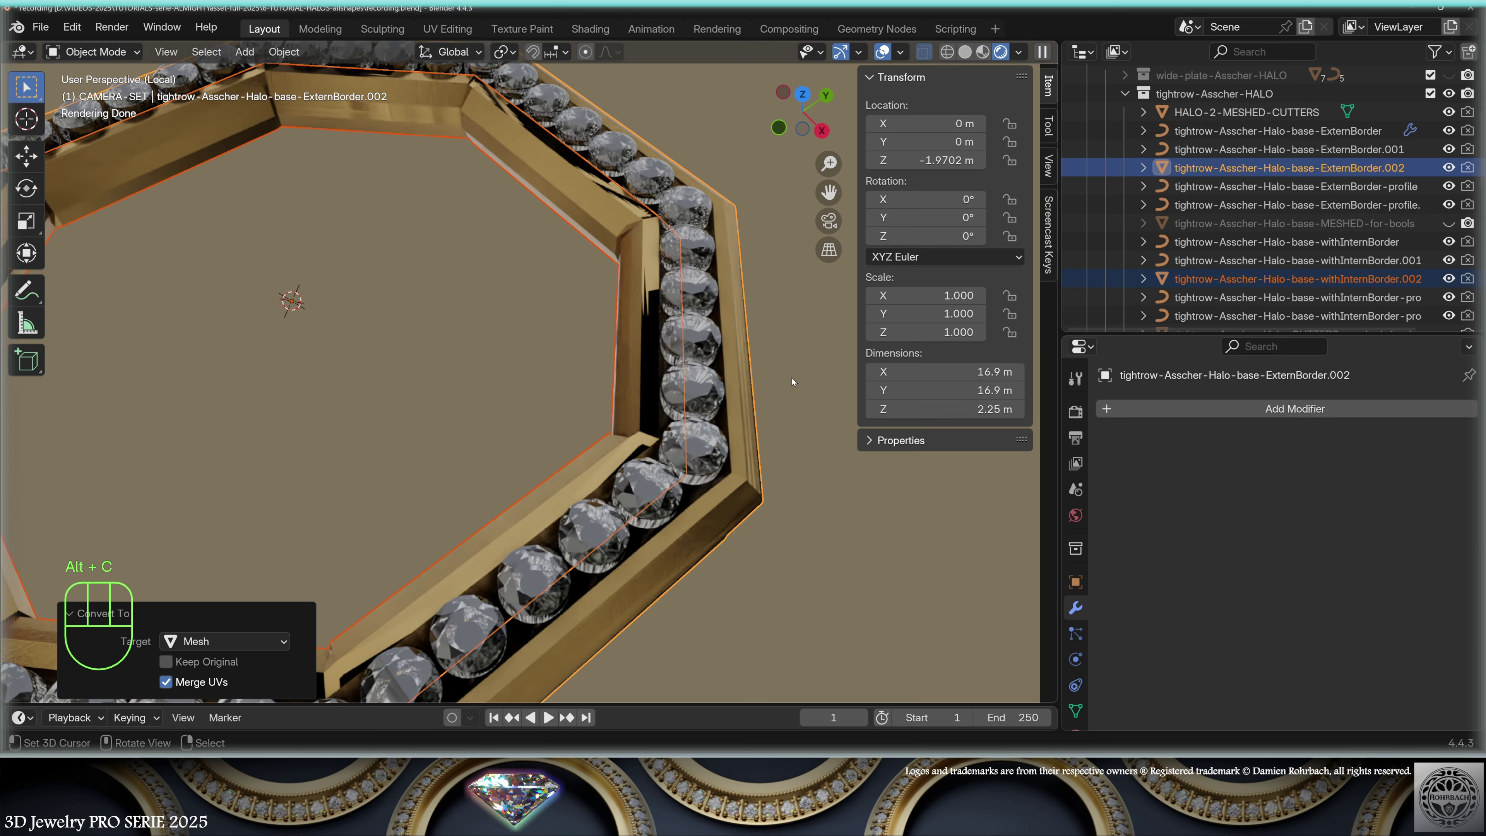
key("ctrl+j")
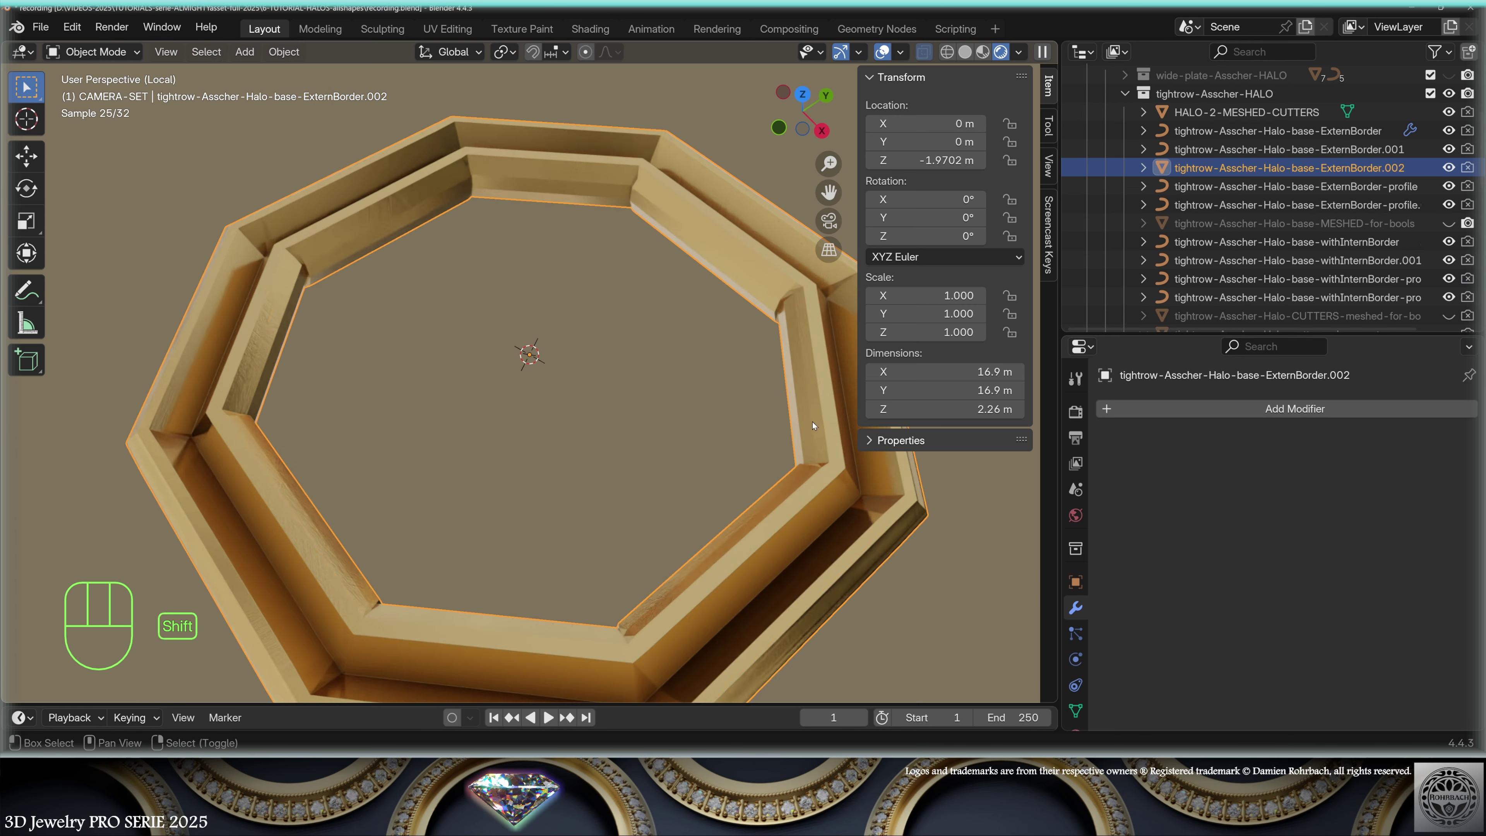
- Rename the joined border mesh as HALO-2-MESHED
middle_click_drag(813, 423, 608, 398, "shift")
key("F2")
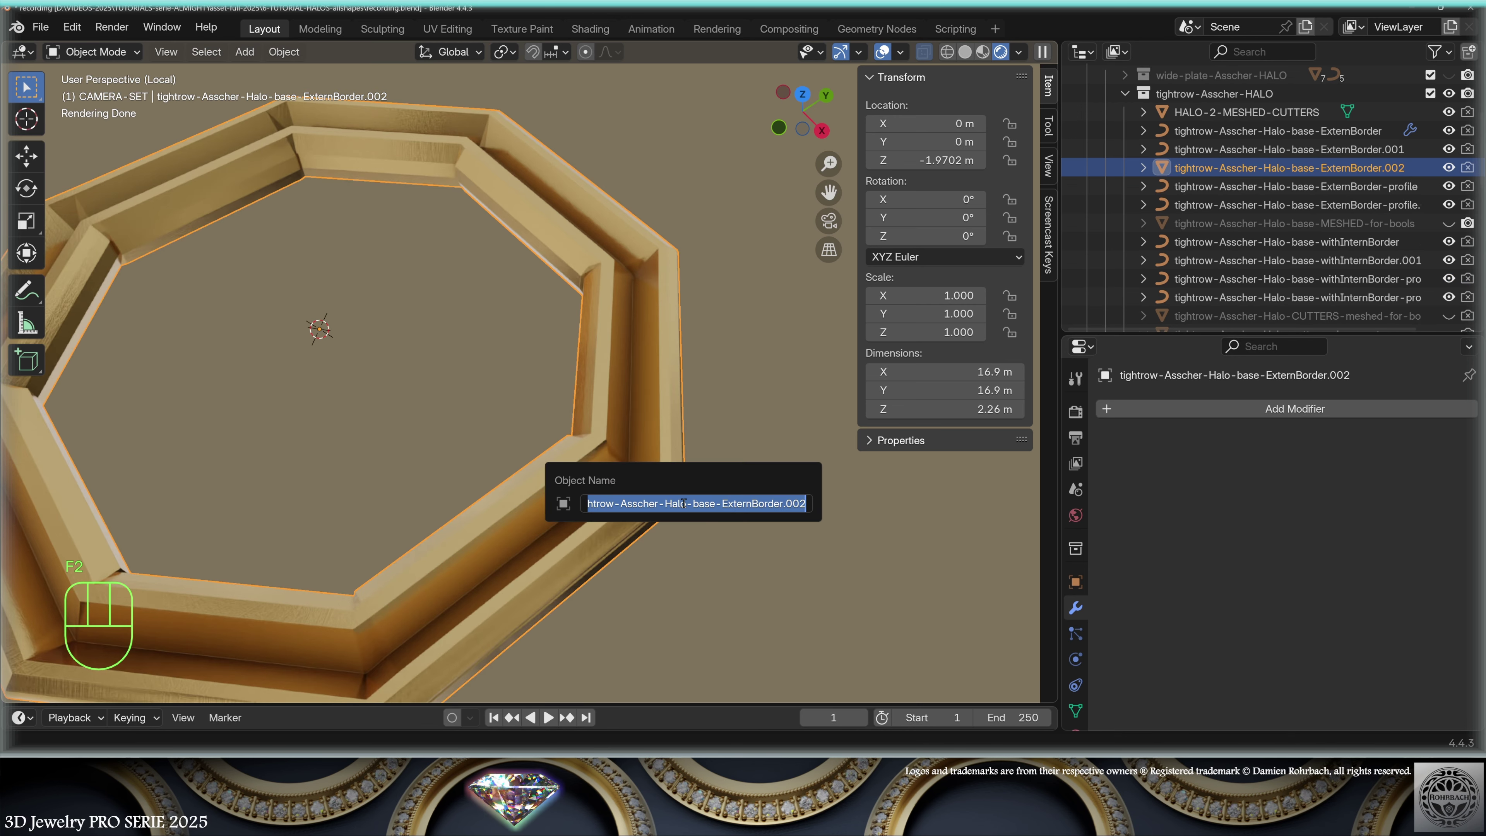
type("HALO-2-MESHED")
key("Return")
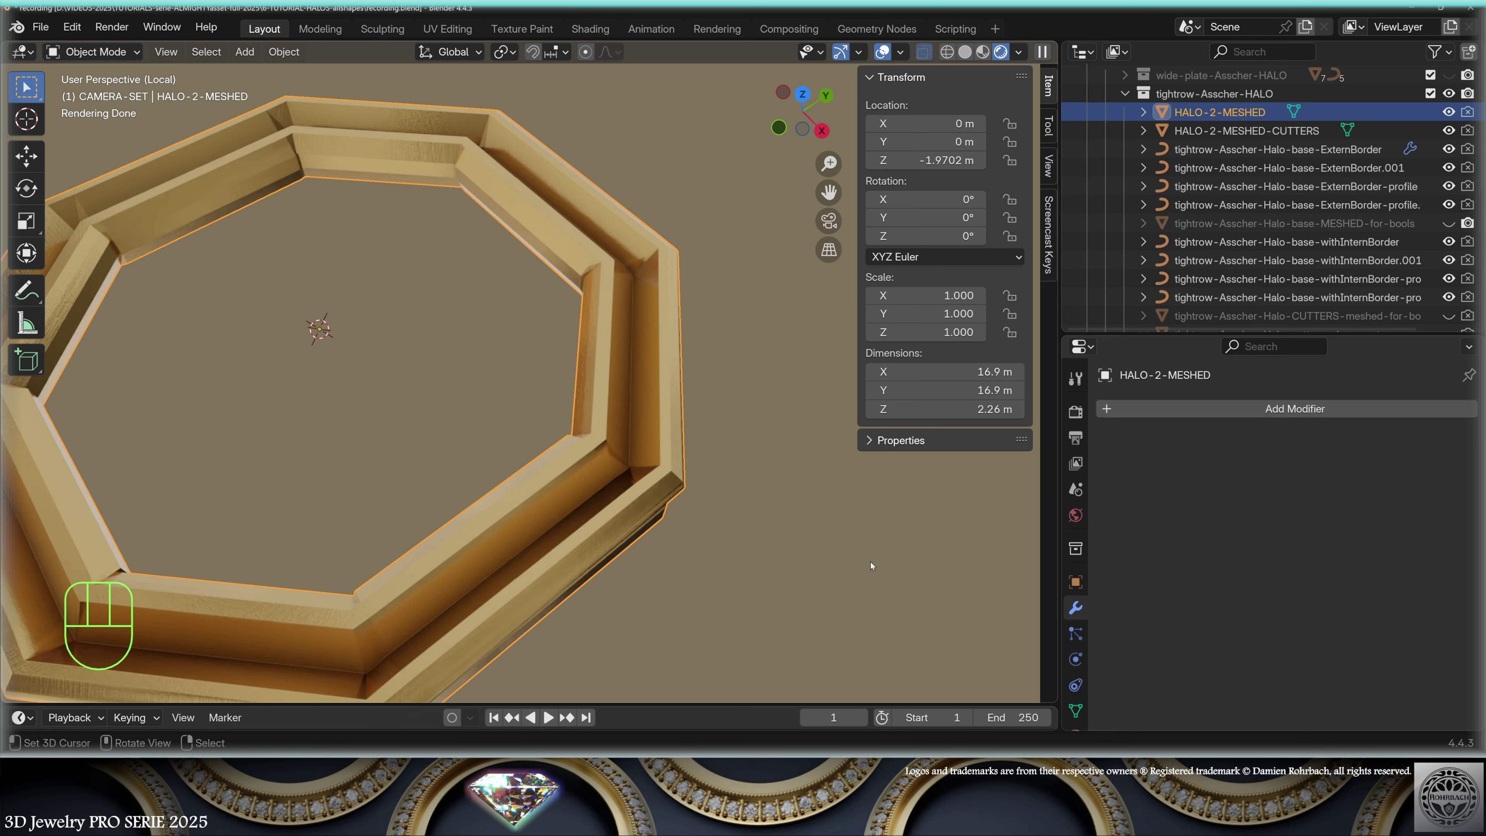
- Add a Remesh modifier to HALO-2-MESHED in Voxel mode with a voxel size of 0.03 m
left_click(1266, 410)
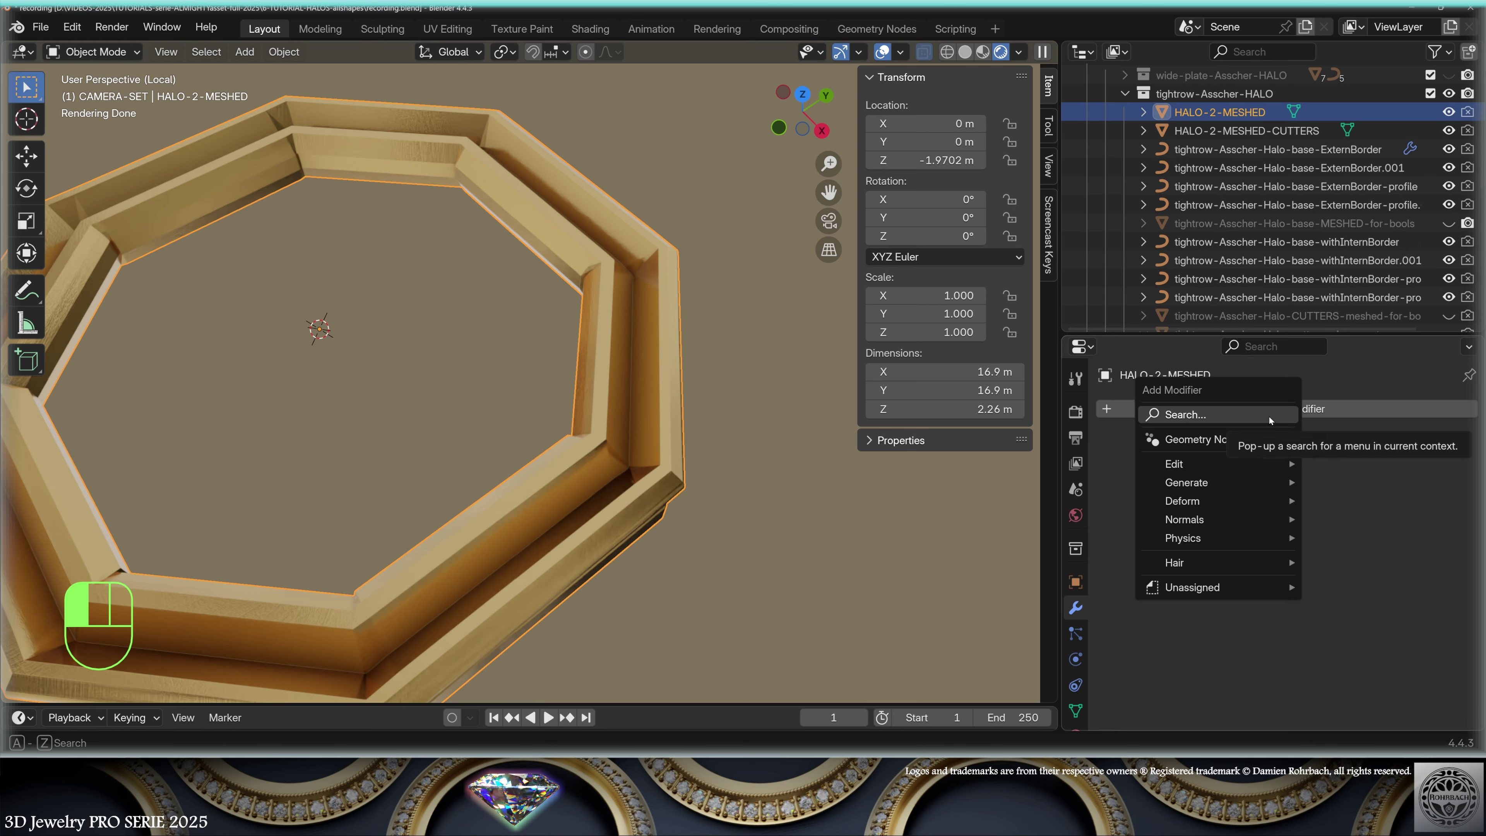
mouse_move(1213, 483)
left_click(1350, 334)
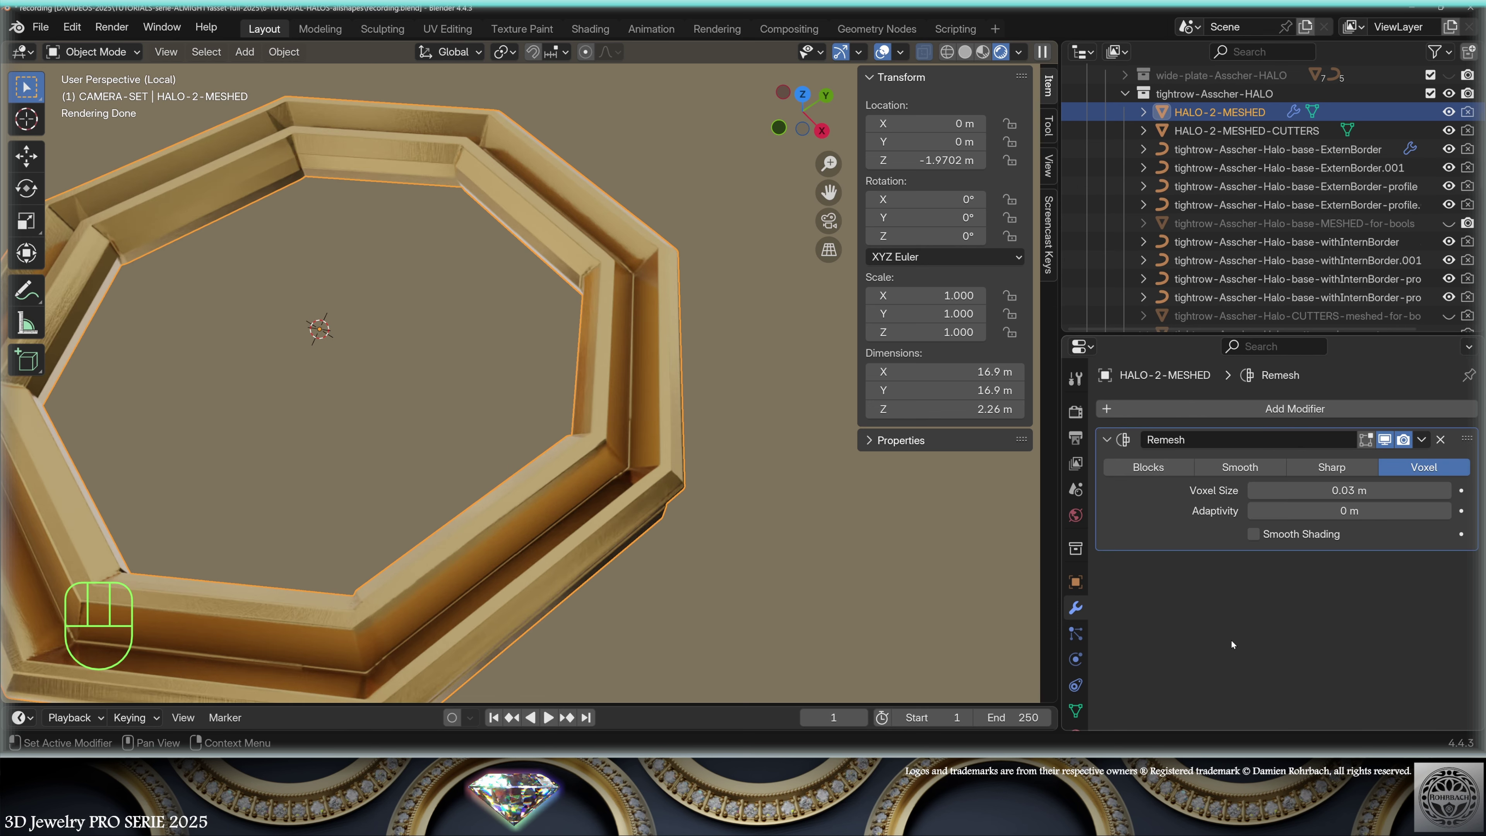
- Add a Boolean modifier to HALO-2-MESHED in Difference mode with the Fast solver and HALO-2-MESHED-CUTTERS as its object
left_click(1231, 409)
mouse_move(1217, 415)
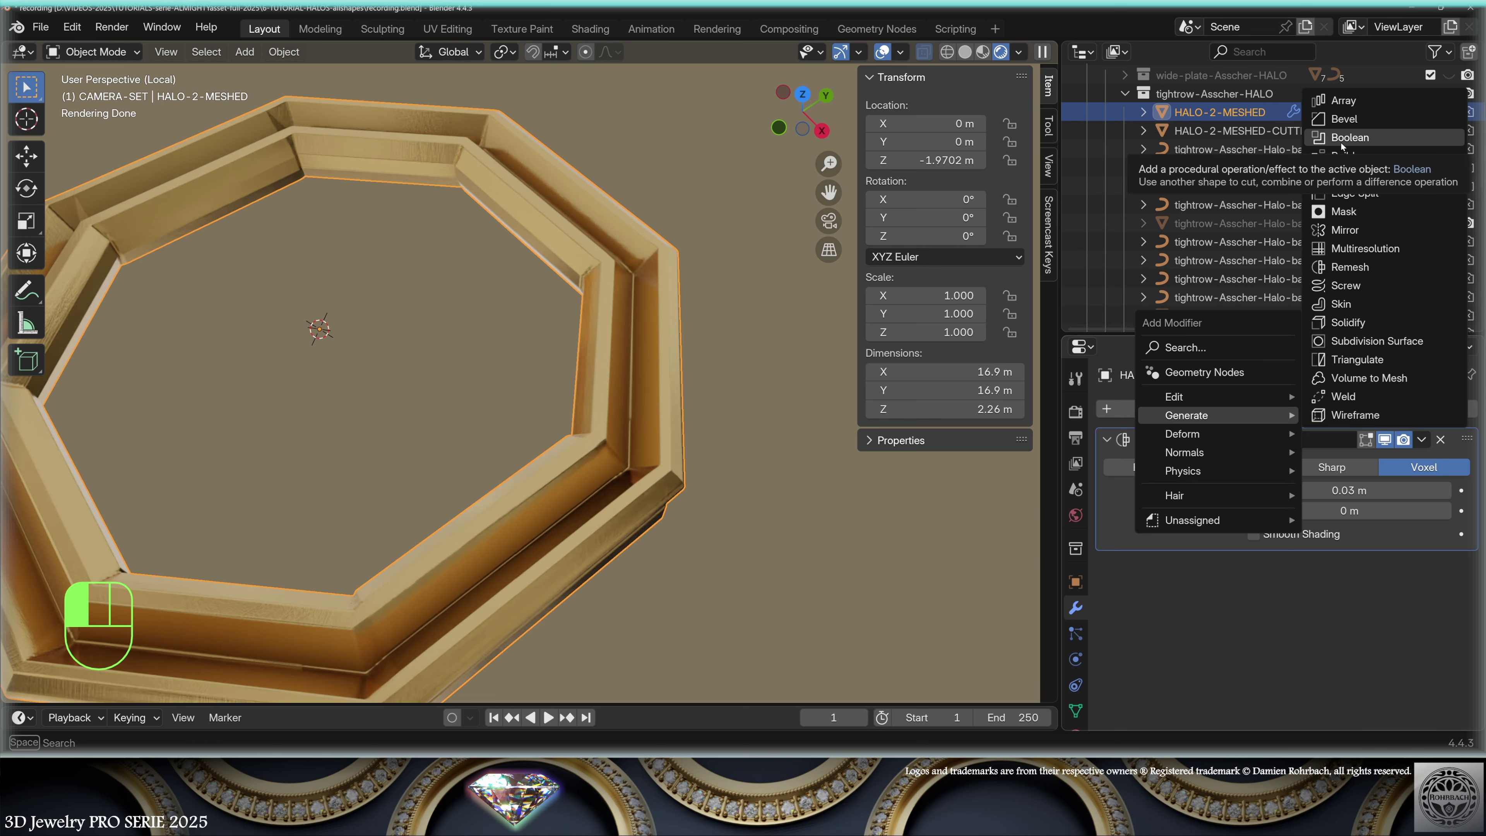
left_click(1344, 139)
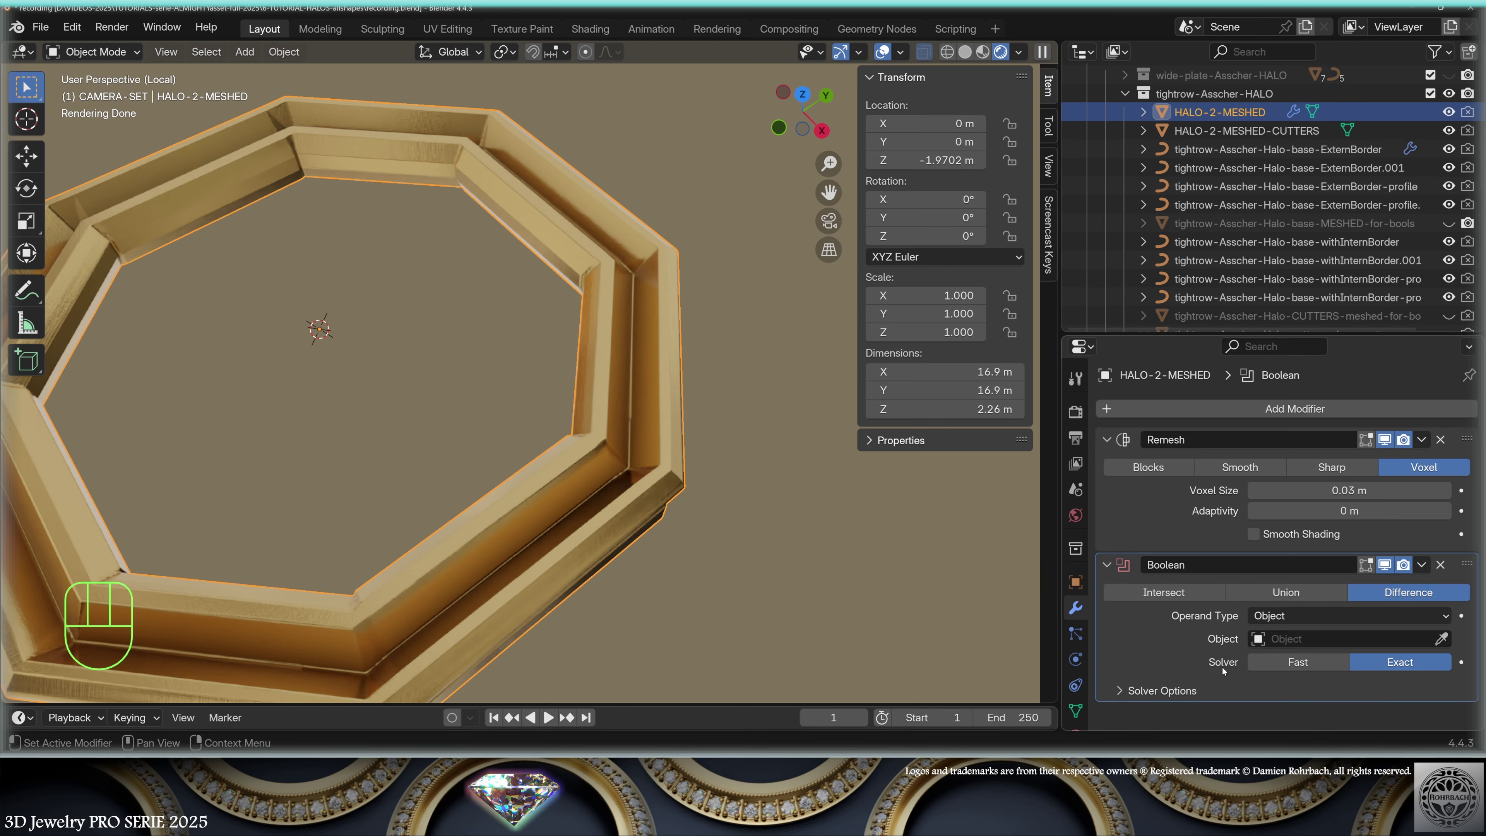
left_click(1298, 662)
left_click(1443, 638)
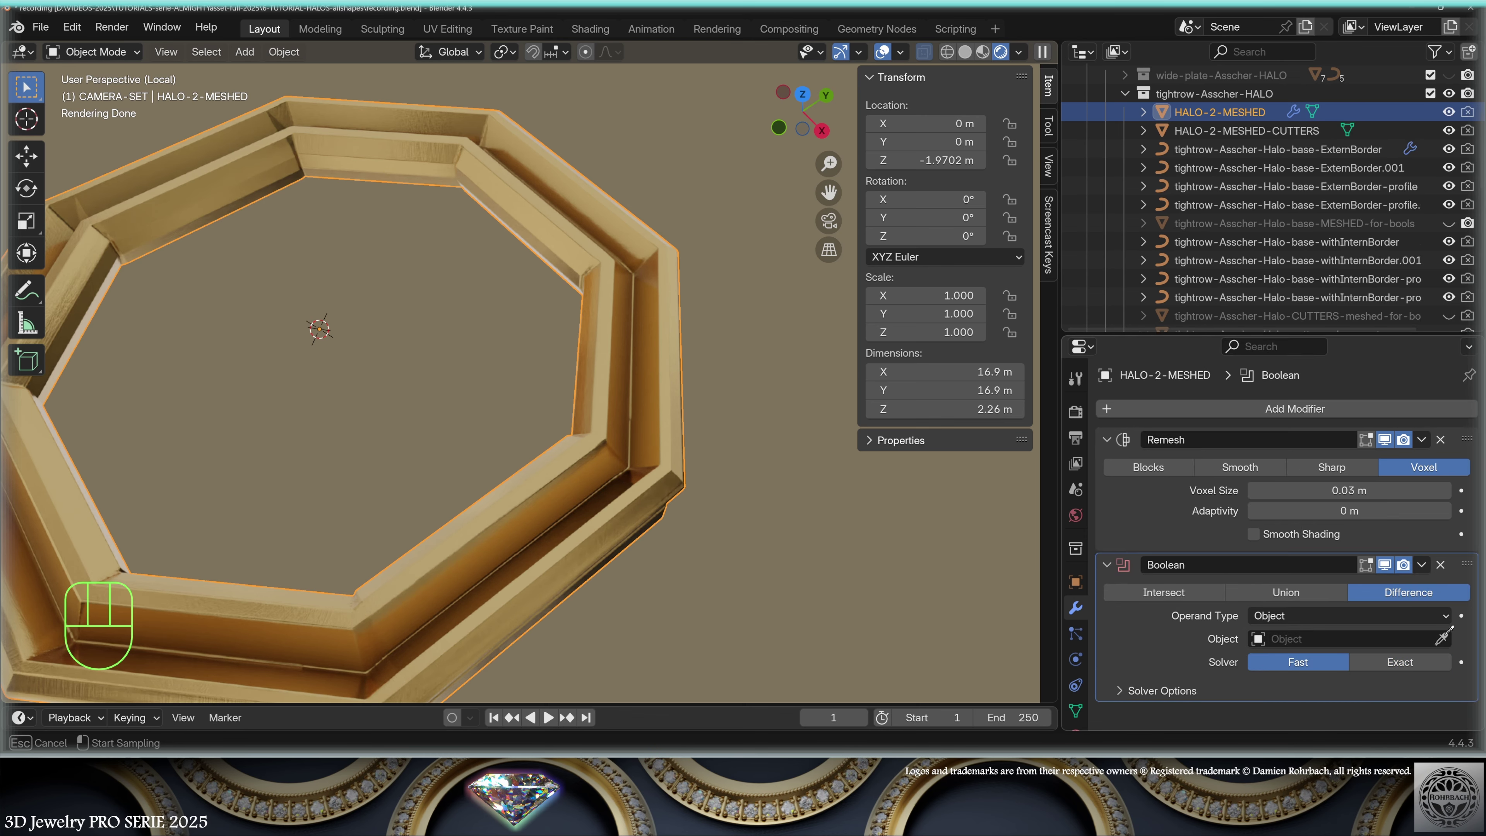
left_click(1261, 132)
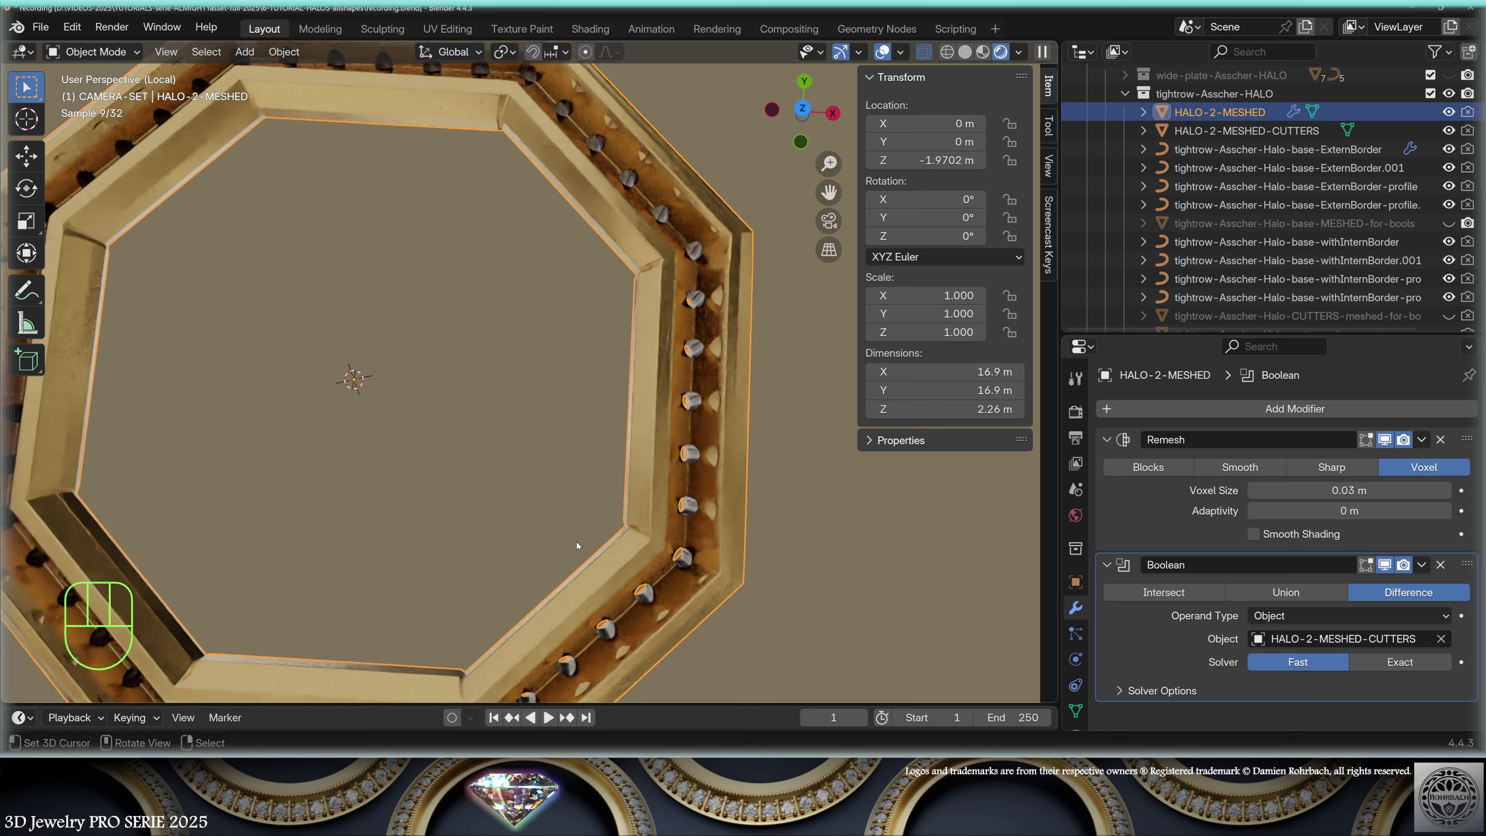
- Examine the gem seats and through-holes cut into the meshed halo border, including around its corners
middle_click_drag(576, 542, 597, 375)
middle_click_drag(597, 374, 670, 499, "shift")
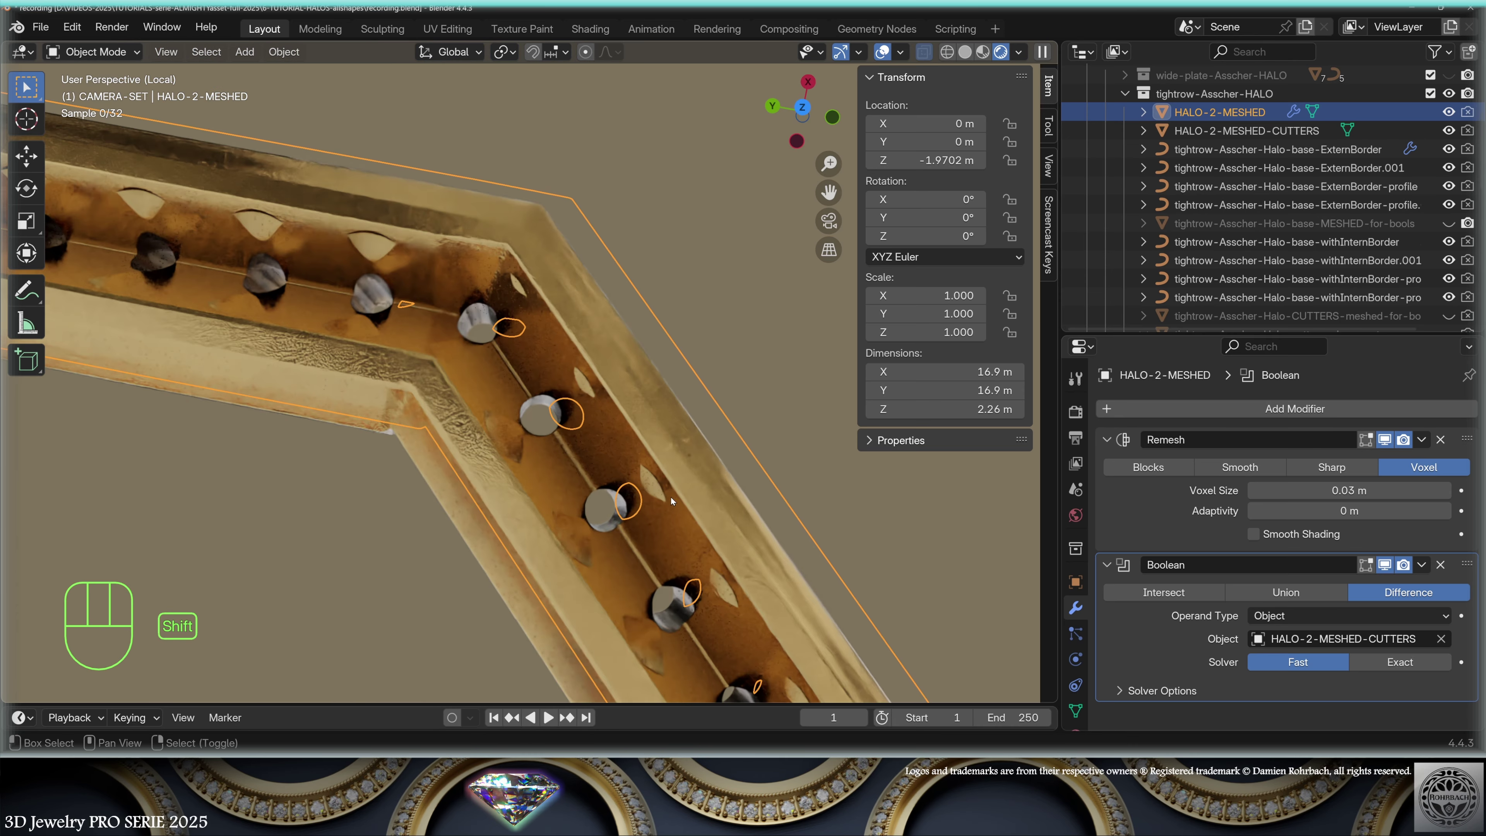
scroll(703, 425, "up", 4)
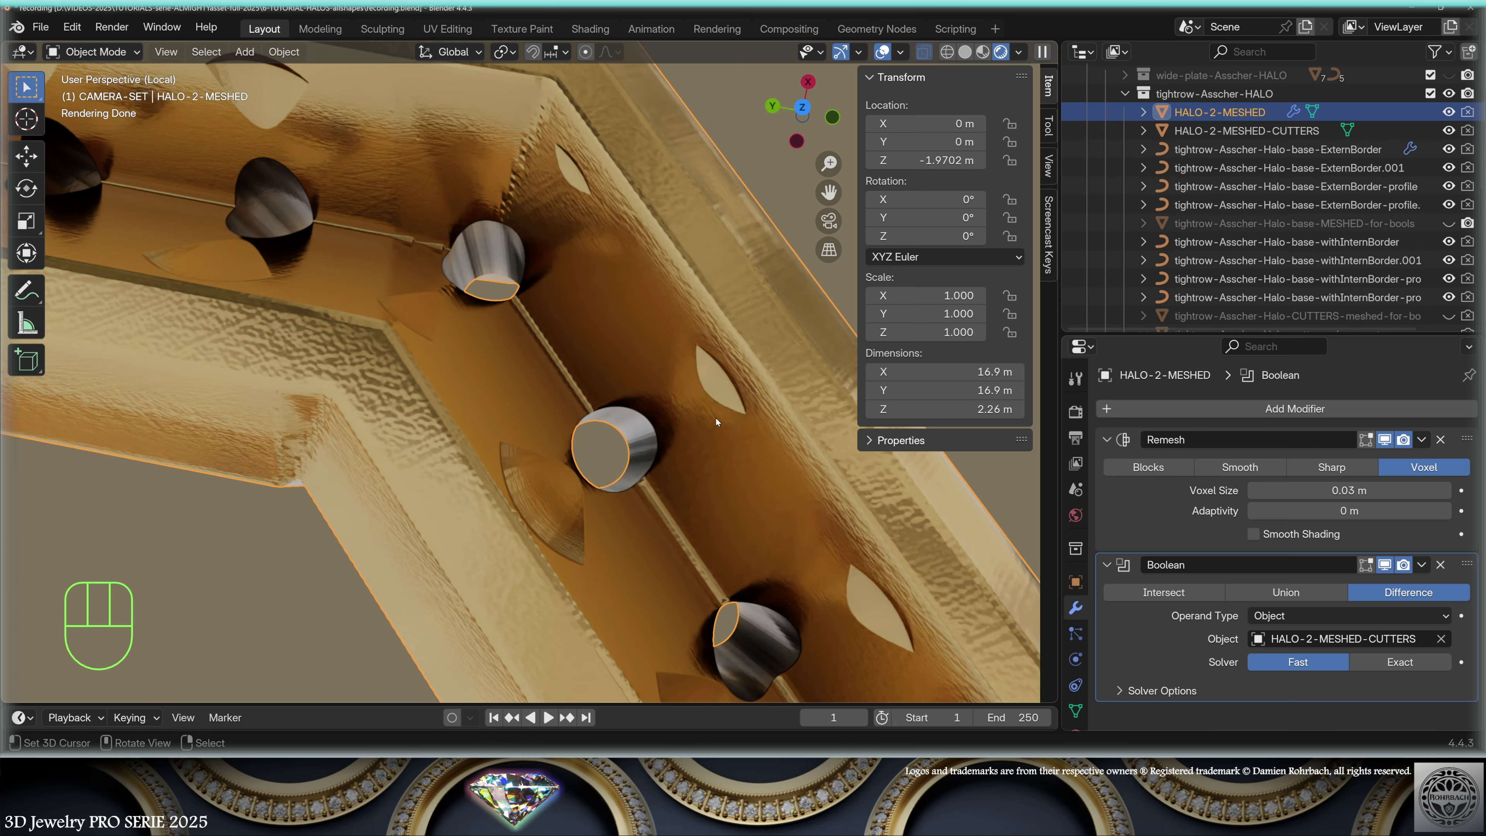
scroll(697, 507, "down", 5)
middle_click_drag(706, 517, 618, 467)
scroll(594, 427, "up", 5)
scroll(593, 426, "down", 8)
- Return to the full scene, save the file, and hide HALO-2-MESHED-CUTTERS together with the halo's border and profile curves
key("KP_Divide")
middle_click_drag(618, 468, 638, 410, "shift")
key("ctrl+s")
scroll(740, 321, "up", 5)
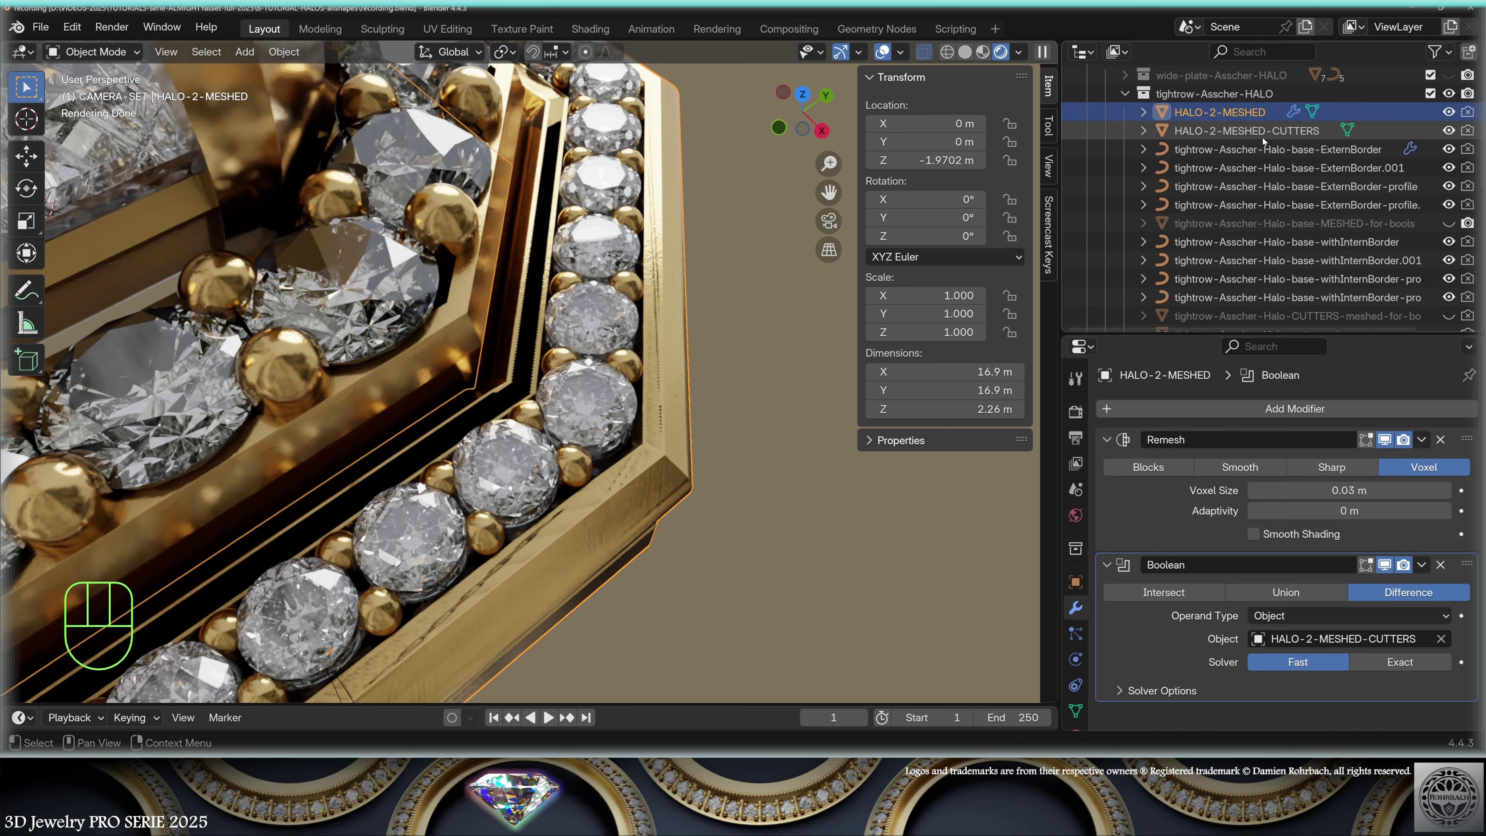
left_click(1449, 168)
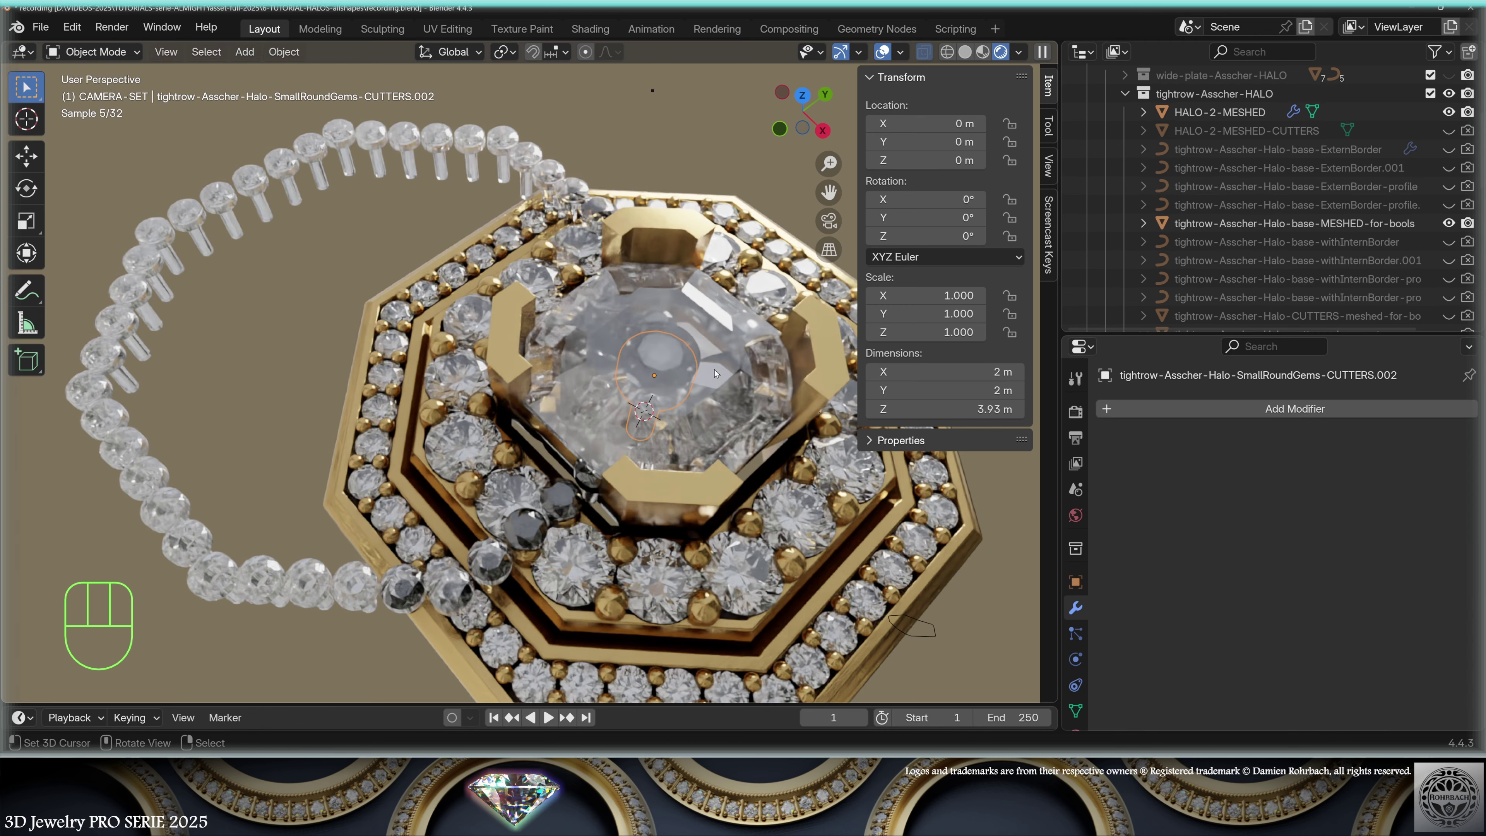
middle_click_drag(706, 337, 675, 338)
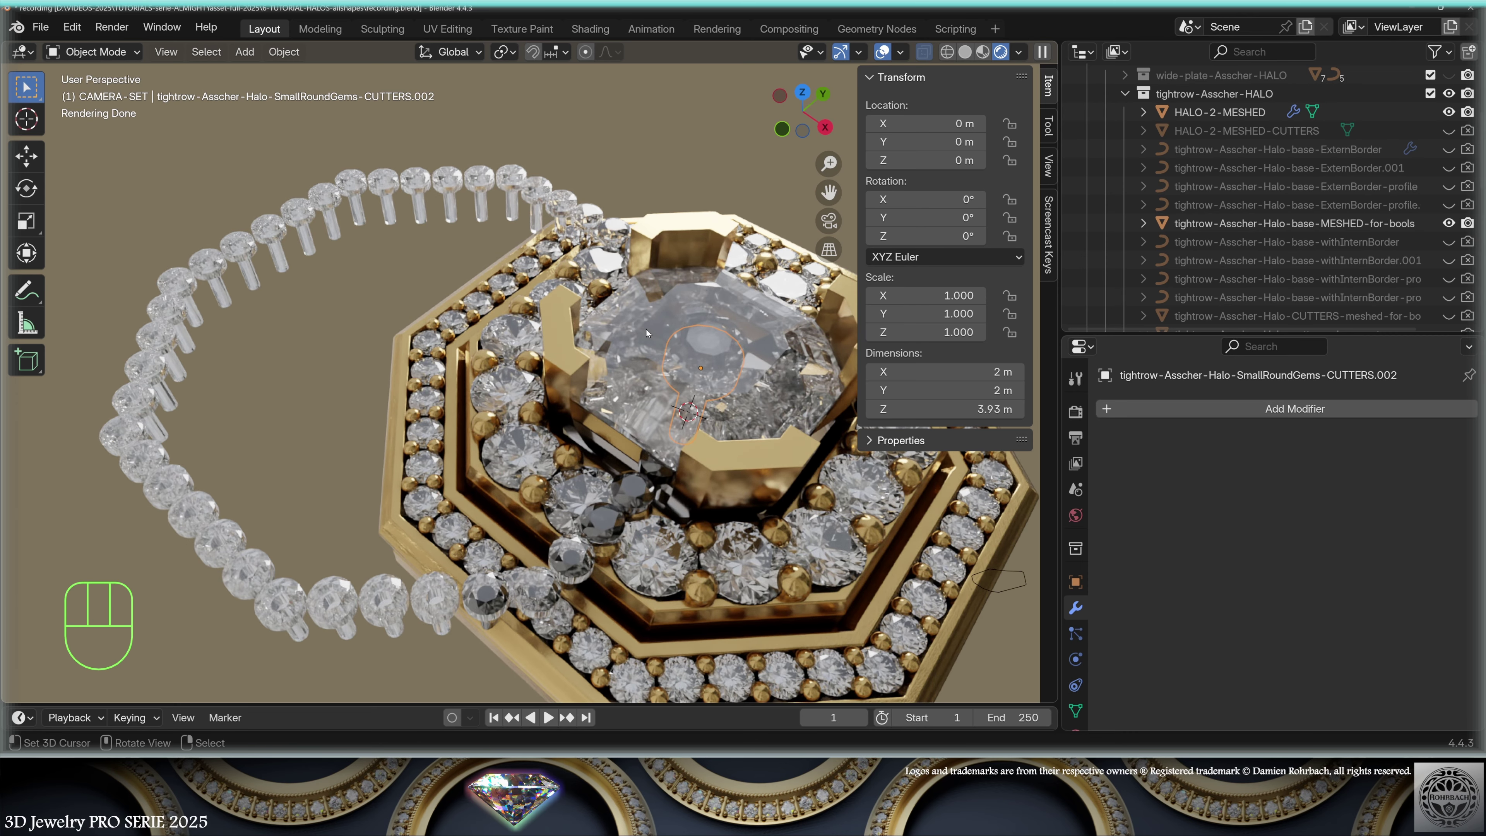
- Isolate the ring of gem cutters tightrow-Asscher-Halo-SmallRoundGems.003 in local view
scroll(1229, 193, "down", 5)
left_click(1229, 190)
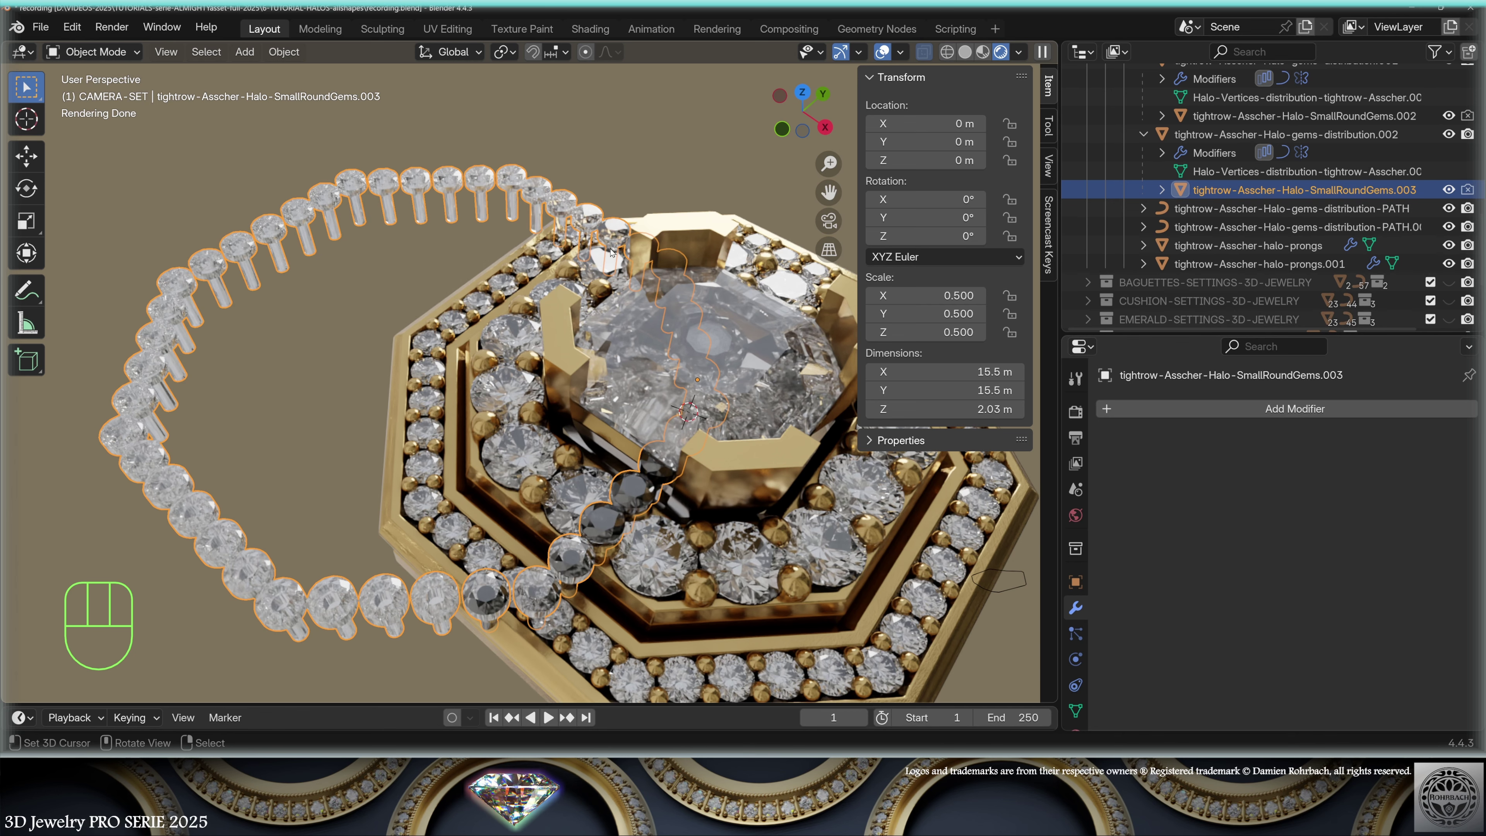
key("KP_Divide")
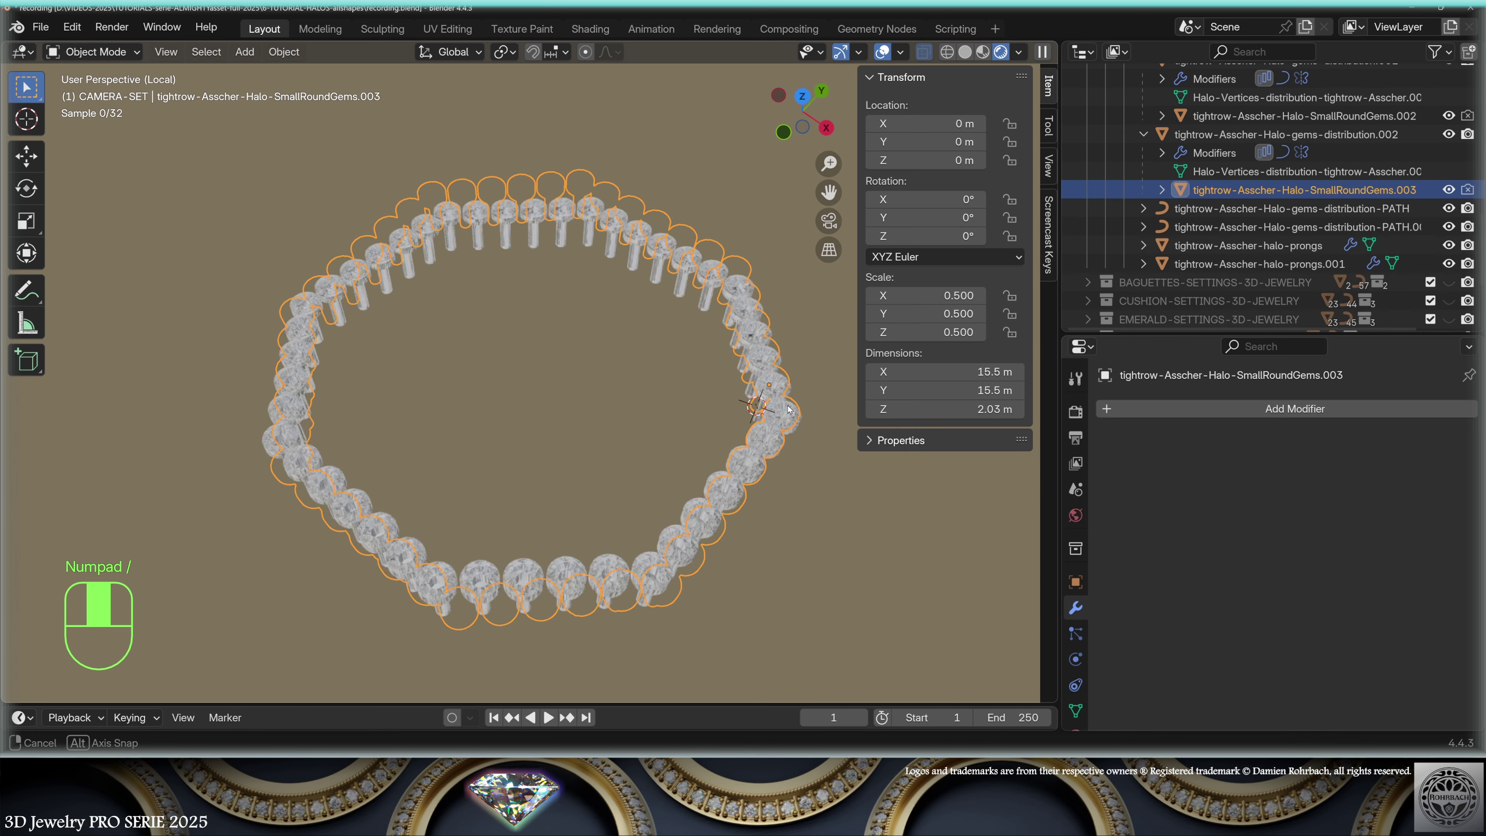
middle_click_drag(732, 328, 804, 384)
scroll(696, 383, "up", 6)
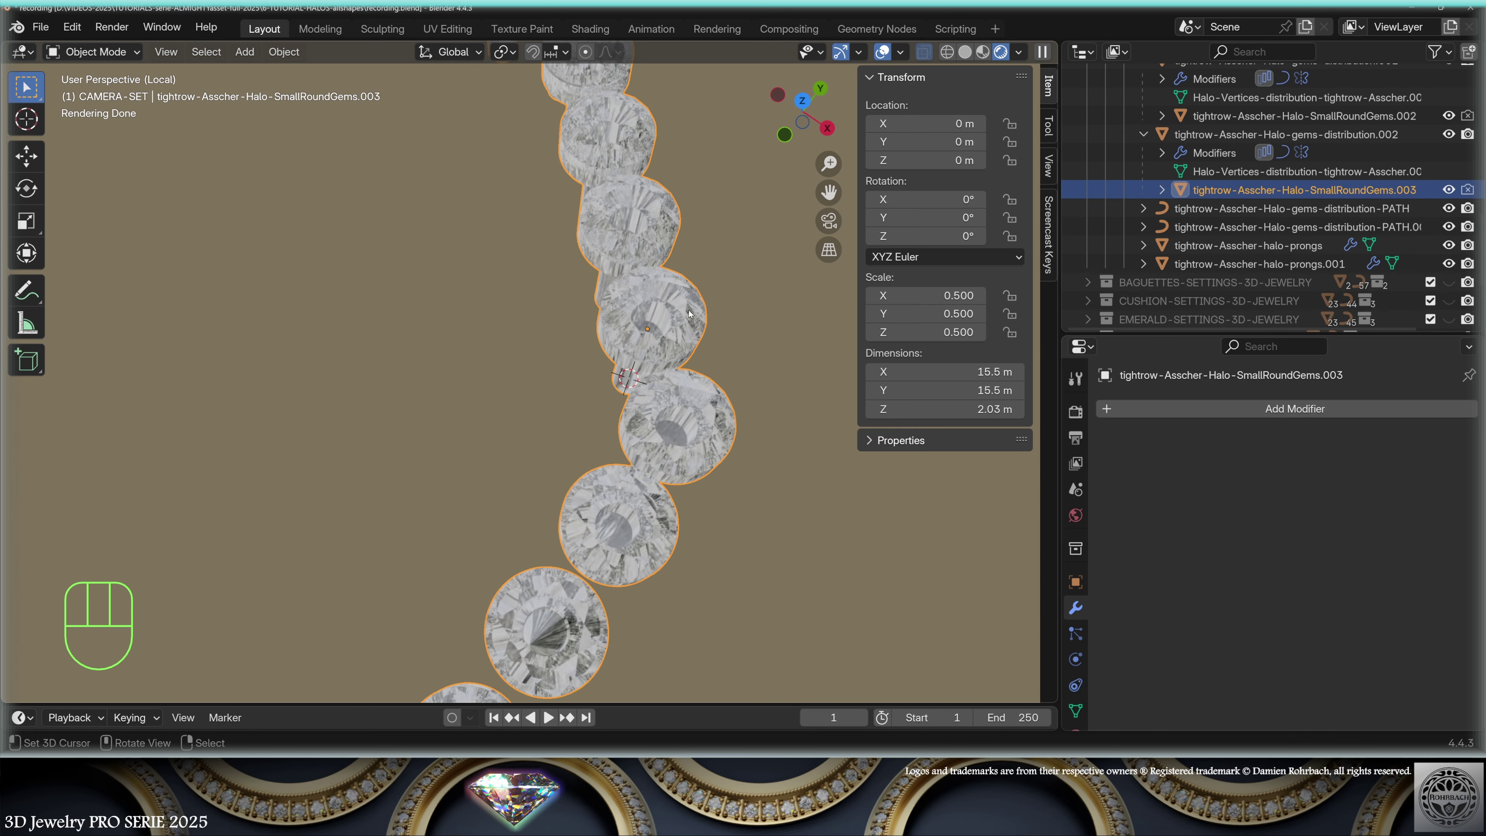
middle_click_drag(742, 304, 607, 332)
scroll(435, 344, "up", 4)
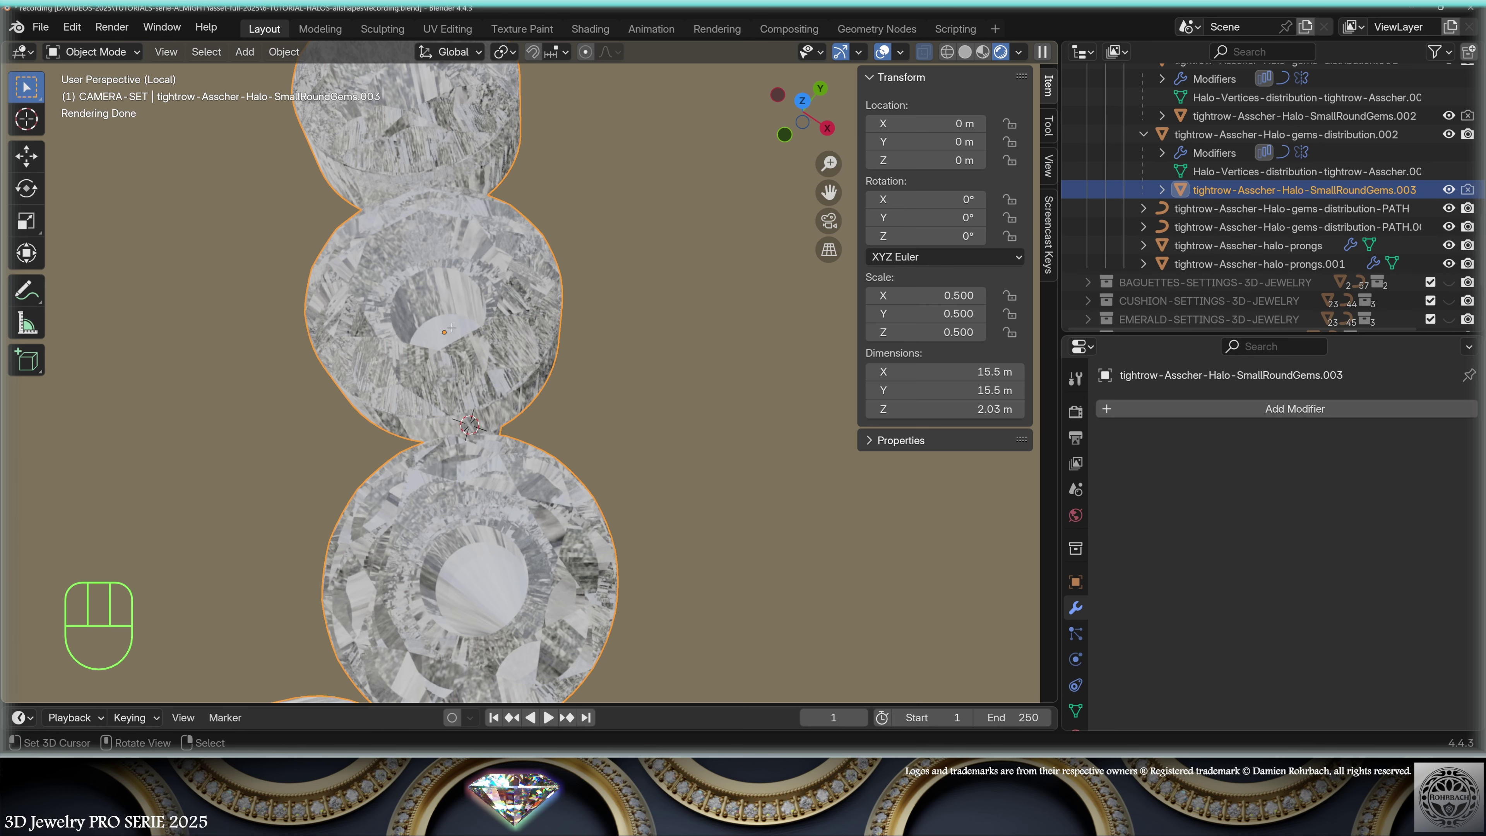
- Delete every cutter in the SmallRoundGems.003 mesh except the single one at its origin, and return to the full scene
key("Tab")
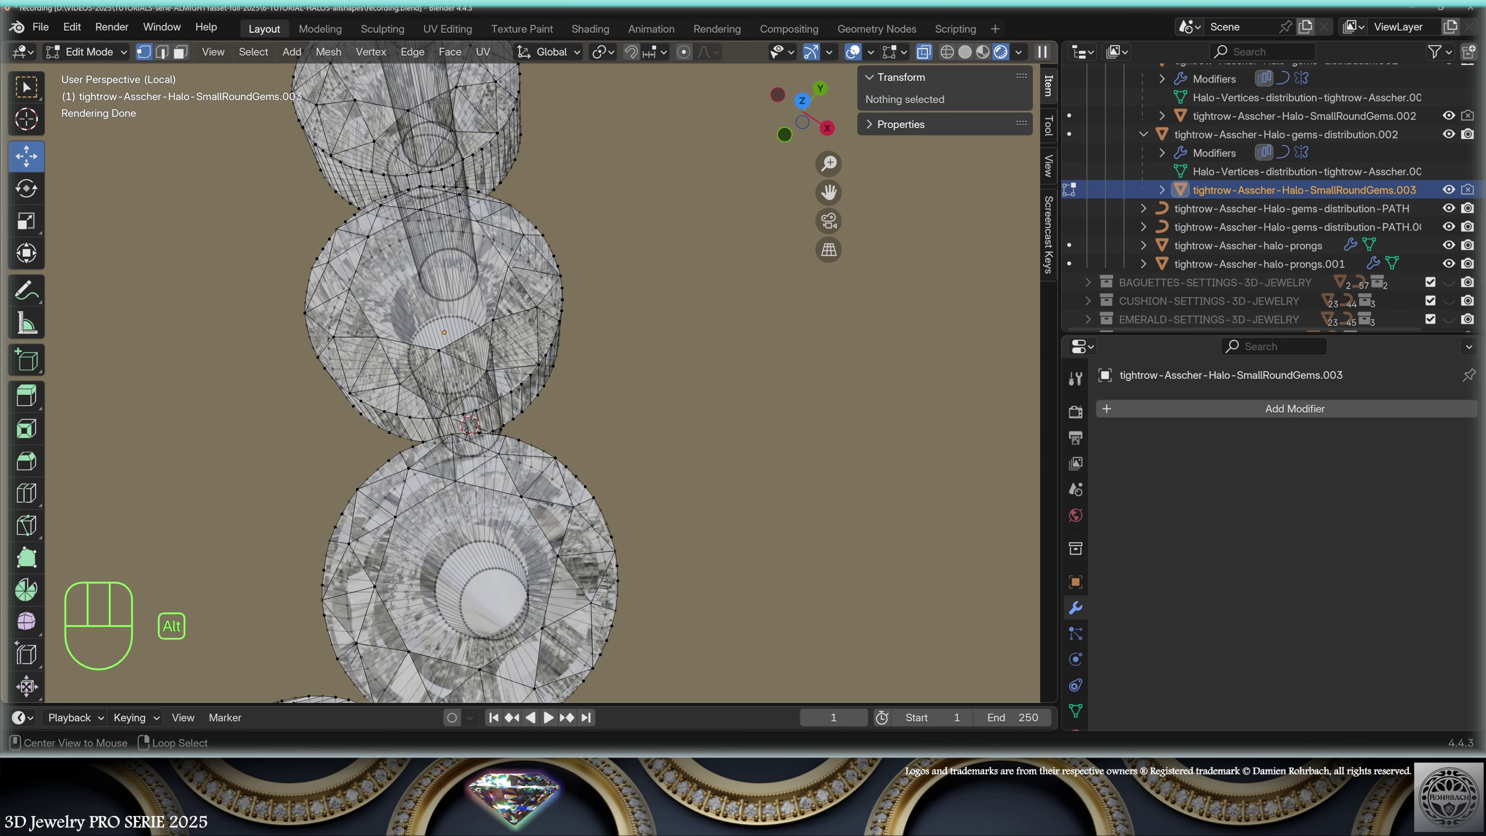
key("alt+a")
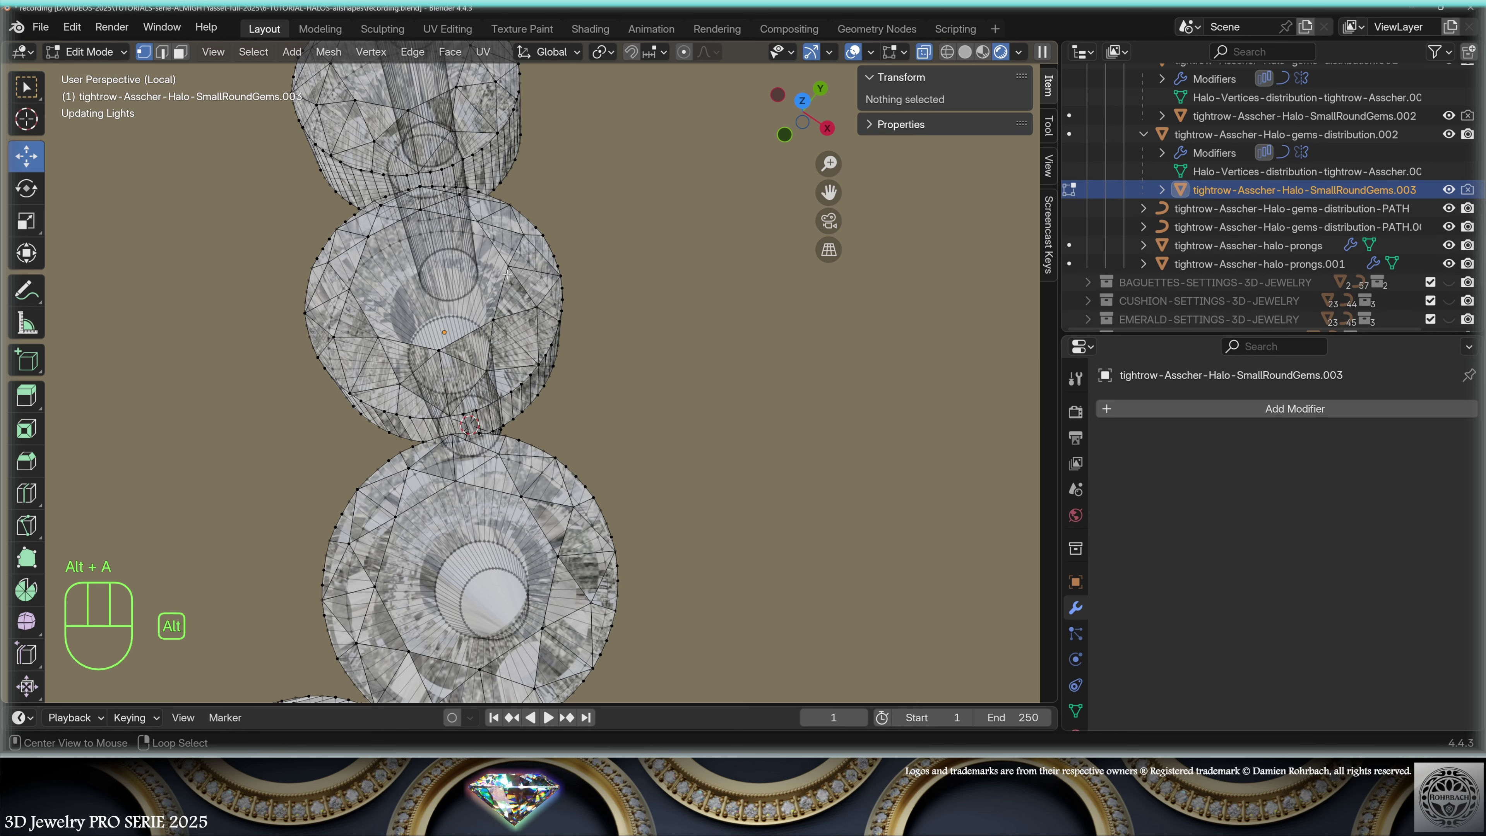
key("l")
key("ctrl")
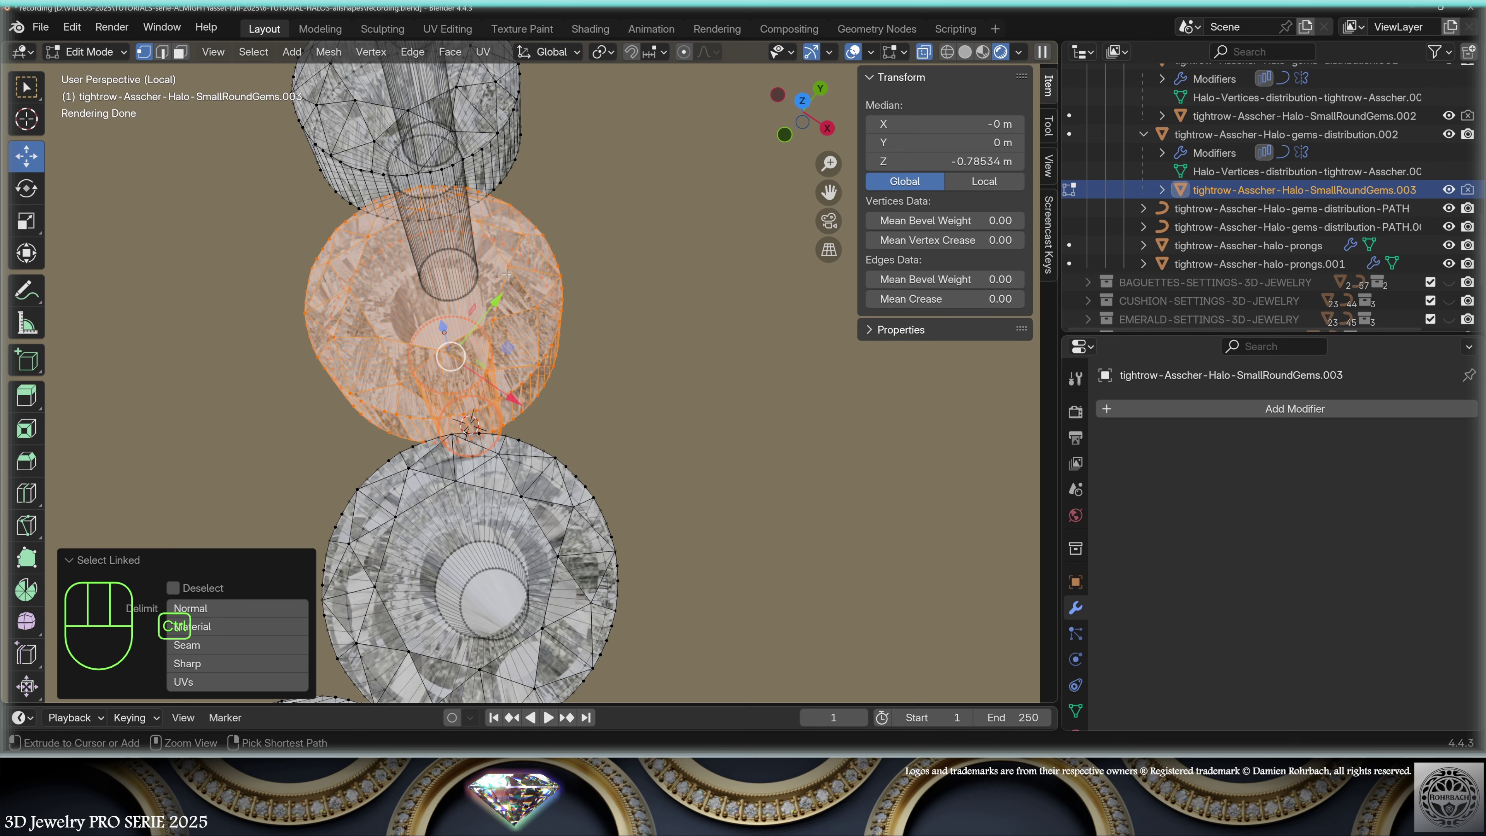
key("Delete")
left_click(653, 316)
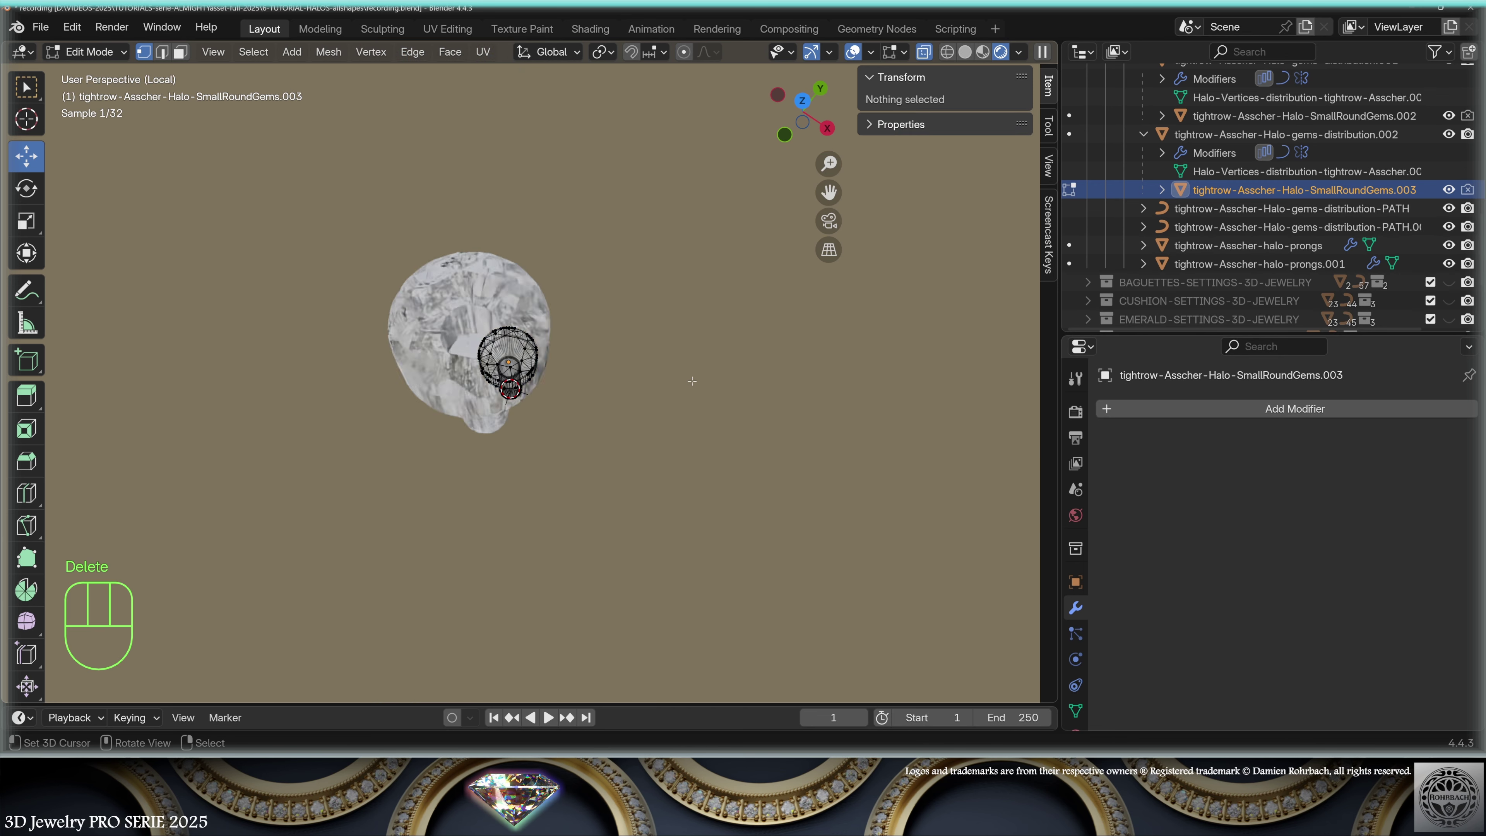
middle_click_drag(690, 382, 640, 322)
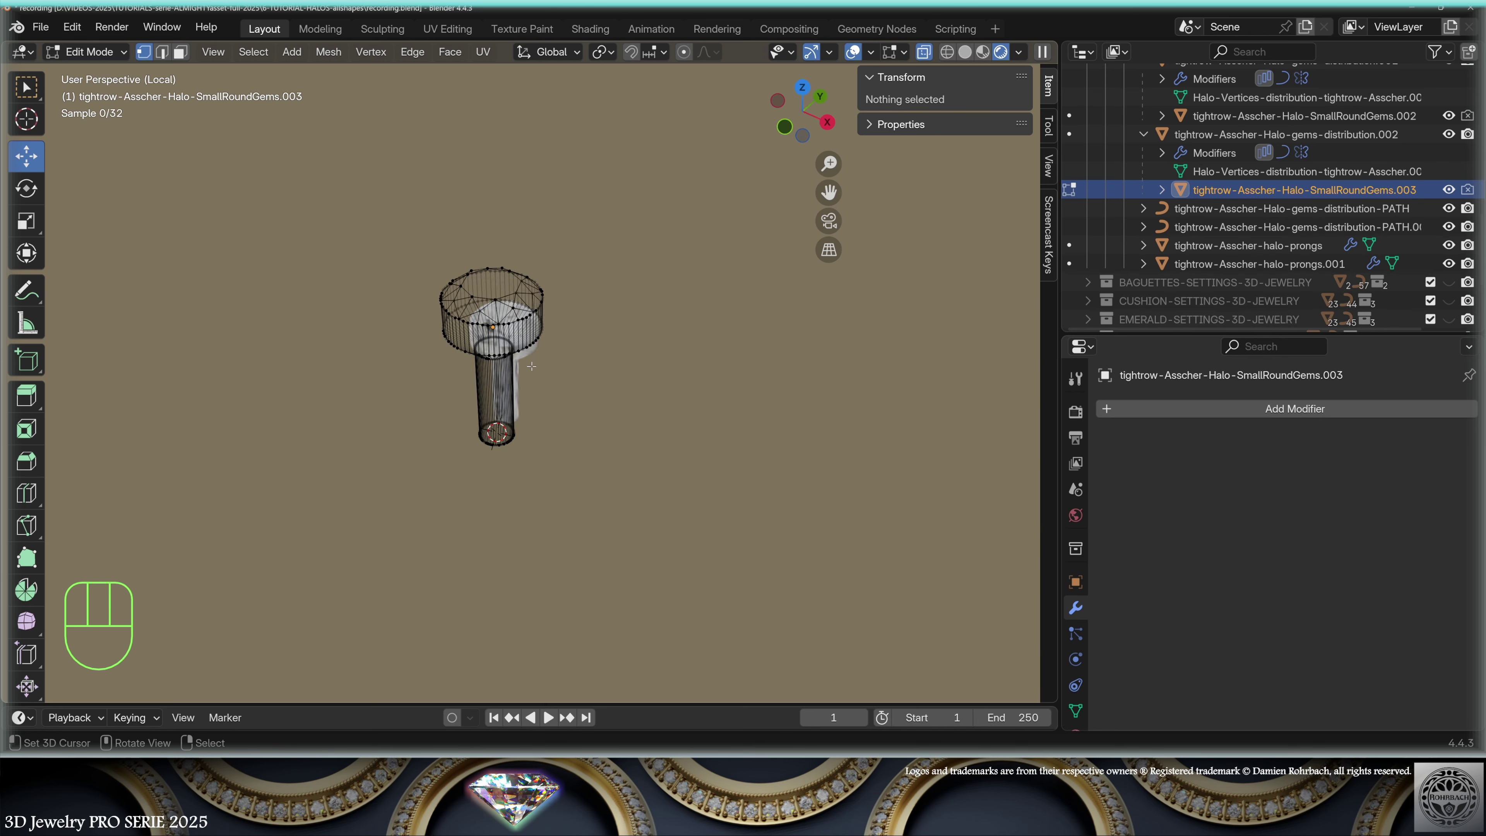
scroll(601, 333, "up", 4)
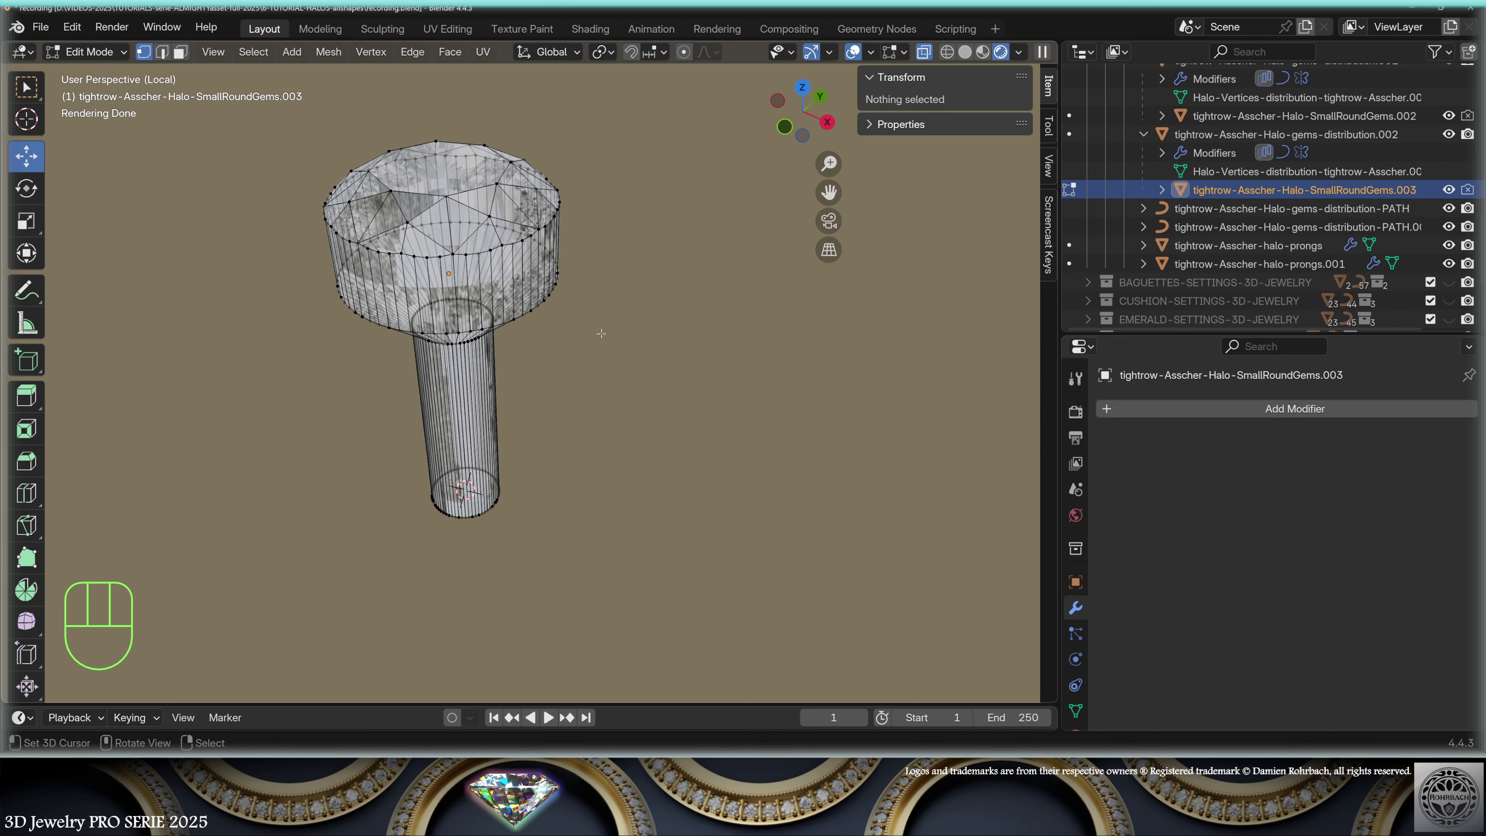
key("Tab")
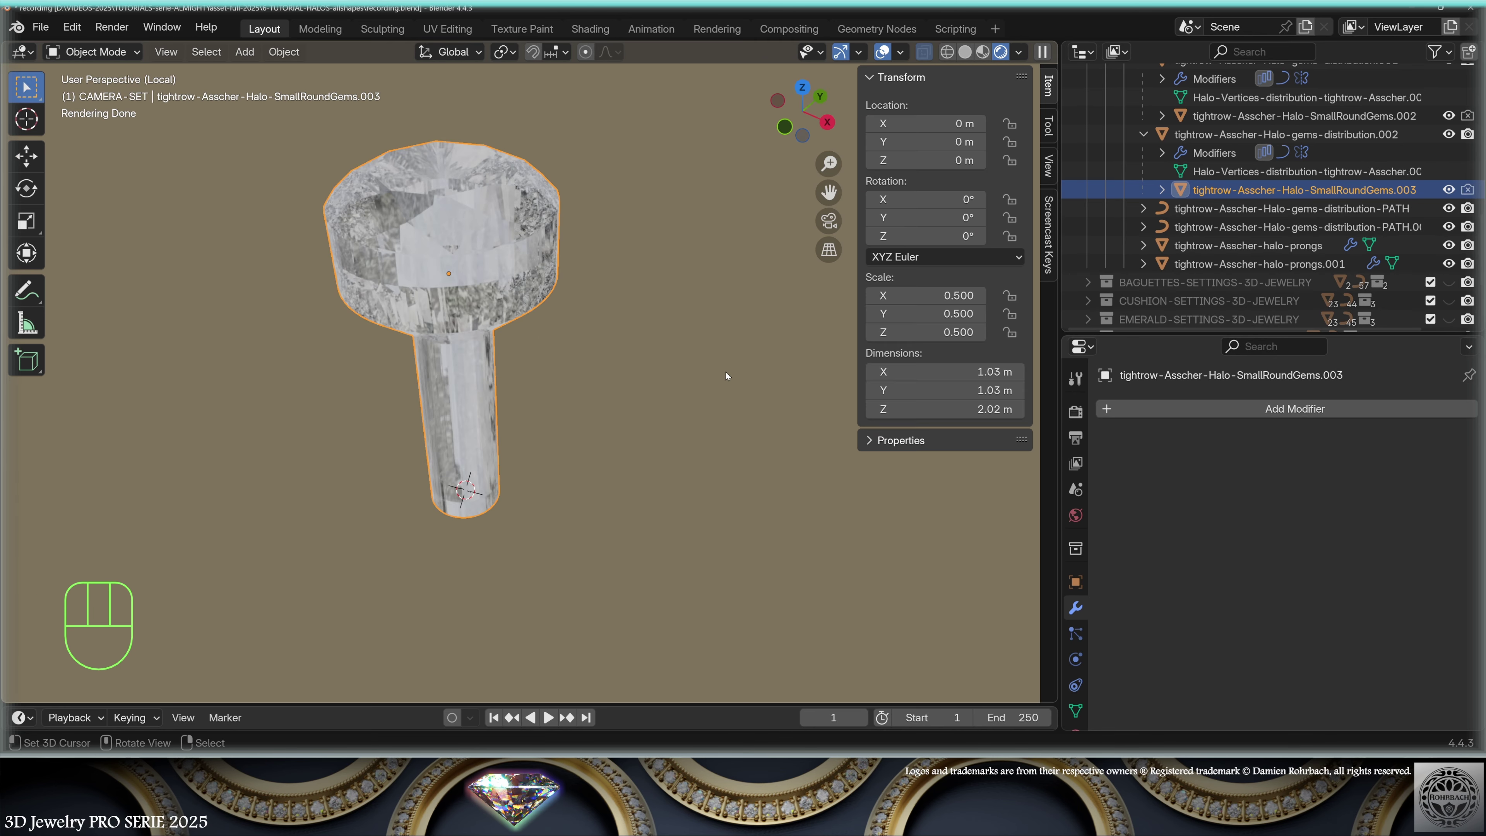
key("KP_Divide")
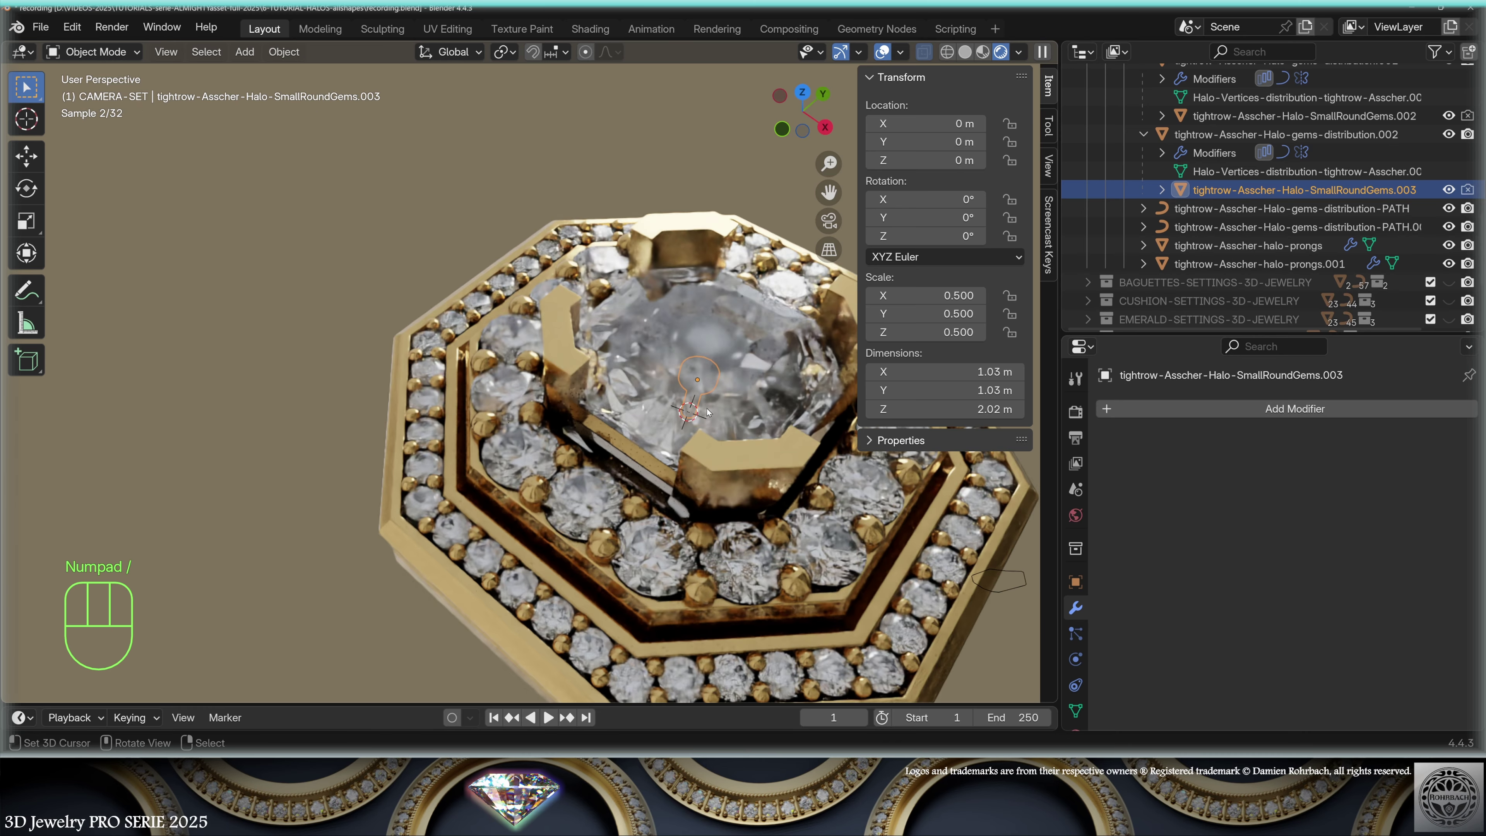
- Hide SmallRoundGems.003 and SmallRoundGems-CUTTERS.002, temporarily hiding the center gem to reach the cutter beneath it
left_click(1450, 190)
left_click(739, 367)
key("h")
left_click(712, 372)
key("KP_Decimal")
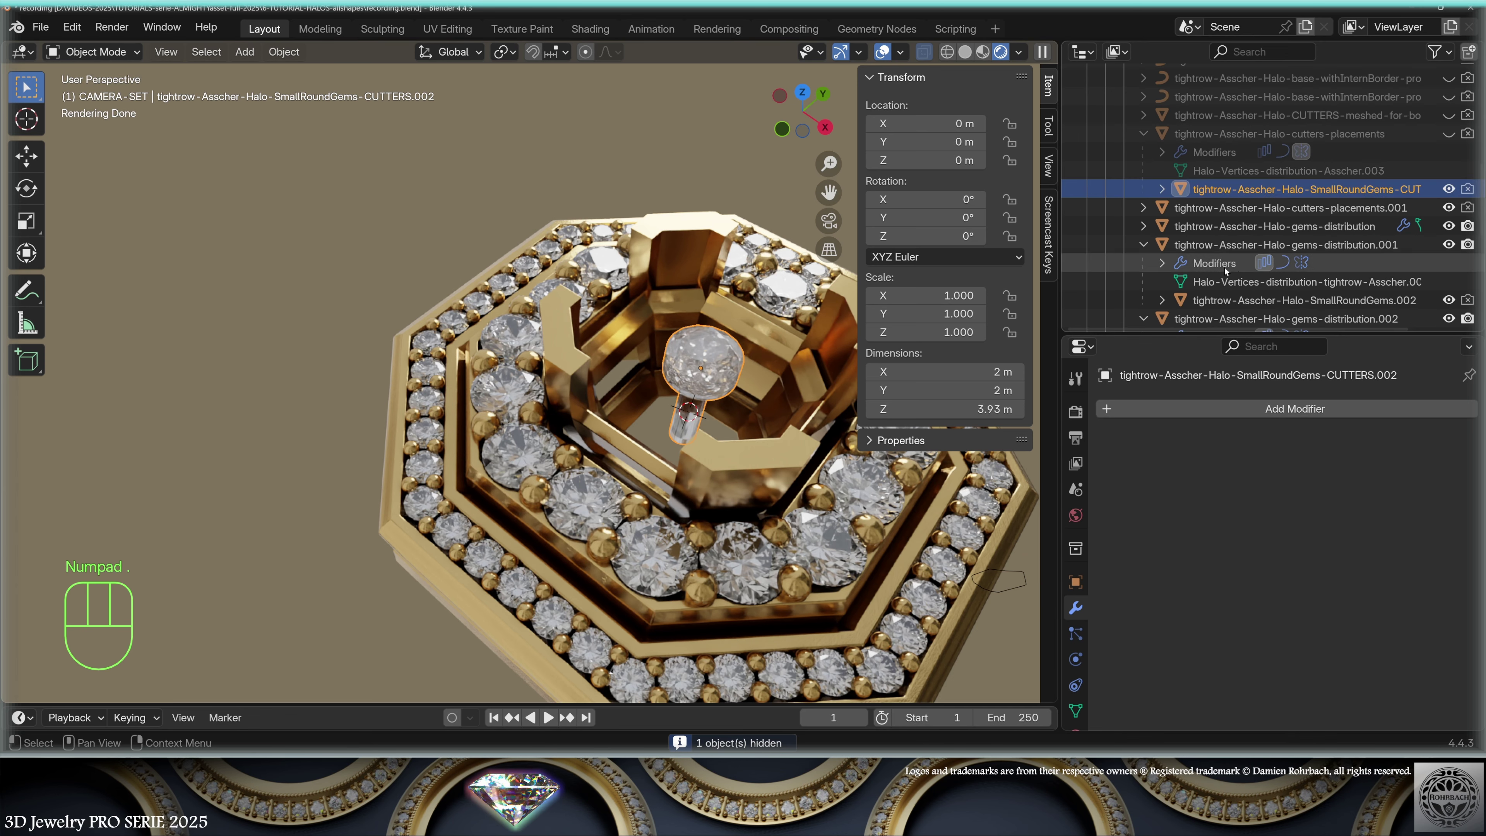
left_click(1450, 189)
- Hide asscher-CORNERS-profile, and show the Asscher gemstone and the ground plane
left_click(705, 362)
middle_click_drag(1382, 246, 1322, 180)
key("h")
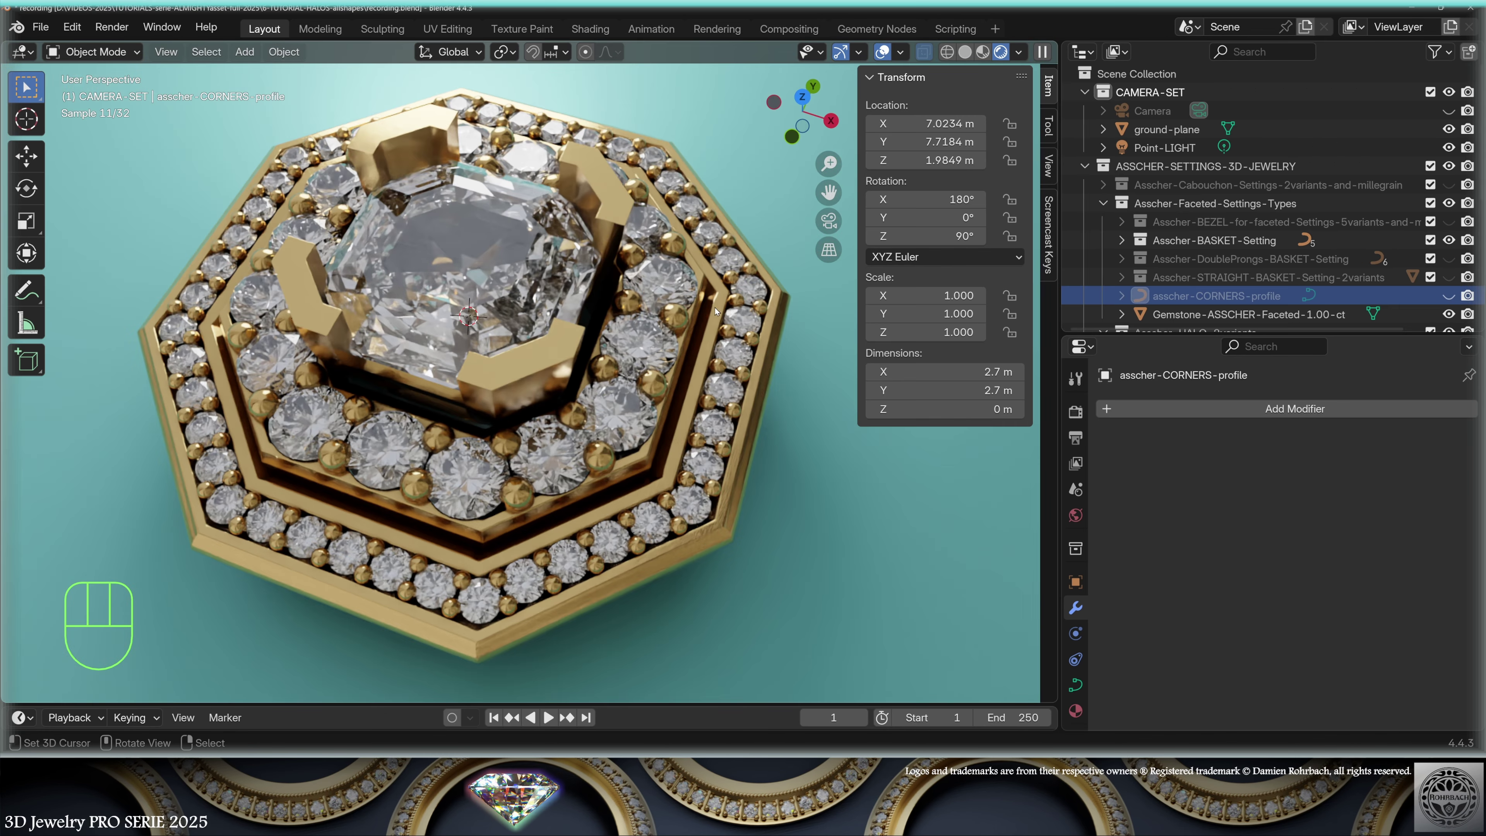
- Examine the complete double-halo Asscher setting on the ground plane from several angles
scroll(480, 433, "down", 3)
middle_click_drag(480, 433, 591, 457)
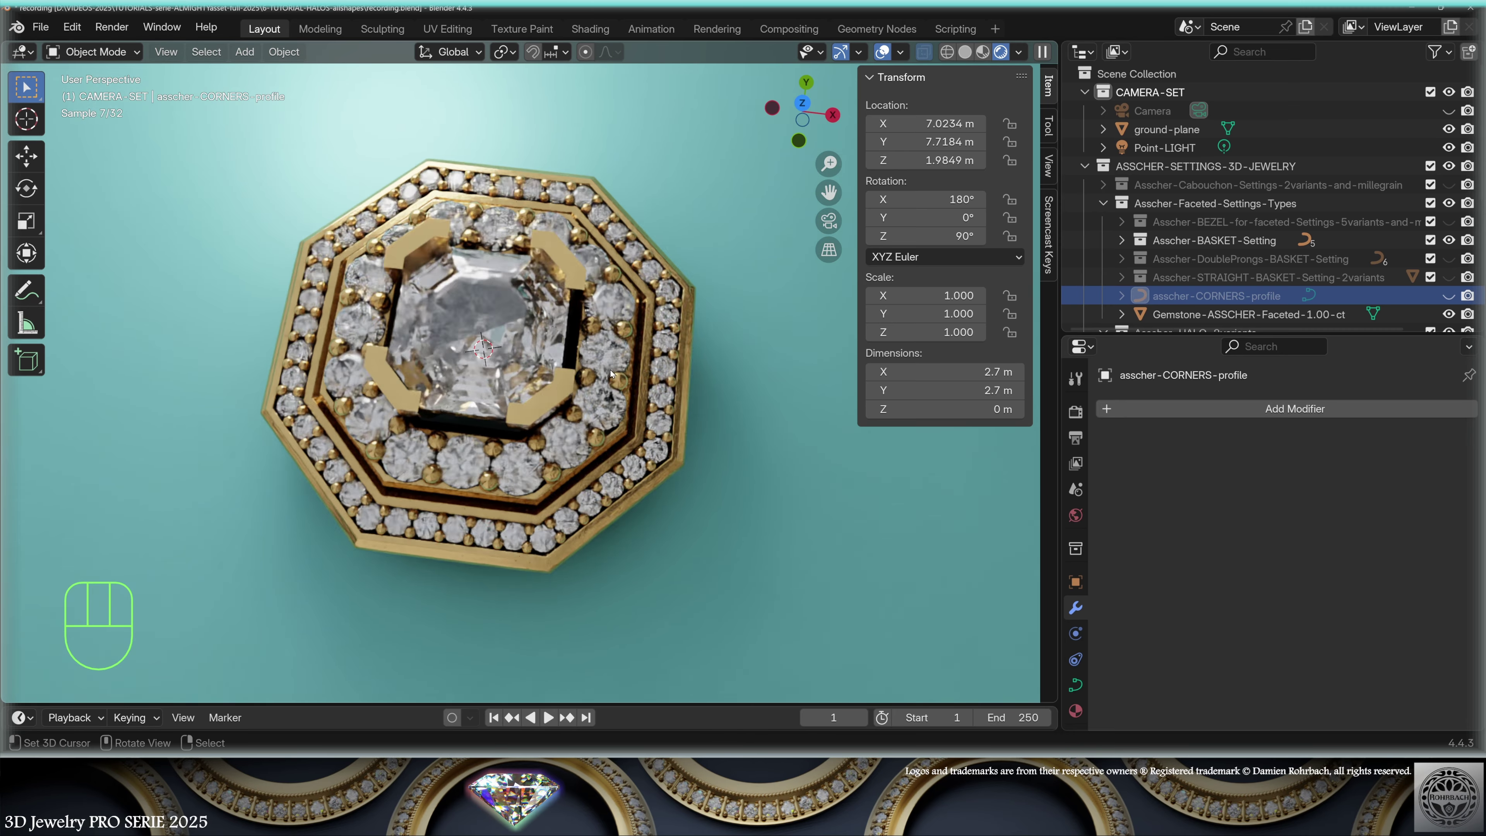
scroll(693, 392, "up", 2)
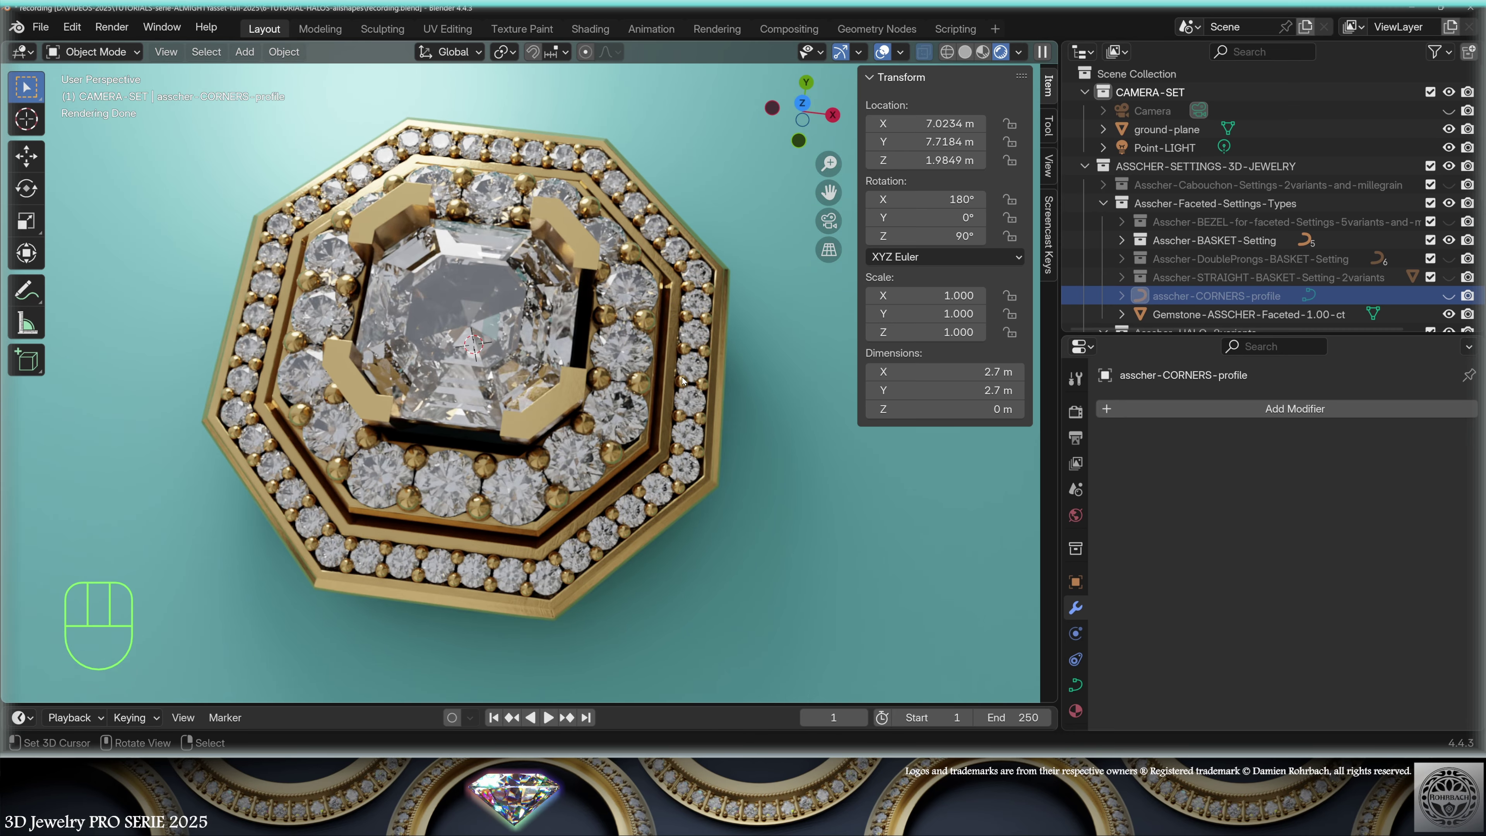
middle_click_drag(682, 380, 711, 356)
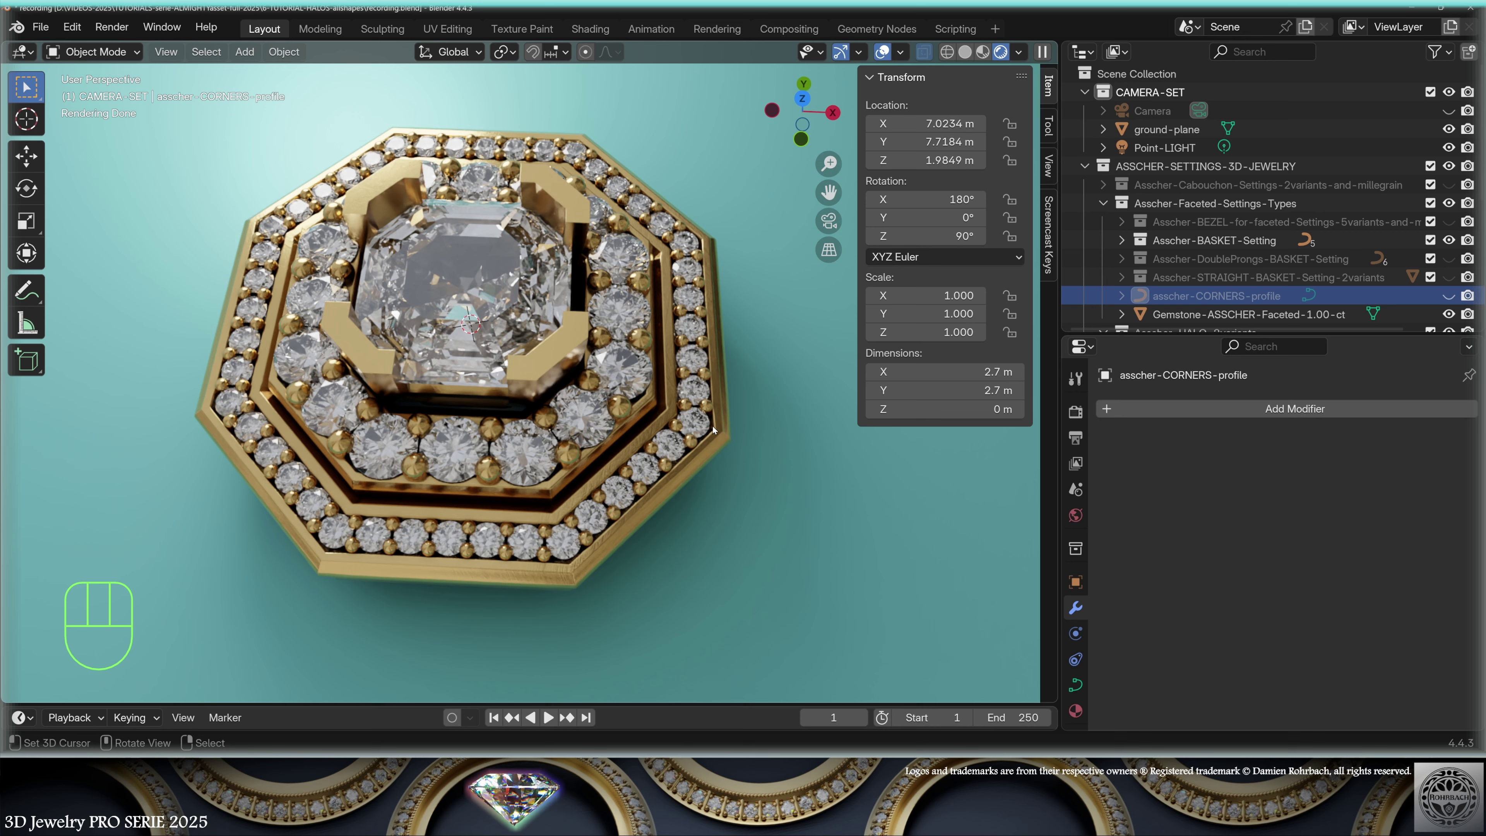
middle_click_drag(712, 430, 832, 566)
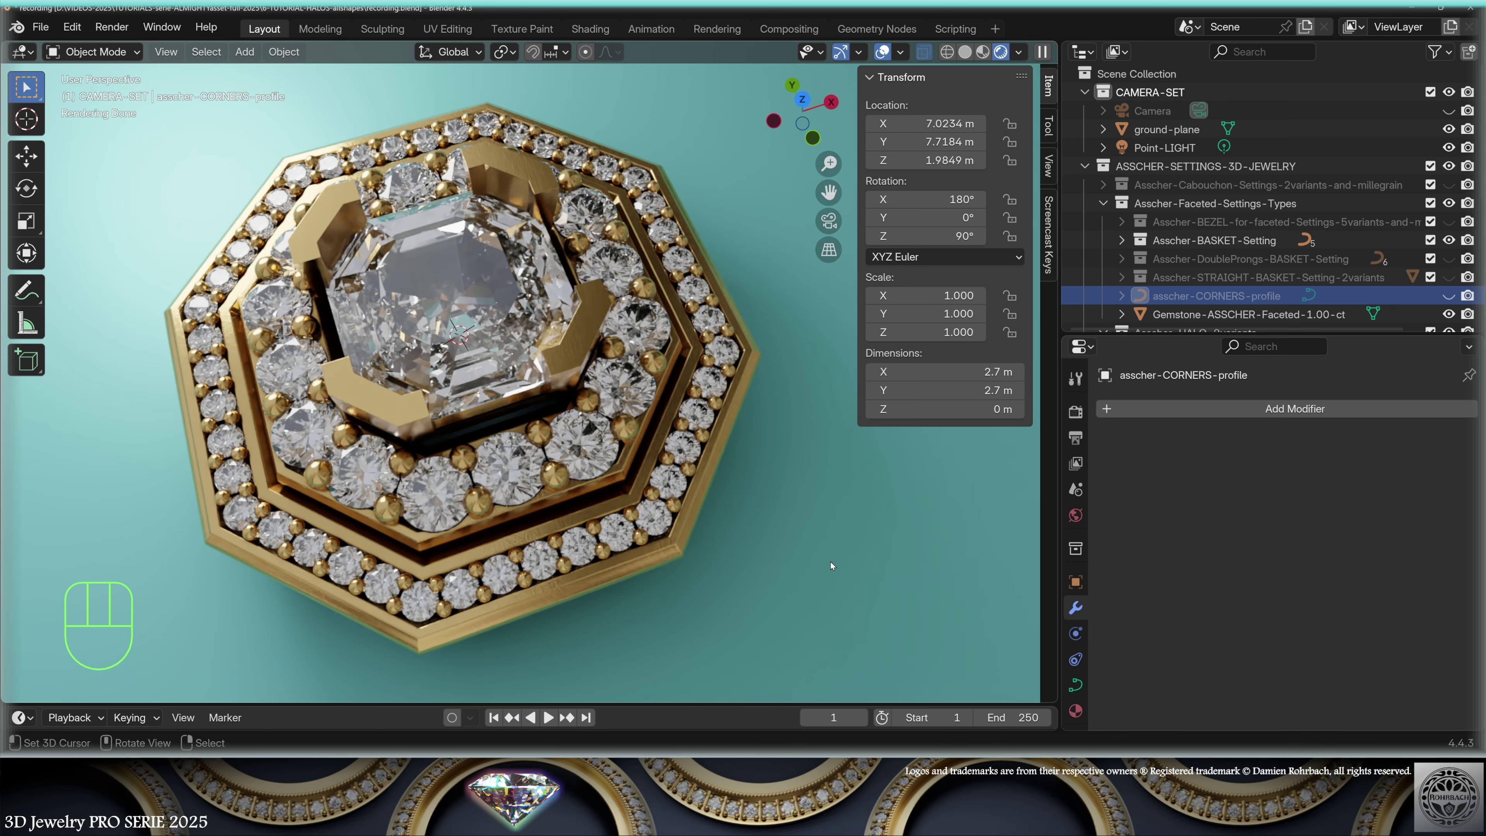
- Place the 3D cursor on the ground plane away from the jewel and save the file
left_click(832, 563)
right_click(958, 619, "shift")
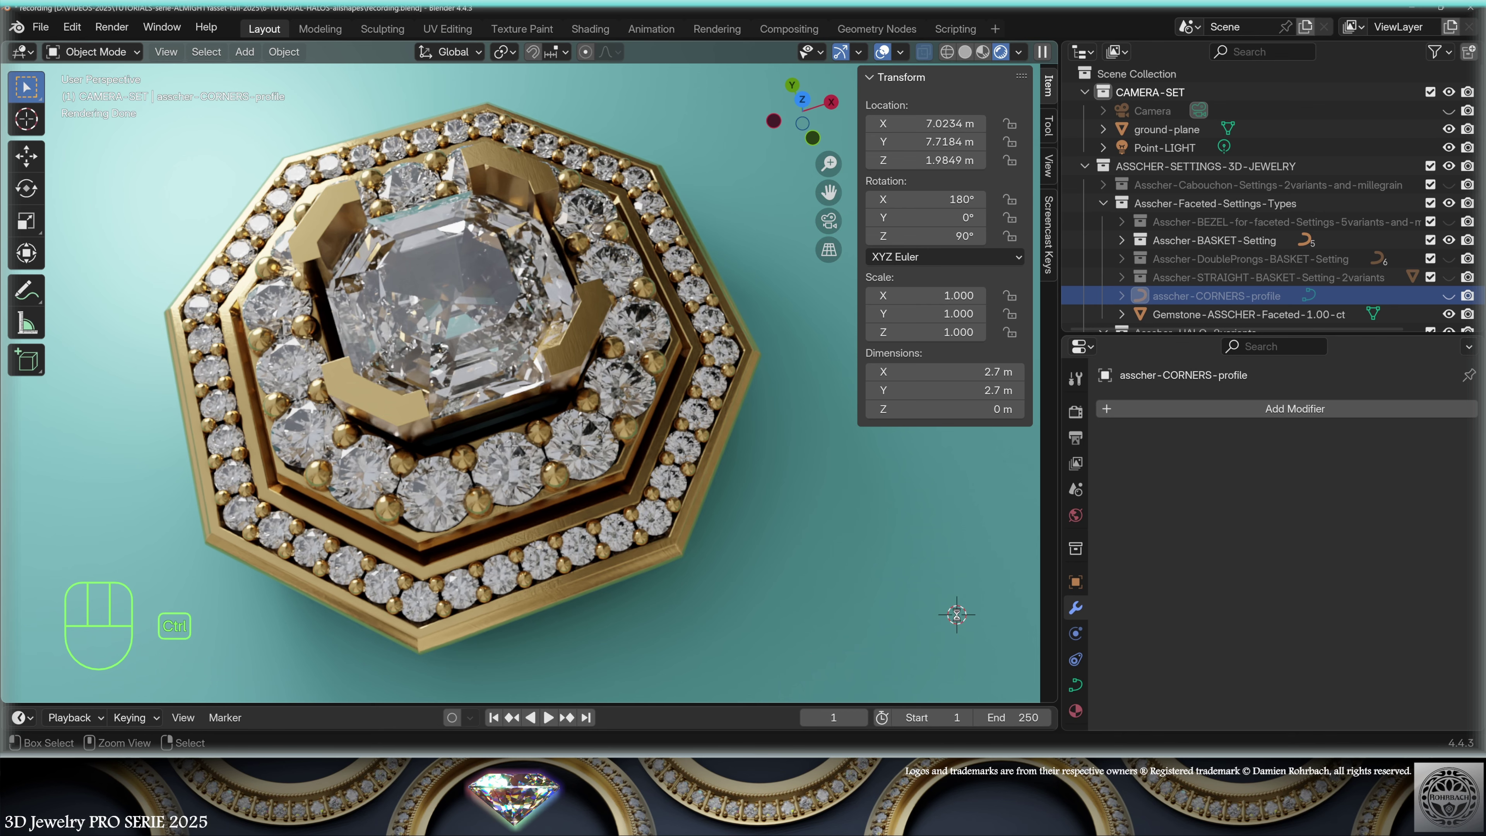
key("ctrl+s")
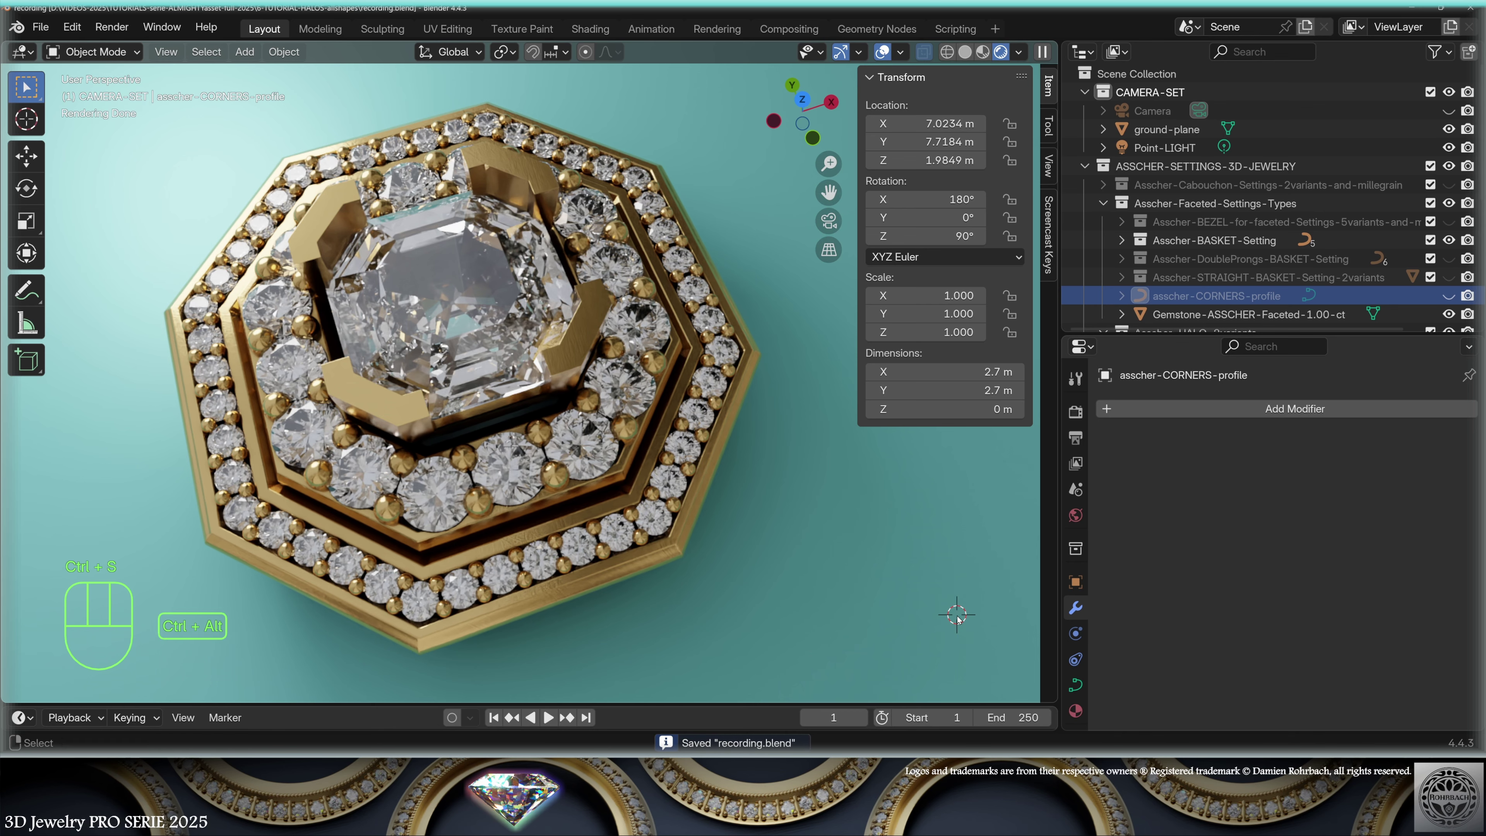
- Align the camera to the current view, unhide it and set its lens type to Perspective
key("ctrl+alt+KP_0")
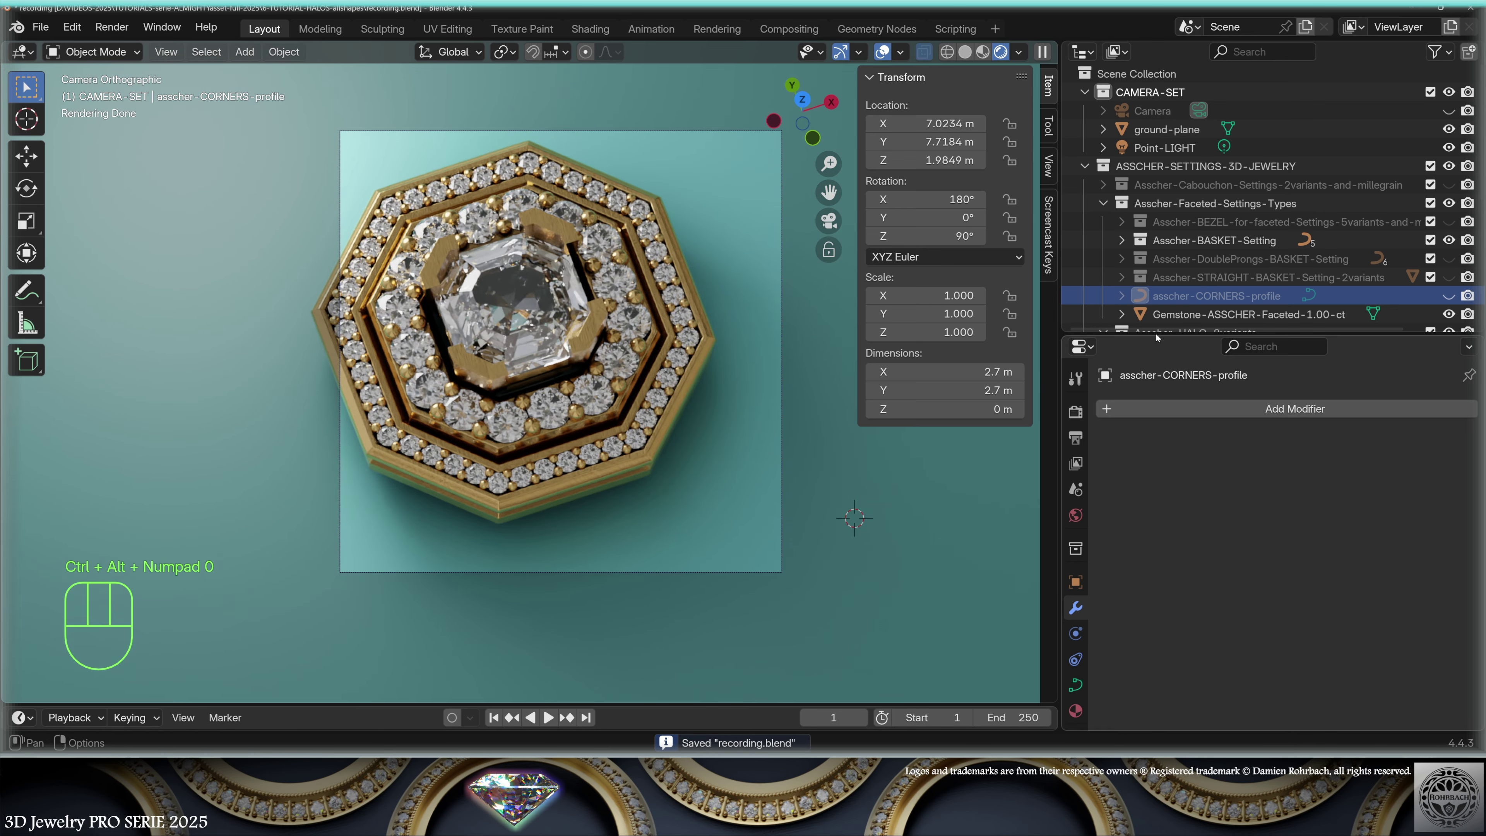
left_click(1431, 113)
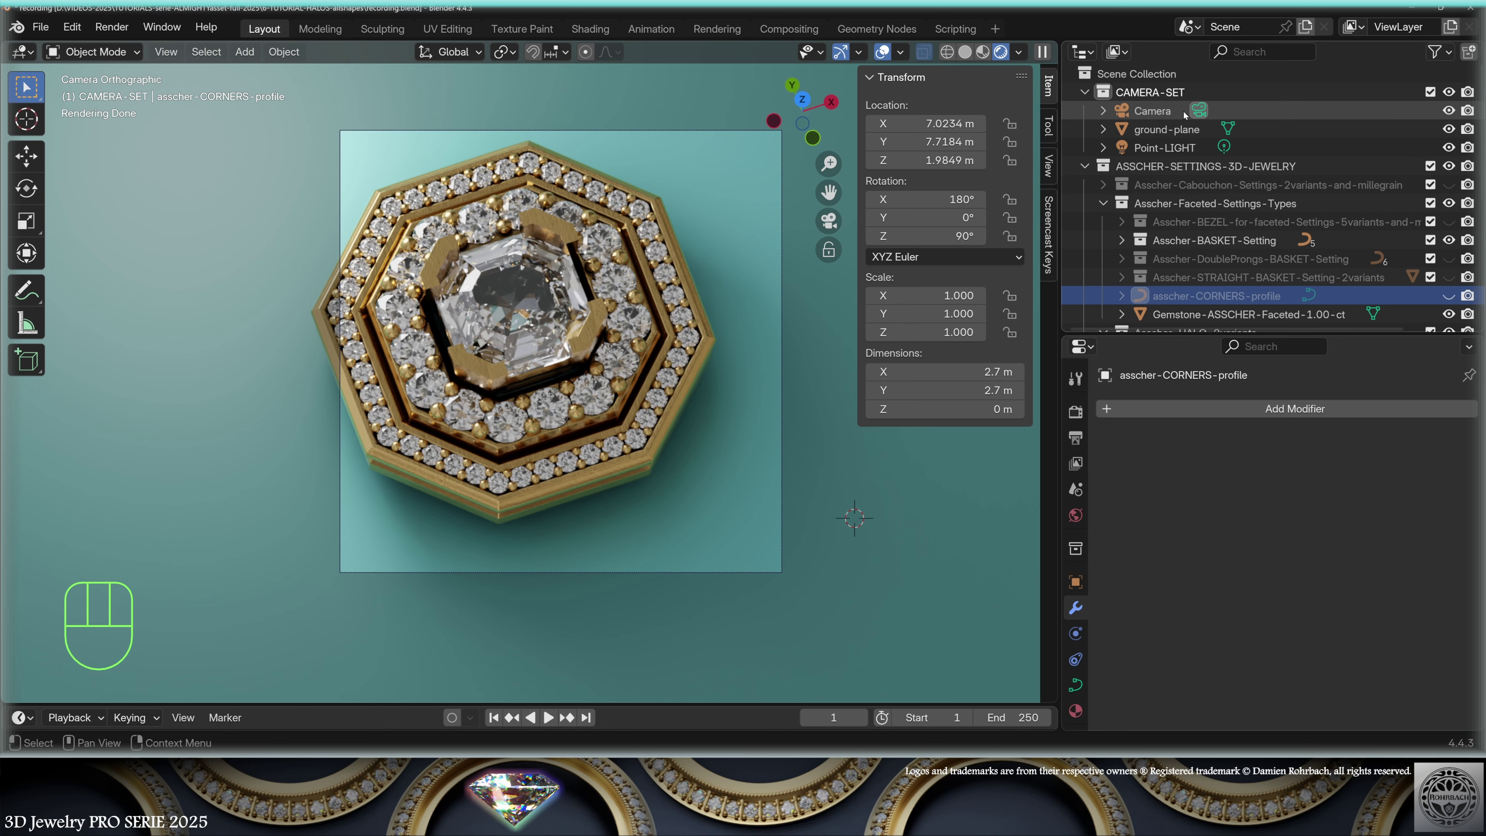
left_click(1076, 581)
left_click(1076, 659)
left_click(1290, 468)
left_click(1293, 495)
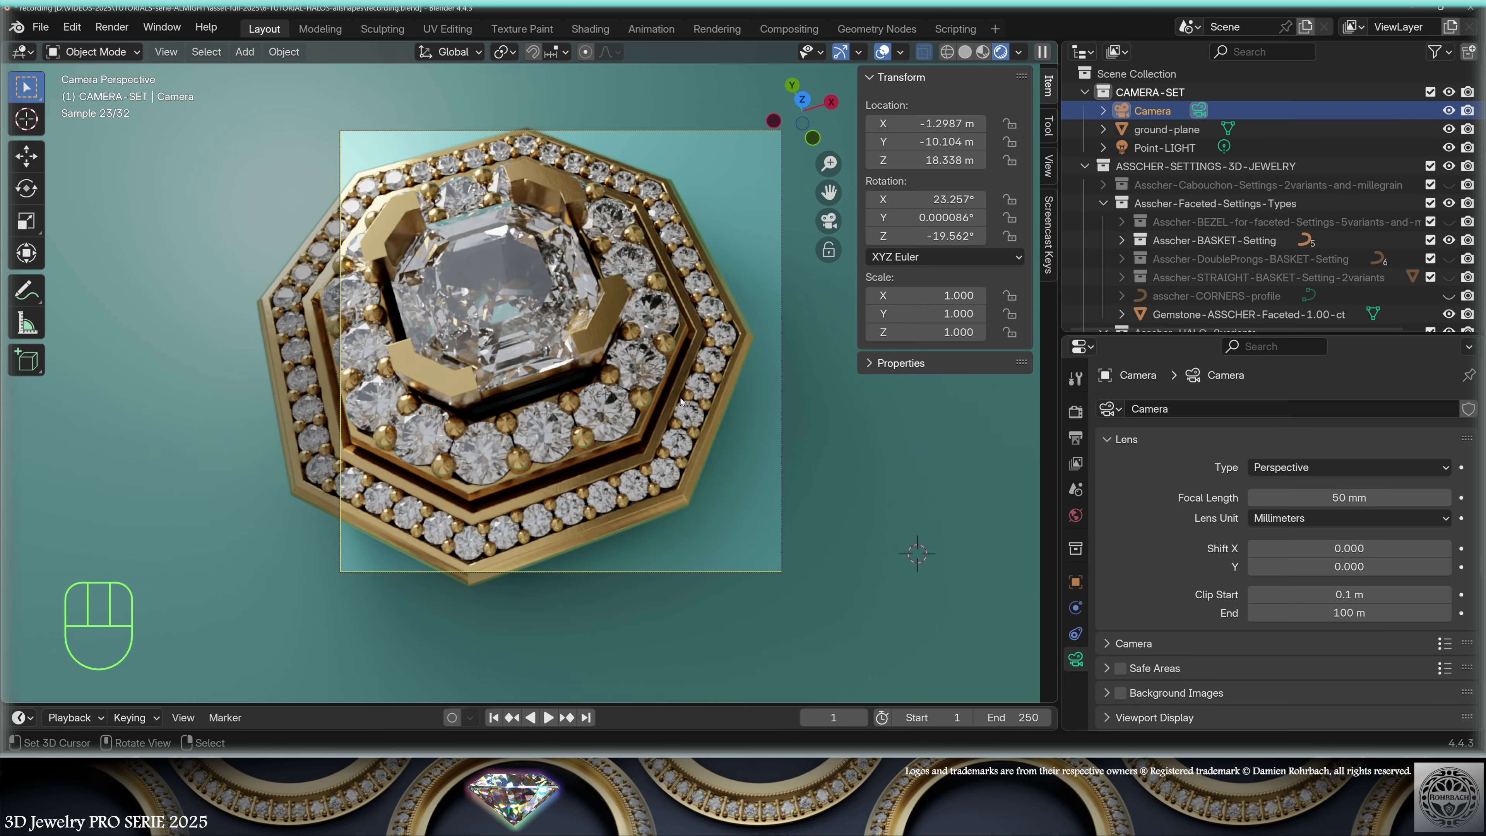
- Move the camera so the halo setting is centered in the camera frame
key("g")
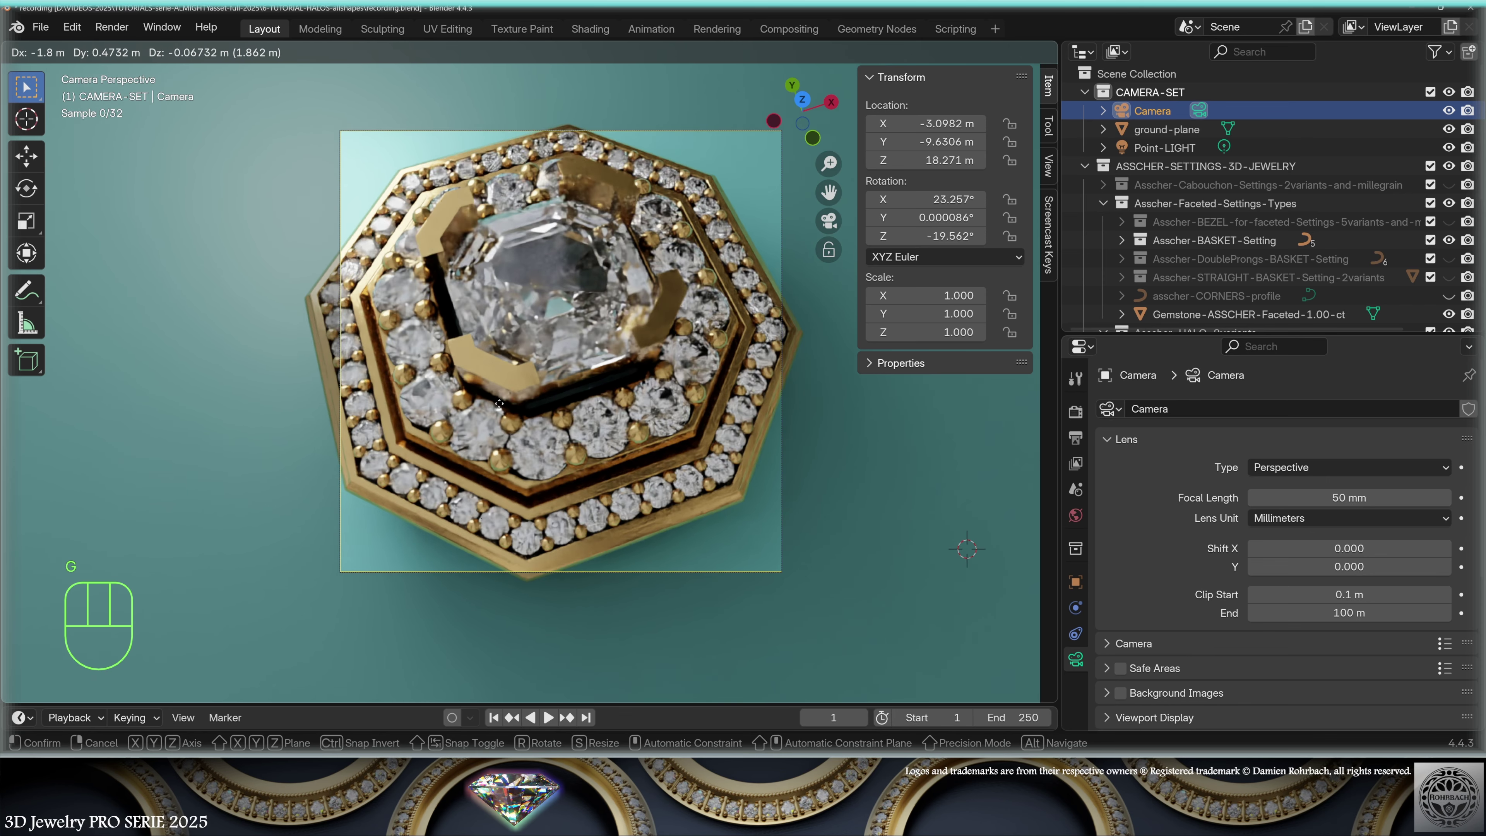